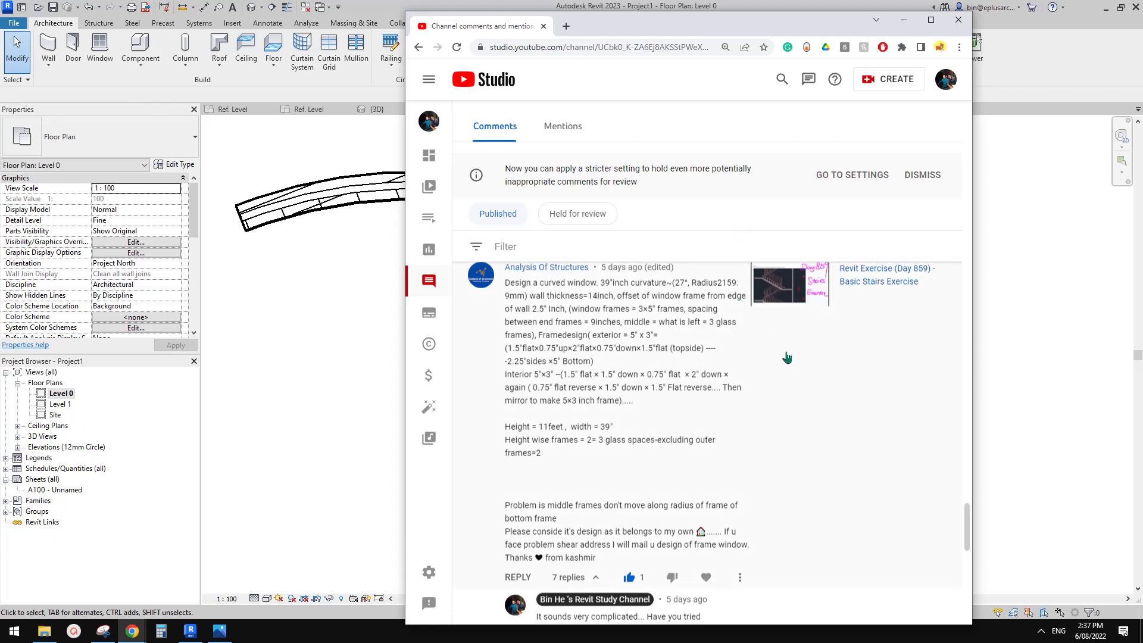
Read the viewer's comment requesting a curved window, including its frame sizes, curvature, height and width.
{"action": "left_click_drag", "start_coordinate": [759, 27], "coordinate": [761, 58]}
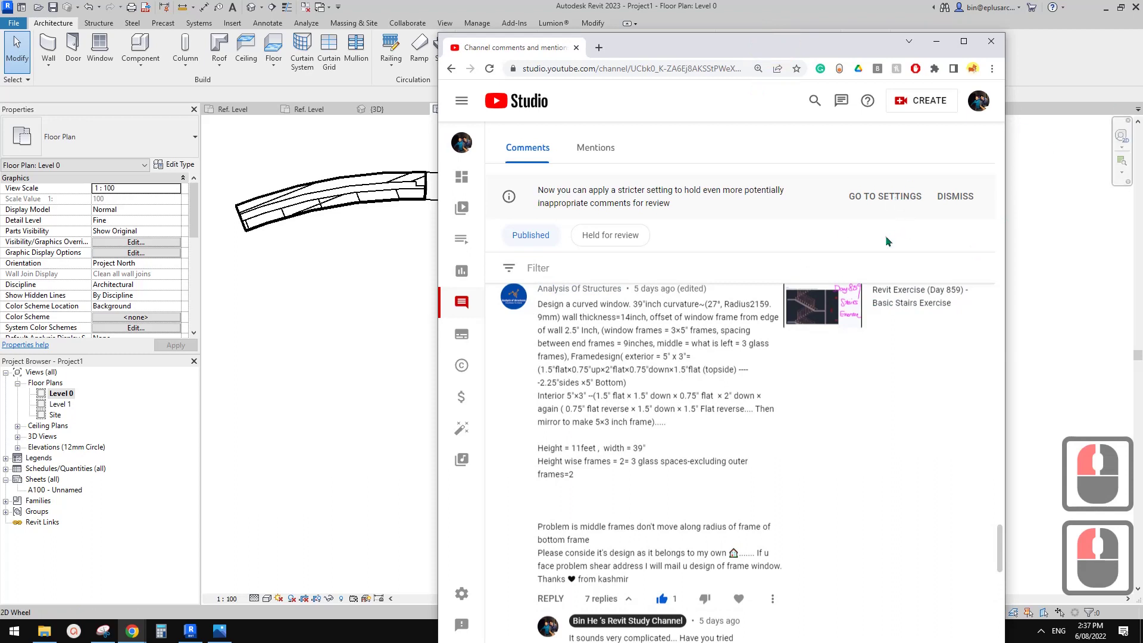
{"action": "left_click_drag", "start_coordinate": [773, 55], "coordinate": [762, 45]}
{"action": "scroll", "coordinate": [653, 365], "scroll_direction": "up", "scroll_amount": 1}
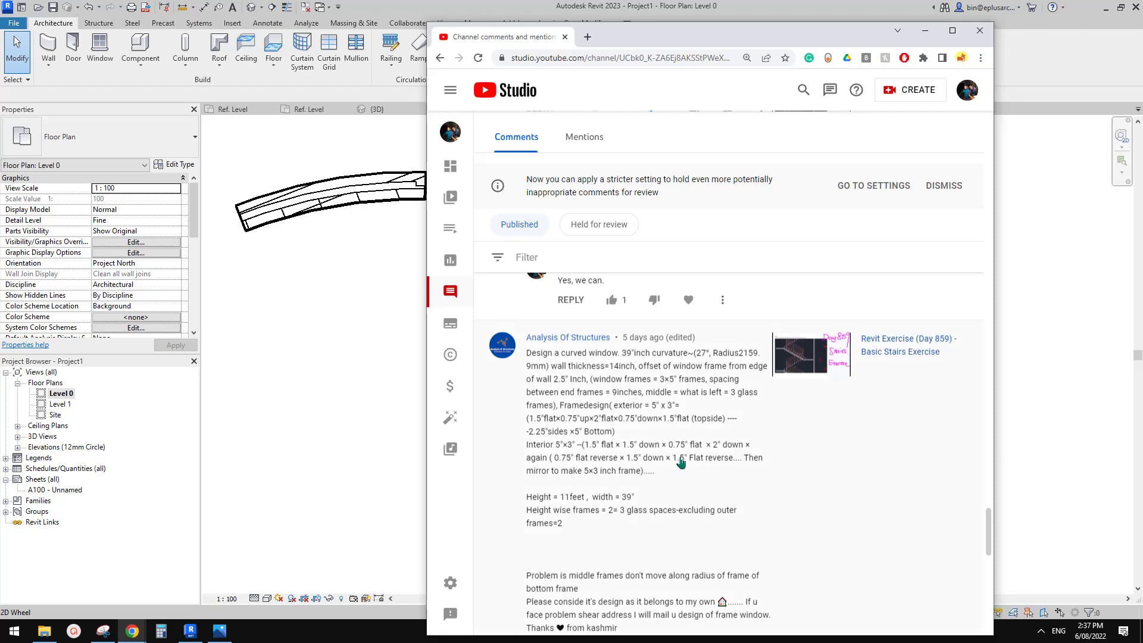
{"action": "scroll", "coordinate": [729, 347], "scroll_direction": "down", "scroll_amount": 2}
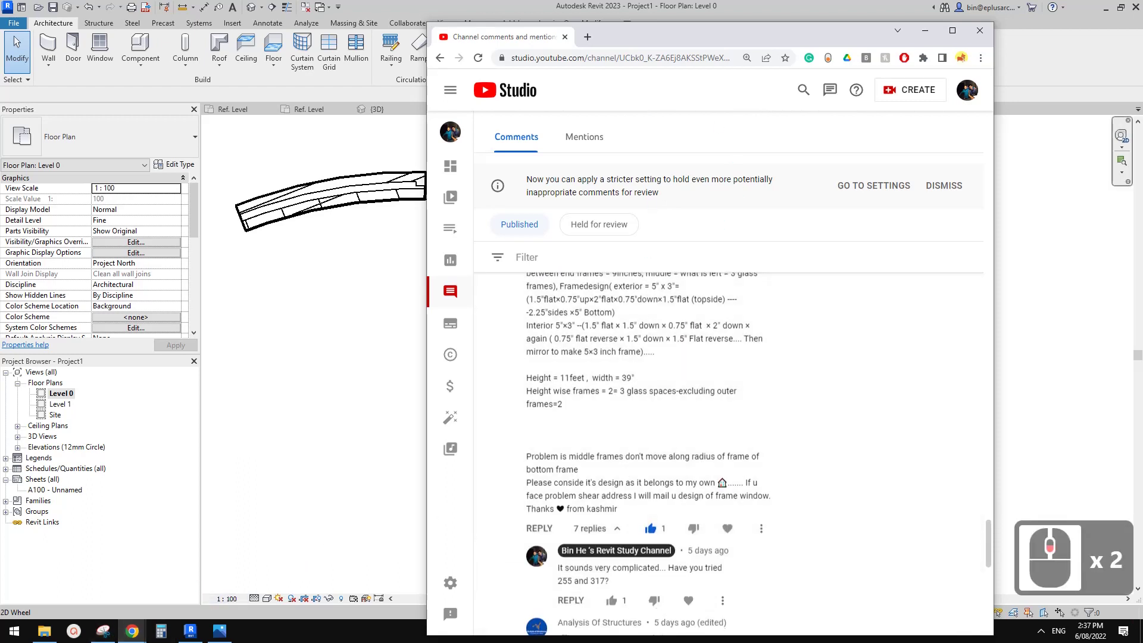
Bring the Youtube Video Ideas/Suggestion document into the maximized browser window and examine the hand-drawn curved window sketch.
{"action": "left_click", "coordinate": [1122, 137]}
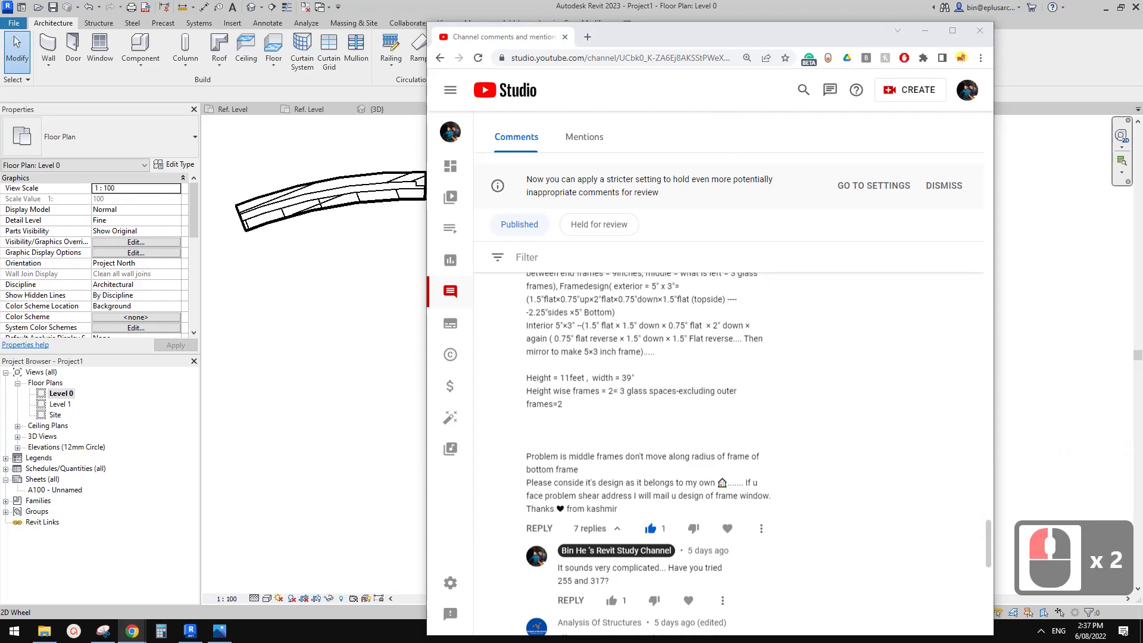
{"action": "left_click_drag", "start_coordinate": [1142, 268], "coordinate": [506, 37]}
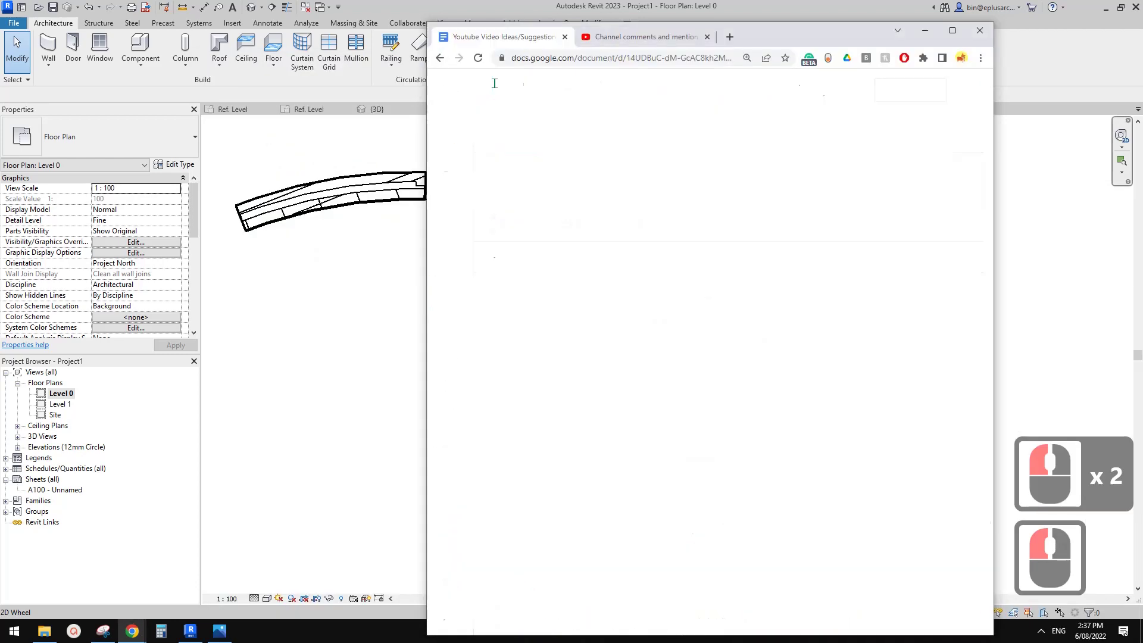
{"action": "left_click_drag", "start_coordinate": [837, 37], "coordinate": [812, 3]}
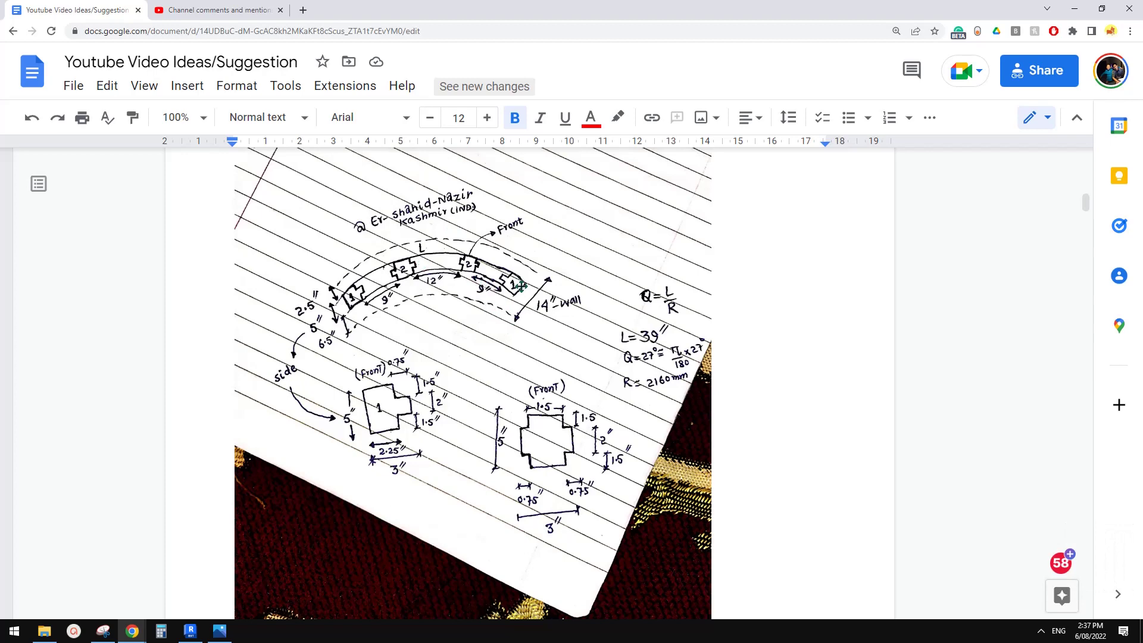
{"action": "left_click", "coordinate": [209, 10]}
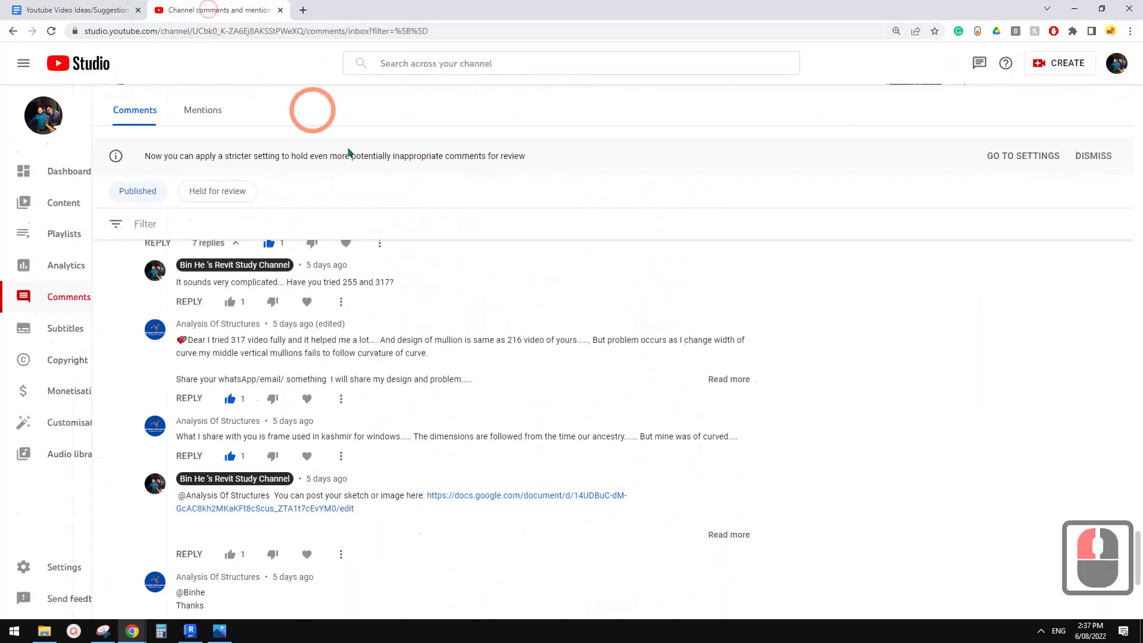
{"action": "left_click", "coordinate": [94, 9]}
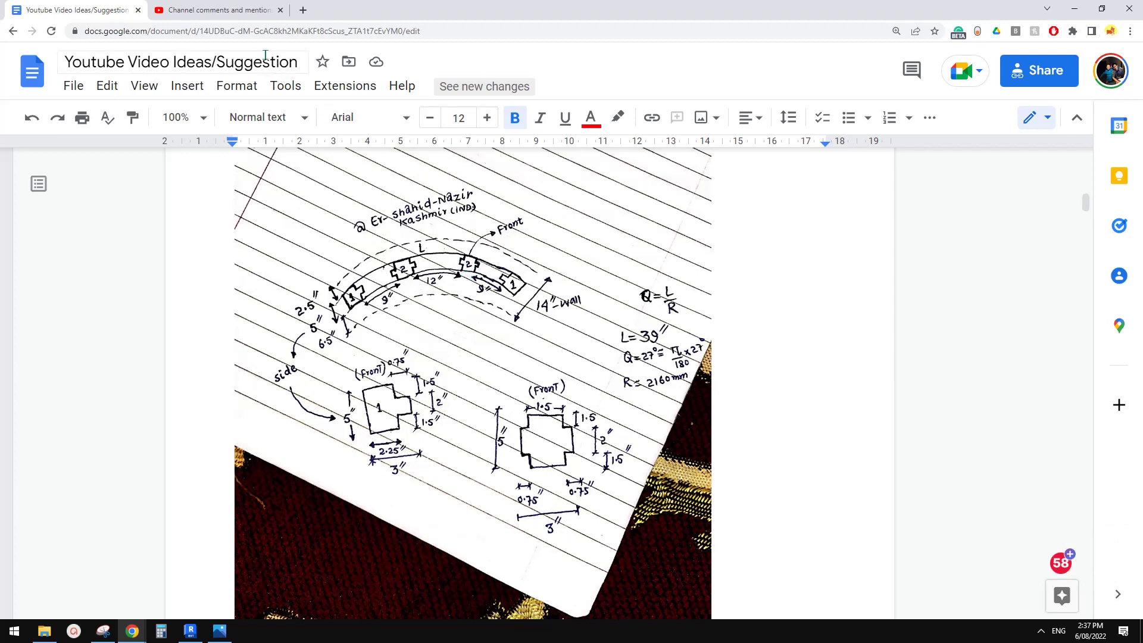
Read the replies in the curved window comment thread and compare them with the sketch in the document.
{"action": "left_click", "coordinate": [238, 11]}
{"action": "scroll", "coordinate": [444, 343], "scroll_direction": "down", "scroll_amount": 7}
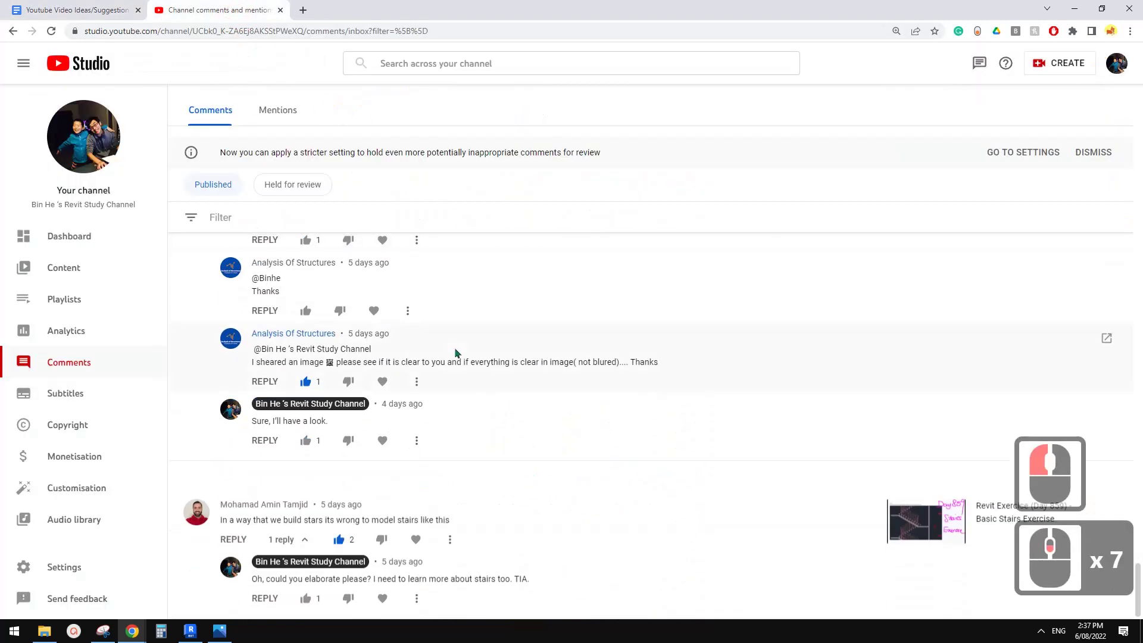
{"action": "scroll", "coordinate": [455, 351], "scroll_direction": "down", "scroll_amount": 1}
{"action": "scroll", "coordinate": [455, 350], "scroll_direction": "up", "scroll_amount": 9}
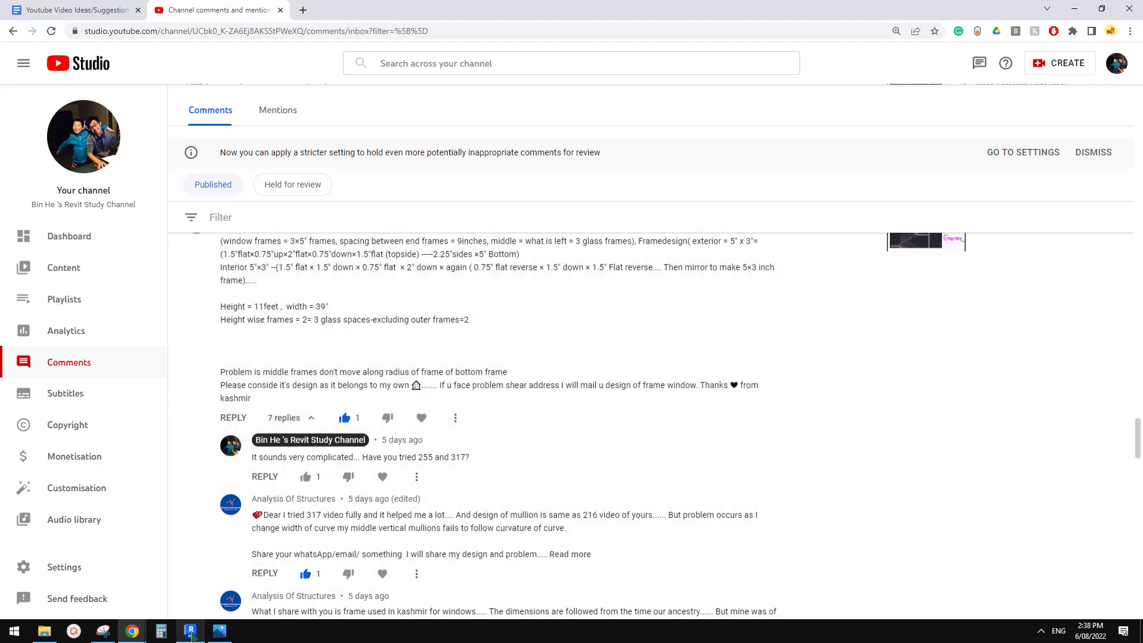
{"action": "left_click", "coordinate": [84, 8]}
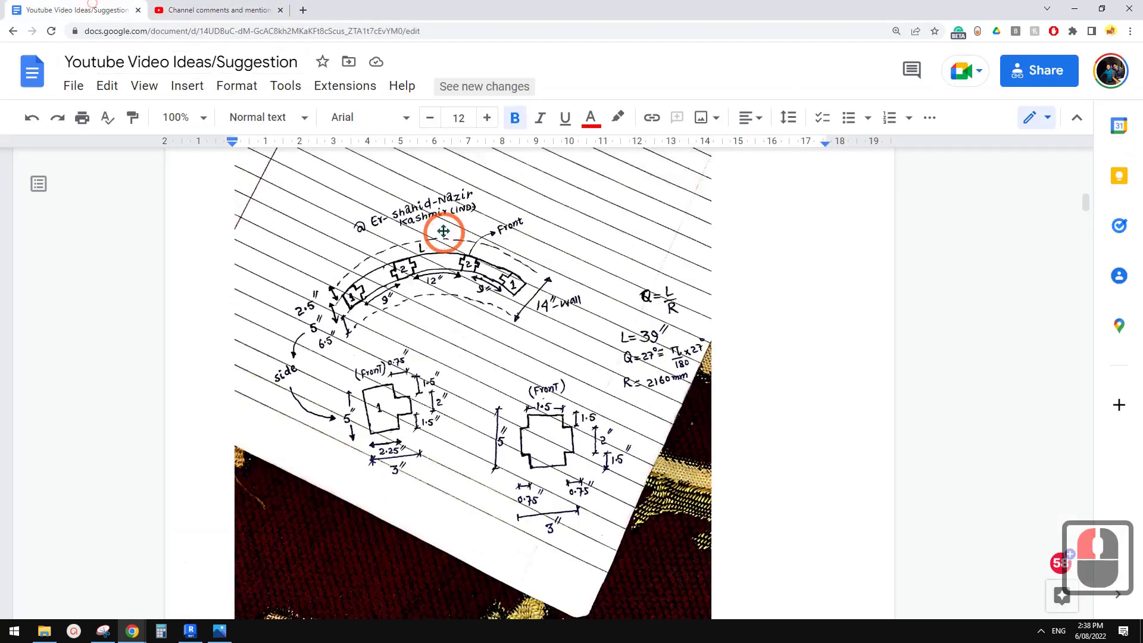
{"action": "left_click", "coordinate": [487, 299]}
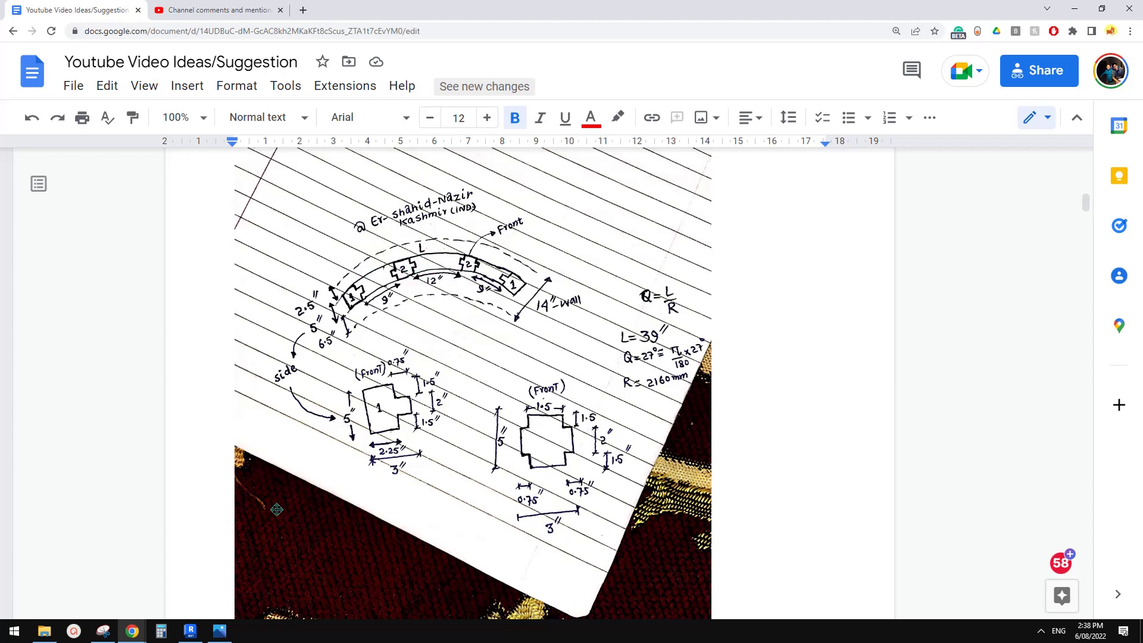
Switch to Revit and close the inactive project view, keeping the Level 0 floor plan open.
{"action": "left_click", "coordinate": [190, 631]}
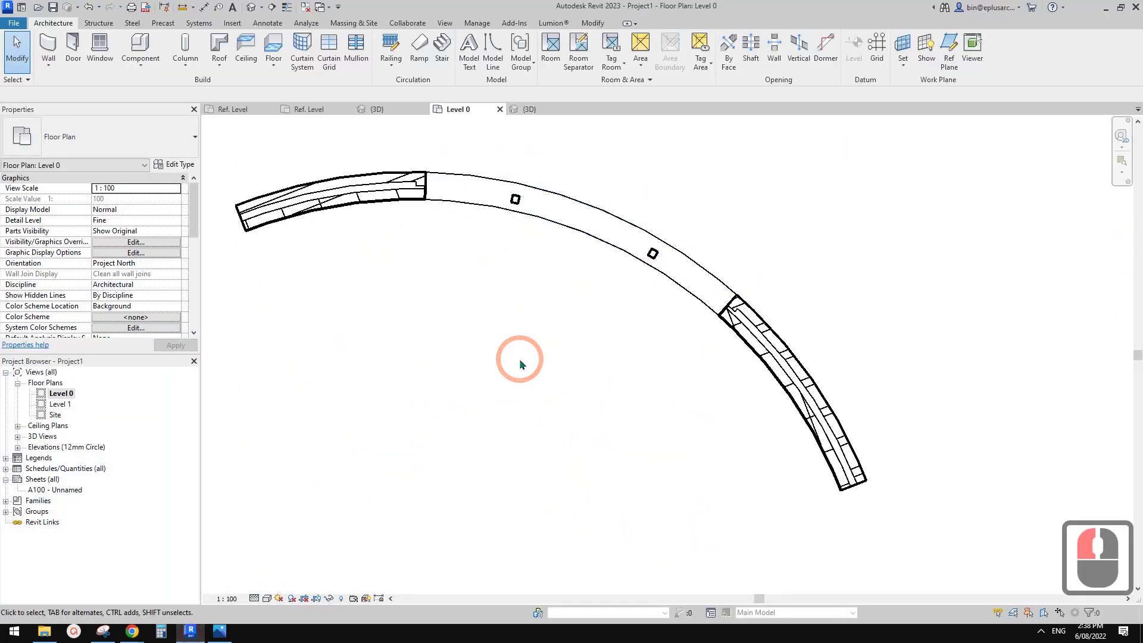
{"action": "middle_click", "coordinate": [543, 411]}
{"action": "middle_click", "coordinate": [542, 411]}
{"action": "middle_click", "coordinate": [530, 385]}
{"action": "middle_click", "coordinate": [530, 385]}
{"action": "middle_click", "coordinate": [532, 405]}
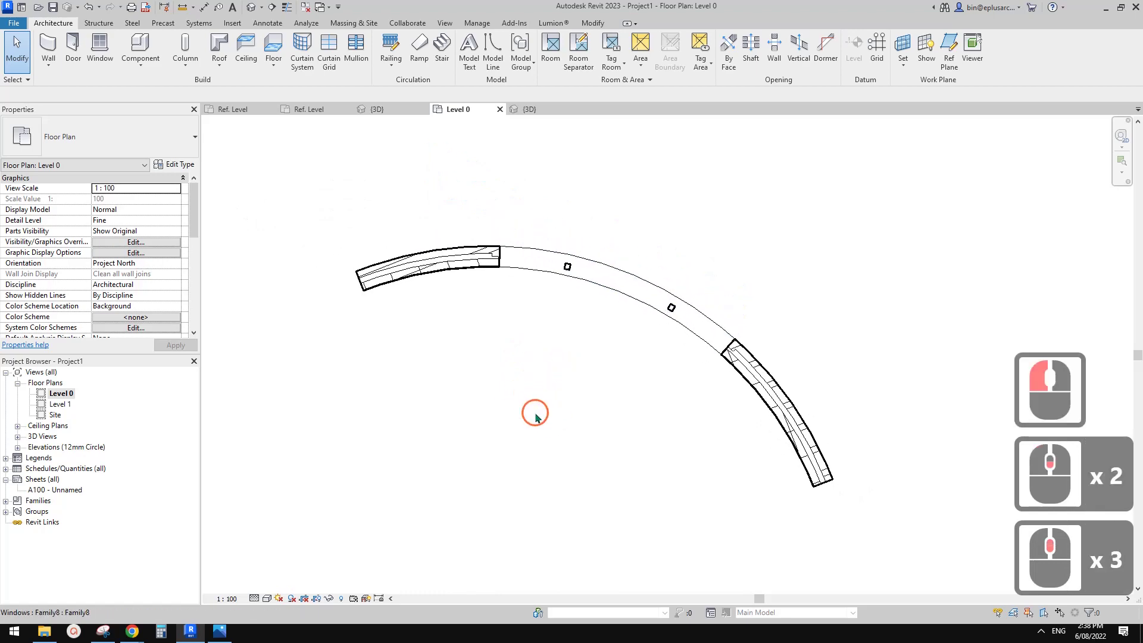
{"action": "key", "text": "Escape"}
{"action": "key", "text": "Escape"}
{"action": "left_click", "coordinate": [307, 8]}
{"action": "left_click", "coordinate": [395, 110]}
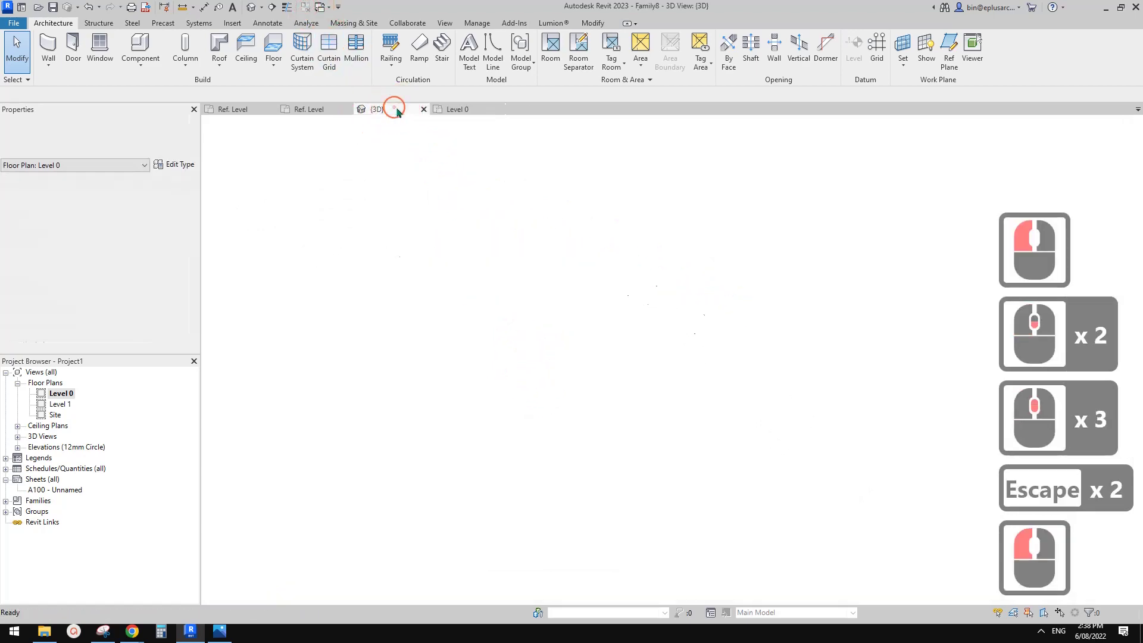
{"action": "left_click", "coordinate": [458, 110]}
{"action": "middle_click", "coordinate": [549, 324]}
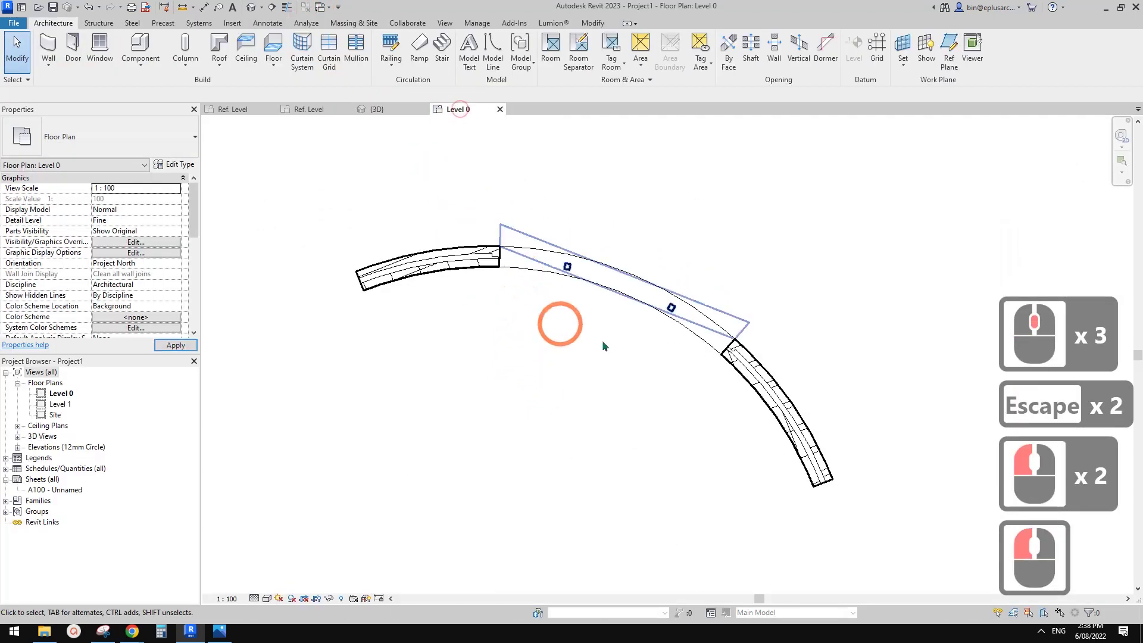
{"action": "middle_click", "coordinate": [528, 258]}
{"action": "middle_click", "coordinate": [567, 288]}
{"action": "left_click", "coordinate": [395, 109]}
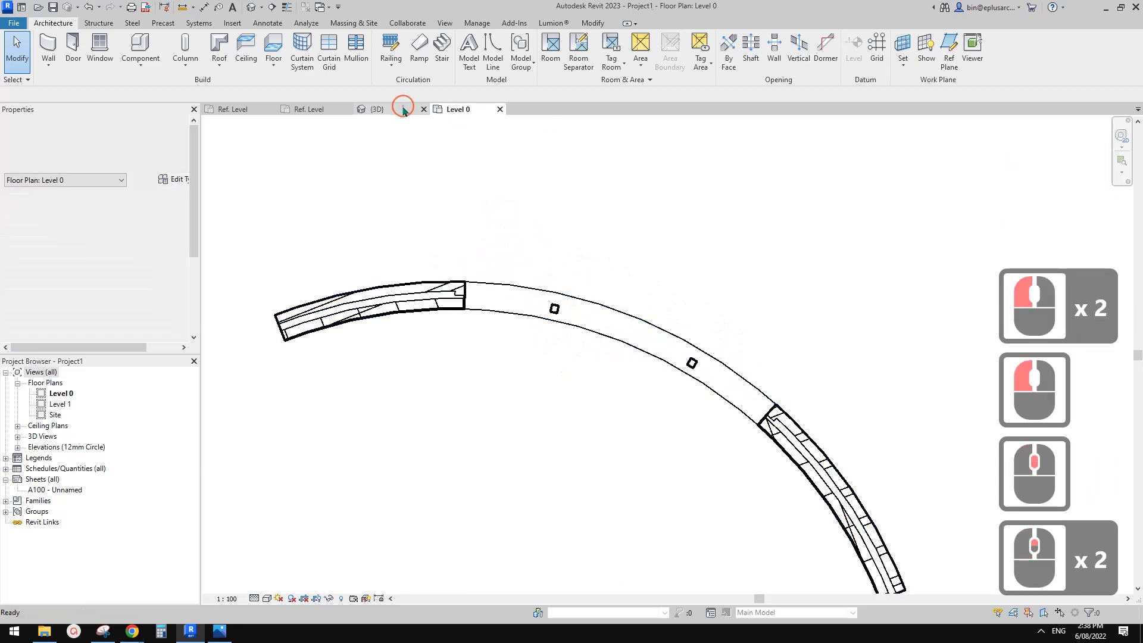
{"action": "left_click", "coordinate": [458, 109]}
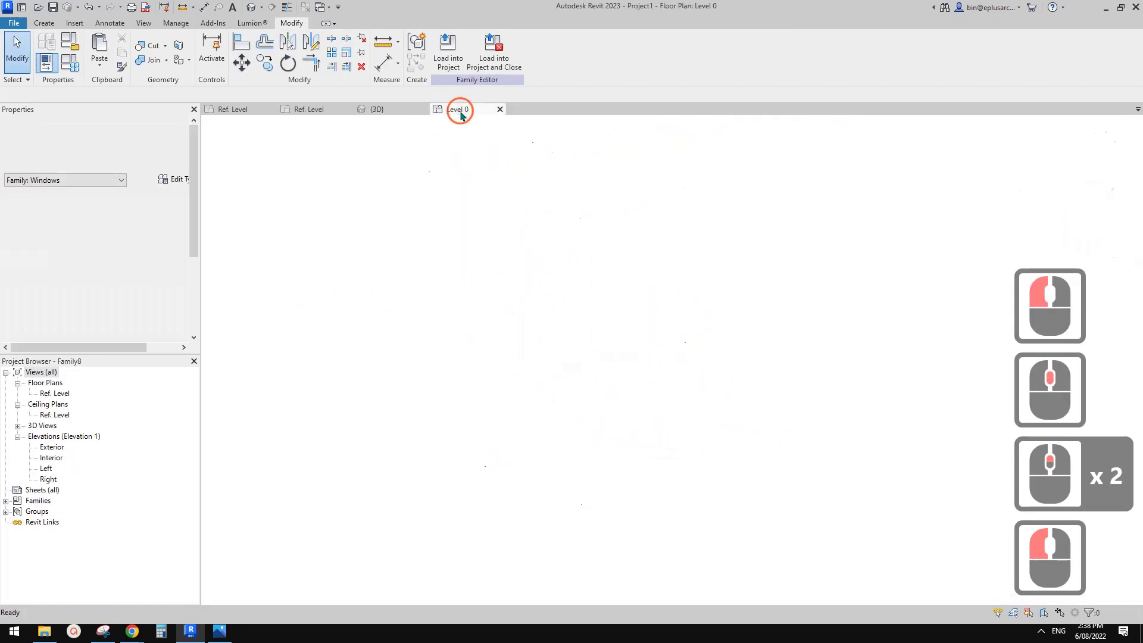
{"action": "middle_click", "coordinate": [585, 270]}
{"action": "middle_click", "coordinate": [585, 270]}
{"action": "key", "text": "Escape"}
{"action": "scroll", "coordinate": [530, 319], "scroll_direction": "up", "scroll_amount": 4}
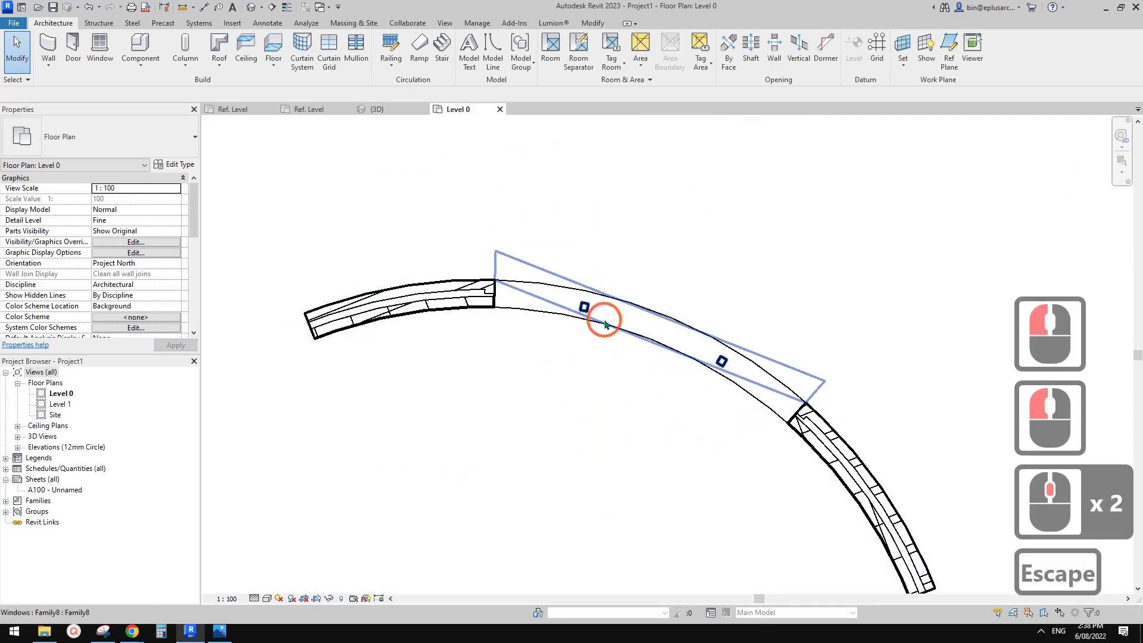
Select the Family8 curved window in the curved wall on the Level 0 plan.
{"action": "left_click", "coordinate": [619, 326]}
{"action": "key", "text": "Escape"}
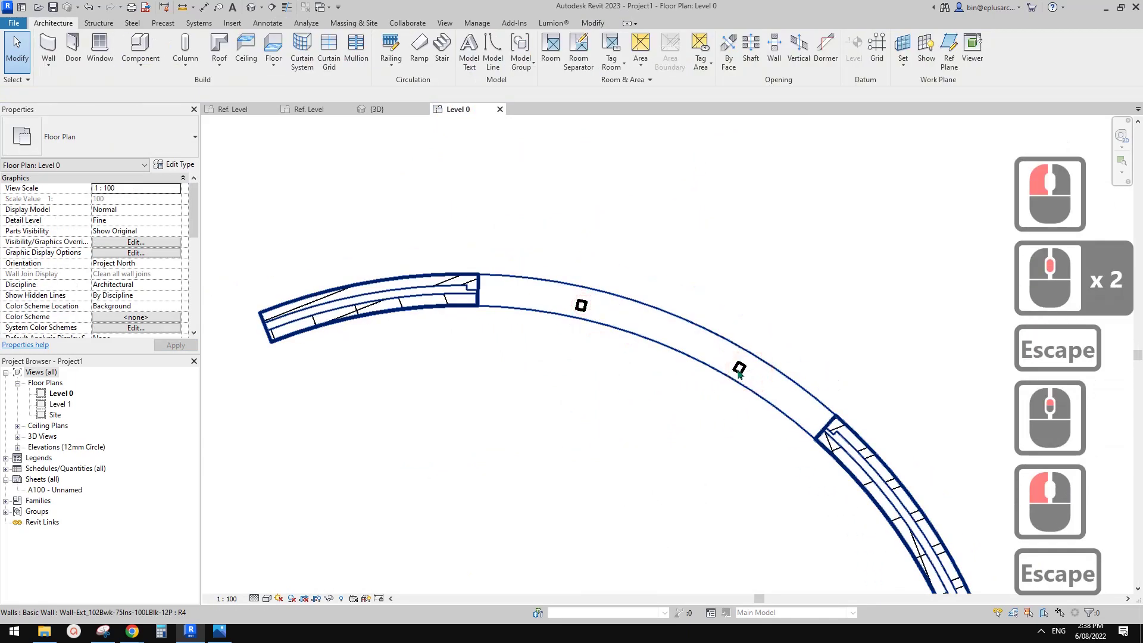
{"action": "left_click", "coordinate": [738, 369]}
{"action": "scroll", "coordinate": [737, 370], "scroll_direction": "up", "scroll_amount": 3}
{"action": "key", "text": "Escape"}
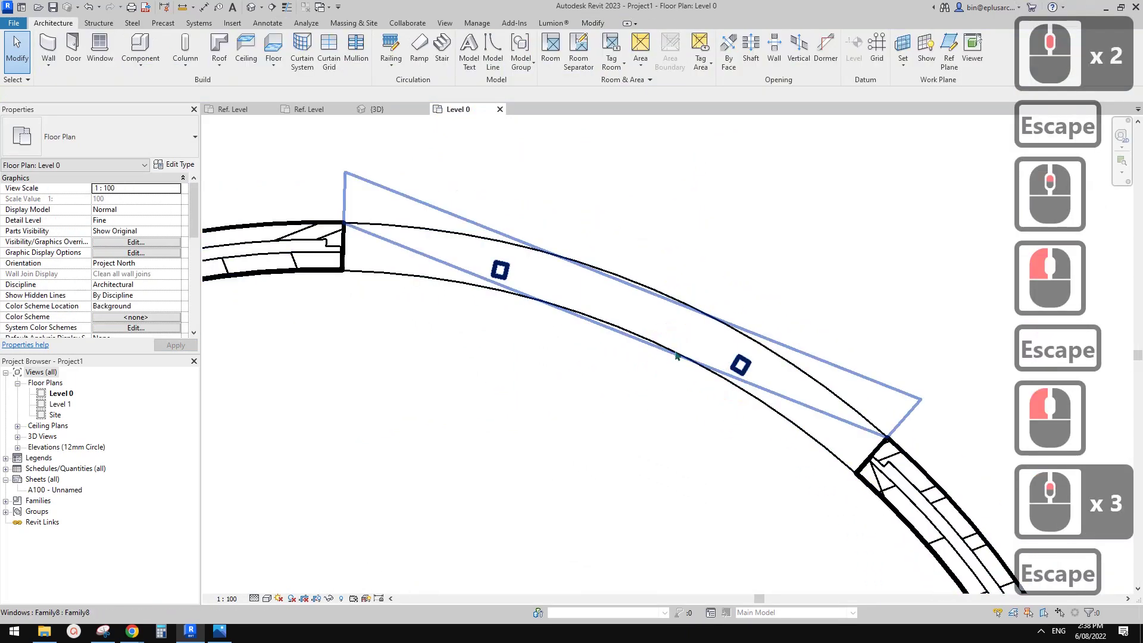
{"action": "left_click", "coordinate": [674, 350]}
{"action": "middle_click_drag", "start_coordinate": [598, 316], "coordinate": [615, 322]}
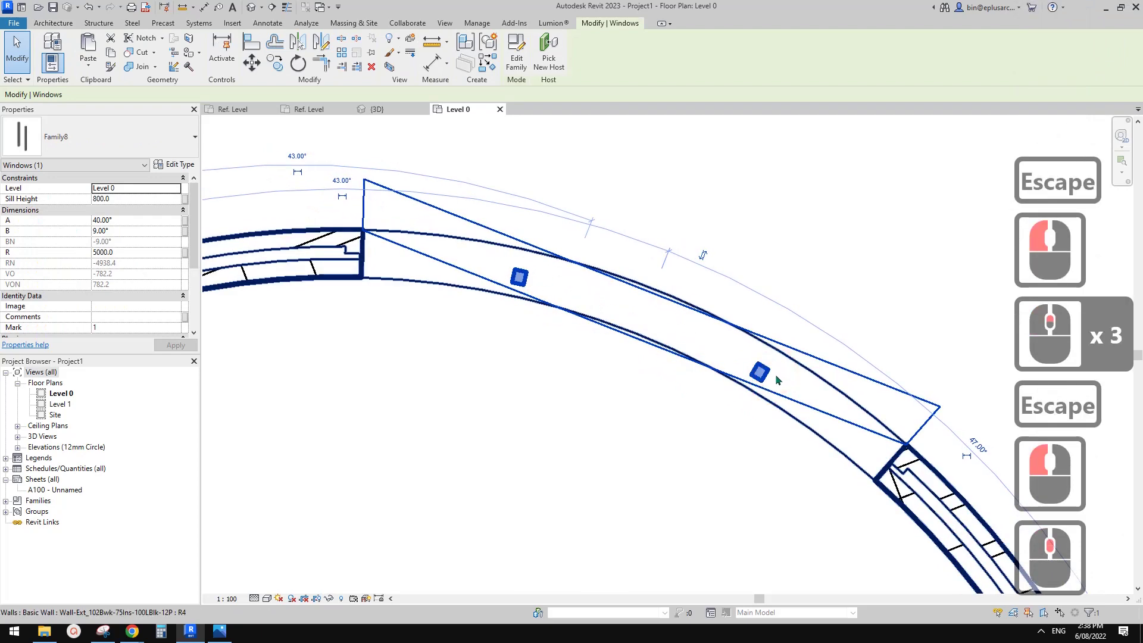
{"action": "middle_click_drag", "start_coordinate": [765, 378], "coordinate": [612, 302]}
{"action": "scroll", "coordinate": [545, 274], "scroll_direction": "up", "scroll_amount": 3}
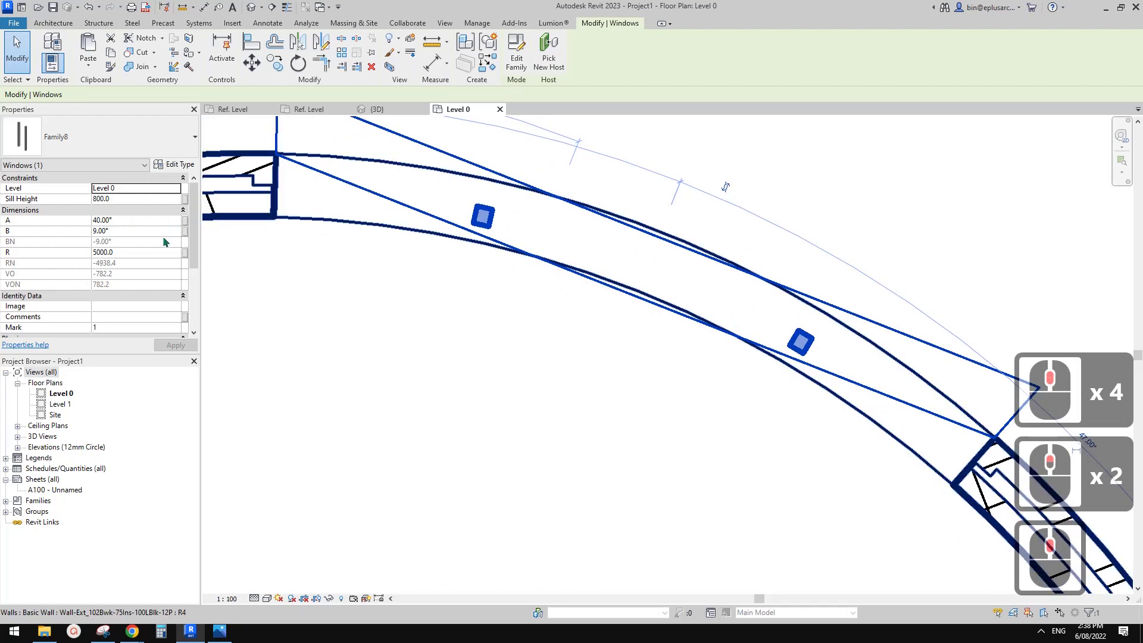
Set the curved window's B angle to 5° and check the position of its two mullions.
{"action": "left_click", "coordinate": [134, 231]}
{"action": "type", "text": "5"}
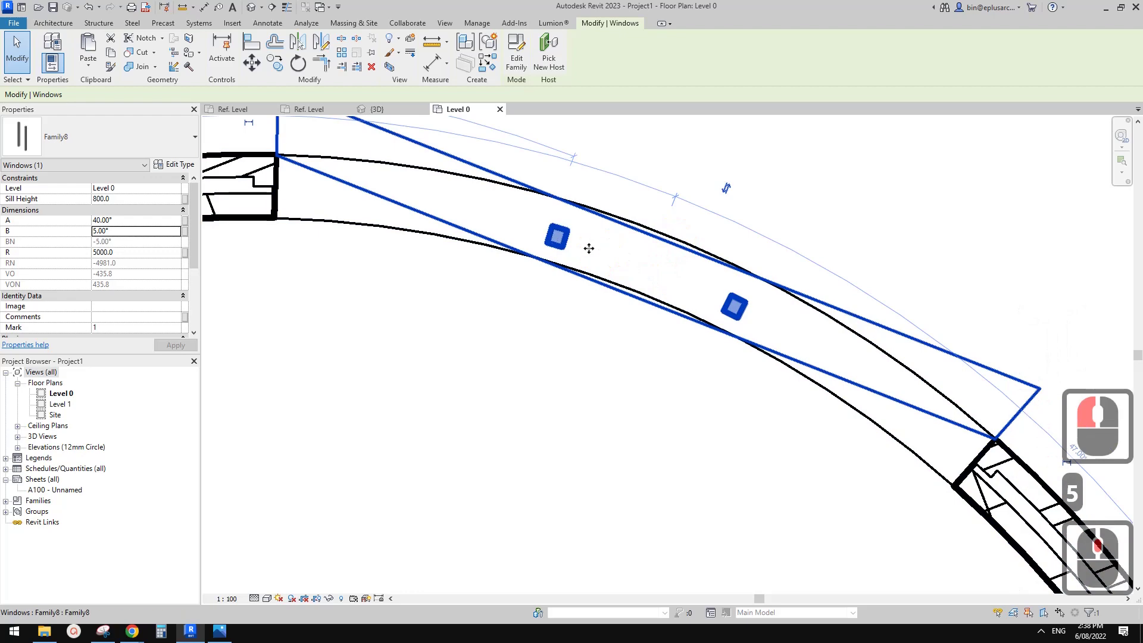
{"action": "scroll", "coordinate": [589, 274], "scroll_direction": "down", "scroll_amount": 2}
{"action": "middle_click_drag", "start_coordinate": [589, 274], "coordinate": [593, 274]}
{"action": "scroll", "coordinate": [402, 307], "scroll_direction": "down", "scroll_amount": 1}
{"action": "middle_click_drag", "start_coordinate": [402, 307], "coordinate": [449, 253]}
{"action": "scroll", "coordinate": [391, 215], "scroll_direction": "down", "scroll_amount": 2}
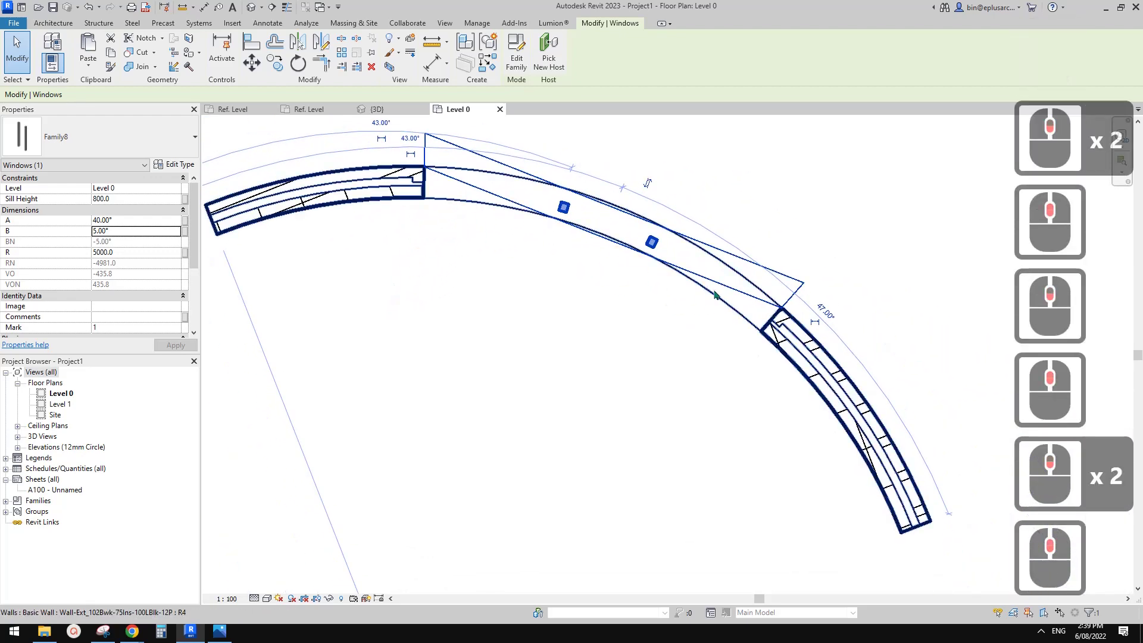
{"action": "scroll", "coordinate": [579, 295], "scroll_direction": "down", "scroll_amount": 1}
{"action": "middle_click_drag", "start_coordinate": [580, 296], "coordinate": [572, 318]}
{"action": "scroll", "coordinate": [572, 318], "scroll_direction": "up", "scroll_amount": 1}
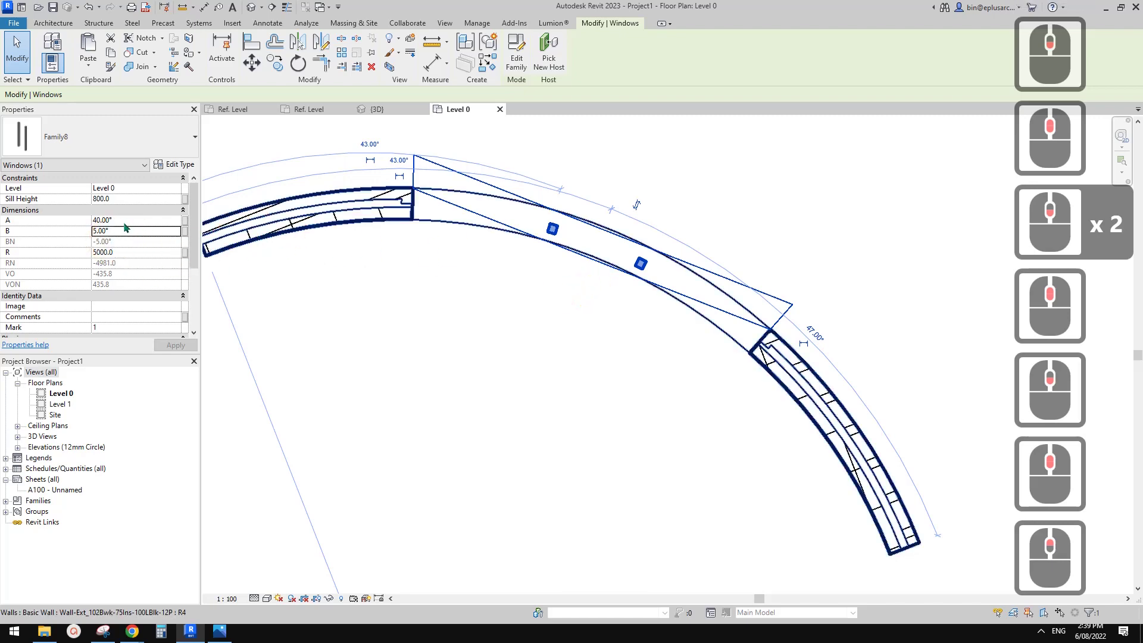
Set the curved window's A angle to 30° and check the opening in the wall.
{"action": "left_click", "coordinate": [125, 220]}
{"action": "type", "text": "300"}
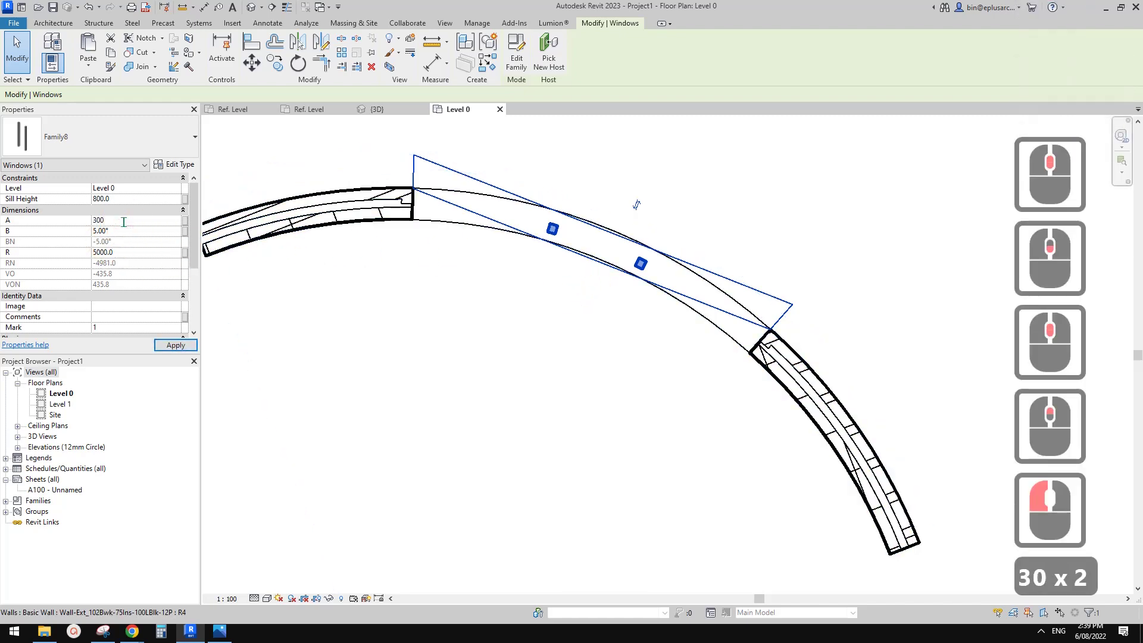
{"action": "key", "text": "BackSpace"}
{"action": "middle_click", "coordinate": [423, 273]}
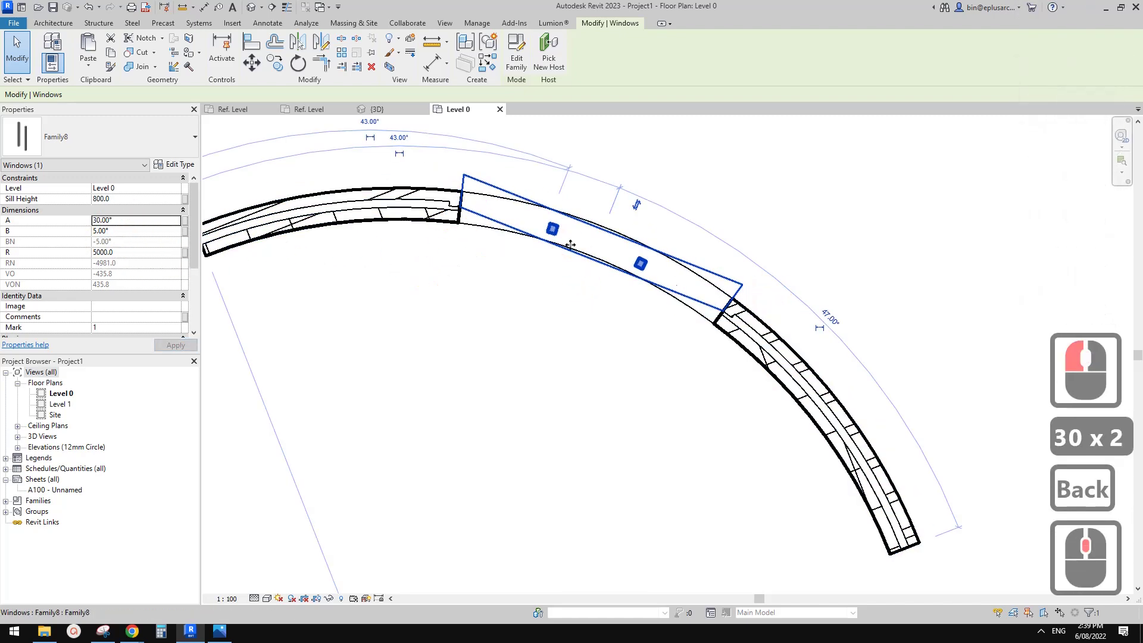
{"action": "scroll", "coordinate": [429, 312], "scroll_direction": "down", "scroll_amount": 2}
{"action": "middle_click_drag", "start_coordinate": [451, 353], "coordinate": [460, 186]}
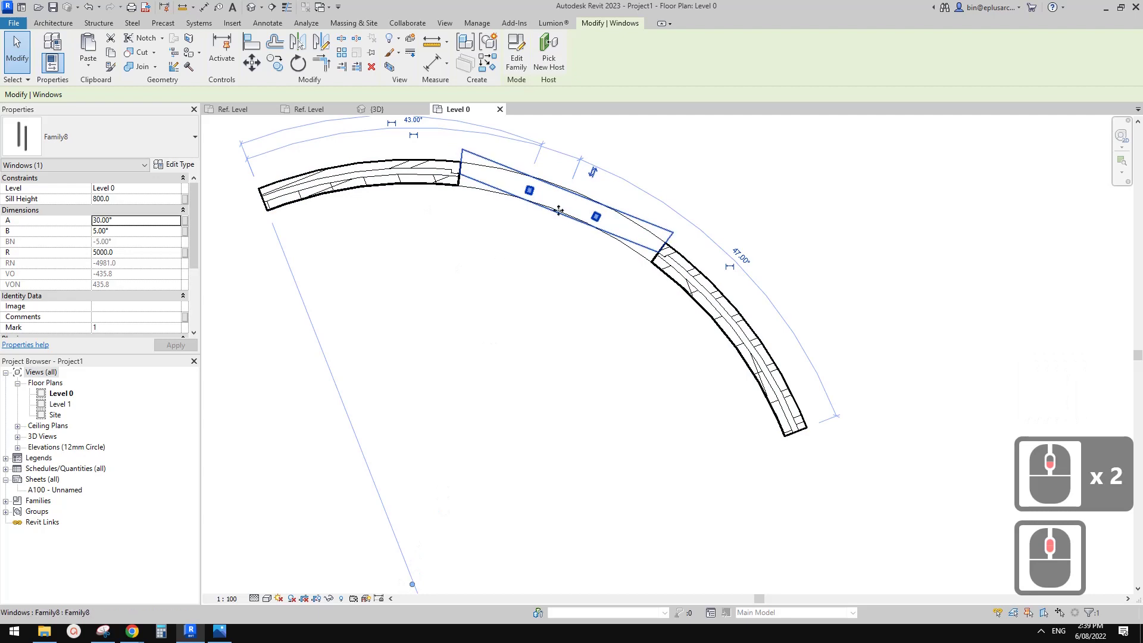
{"action": "scroll", "coordinate": [498, 192], "scroll_direction": "up", "scroll_amount": 2}
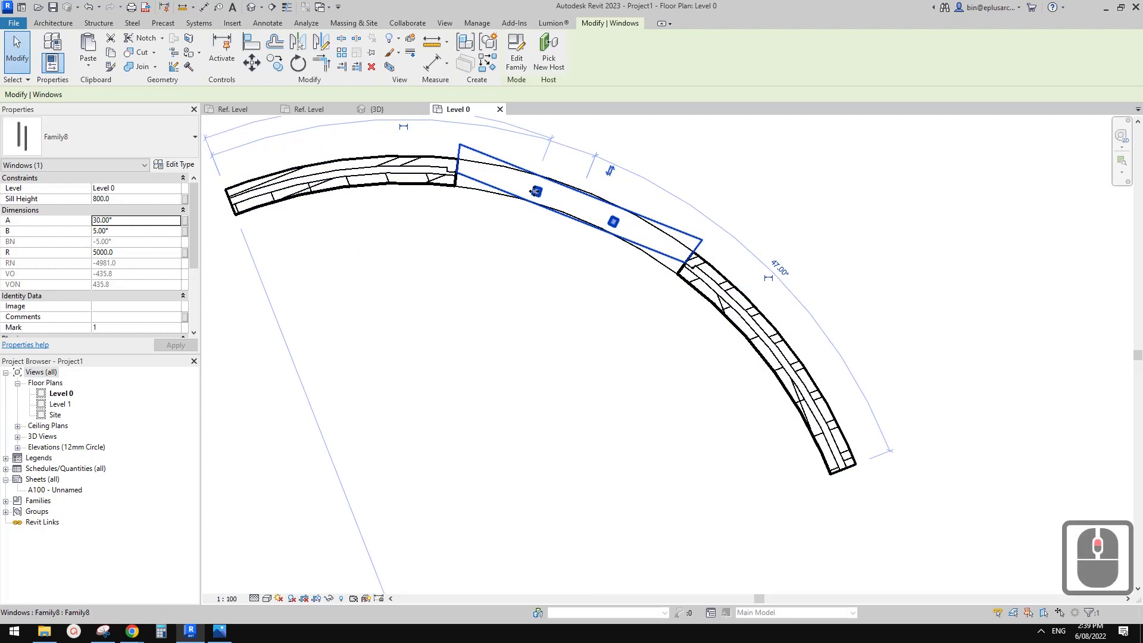
Set the curved window's B angle to 10° and inspect both mullions along the curve.
{"action": "left_click", "coordinate": [142, 232]}
{"action": "type", "text": "10"}
{"action": "scroll", "coordinate": [478, 232], "scroll_direction": "up", "scroll_amount": 1}
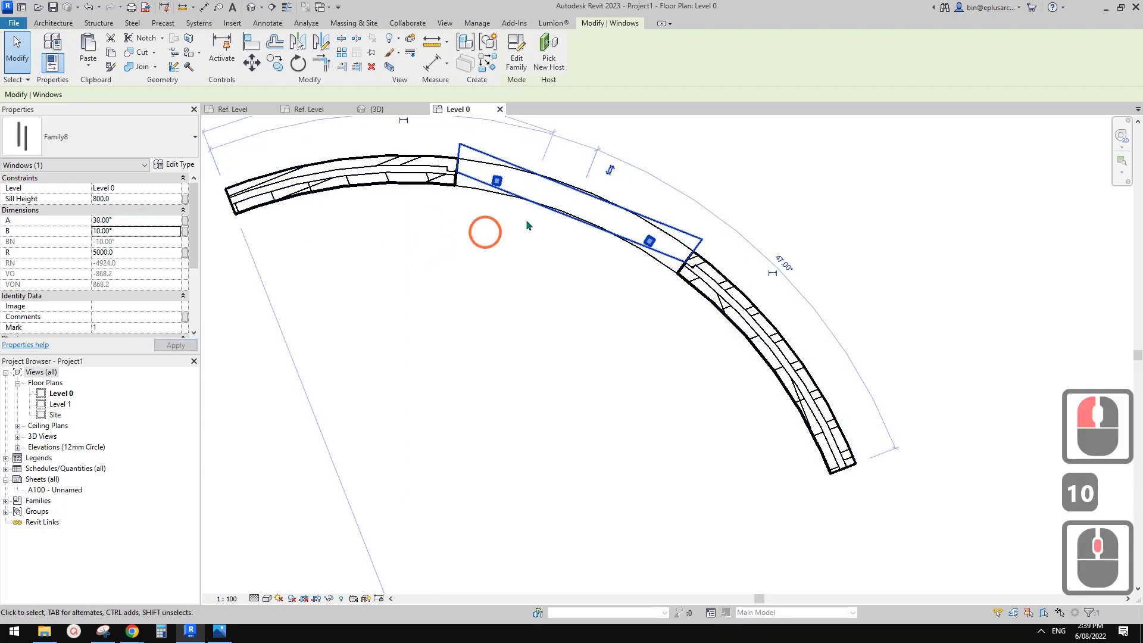
{"action": "scroll", "coordinate": [493, 182], "scroll_direction": "up", "scroll_amount": 3}
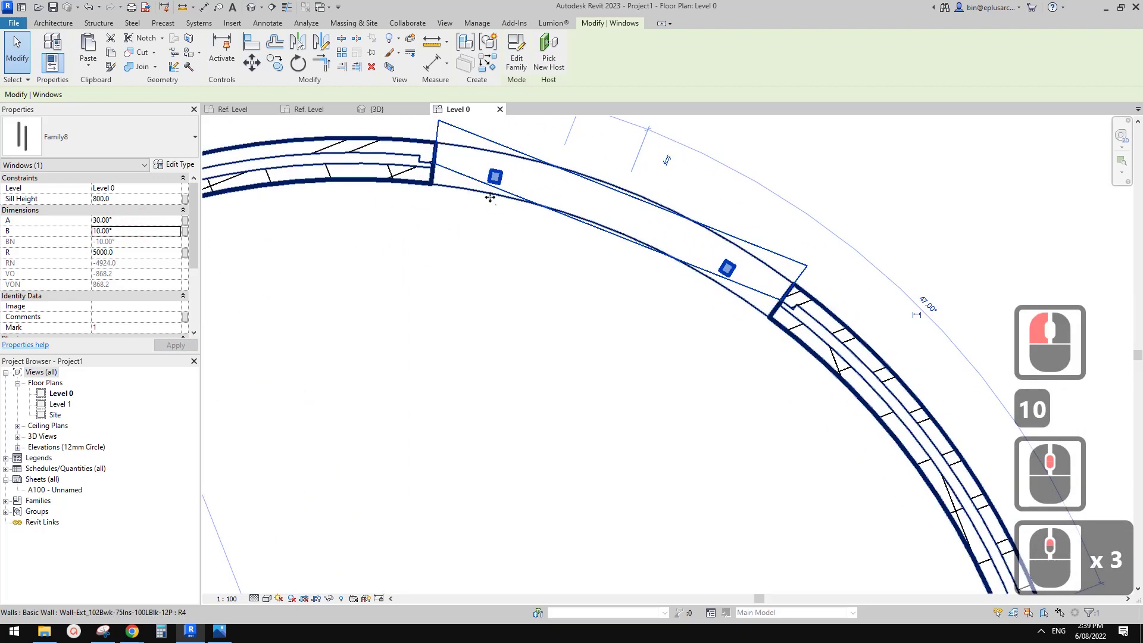
{"action": "scroll", "coordinate": [494, 175], "scroll_direction": "up", "scroll_amount": 5}
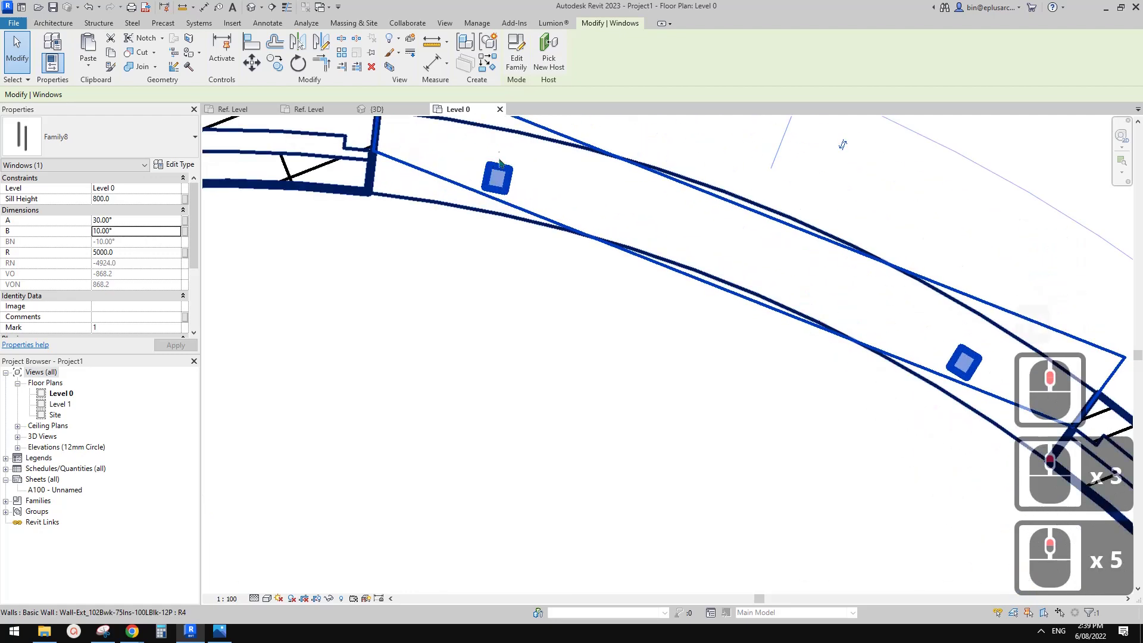
{"action": "mouse_move", "coordinate": [498, 212]}
{"action": "middle_mouse_down"}
{"action": "mouse_move", "coordinate": [498, 239]}
{"action": "mouse_move", "coordinate": [498, 210]}
{"action": "middle_mouse_up"}
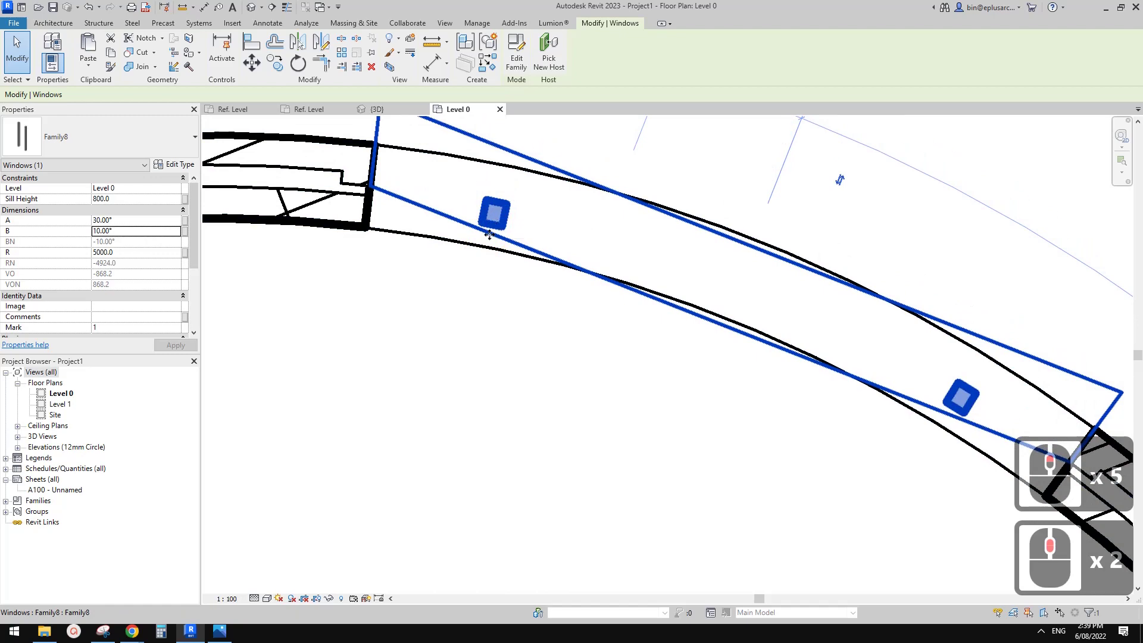
{"action": "scroll", "coordinate": [562, 273], "scroll_direction": "down", "scroll_amount": 1}
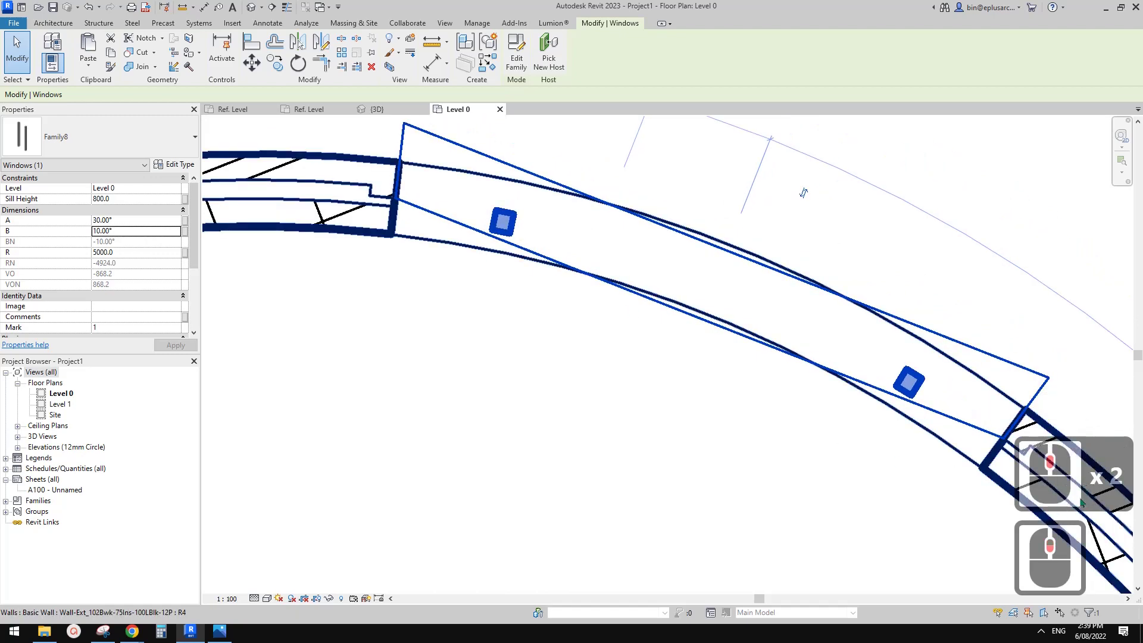
Set the curved window's radius R to 10000 and deselect the window.
{"action": "middle_click_drag", "start_coordinate": [576, 382], "coordinate": [577, 387]}
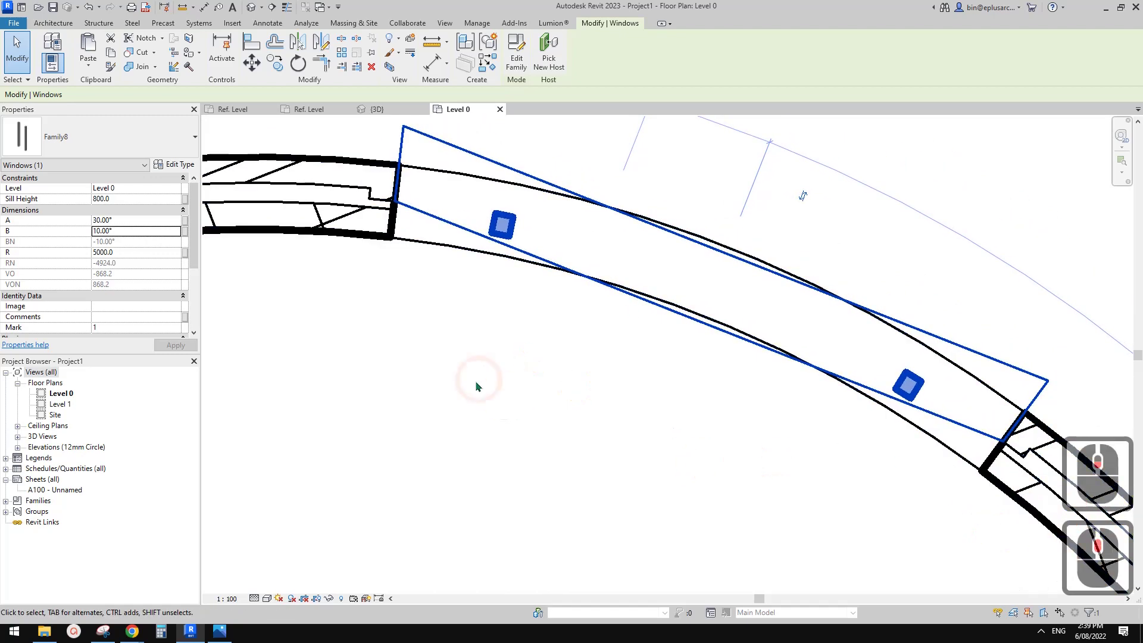
{"action": "middle_click_drag", "start_coordinate": [412, 329], "coordinate": [407, 334]}
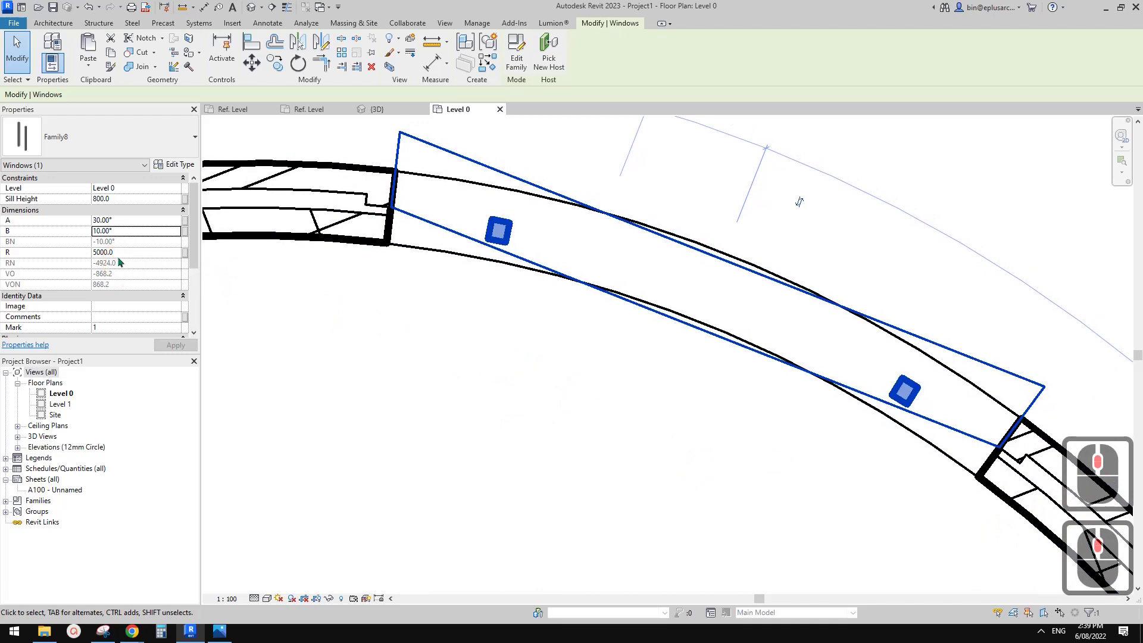
{"action": "scroll", "coordinate": [499, 224], "scroll_direction": "down", "scroll_amount": 3}
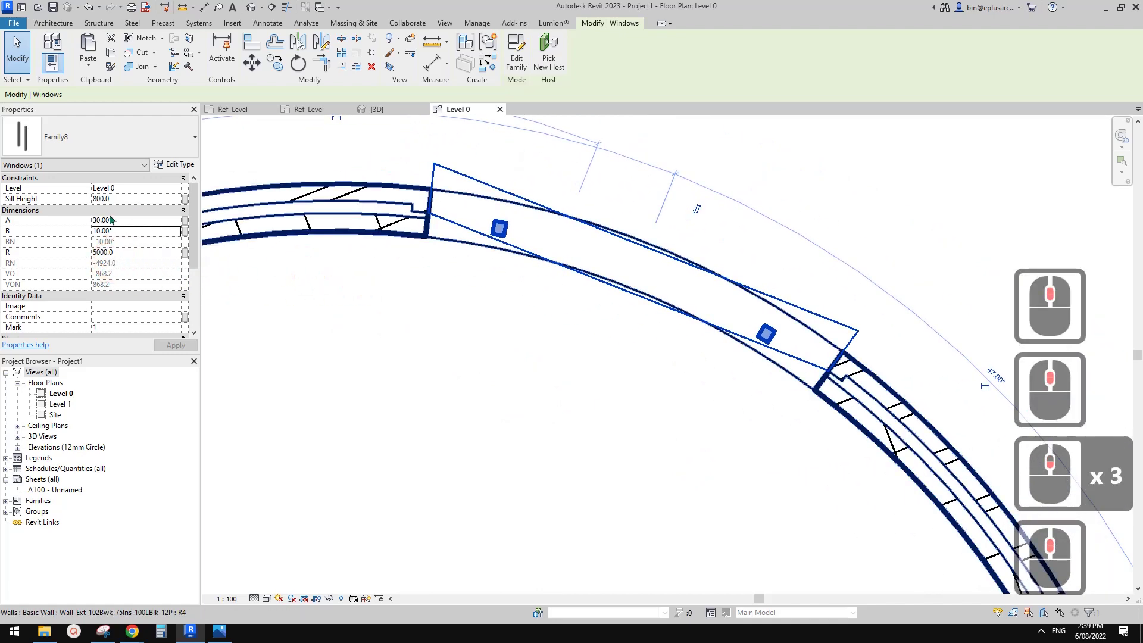
{"action": "left_click", "coordinate": [128, 254]}
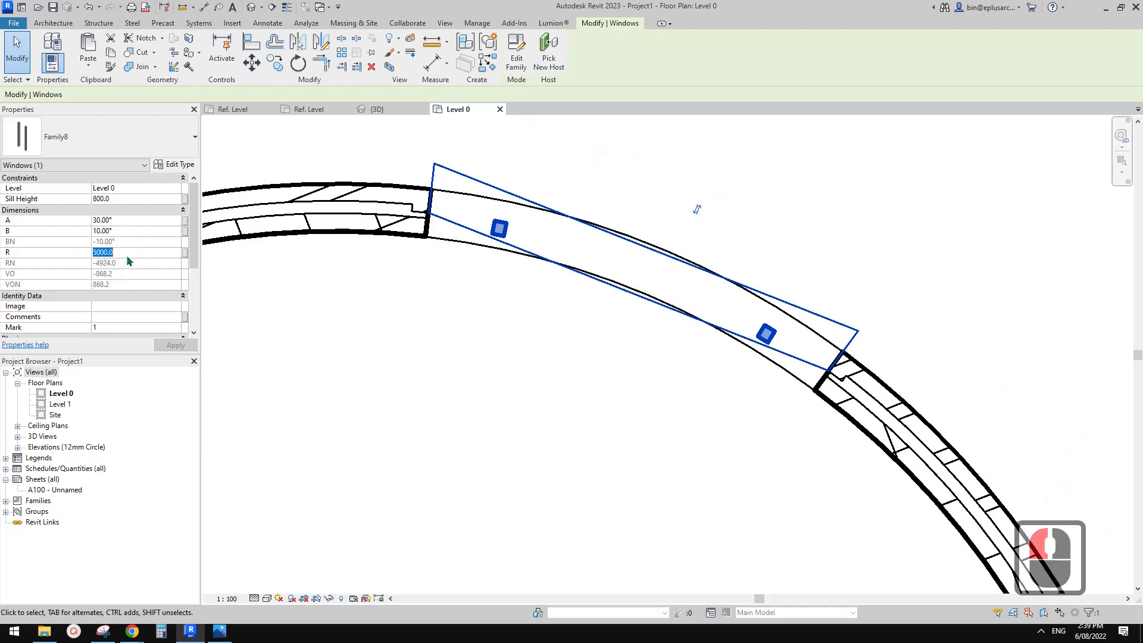
{"action": "type", "text": "1000"}
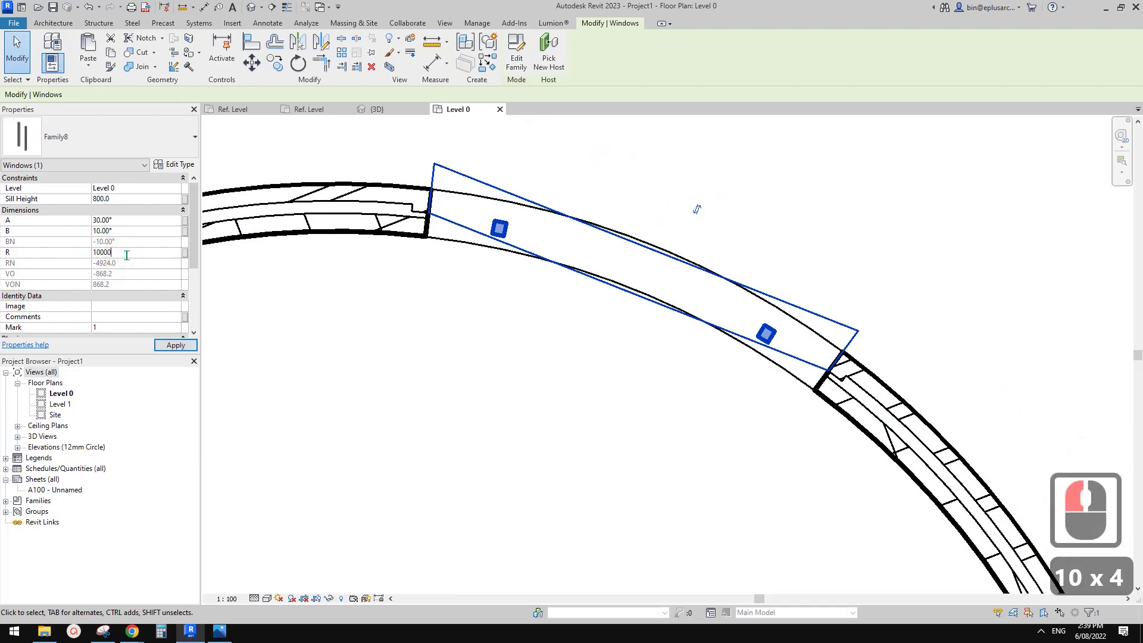
{"action": "scroll", "coordinate": [556, 321], "scroll_direction": "down", "scroll_amount": 6}
{"action": "key", "text": "Escape"}
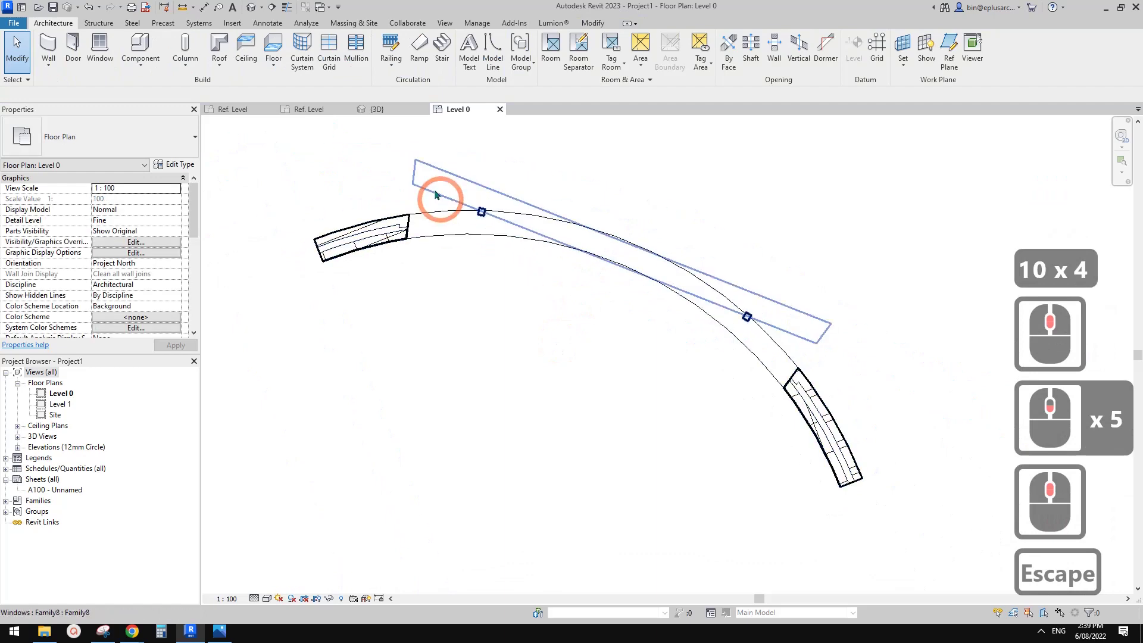
{"action": "key", "text": "Escape"}
Set the curved wall's radius to 10000 on the Level 0 plan.
{"action": "left_click", "coordinate": [811, 396]}
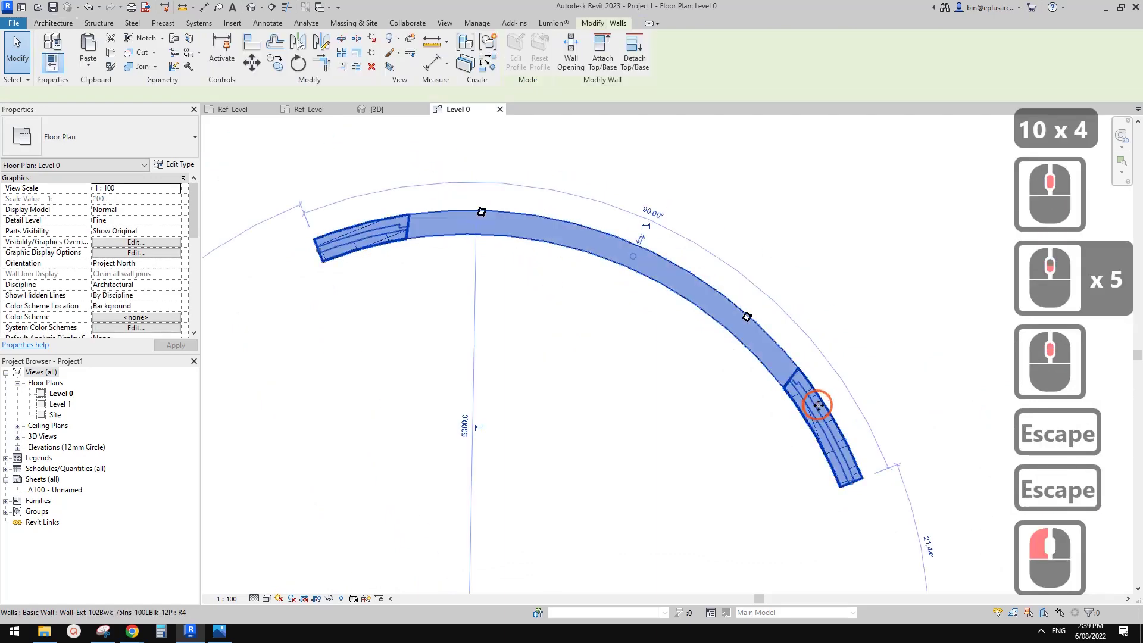
{"action": "scroll", "coordinate": [855, 332], "scroll_direction": "down", "scroll_amount": 2}
{"action": "scroll", "coordinate": [554, 384], "scroll_direction": "down", "scroll_amount": 1}
{"action": "left_click", "coordinate": [553, 384]}
{"action": "type", "text": "1000"}
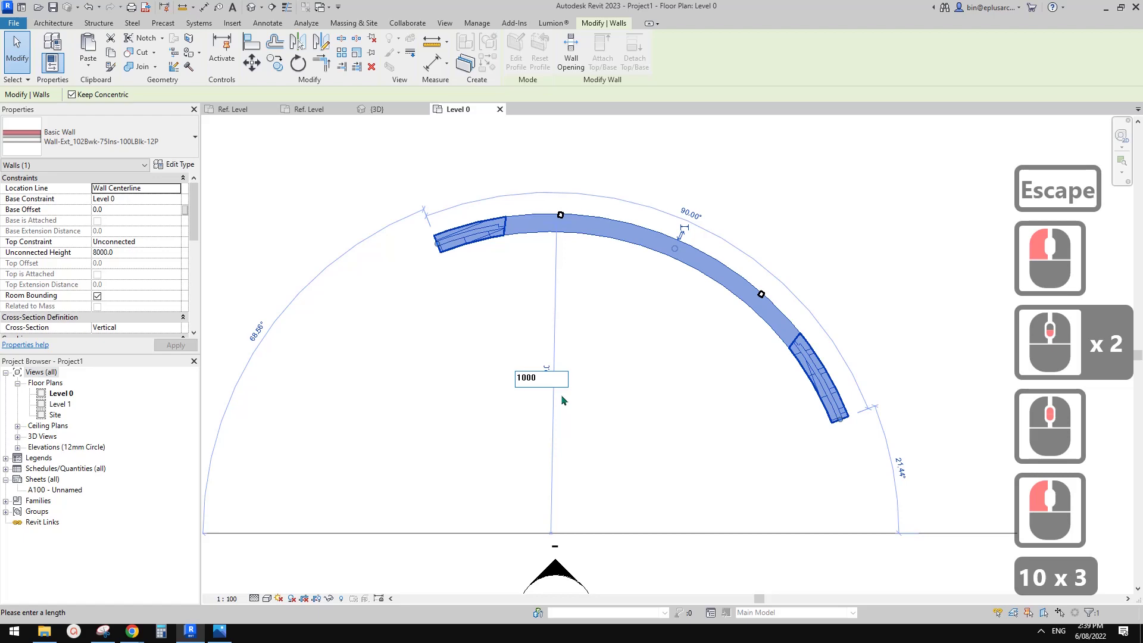
{"action": "key", "text": "Return"}
{"action": "left_click", "coordinate": [650, 359]}
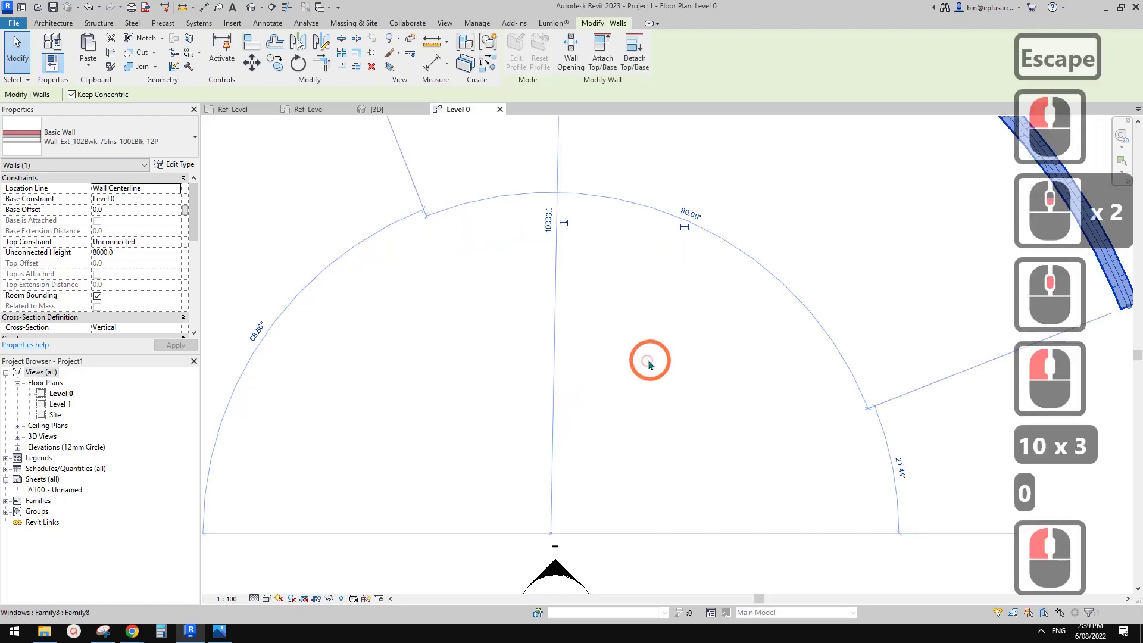
Examine how the window opening and both mullions sit in the enlarged curved wall.
{"action": "scroll", "coordinate": [612, 421], "scroll_direction": "up", "scroll_amount": 6}
{"action": "key", "text": "Escape"}
{"action": "scroll", "coordinate": [681, 234], "scroll_direction": "up", "scroll_amount": 3}
{"action": "scroll", "coordinate": [682, 234], "scroll_direction": "up", "scroll_amount": 2}
{"action": "key", "text": "Escape"}
{"action": "left_click", "coordinate": [566, 184]}
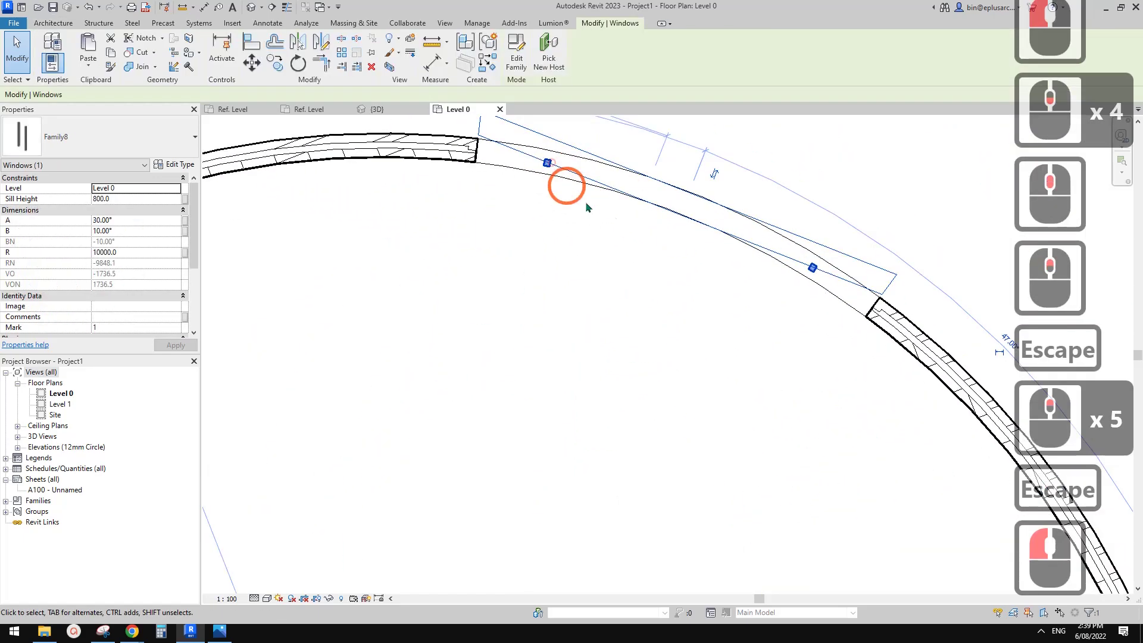
{"action": "scroll", "coordinate": [817, 265], "scroll_direction": "up", "scroll_amount": 1}
{"action": "scroll", "coordinate": [696, 301], "scroll_direction": "up", "scroll_amount": 2}
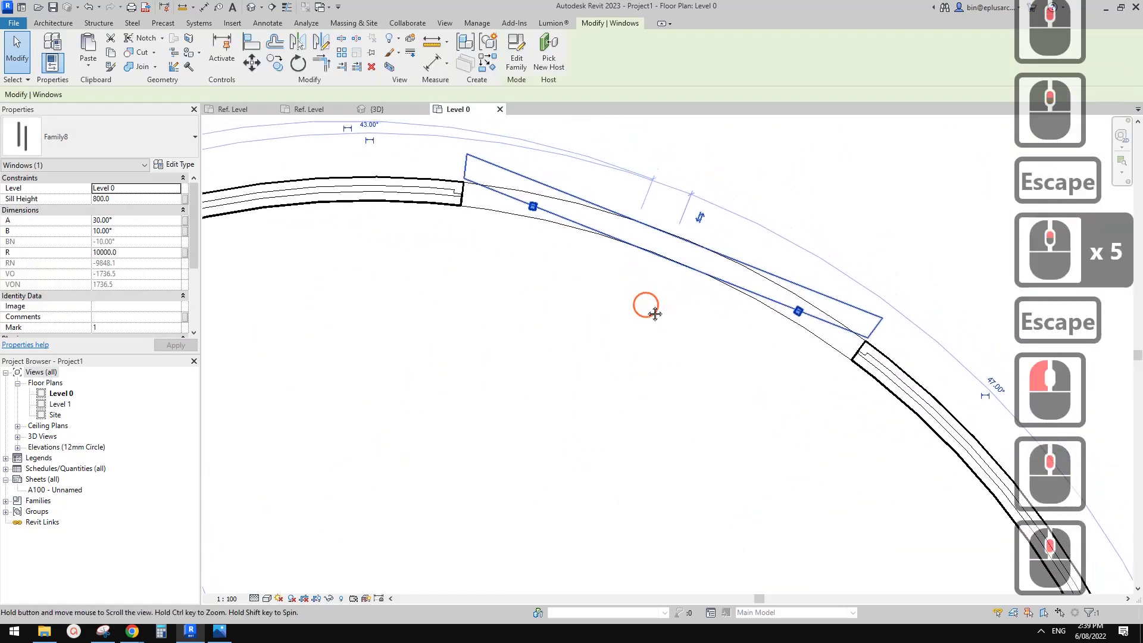
{"action": "scroll", "coordinate": [645, 306], "scroll_direction": "up", "scroll_amount": 1}
{"action": "scroll", "coordinate": [529, 209], "scroll_direction": "up", "scroll_amount": 1}
{"action": "key", "text": "Escape"}
{"action": "left_click", "coordinate": [517, 199]}
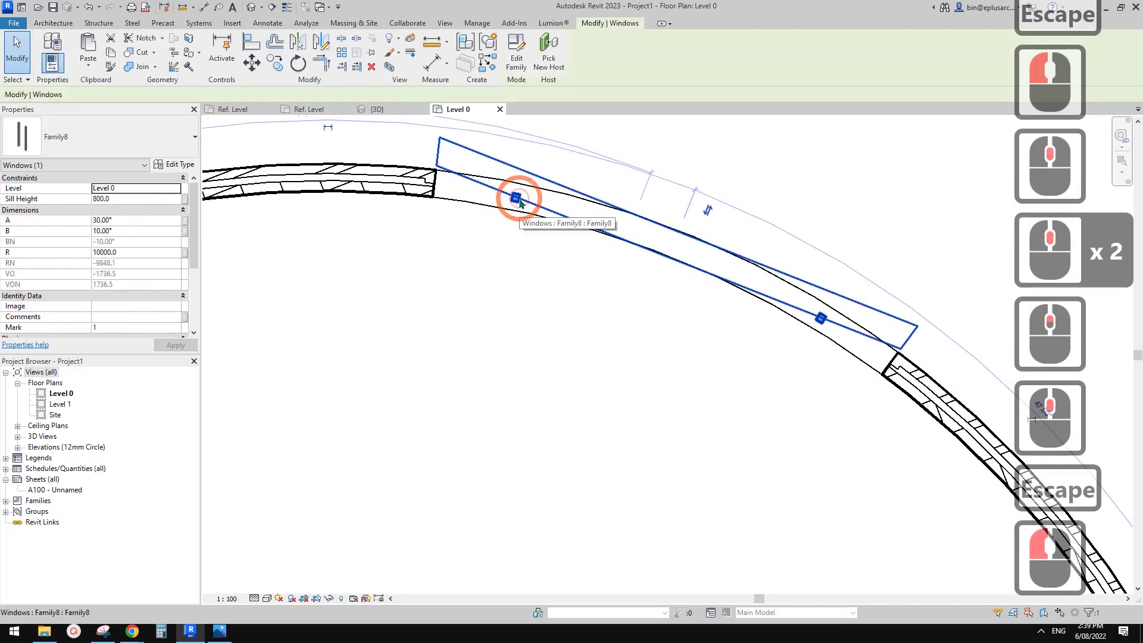
{"action": "key", "text": "Escape"}
{"action": "middle_click_drag", "start_coordinate": [533, 231], "coordinate": [524, 232]}
{"action": "left_click", "coordinate": [516, 205]}
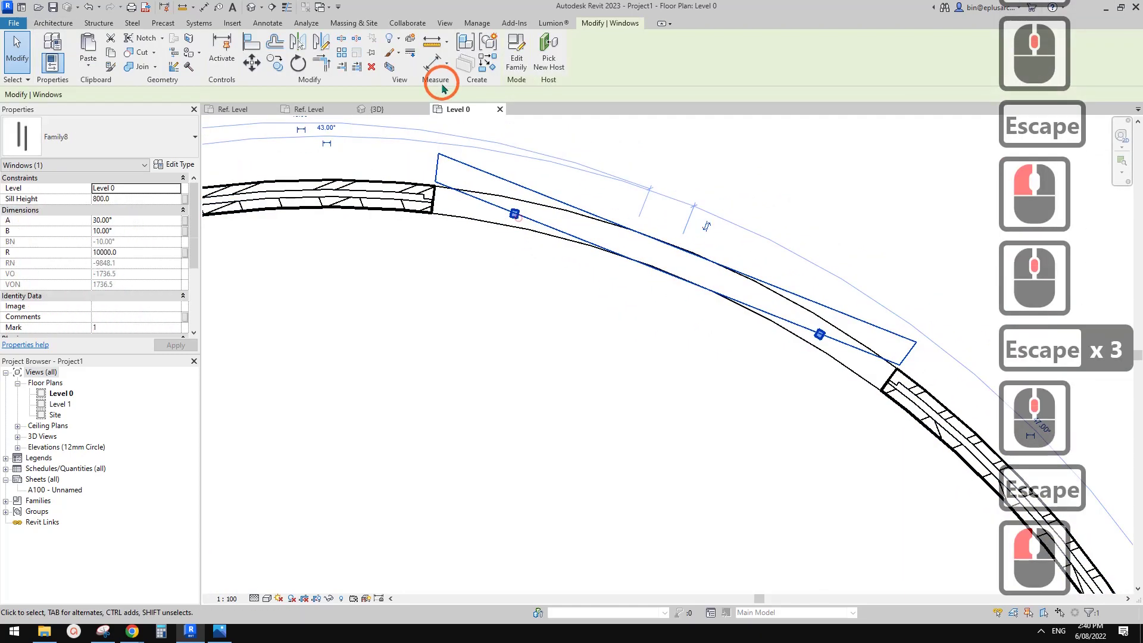
Close the Level 0 plan and save the project to the Desktop as Project1AA.
{"action": "left_click", "coordinate": [500, 109]}
{"action": "key", "text": "Escape"}
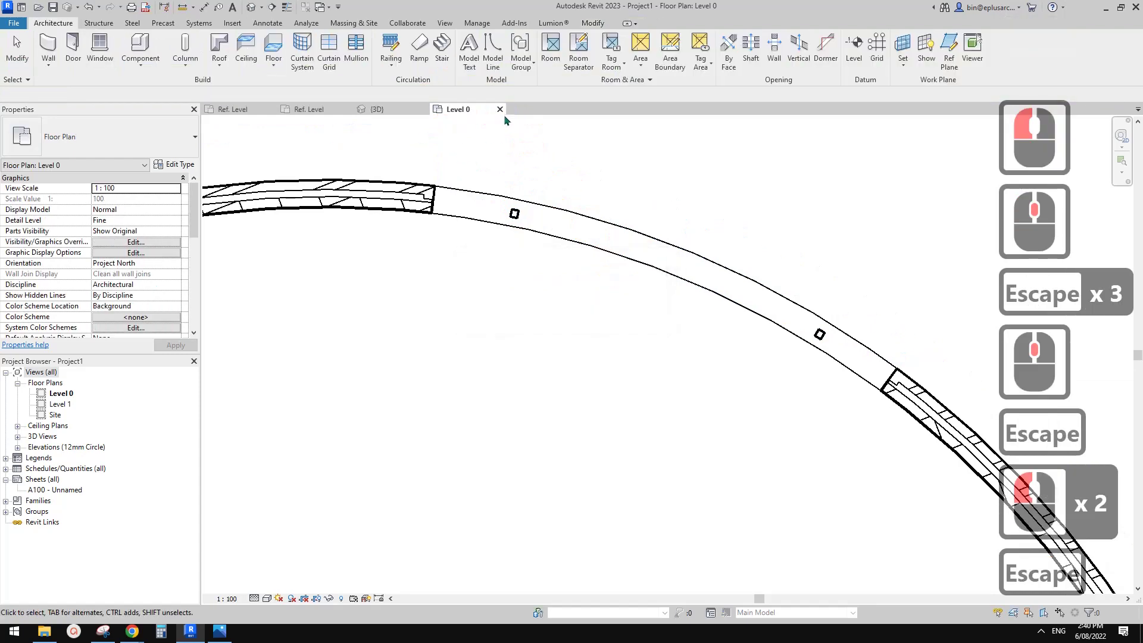
{"action": "left_click", "coordinate": [499, 109]}
{"action": "left_click", "coordinate": [556, 315]}
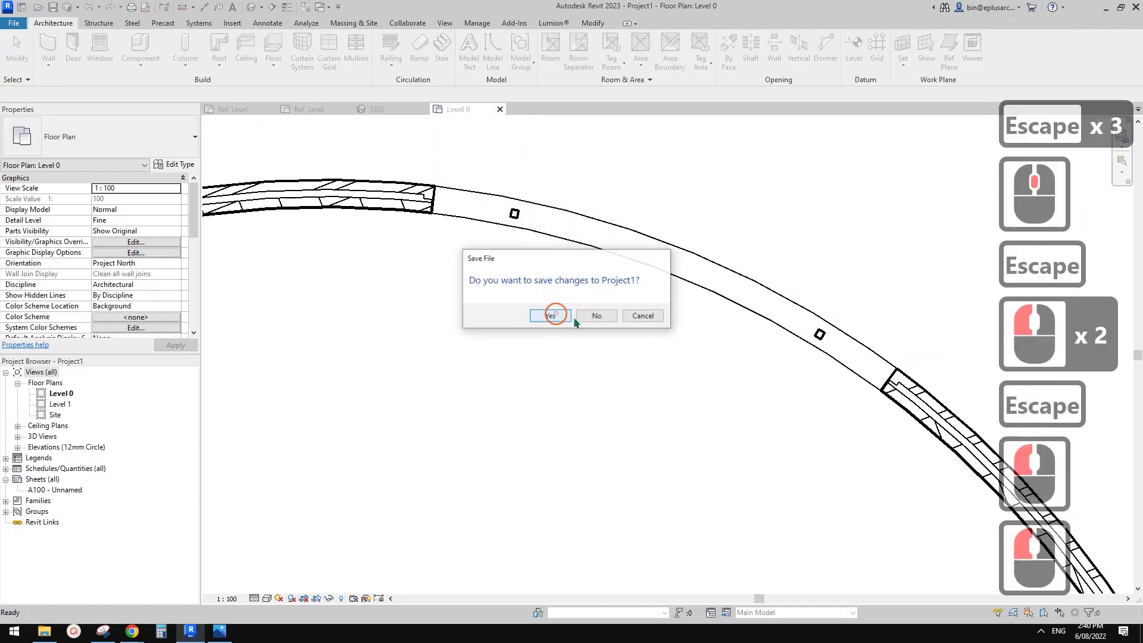
{"action": "left_click", "coordinate": [560, 446]}
{"action": "type", "text": "AA"}
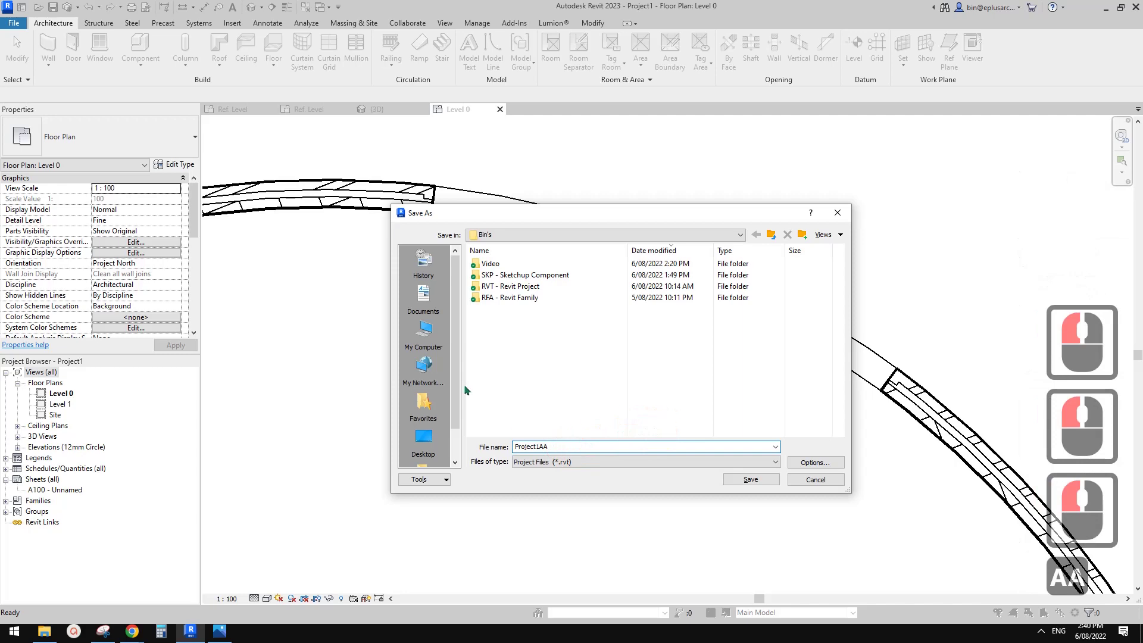
{"action": "left_click", "coordinate": [423, 441]}
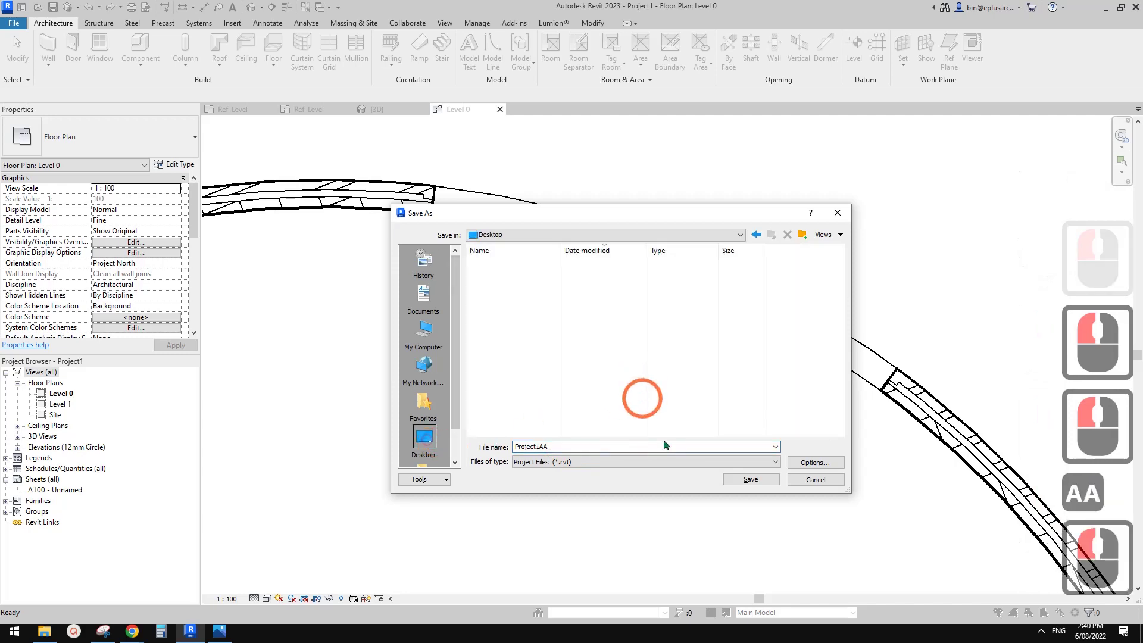
{"action": "left_click", "coordinate": [751, 480]}
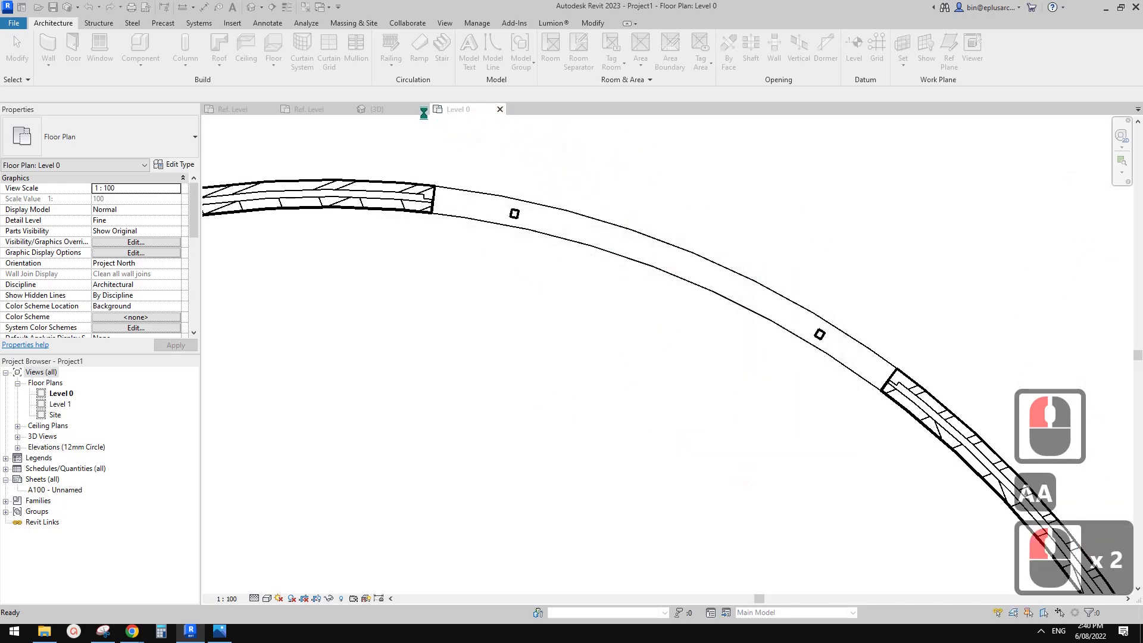
Close the open Family8, Family9 and Family7 files without saving their changes.
{"action": "left_click", "coordinate": [424, 109]}
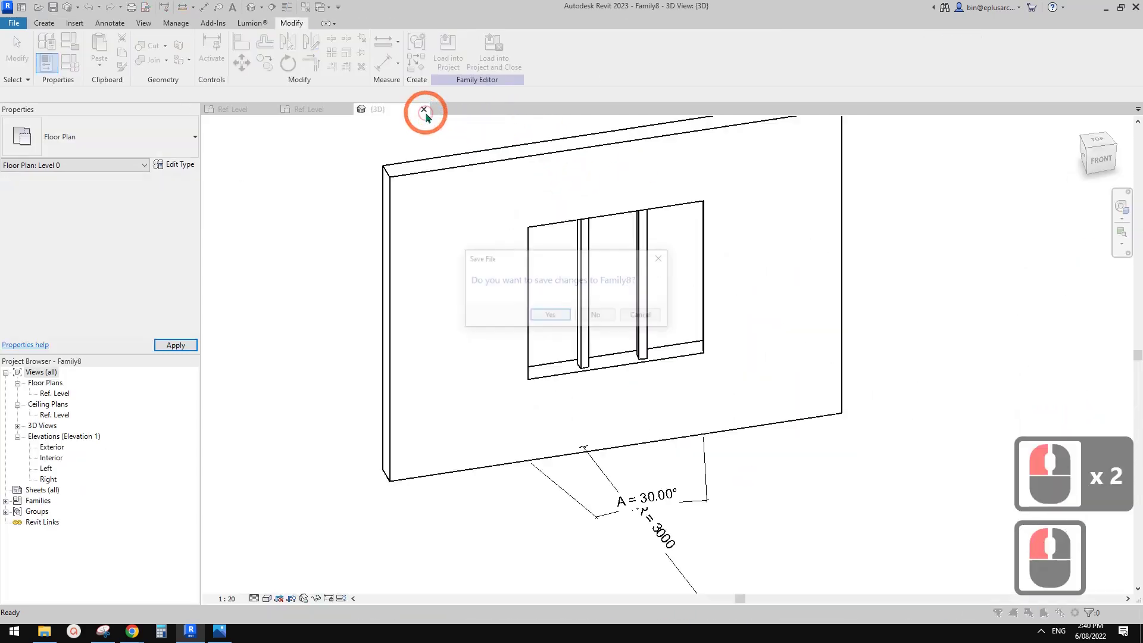
{"action": "left_click", "coordinate": [596, 315]}
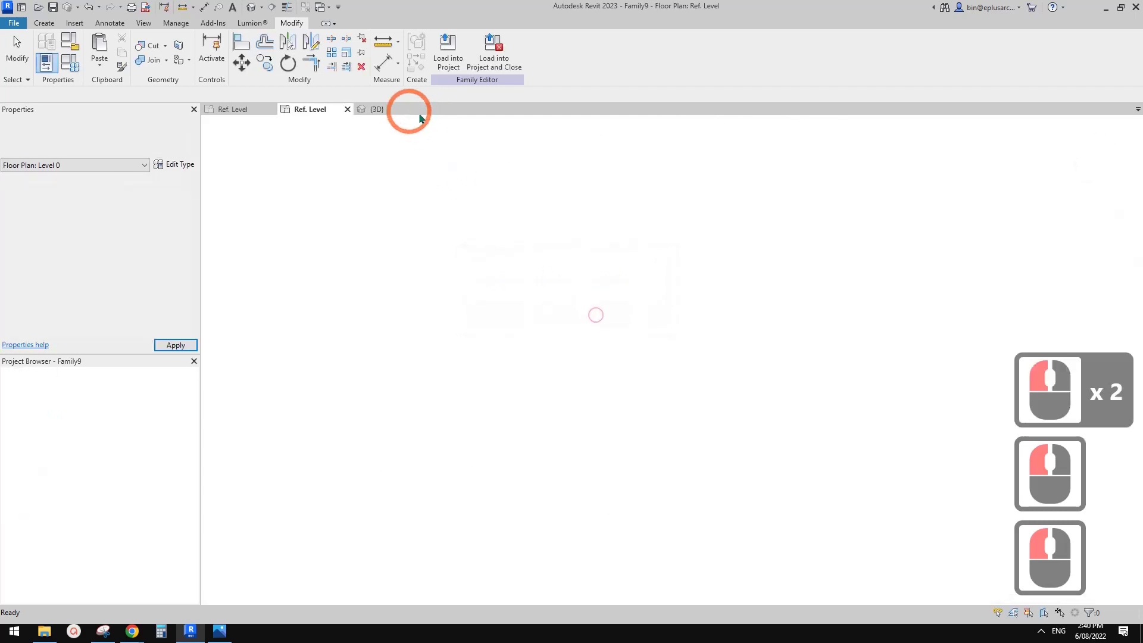
{"action": "left_click", "coordinate": [347, 109]}
{"action": "left_click", "coordinate": [599, 317]}
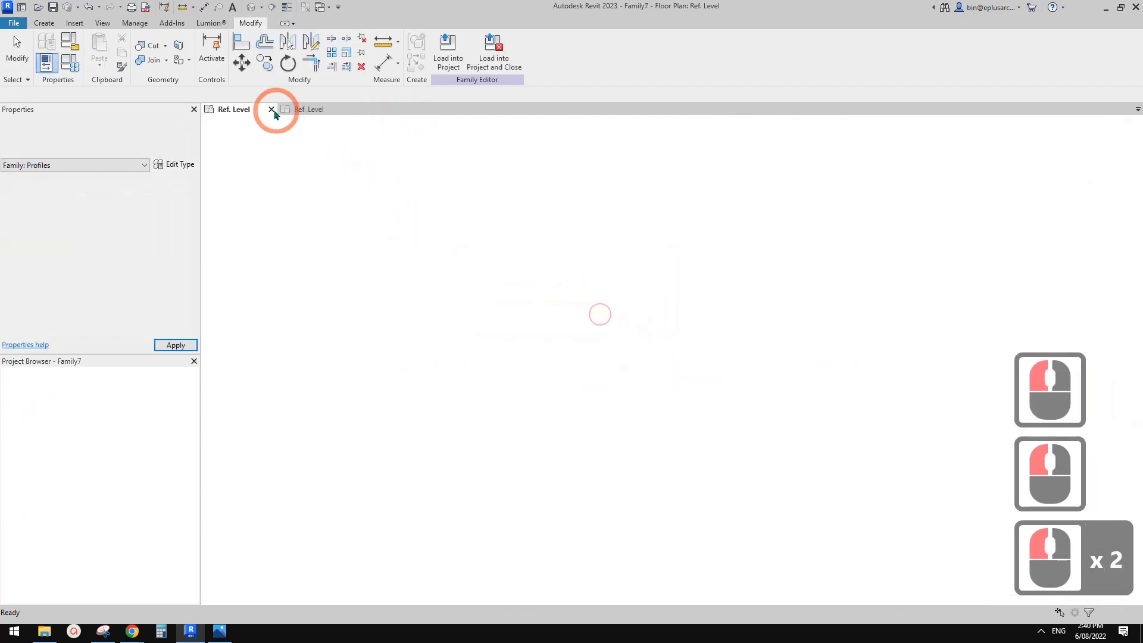
{"action": "left_click", "coordinate": [272, 109]}
{"action": "key", "text": "Escape"}
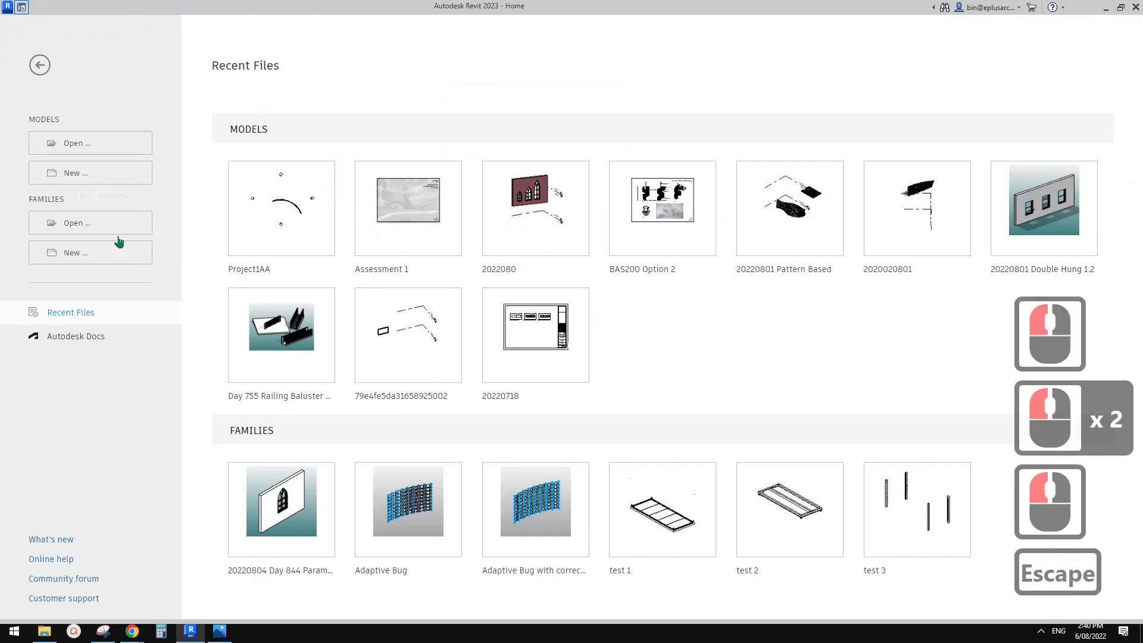
Create a new family from the Metric Window.rft template.
{"action": "left_click", "coordinate": [94, 252]}
{"action": "left_click_drag", "start_coordinate": [697, 218], "coordinate": [693, 364]}
{"action": "scroll", "coordinate": [693, 364], "scroll_direction": "up", "scroll_amount": 2}
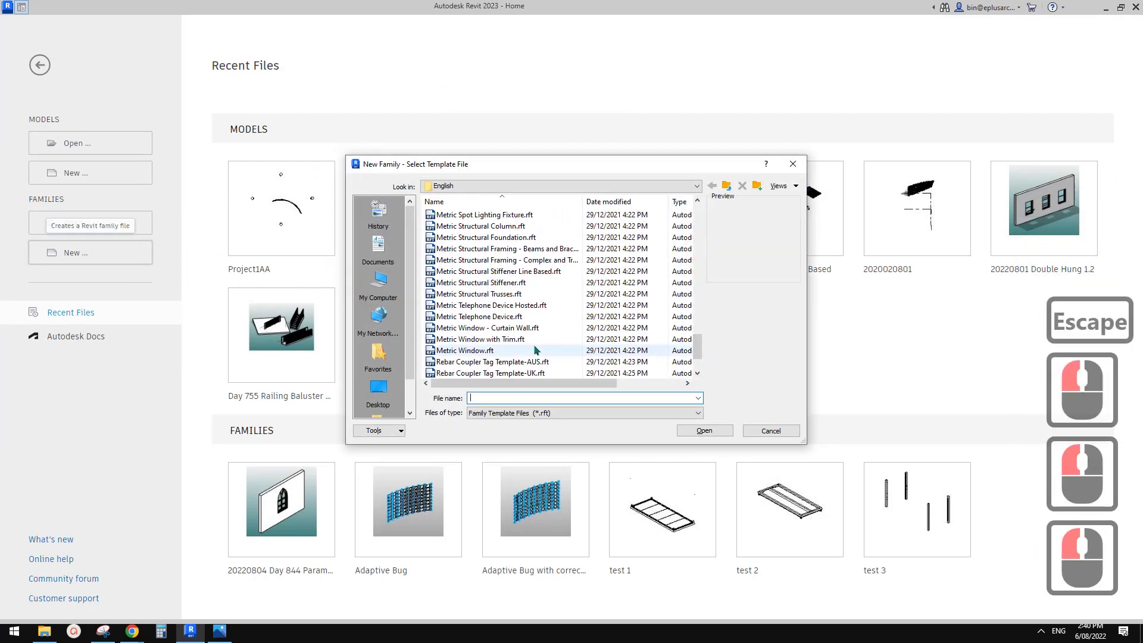
{"action": "left_click", "coordinate": [512, 350]}
{"action": "left_click", "coordinate": [722, 430]}
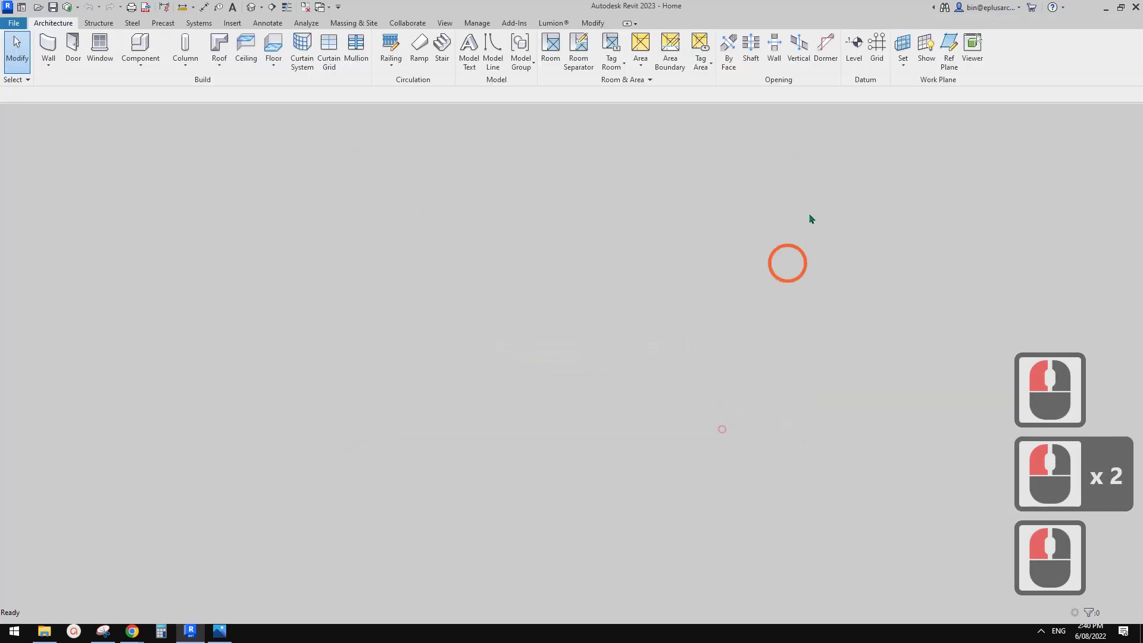
Temporarily hide the host wall in the Ref. Level plan of the new window family.
{"action": "scroll", "coordinate": [694, 348], "scroll_direction": "up", "scroll_amount": 1}
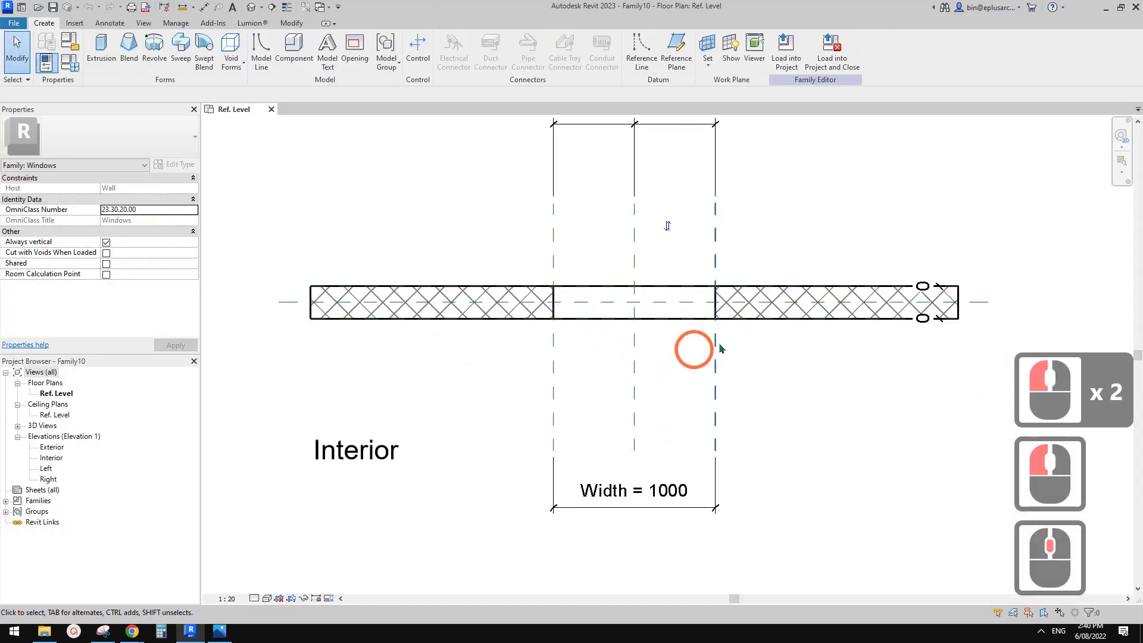
{"action": "scroll", "coordinate": [693, 330], "scroll_direction": "up", "scroll_amount": 2}
{"action": "key", "text": "Escape"}
{"action": "scroll", "coordinate": [734, 362], "scroll_direction": "up", "scroll_amount": 2}
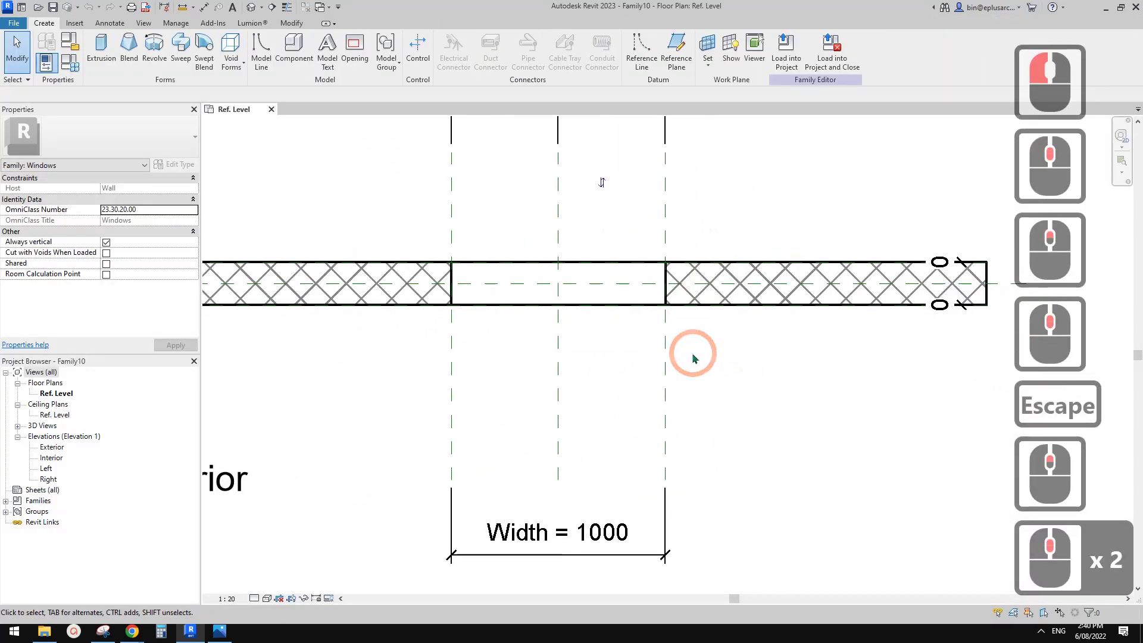
{"action": "middle_click_drag", "start_coordinate": [814, 318], "coordinate": [737, 324]}
{"action": "left_click", "coordinate": [845, 288]}
{"action": "left_click", "coordinate": [822, 261]}
{"action": "left_click", "coordinate": [820, 261]}
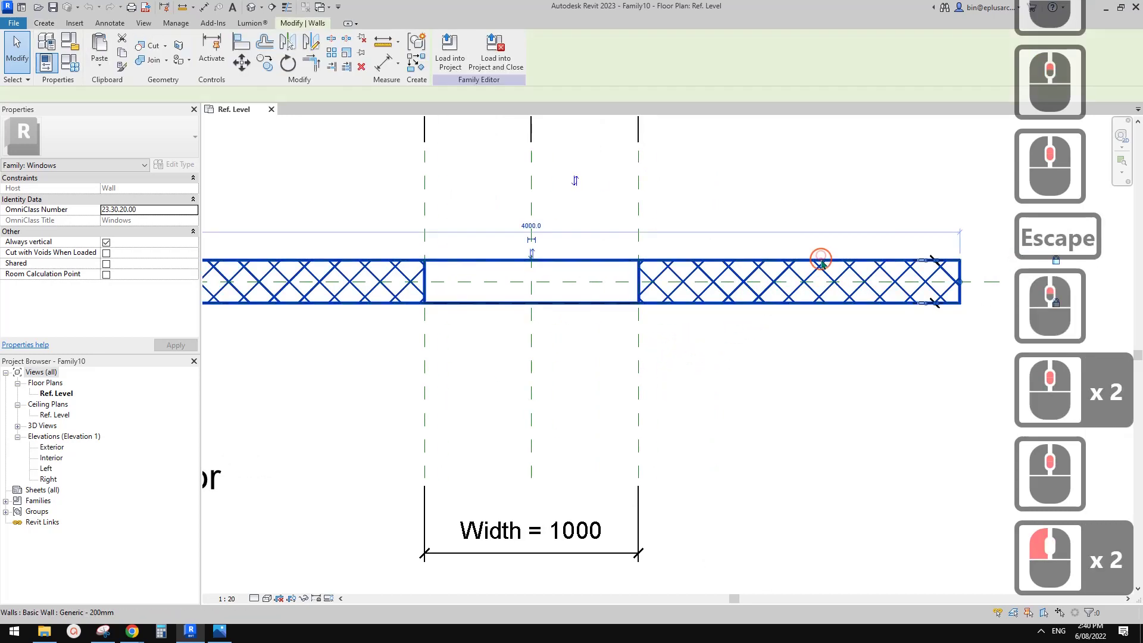
{"action": "middle_click_drag", "start_coordinate": [738, 266], "coordinate": [778, 274]}
{"action": "key", "text": "h"}
{"action": "key", "text": "h"}
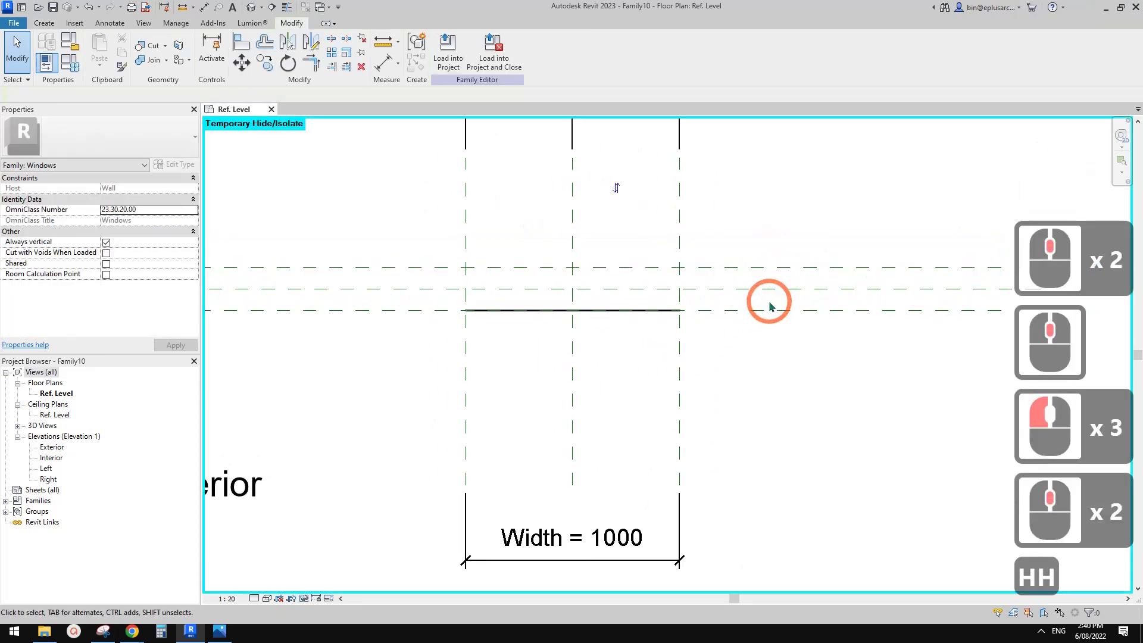
Examine the opening cut and the reference planes remaining in the Ref. Level plan.
{"action": "scroll", "coordinate": [771, 305], "scroll_direction": "down", "scroll_amount": 1}
{"action": "middle_click_drag", "start_coordinate": [764, 330], "coordinate": [803, 324]}
{"action": "key", "text": "Escape"}
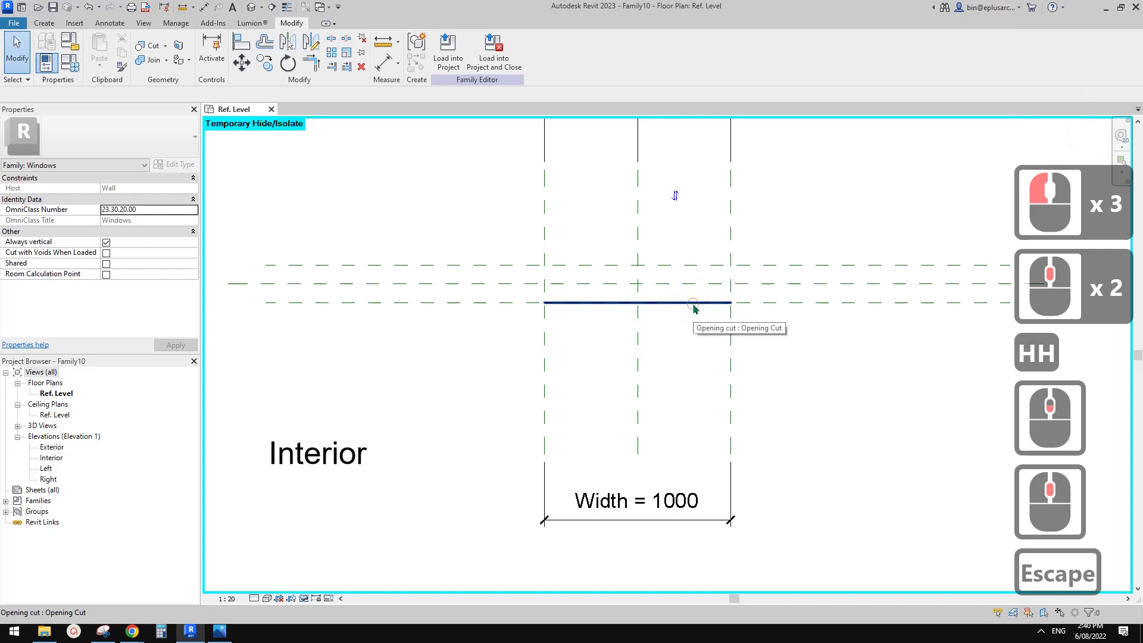
{"action": "left_click", "coordinate": [693, 303]}
{"action": "left_click", "coordinate": [814, 337]}
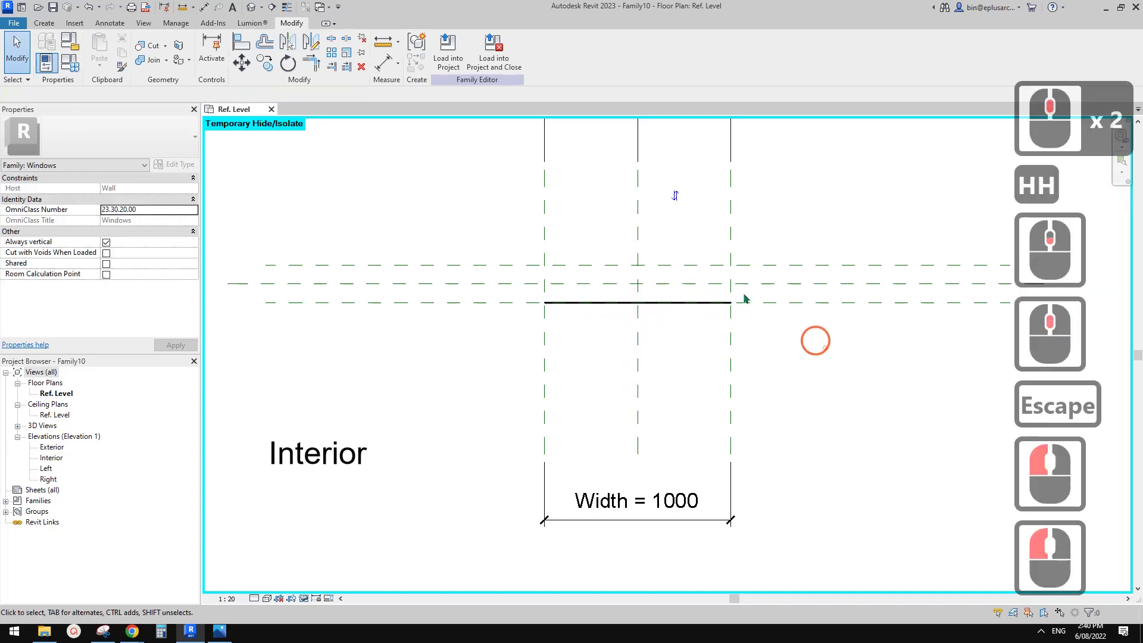
{"action": "key", "text": "Escape"}
{"action": "scroll", "coordinate": [655, 350], "scroll_direction": "down", "scroll_amount": 4}
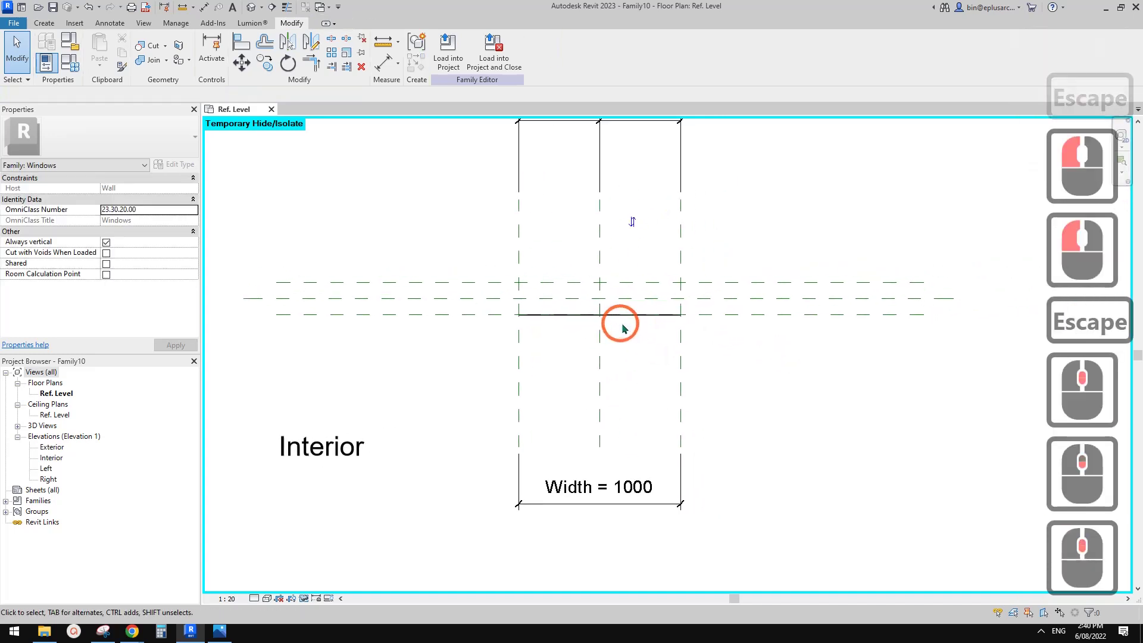
{"action": "key", "text": "Escape"}
Draw a horizontal reference plane on the interior side of the opening, crossing the three vertical reference planes.
{"action": "middle_click_drag", "start_coordinate": [686, 373], "coordinate": [672, 369]}
{"action": "key", "text": "r"}
{"action": "key", "text": "p"}
{"action": "left_click", "coordinate": [795, 411]}
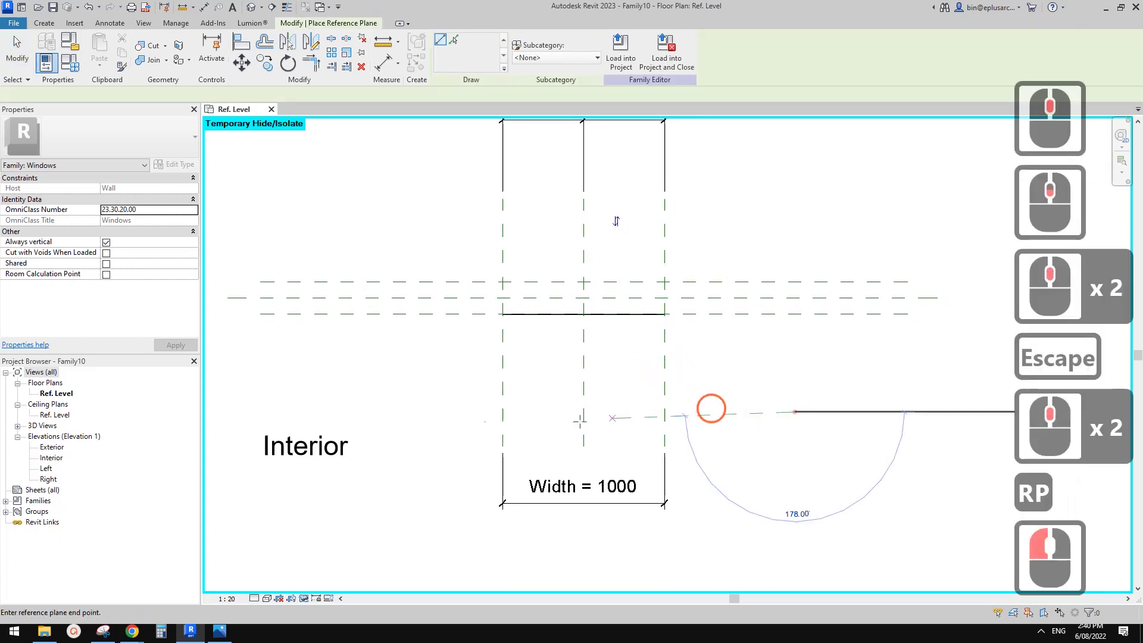
{"action": "left_click", "coordinate": [394, 411]}
{"action": "key", "text": "Escape"}
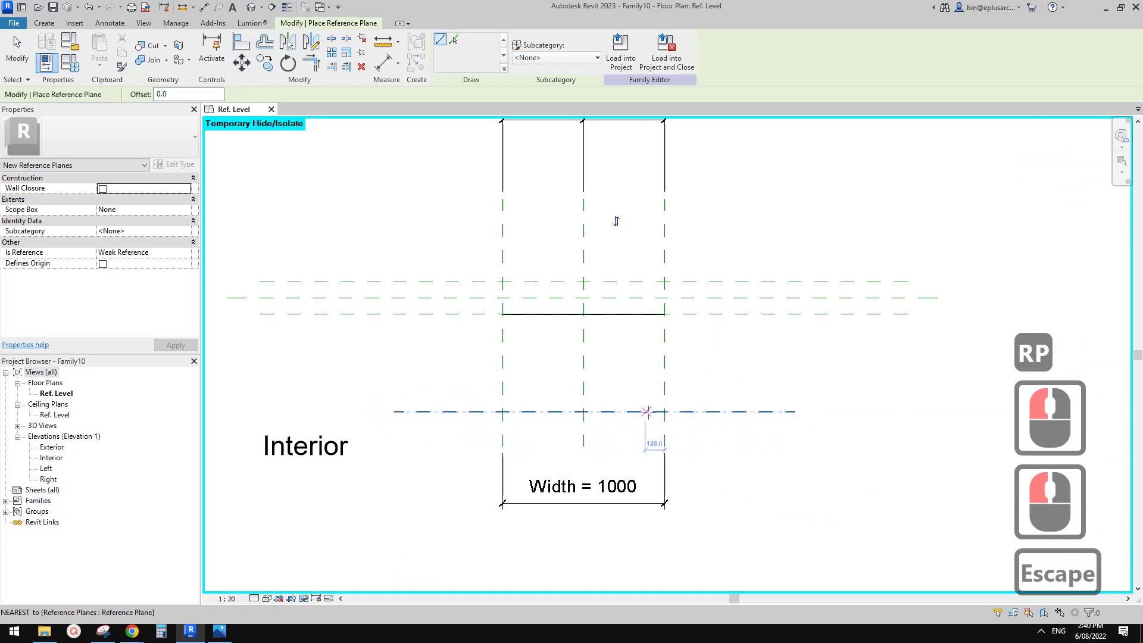
{"action": "key", "text": "Escape"}
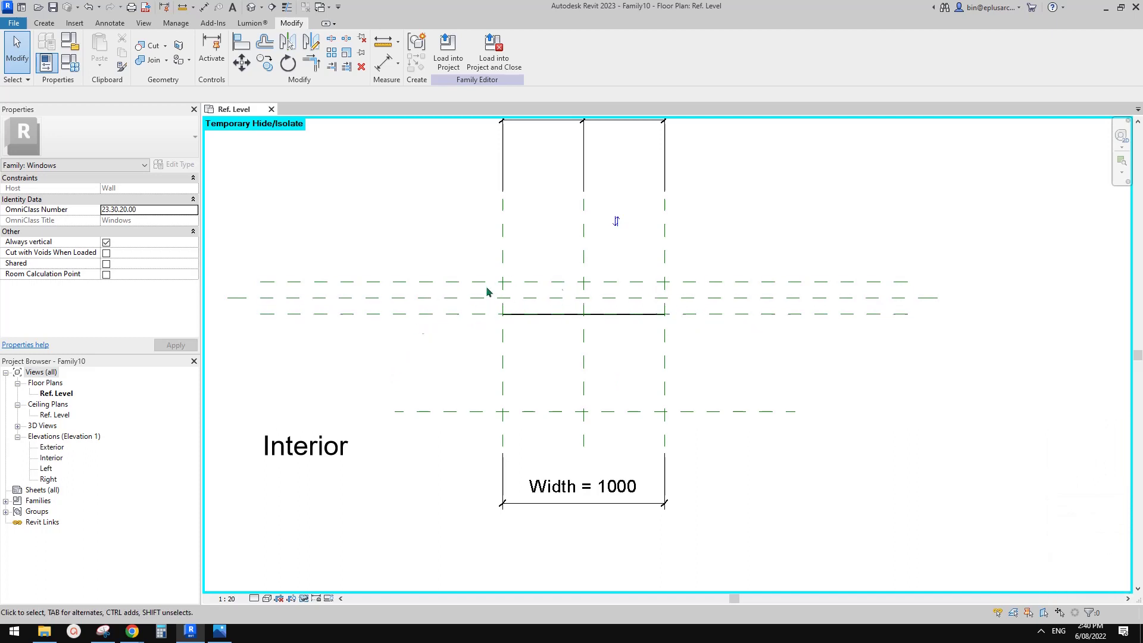
{"action": "key", "text": "Escape"}
{"action": "left_click", "coordinate": [586, 411]}
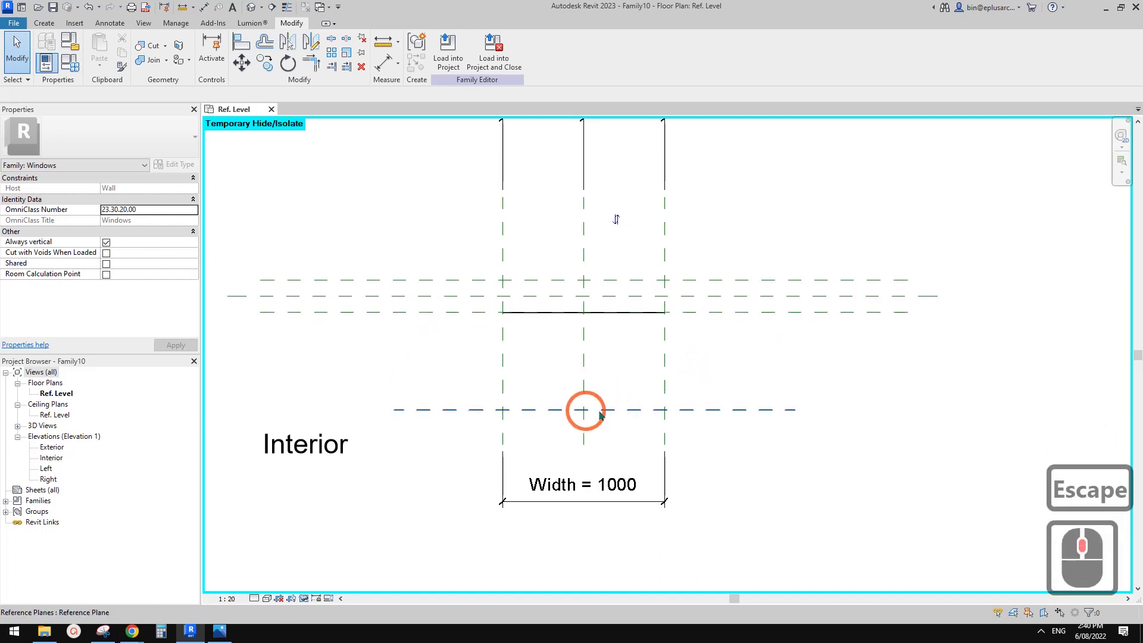
Add an aligned dimension between the new interior reference plane and the Center (Front/Back) reference plane.
{"action": "left_click", "coordinate": [608, 412]}
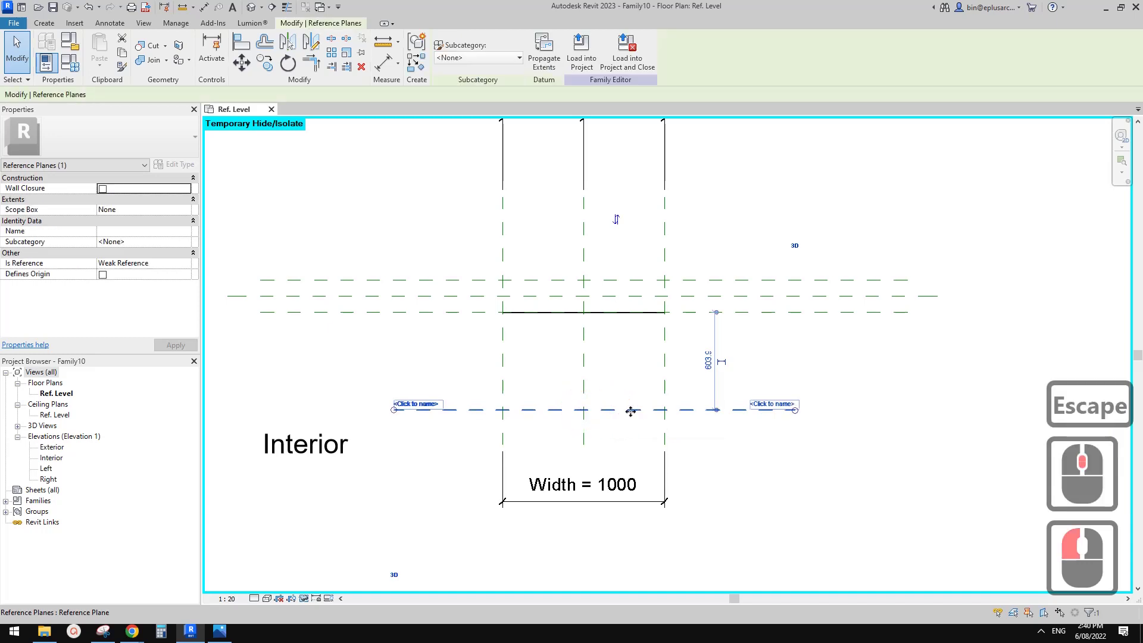
{"action": "key", "text": "Escape"}
{"action": "middle_click", "coordinate": [733, 394]}
{"action": "middle_click", "coordinate": [733, 394]}
{"action": "key", "text": "d"}
{"action": "key", "text": "i"}
{"action": "left_click", "coordinate": [739, 410]}
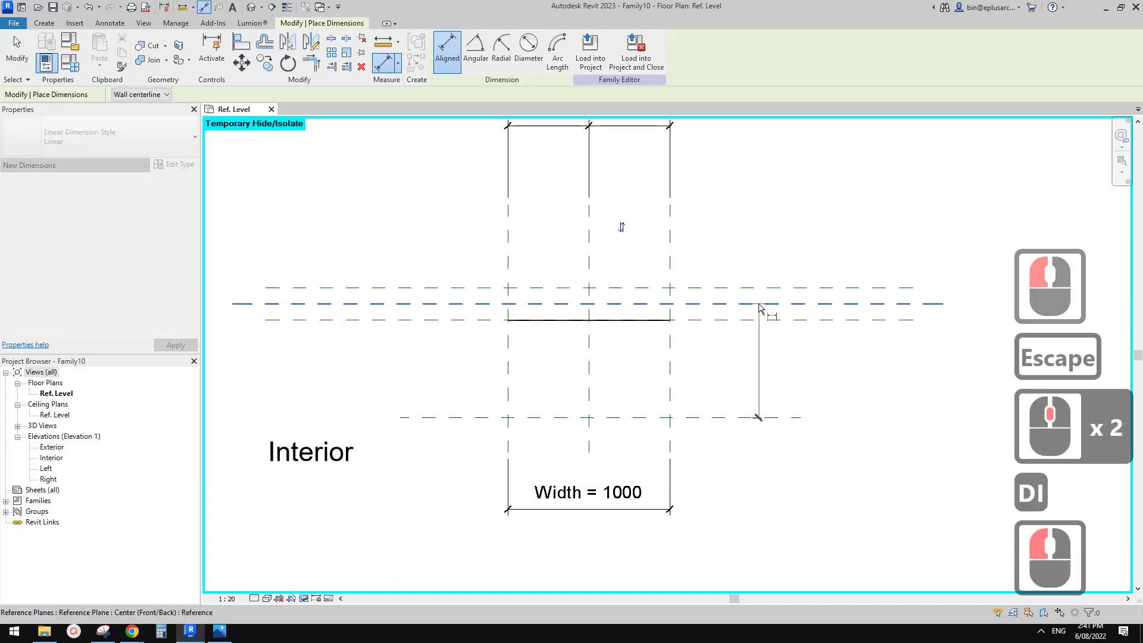
{"action": "left_click", "coordinate": [754, 304]}
{"action": "left_click", "coordinate": [794, 384]}
{"action": "key", "text": "Escape"}
{"action": "key", "text": "Escape"}
Label the new vertical dimension with a new instance family parameter named R.
{"action": "left_click", "coordinate": [791, 360]}
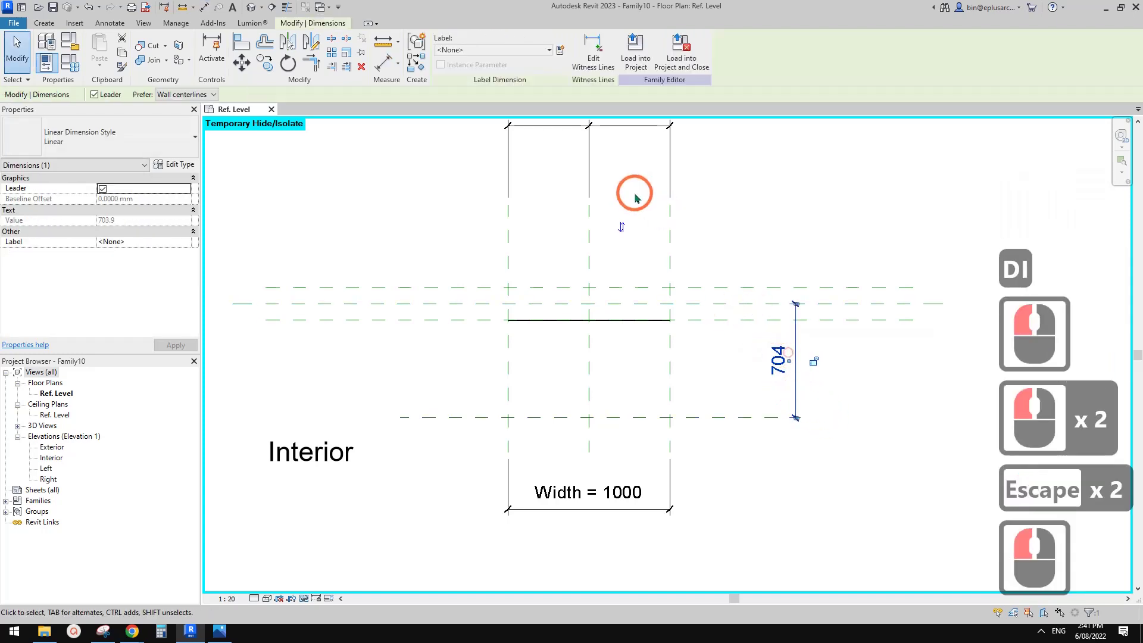
{"action": "left_click", "coordinate": [560, 48]}
{"action": "type", "text": "R"}
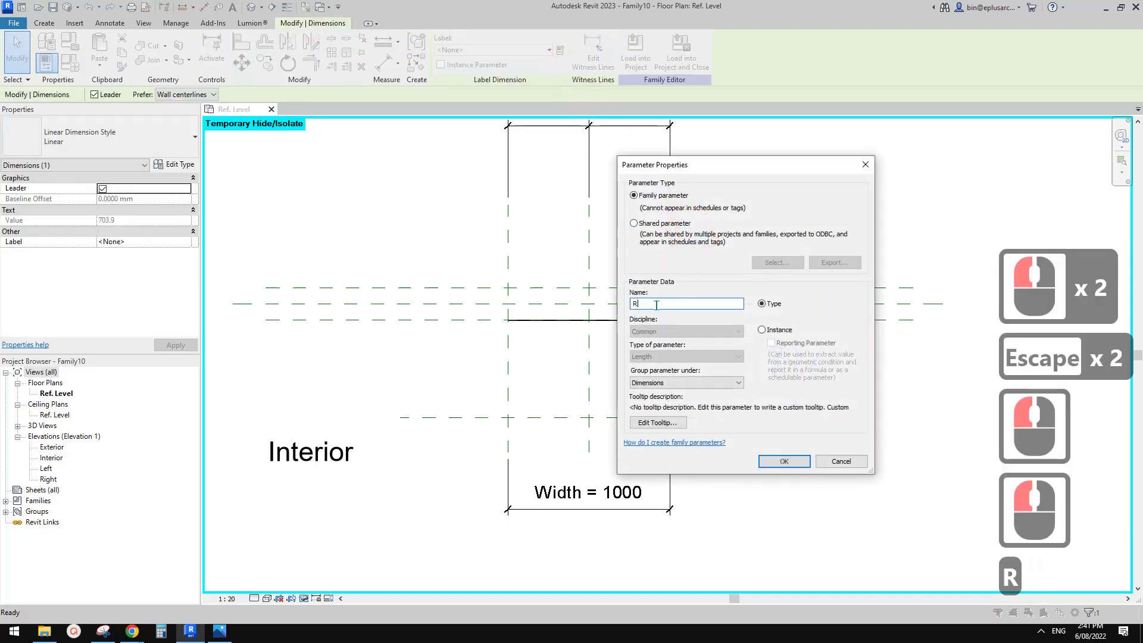
{"action": "left_click", "coordinate": [764, 330]}
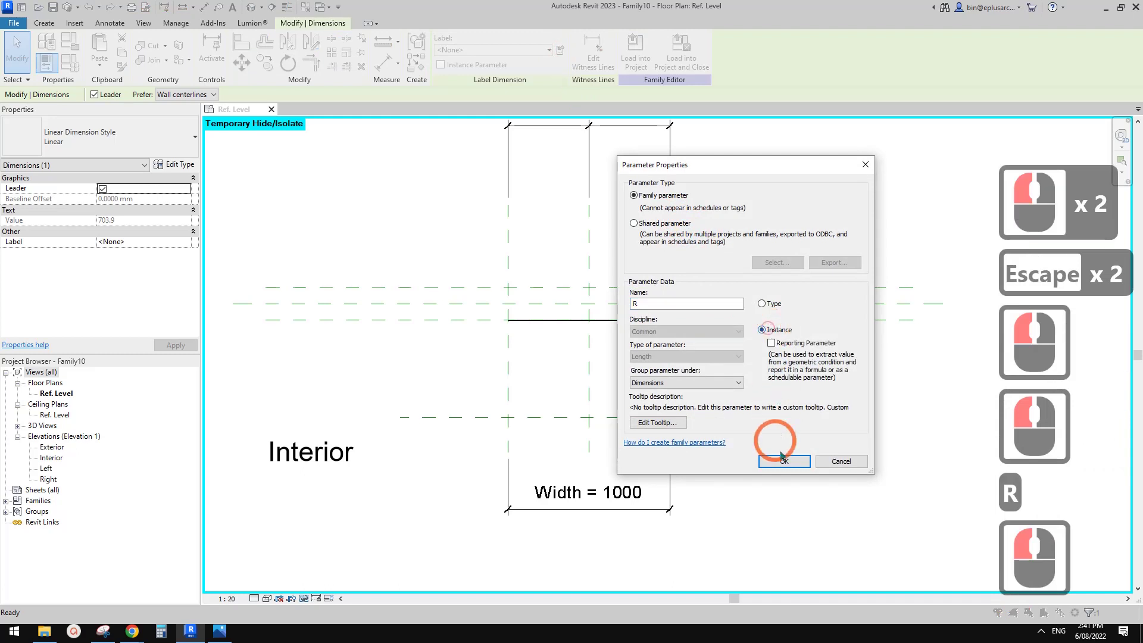
{"action": "left_click", "coordinate": [784, 462]}
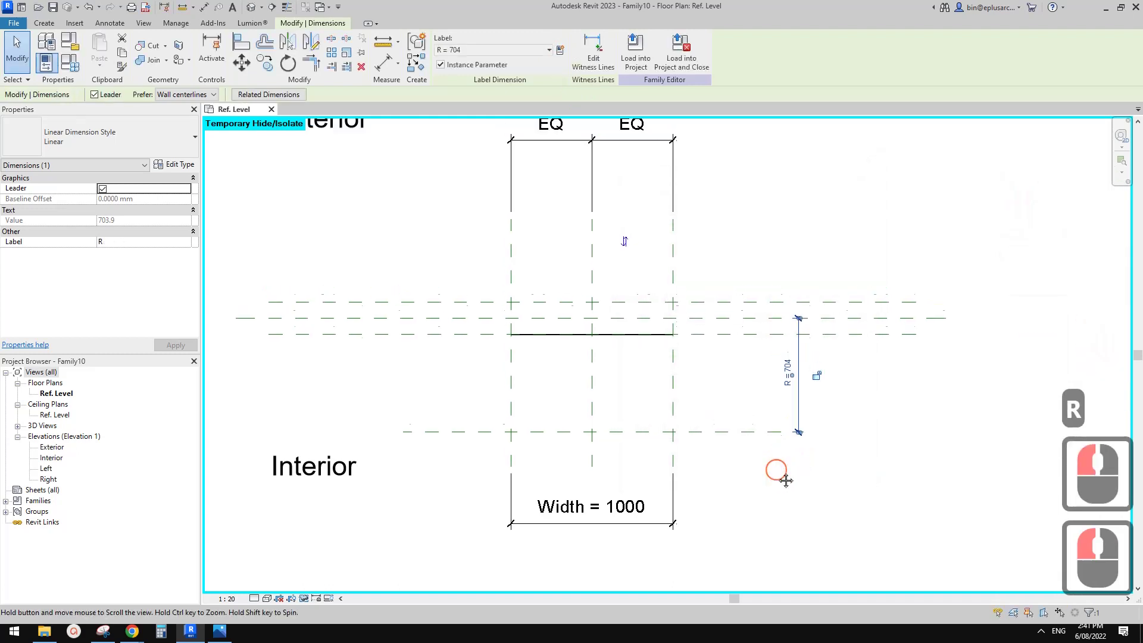
{"action": "key", "text": "Escape"}
{"action": "key", "text": "Escape"}
Start the Reference Line command in the Ref. Level plan.
{"action": "scroll", "coordinate": [768, 416], "scroll_direction": "up", "scroll_amount": 4}
{"action": "middle_click_drag", "start_coordinate": [809, 405], "coordinate": [806, 407]}
{"action": "middle_click_drag", "start_coordinate": [667, 347], "coordinate": [671, 329]}
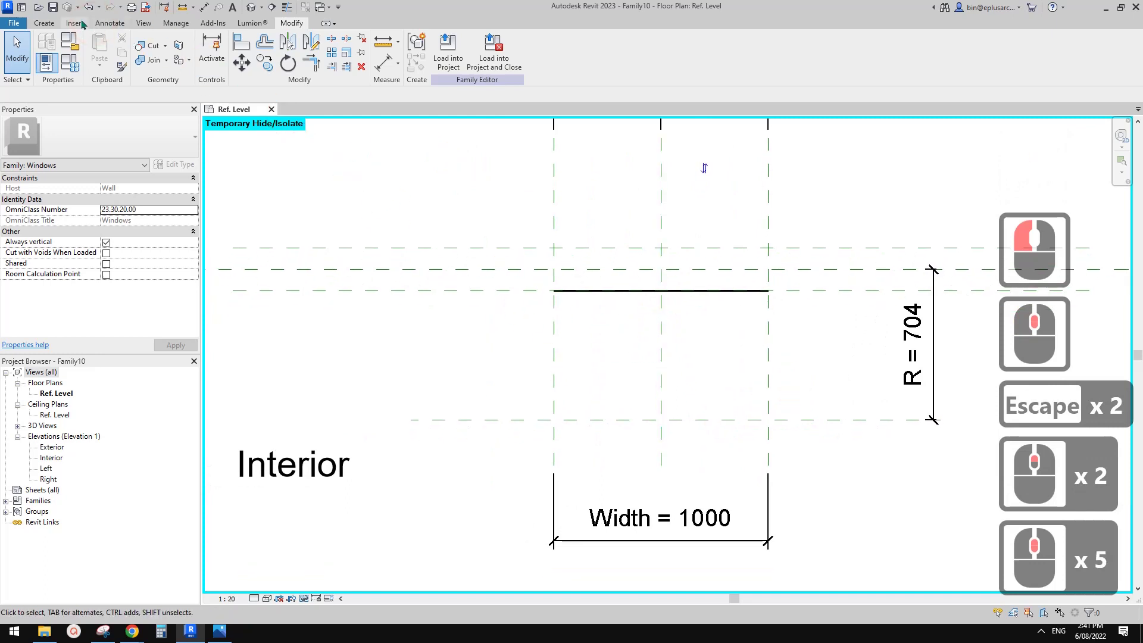
{"action": "left_click", "coordinate": [44, 22]}
{"action": "middle_click_drag", "start_coordinate": [721, 320], "coordinate": [709, 331]}
{"action": "middle_click", "coordinate": [673, 185]}
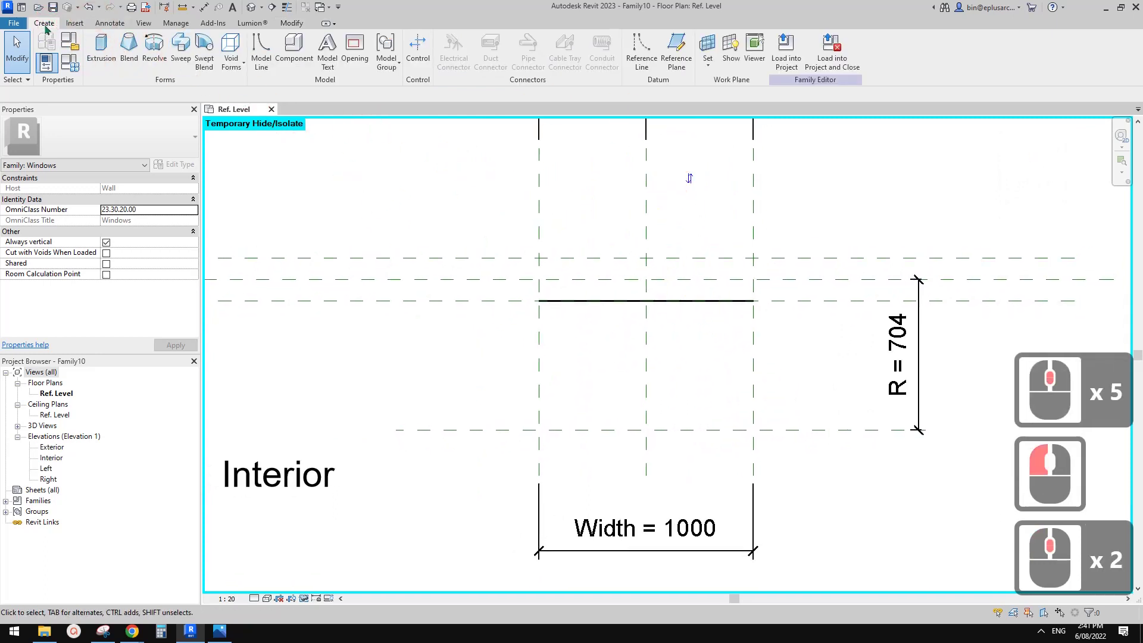
{"action": "left_click", "coordinate": [647, 57]}
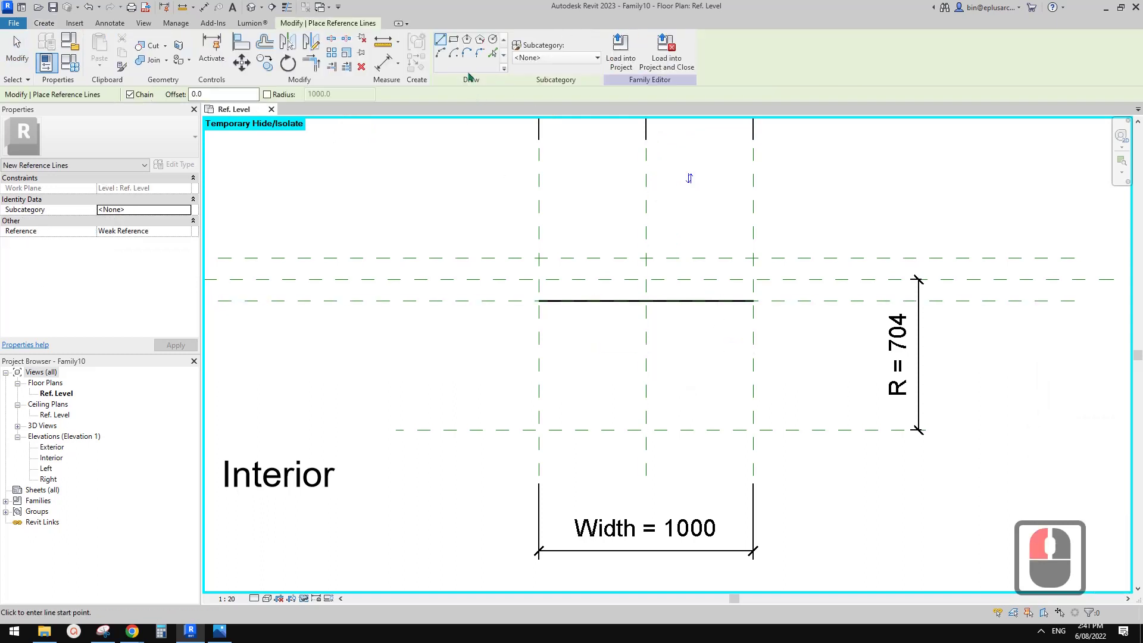
{"action": "left_click", "coordinate": [441, 54]}
{"action": "left_click", "coordinate": [646, 429]}
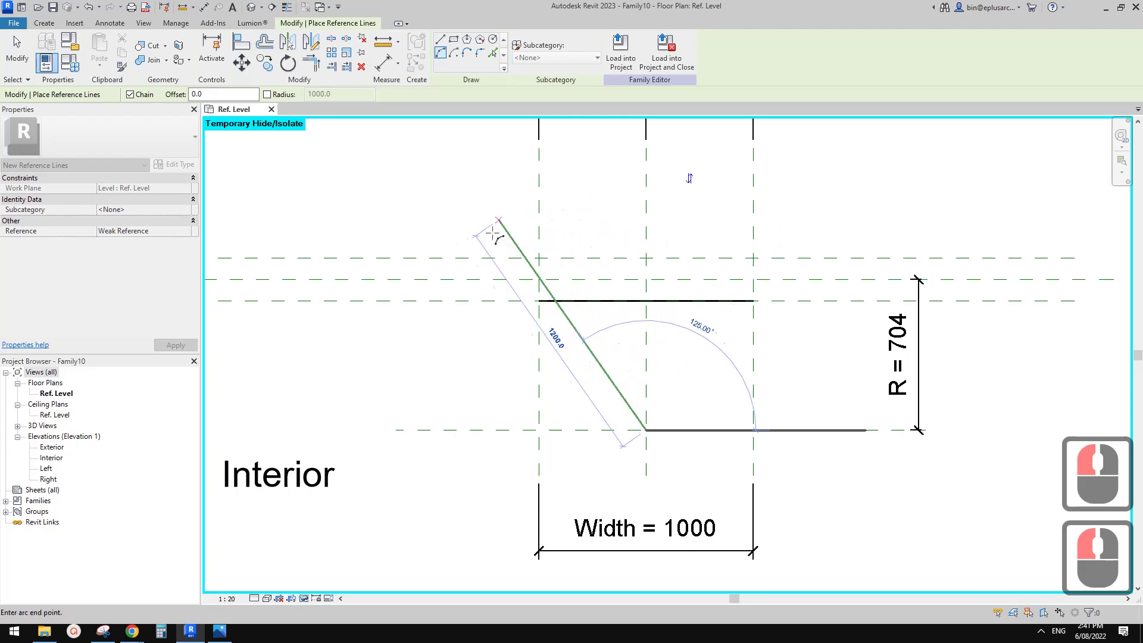
{"action": "left_click", "coordinate": [539, 220]}
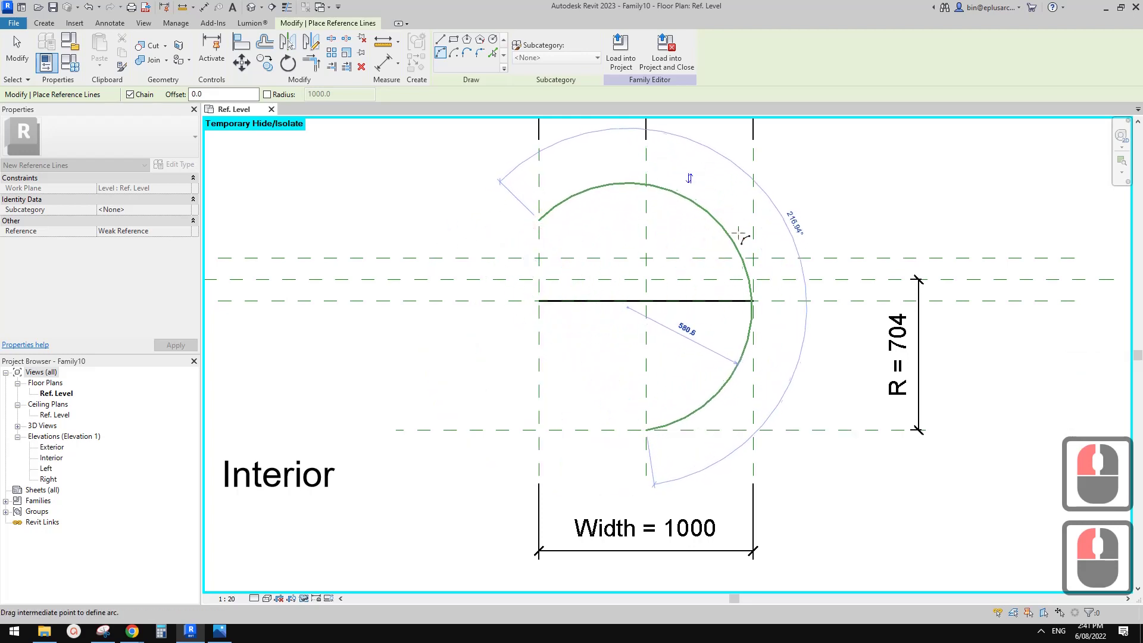
{"action": "key", "text": "Escape"}
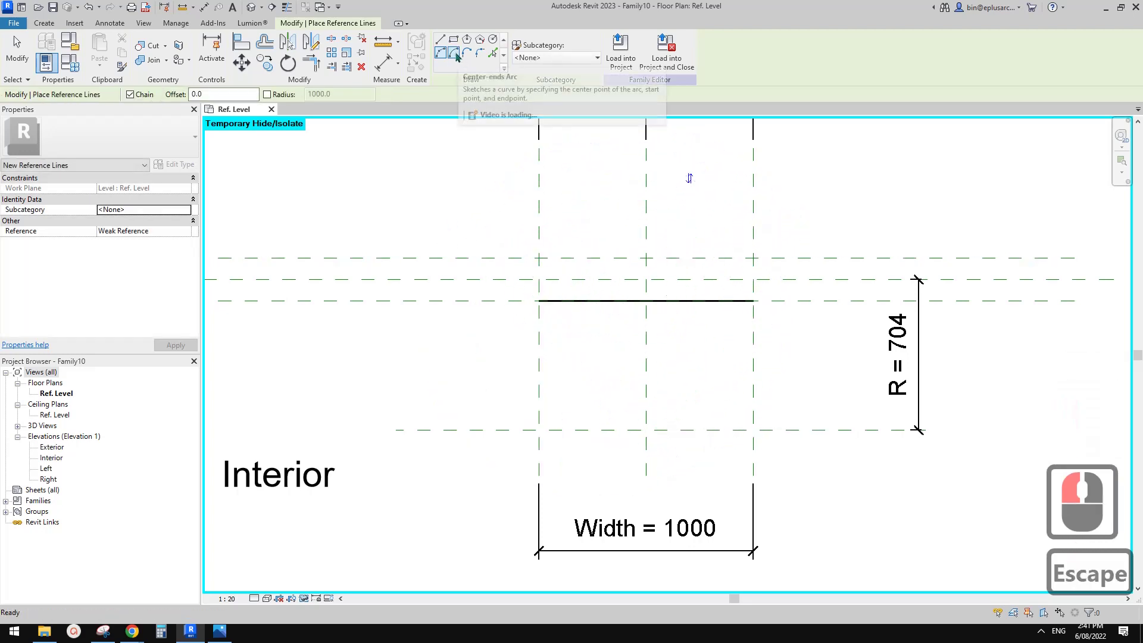
Draw a center-ends arc reference line of about 863 mm radius, centred on the interior plane, spanning the Left and Right planes along Center (Front/Back).
{"action": "left_click", "coordinate": [455, 54]}
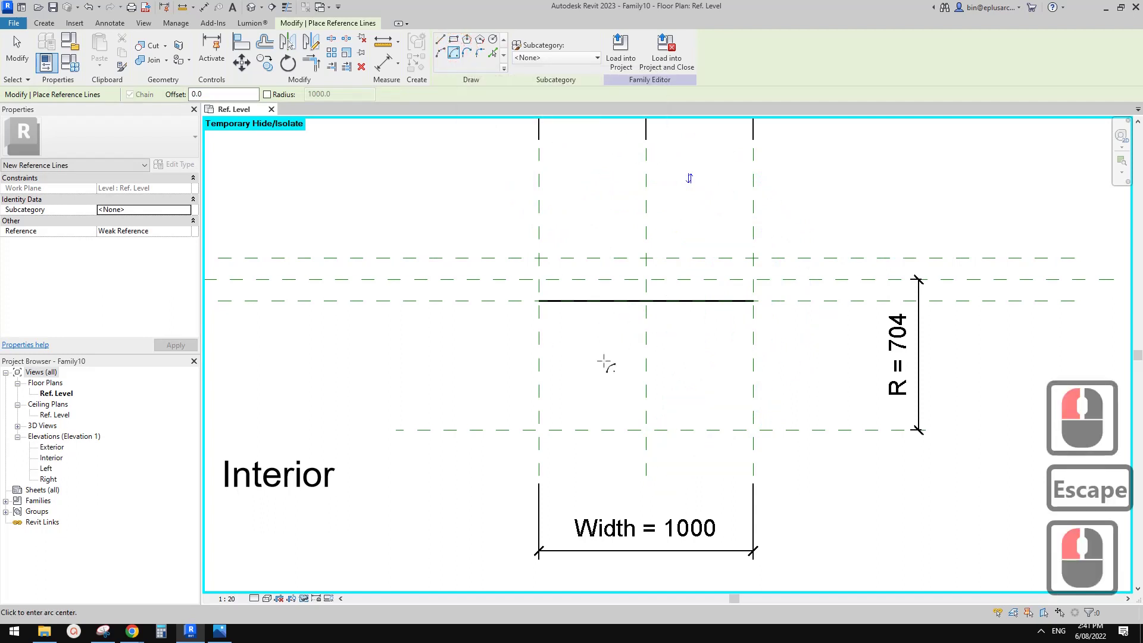
{"action": "left_click", "coordinate": [646, 429]}
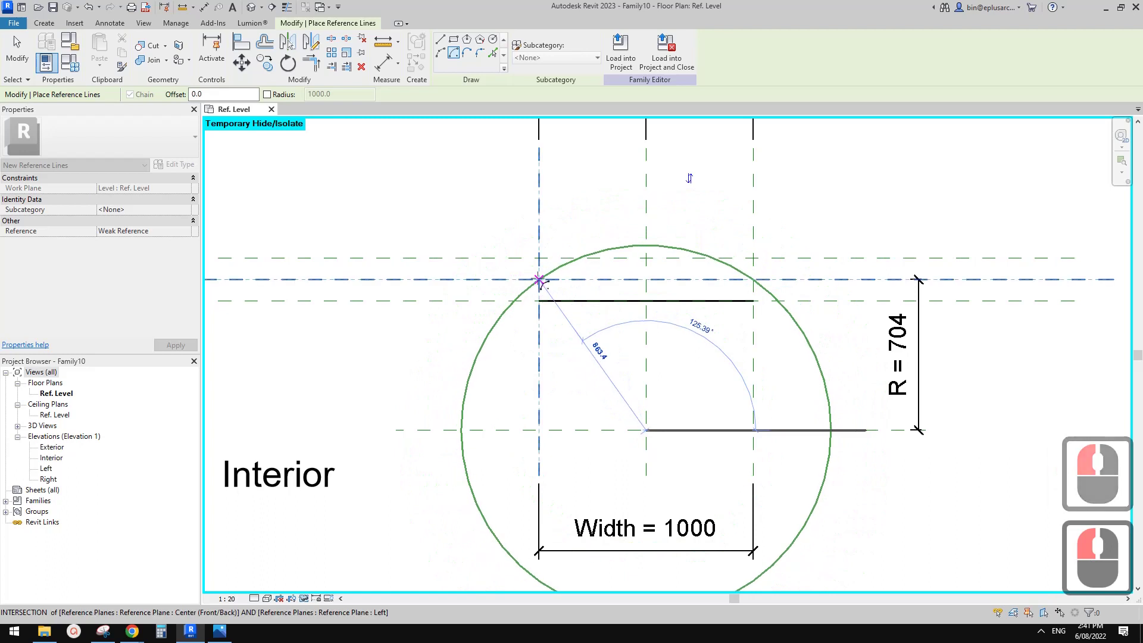
{"action": "left_click", "coordinate": [539, 279]}
{"action": "left_click", "coordinate": [753, 279]}
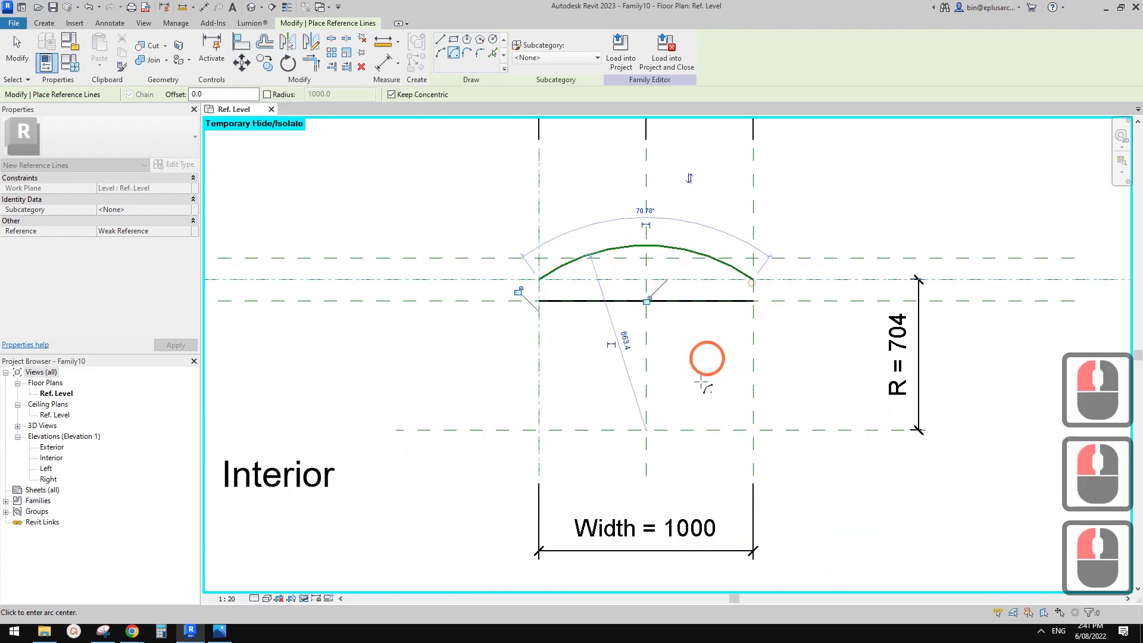
{"action": "middle_click_drag", "start_coordinate": [631, 367], "coordinate": [640, 384]}
{"action": "key", "text": "Escape"}
{"action": "key", "text": "Escape"}
{"action": "key", "text": "Escape"}
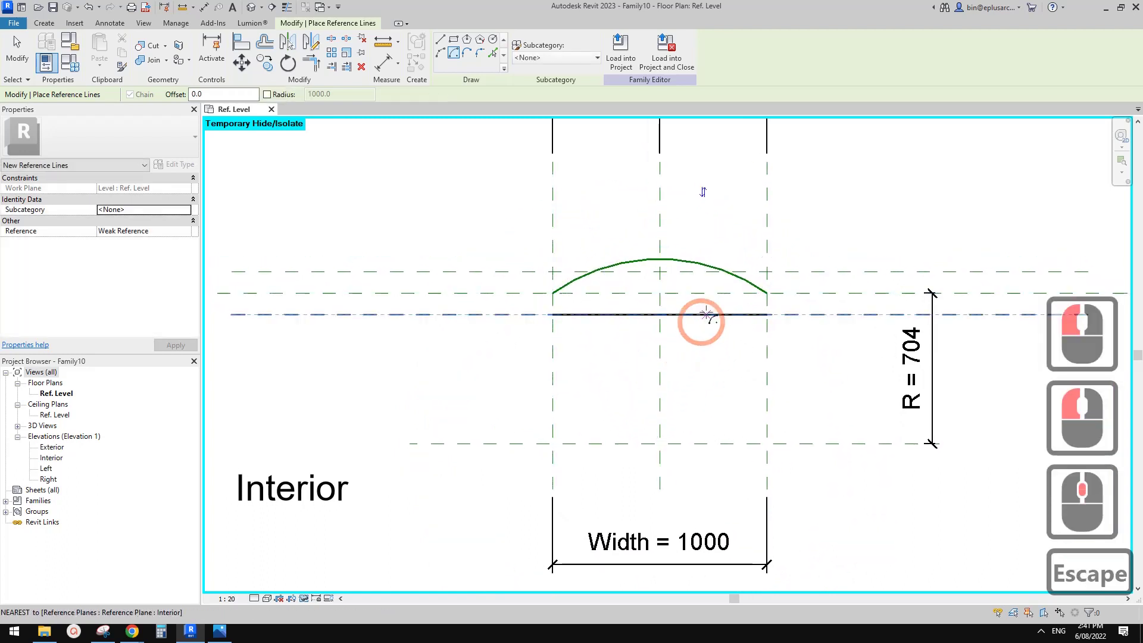
Make the center mark of the arc reference line visible.
{"action": "left_click", "coordinate": [515, 278]}
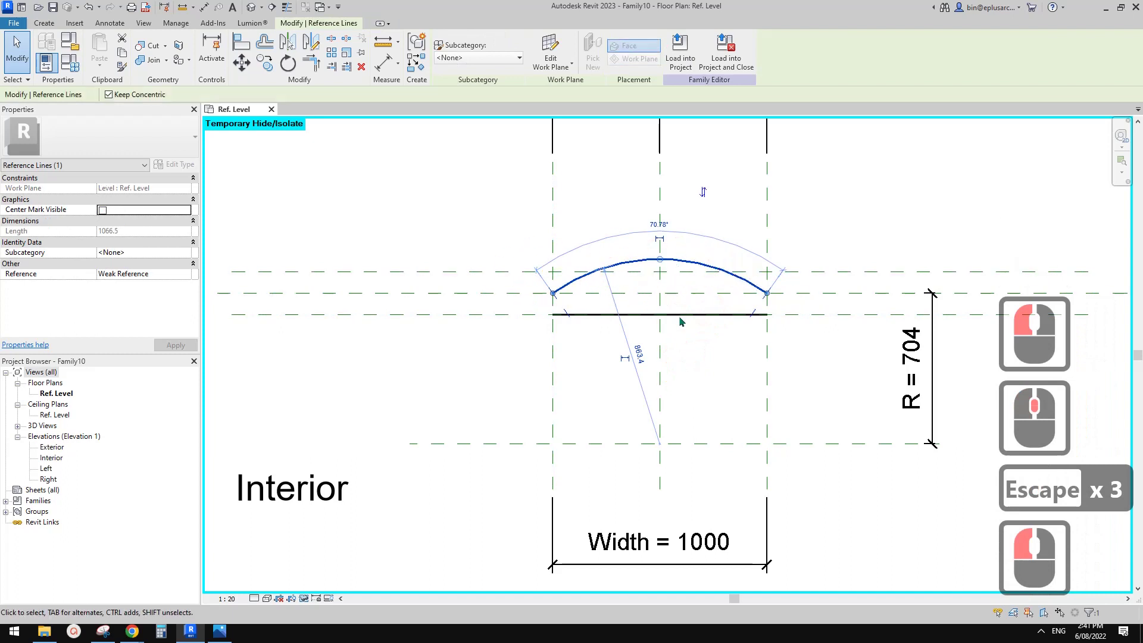
{"action": "left_click", "coordinate": [102, 210]}
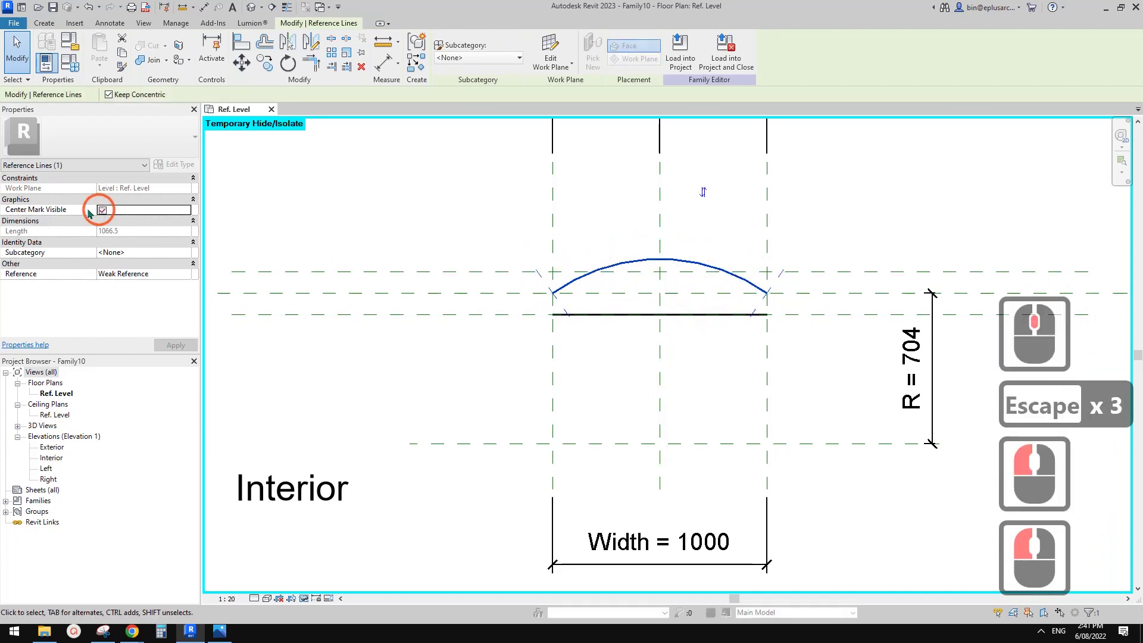
{"action": "left_click", "coordinate": [561, 284]}
{"action": "middle_click_drag", "start_coordinate": [692, 440], "coordinate": [689, 407]}
{"action": "key", "text": "Escape"}
{"action": "key", "text": "Escape"}
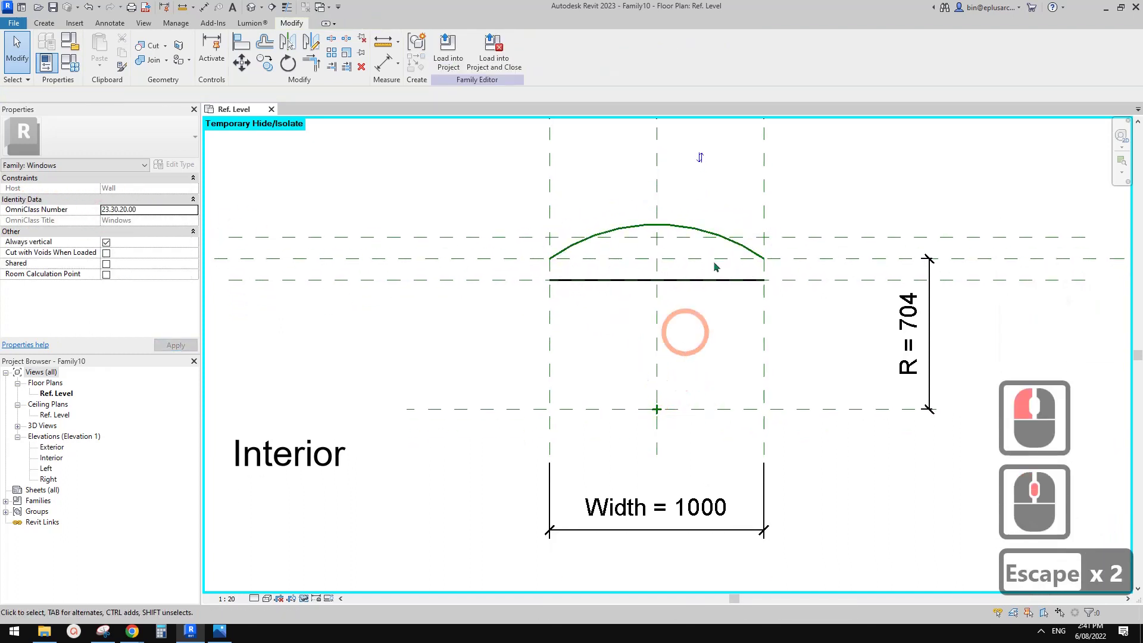
Examine the arc reference line, its center mark and its radius relative to the surrounding reference planes.
{"action": "left_click", "coordinate": [714, 238]}
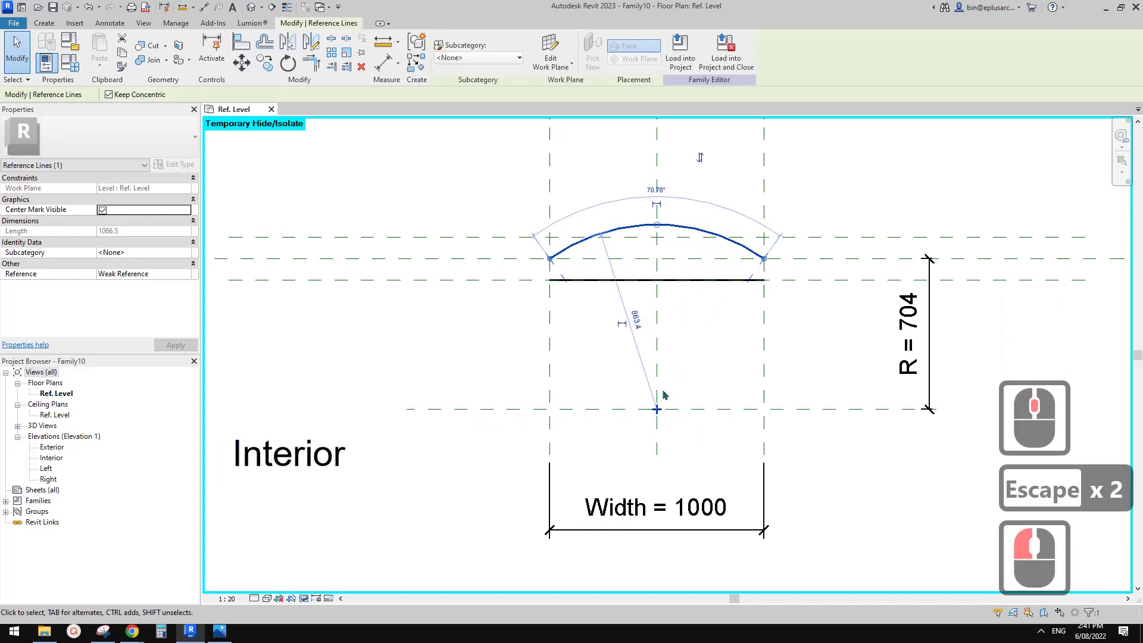
{"action": "middle_click", "coordinate": [658, 390]}
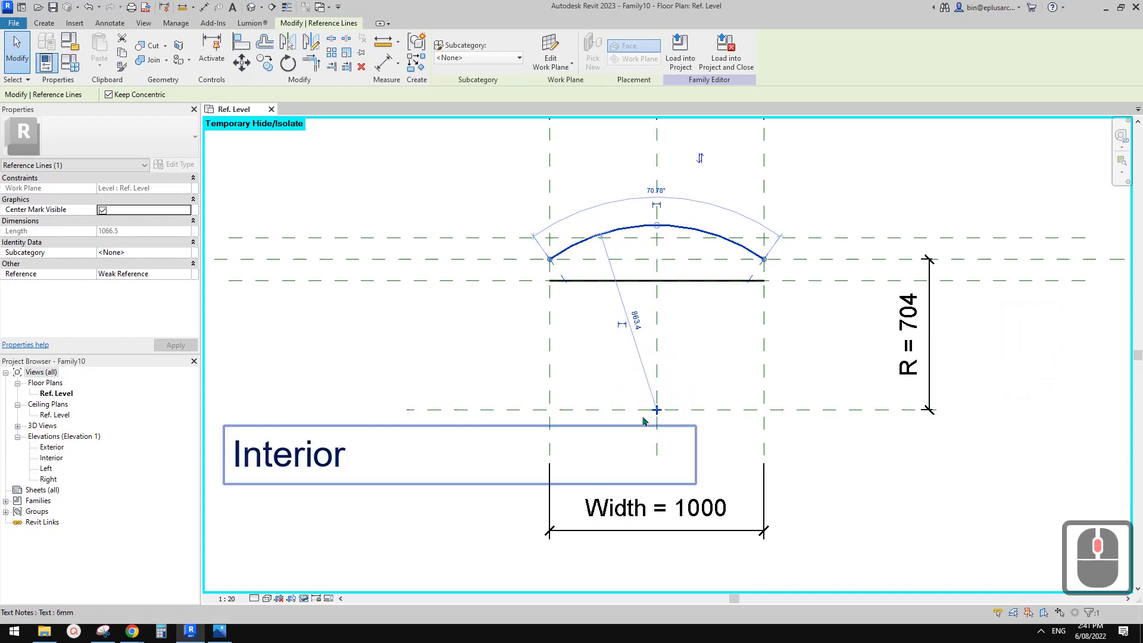
{"action": "middle_click_drag", "start_coordinate": [714, 331], "coordinate": [714, 340]}
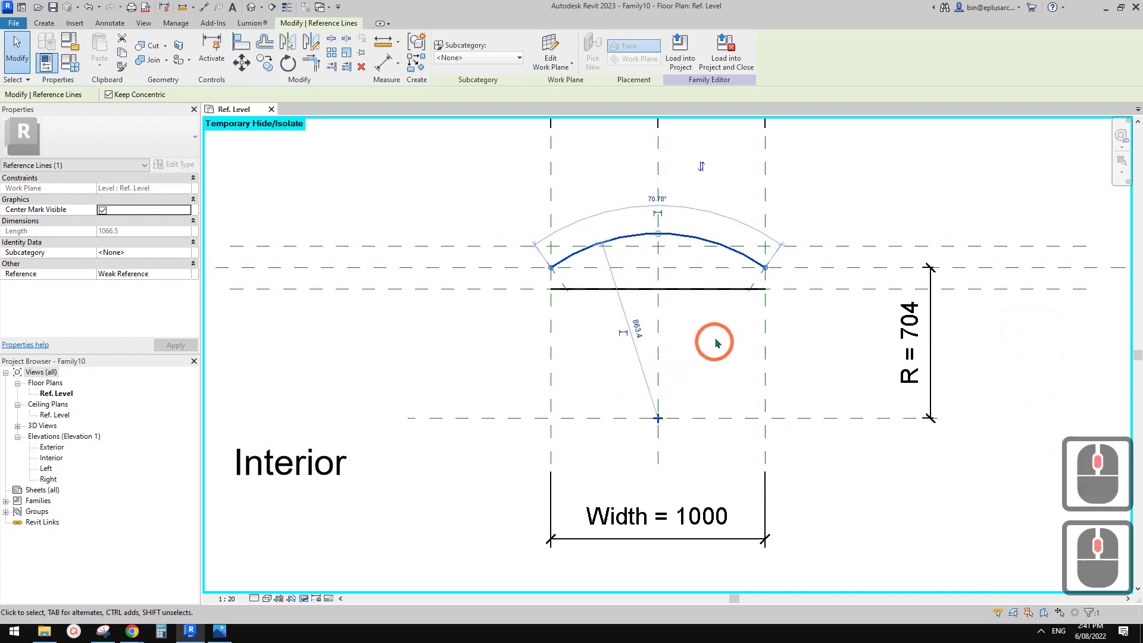
{"action": "scroll", "coordinate": [714, 340], "scroll_direction": "up", "scroll_amount": 1}
{"action": "middle_click", "coordinate": [583, 247]}
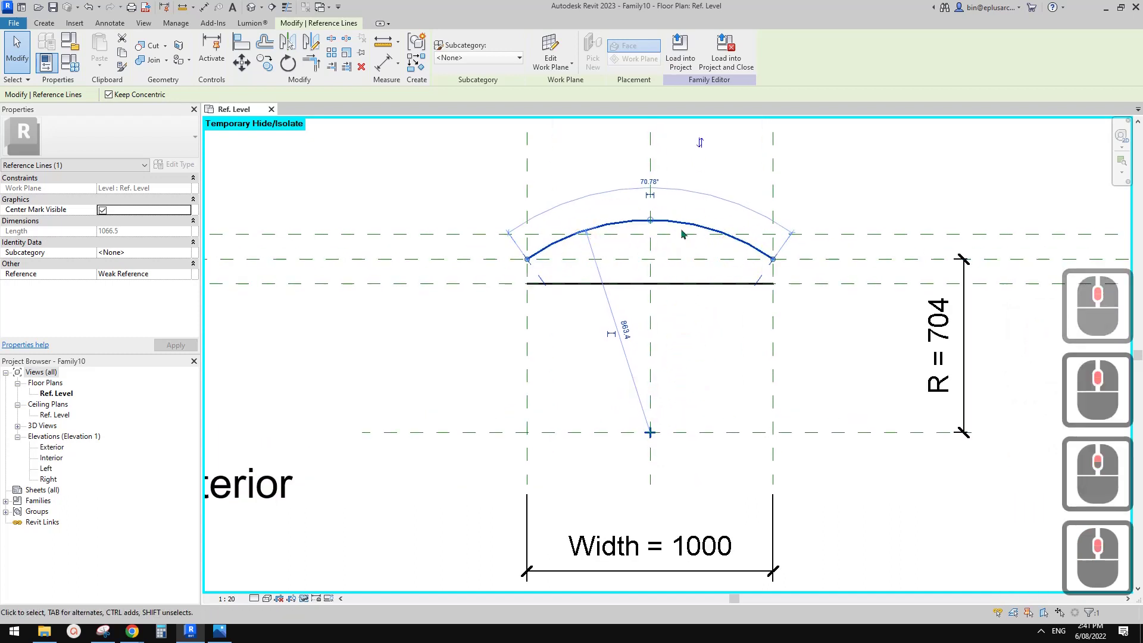
{"action": "middle_click_drag", "start_coordinate": [699, 250], "coordinate": [712, 286]}
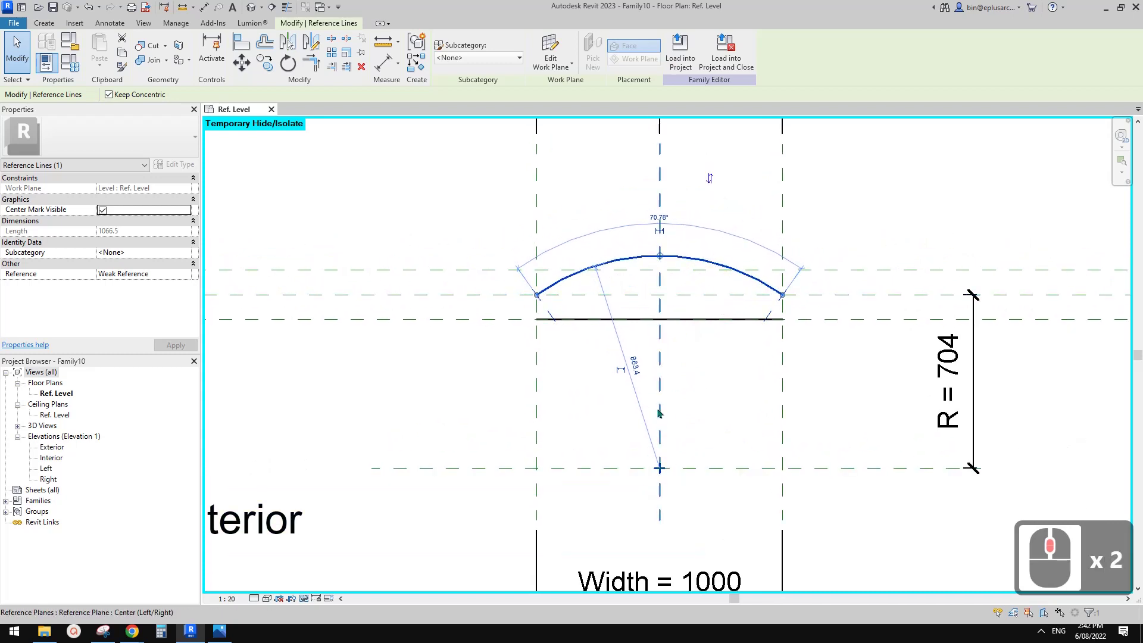
{"action": "key", "text": "Escape"}
{"action": "middle_click_drag", "start_coordinate": [683, 322], "coordinate": [685, 321]}
Make the arc's temporary radius dimension permanent and label it with the R parameter.
{"action": "left_click", "coordinate": [699, 261]}
{"action": "left_click", "coordinate": [626, 371]}
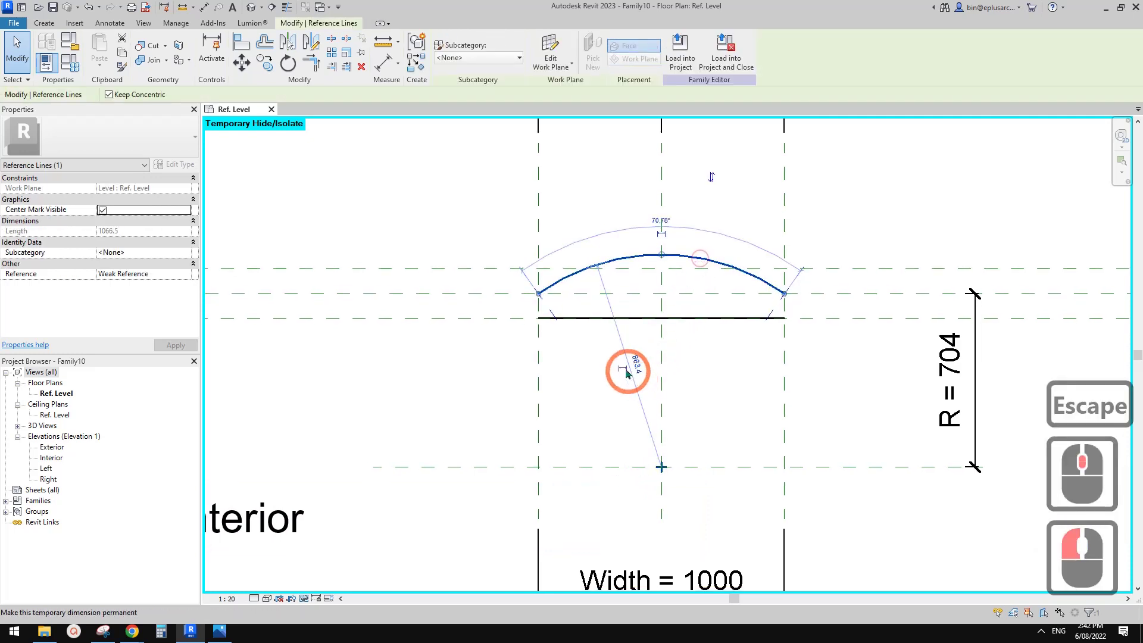
{"action": "key", "text": "Escape"}
{"action": "key", "text": "Escape"}
{"action": "left_click", "coordinate": [634, 381]}
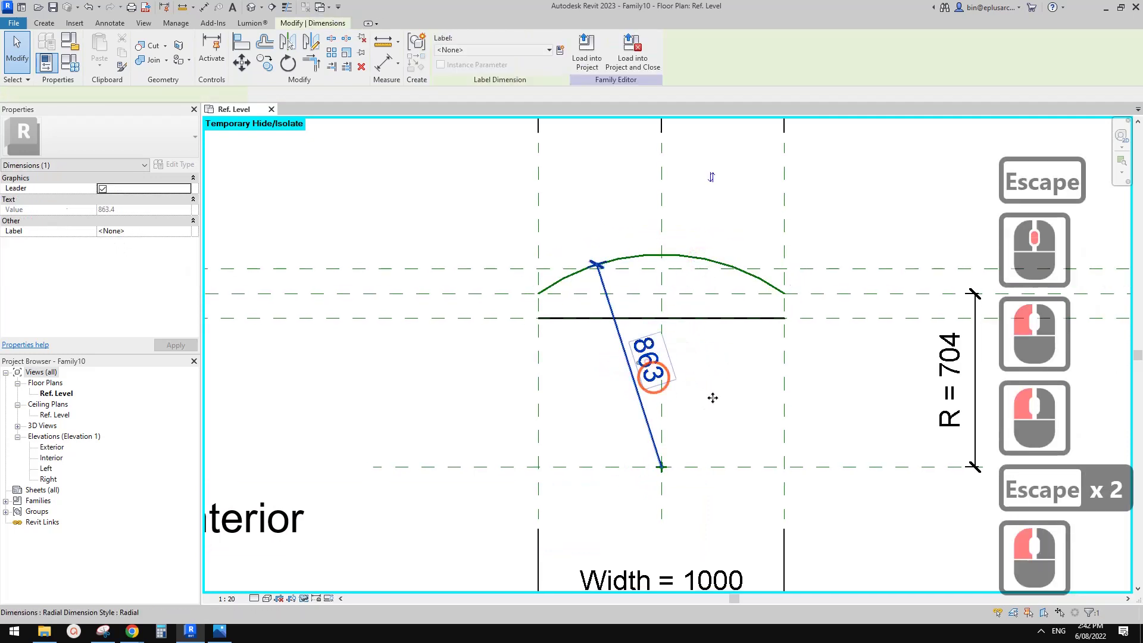
{"action": "left_click", "coordinate": [511, 50]}
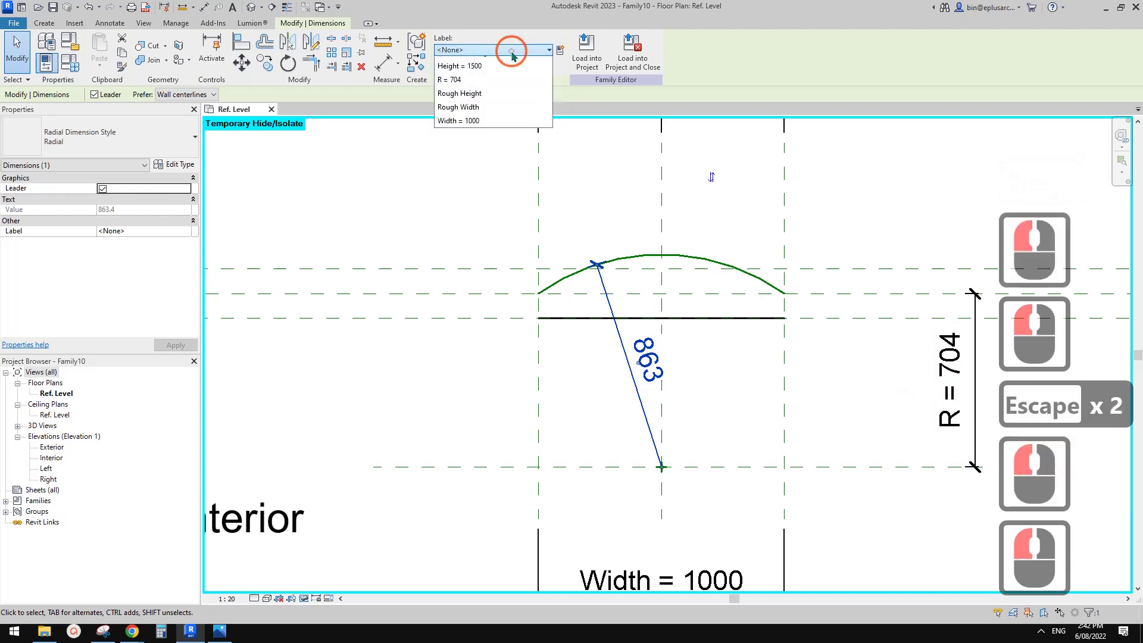
{"action": "left_click", "coordinate": [452, 118]}
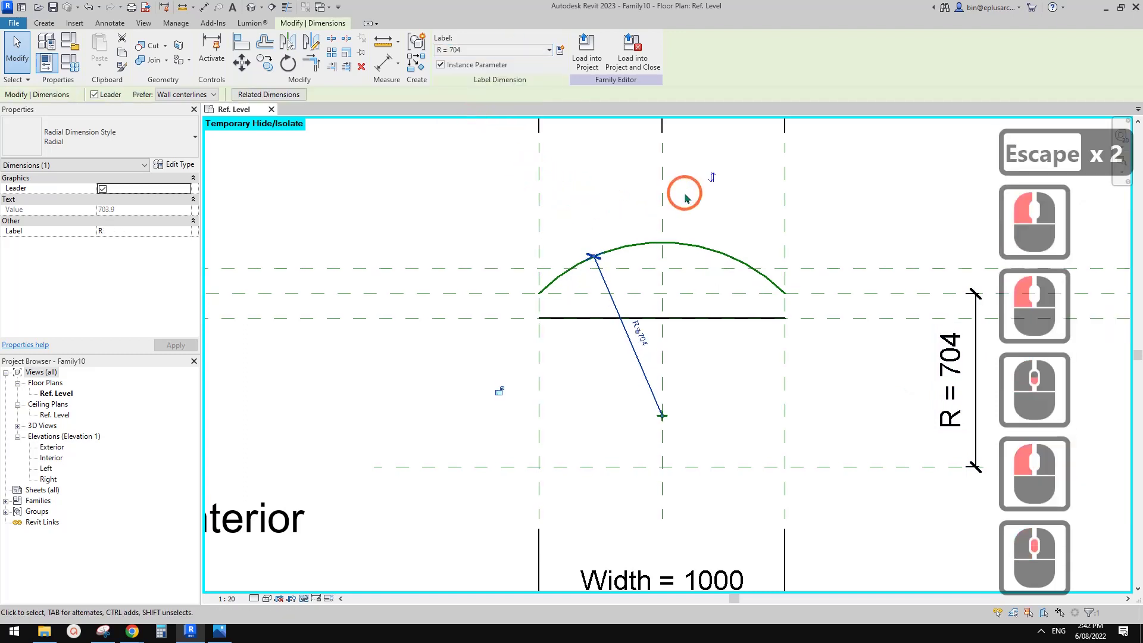
{"action": "key", "text": "Escape"}
{"action": "key", "text": "Escape"}
{"action": "middle_click_drag", "start_coordinate": [678, 258], "coordinate": [684, 212]}
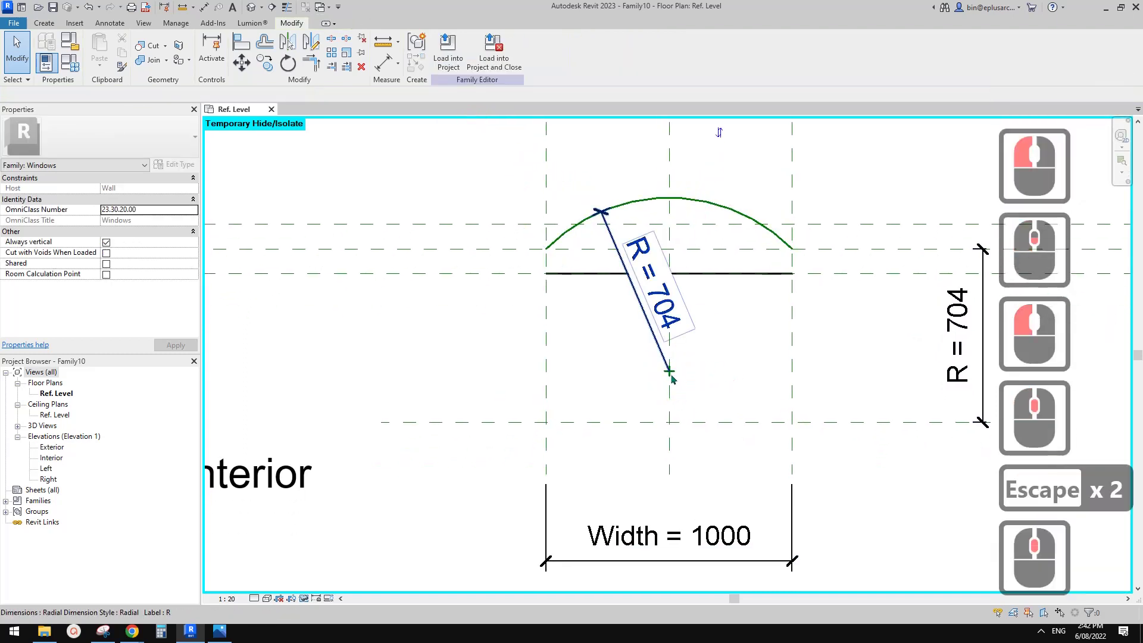
Align the arc's center mark to the horizontal interior reference plane and lock the alignment.
{"action": "key", "text": "Escape"}
{"action": "middle_click_drag", "start_coordinate": [731, 320], "coordinate": [724, 350]}
{"action": "key", "text": "a"}
{"action": "key", "text": "l"}
{"action": "left_click", "coordinate": [728, 441]}
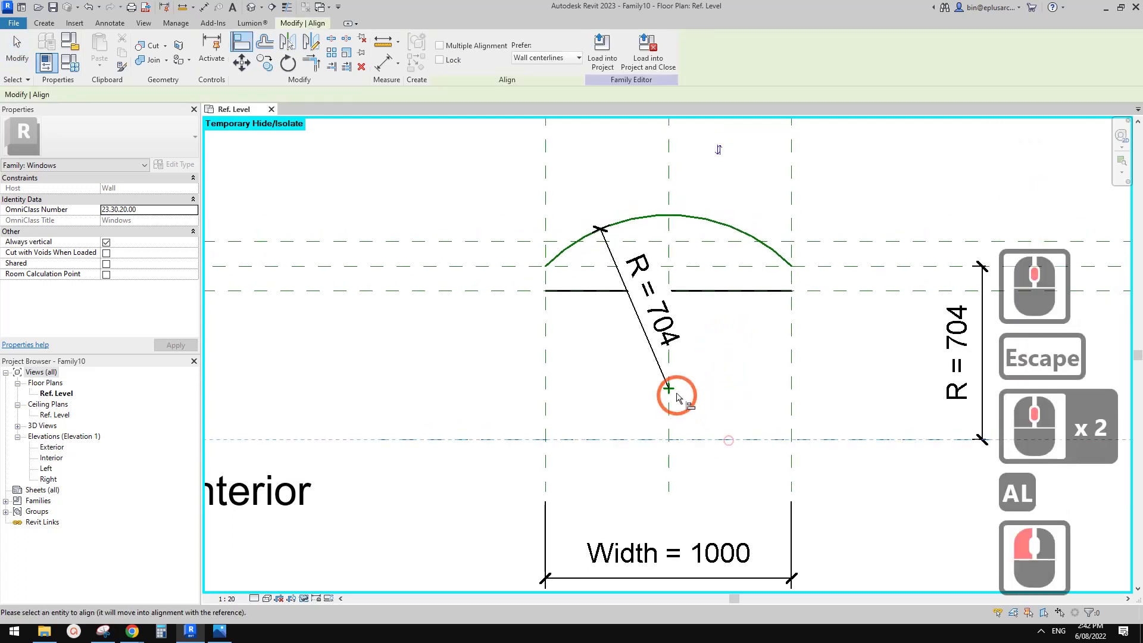
{"action": "left_click", "coordinate": [677, 393]}
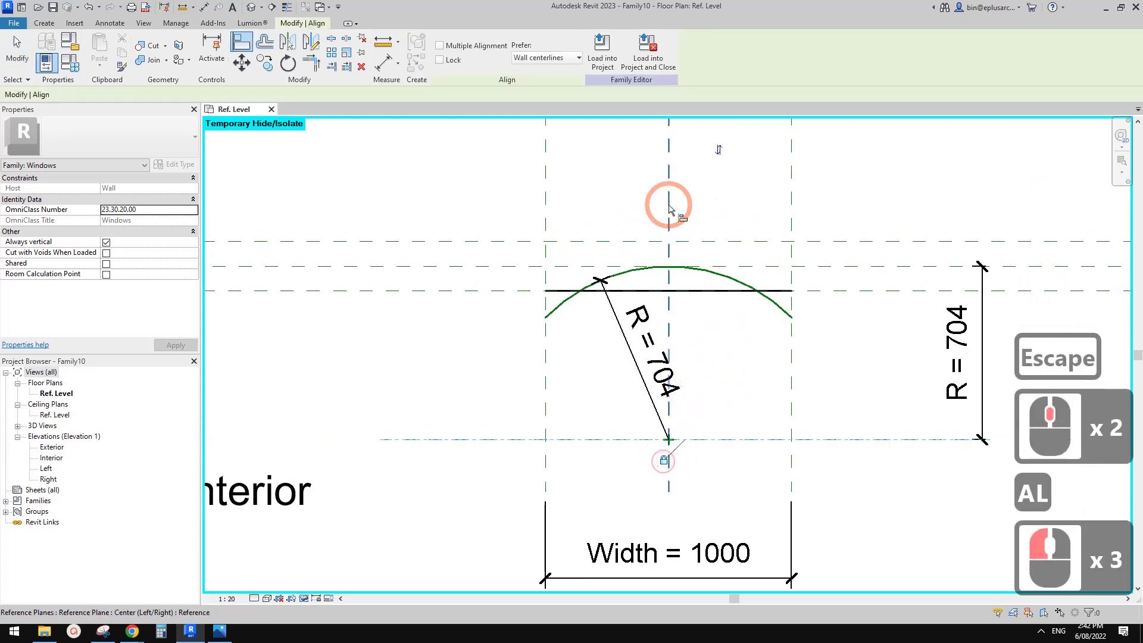
Align the arc's center mark to the Center (Left/Right) reference plane and lock the alignment.
{"action": "left_click", "coordinate": [717, 243]}
{"action": "left_click", "coordinate": [670, 442]}
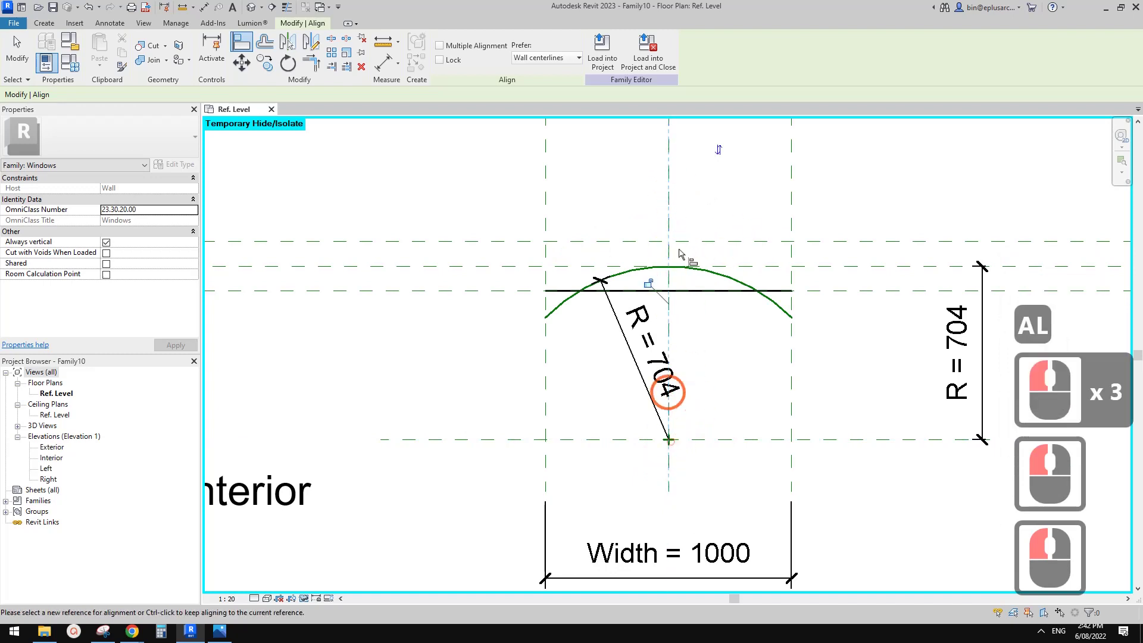
{"action": "left_click", "coordinate": [668, 250]}
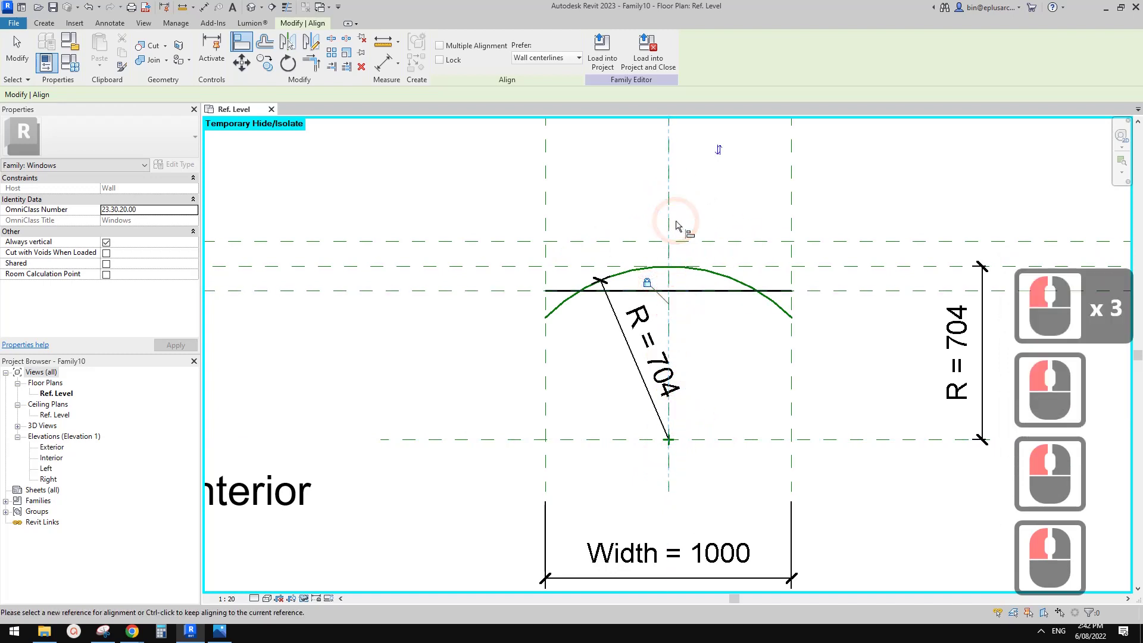
{"action": "key", "text": "Escape"}
{"action": "key", "text": "Escape"}
{"action": "mouse_move", "coordinate": [716, 267]}
{"action": "middle_mouse_down"}
{"action": "mouse_move", "coordinate": [719, 294]}
{"action": "mouse_move", "coordinate": [734, 294]}
{"action": "mouse_move", "coordinate": [715, 307]}
{"action": "mouse_move", "coordinate": [732, 303]}
{"action": "middle_mouse_up"}
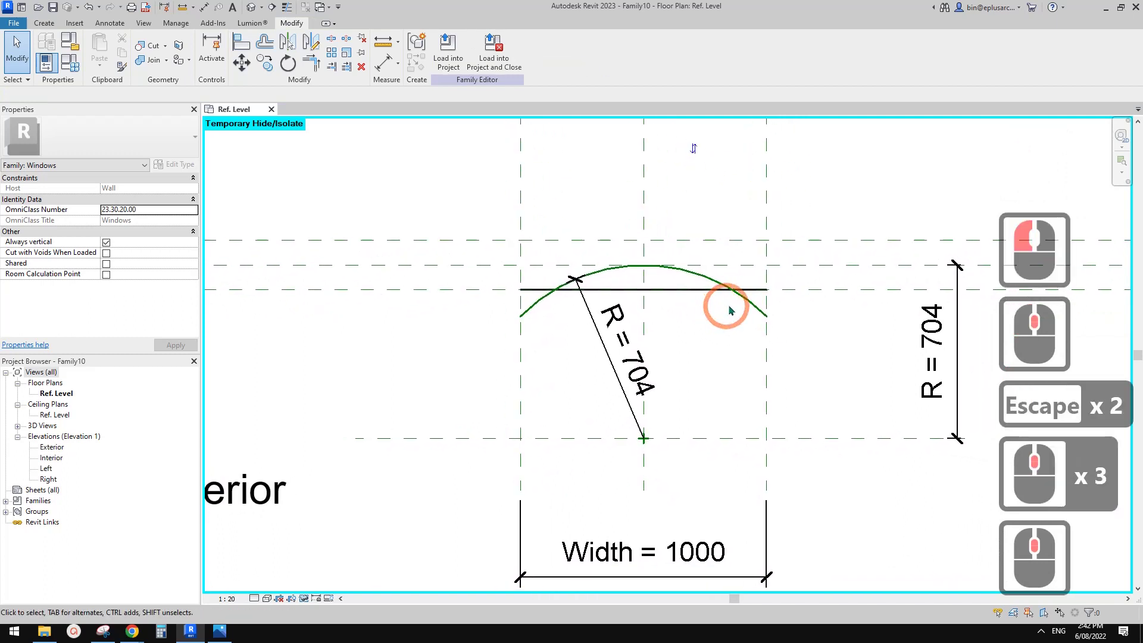
Shorten both ends of the arc reference line inward from the Left and Right reference planes, leaving an arc length of about 919 mm.
{"action": "scroll", "coordinate": [727, 306], "scroll_direction": "up", "scroll_amount": 1}
{"action": "key", "text": "Escape"}
{"action": "key", "text": "Escape"}
{"action": "left_click", "coordinate": [772, 329]}
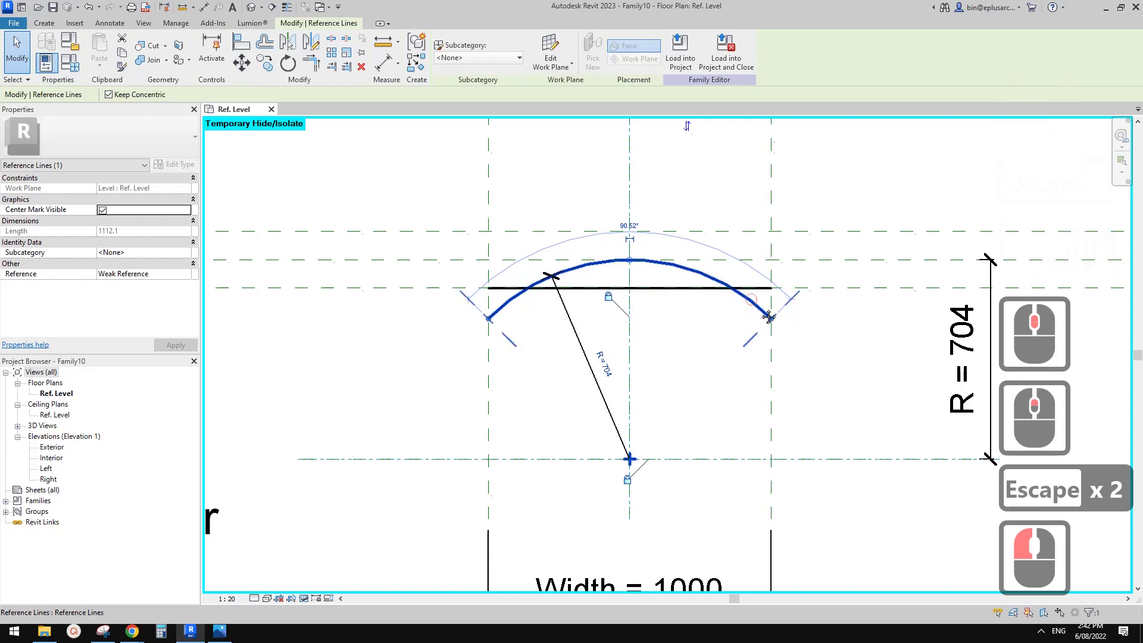
{"action": "middle_click_drag", "start_coordinate": [774, 180], "coordinate": [797, 225]}
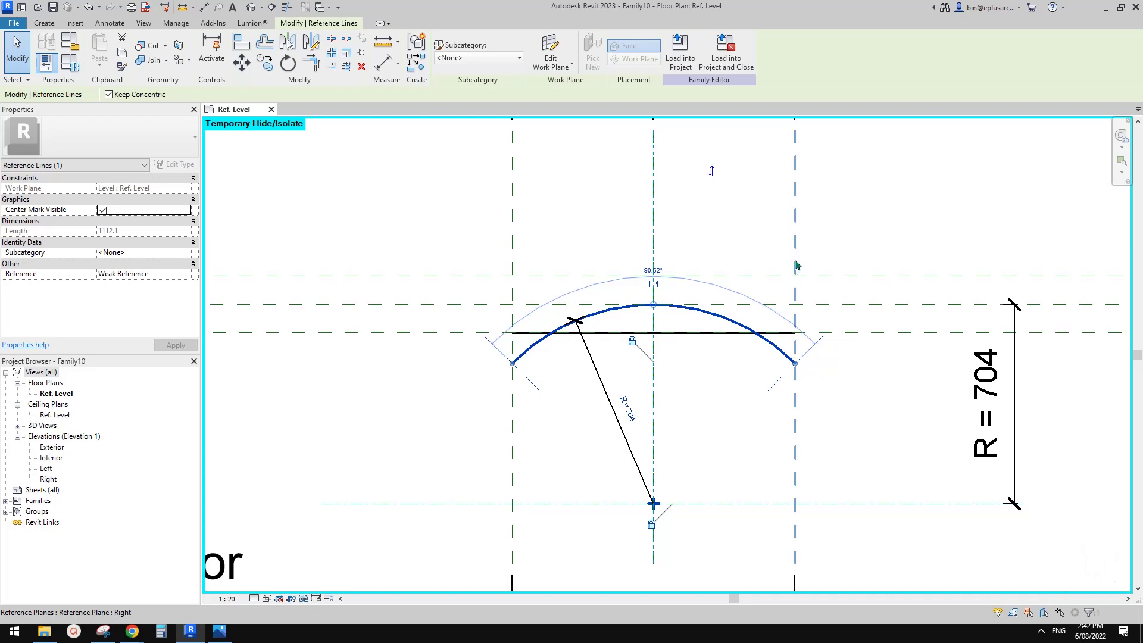
{"action": "scroll", "coordinate": [798, 268], "scroll_direction": "up", "scroll_amount": 2}
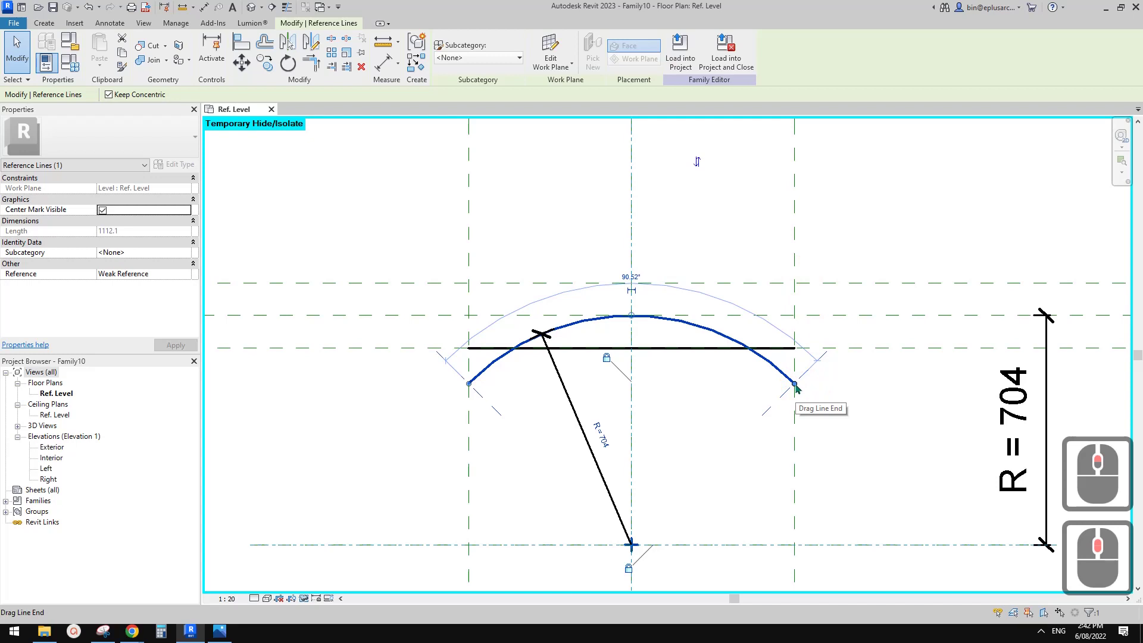
{"action": "left_click_drag", "start_coordinate": [795, 384], "coordinate": [768, 374]}
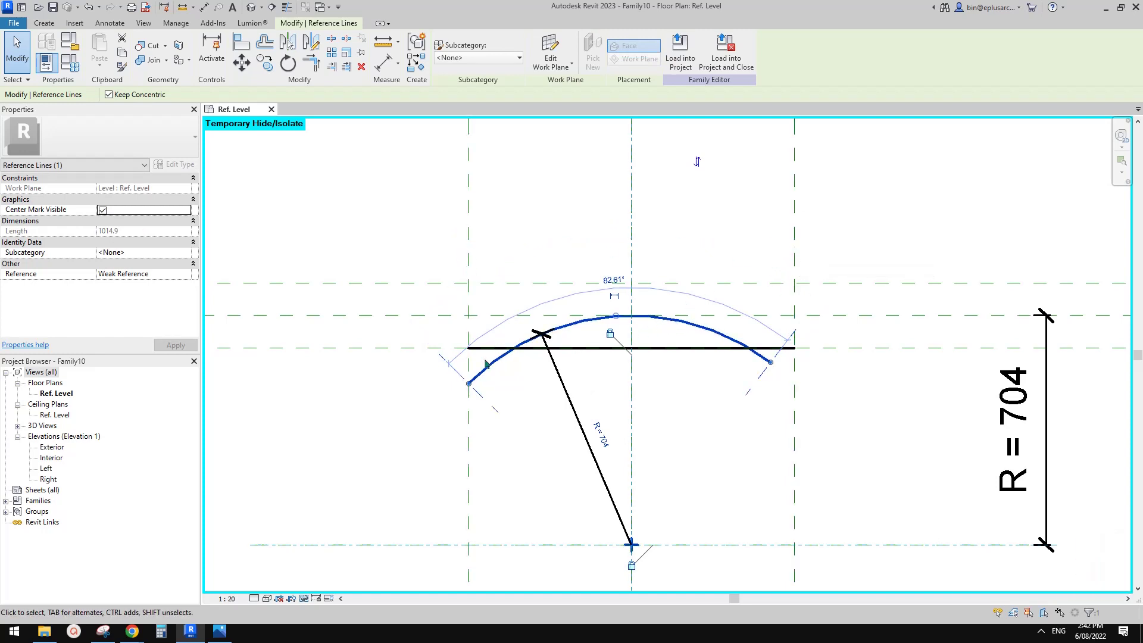
{"action": "left_click_drag", "start_coordinate": [468, 388], "coordinate": [491, 363]}
{"action": "middle_click_drag", "start_coordinate": [627, 371], "coordinate": [673, 388]}
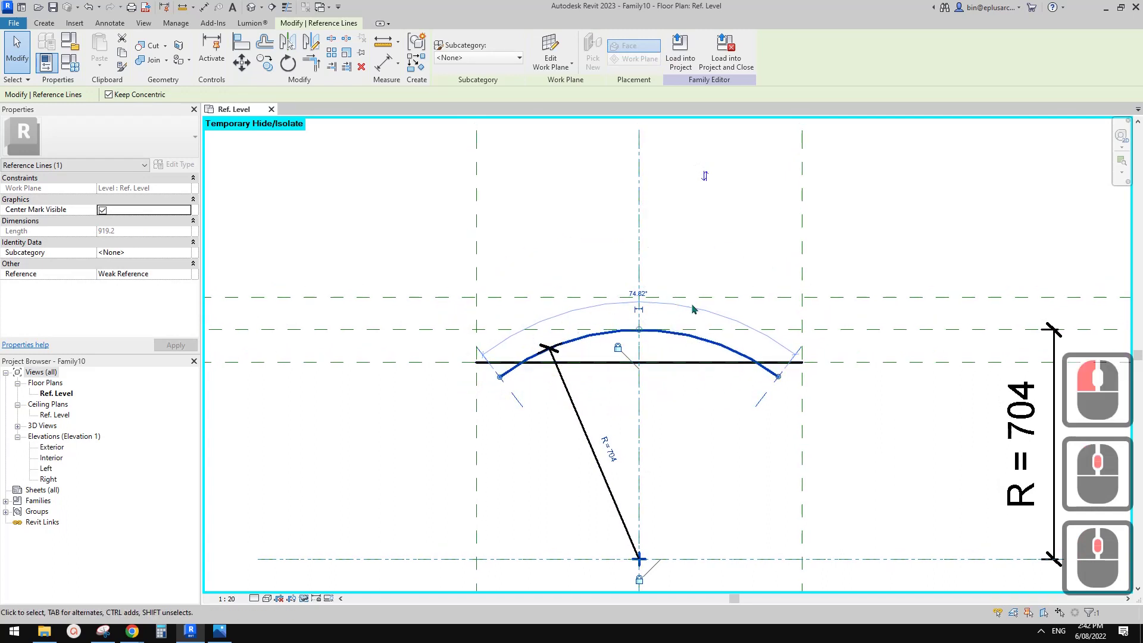
Dimension both arc endpoints from the Center (Left/Right) reference plane and set the two segments equal.
{"action": "key", "text": "d"}
{"action": "key", "text": "i"}
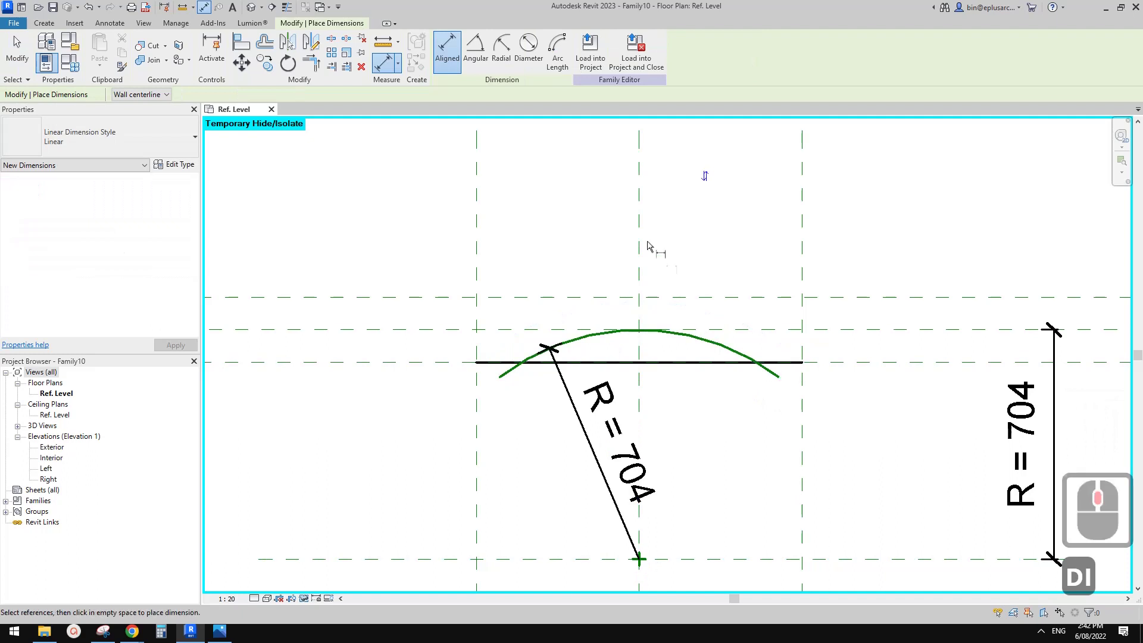
{"action": "left_click", "coordinate": [640, 218]}
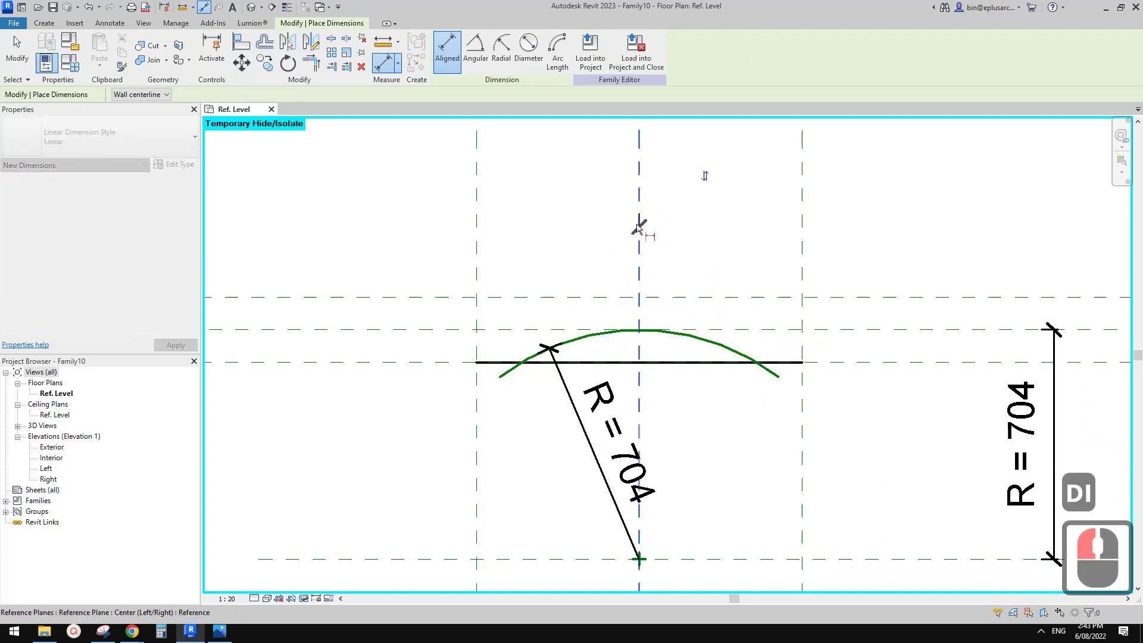
{"action": "left_click", "coordinate": [498, 379]}
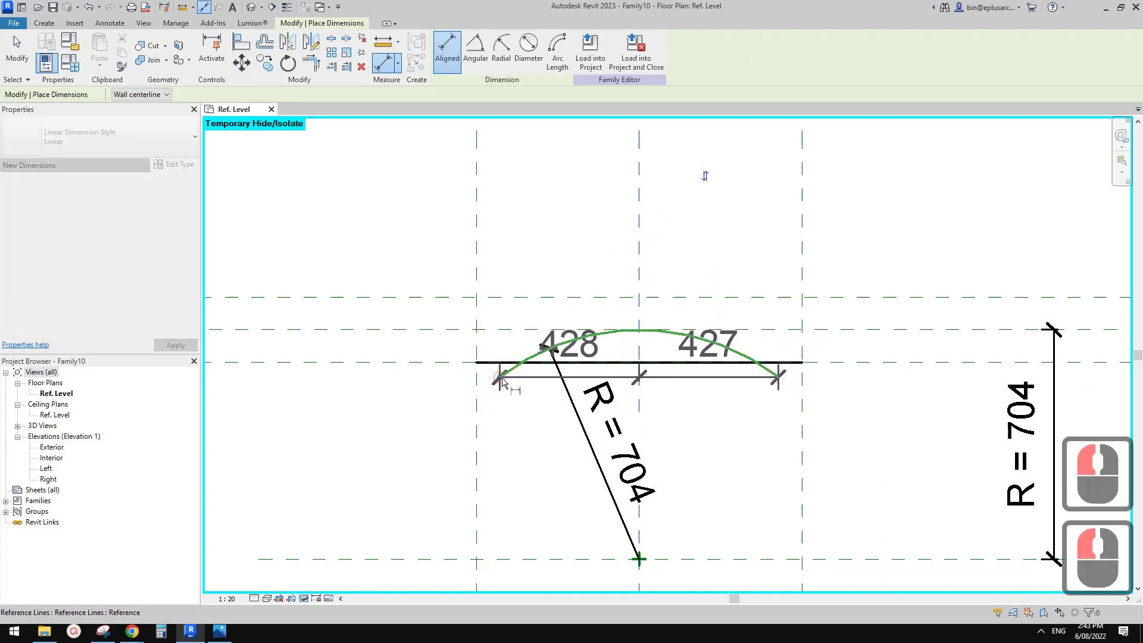
{"action": "middle_click_drag", "start_coordinate": [682, 261], "coordinate": [678, 338]}
{"action": "left_click", "coordinate": [665, 206]}
{"action": "middle_click_drag", "start_coordinate": [664, 205], "coordinate": [660, 291]}
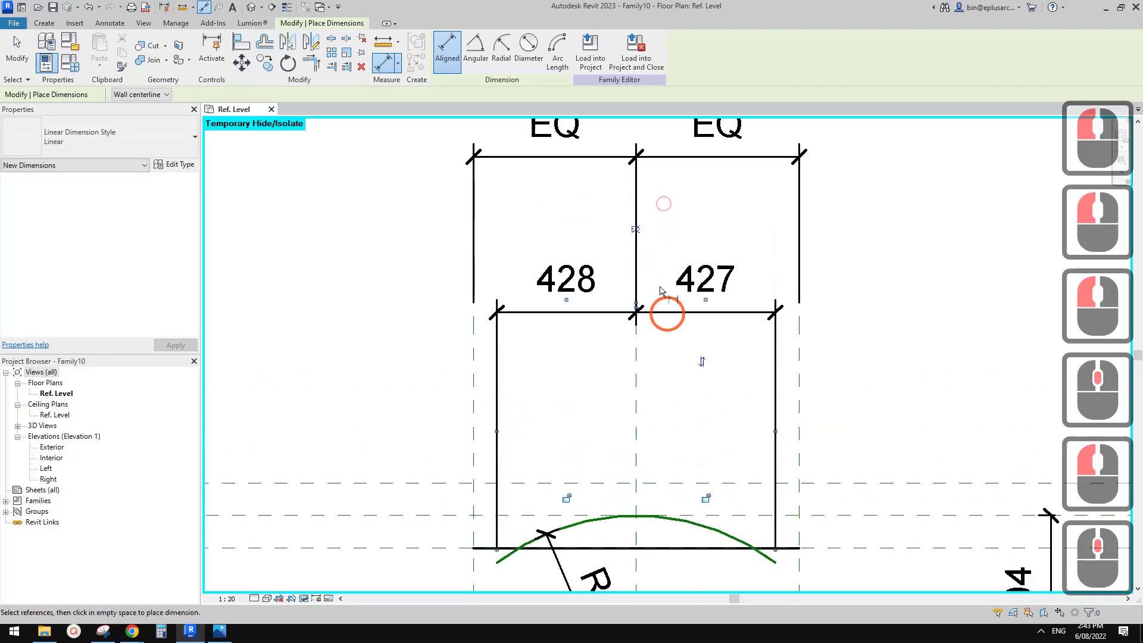
{"action": "left_click", "coordinate": [638, 229]}
{"action": "scroll", "coordinate": [620, 230], "scroll_direction": "down", "scroll_amount": 2}
{"action": "key", "text": "Escape"}
{"action": "key", "text": "Escape"}
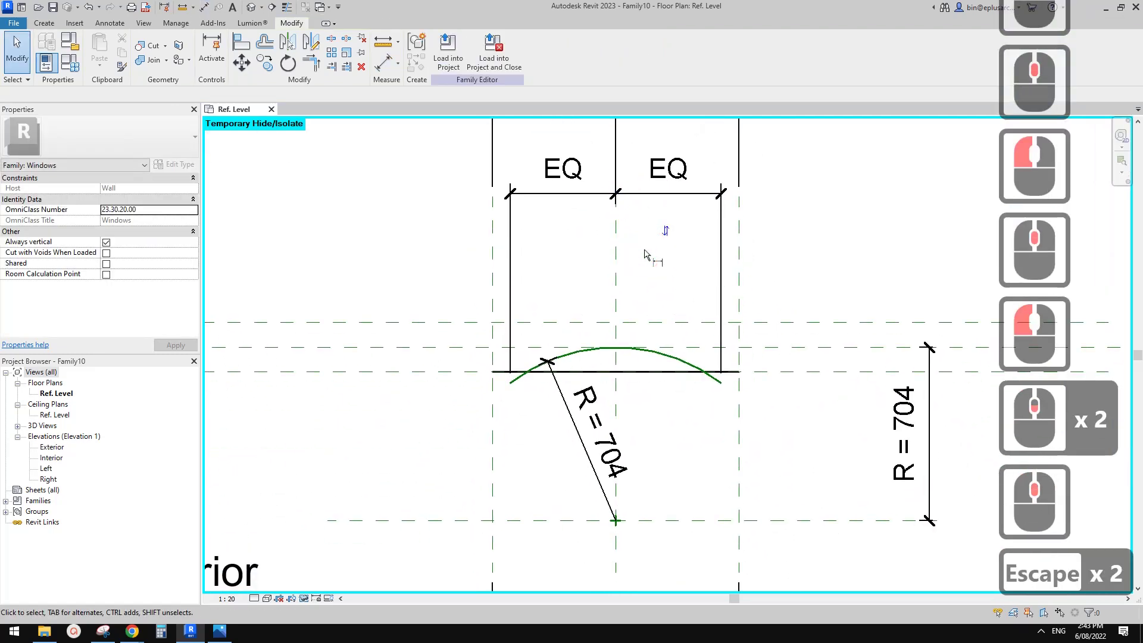
Make the arc reference line's temporary angular dimension permanent.
{"action": "scroll", "coordinate": [649, 250], "scroll_direction": "up", "scroll_amount": 2}
{"action": "scroll", "coordinate": [660, 300], "scroll_direction": "up", "scroll_amount": 2}
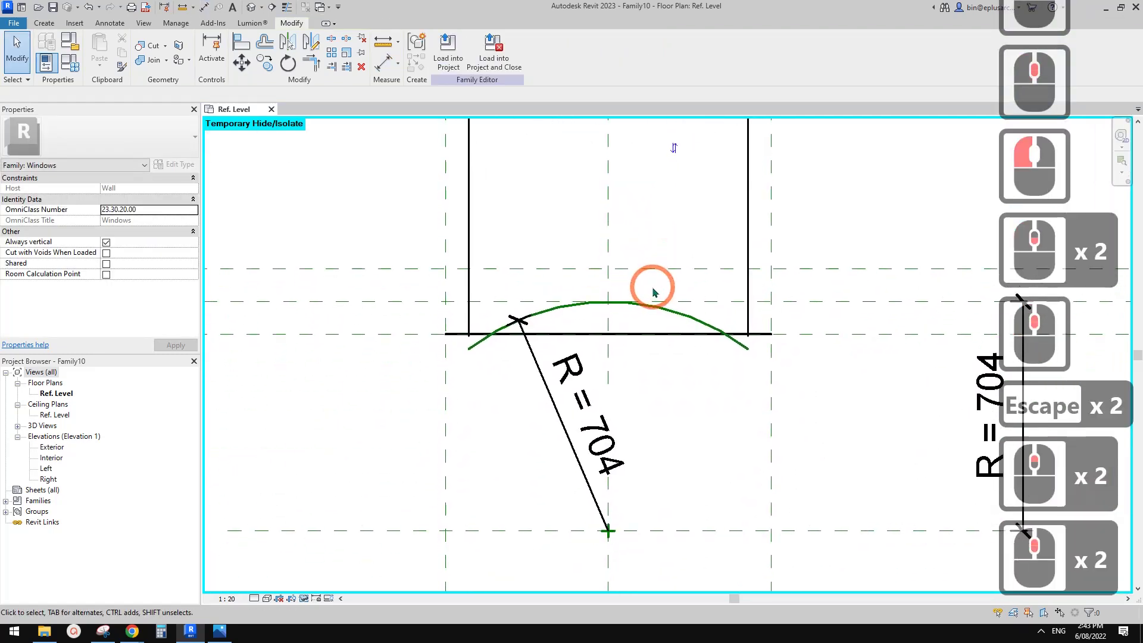
{"action": "middle_click_drag", "start_coordinate": [653, 288], "coordinate": [672, 354]}
{"action": "scroll", "coordinate": [680, 386], "scroll_direction": "down", "scroll_amount": 1}
{"action": "key", "text": "Escape"}
{"action": "key", "text": "Escape"}
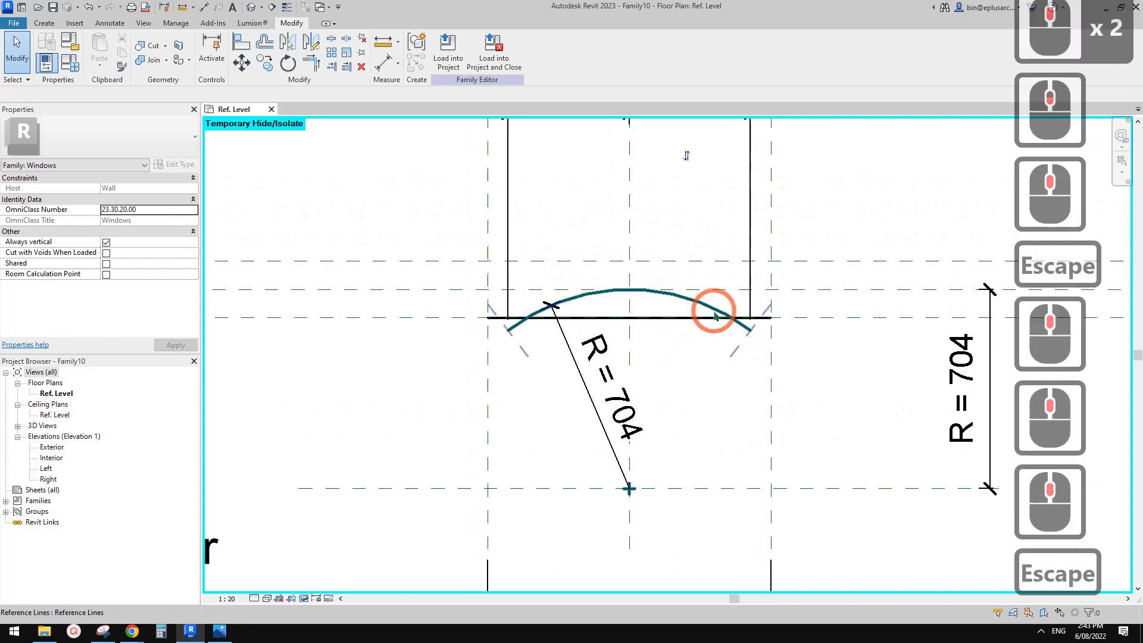
{"action": "left_click", "coordinate": [714, 315]}
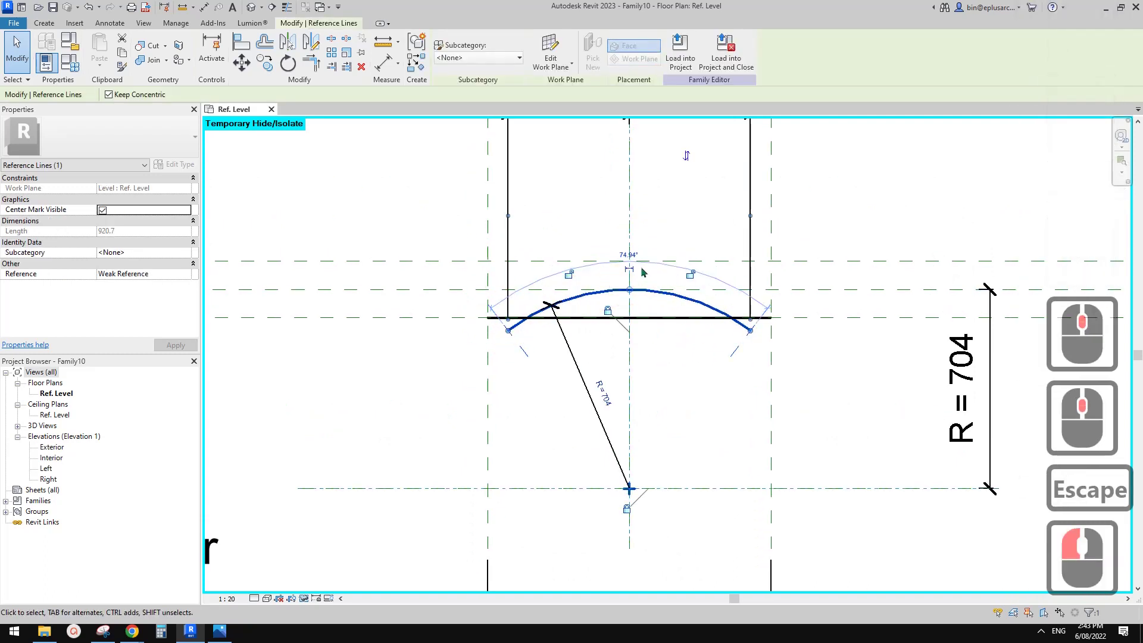
{"action": "left_click", "coordinate": [629, 269]}
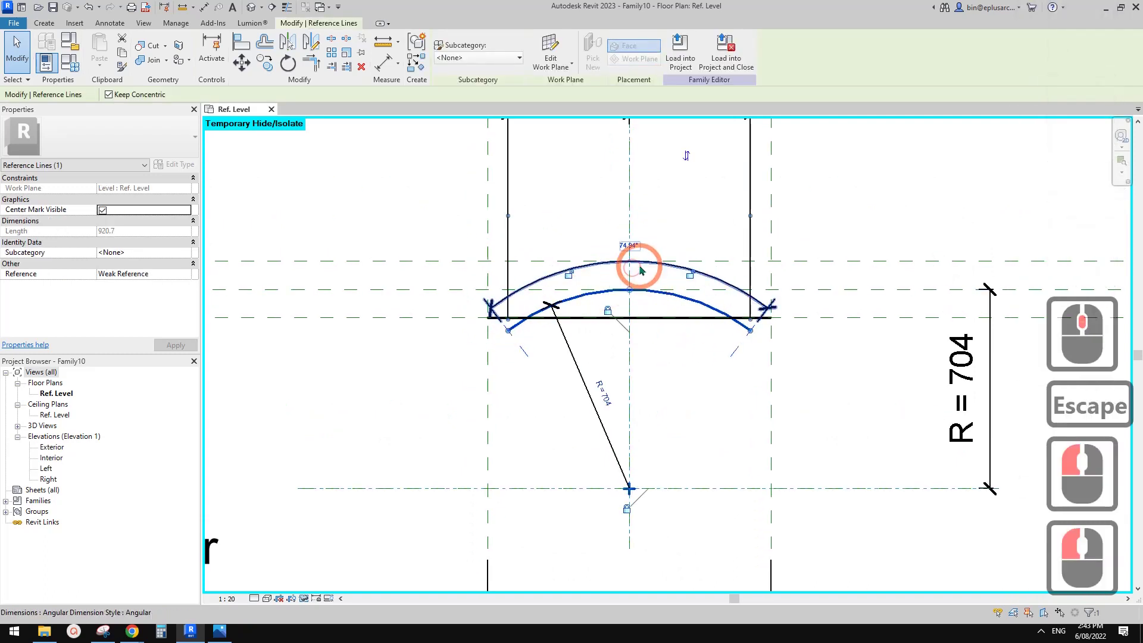
{"action": "key", "text": "Escape"}
{"action": "key", "text": "Escape"}
Label the arc's angular dimension with a new instance family parameter named A.
{"action": "left_click", "coordinate": [581, 258]}
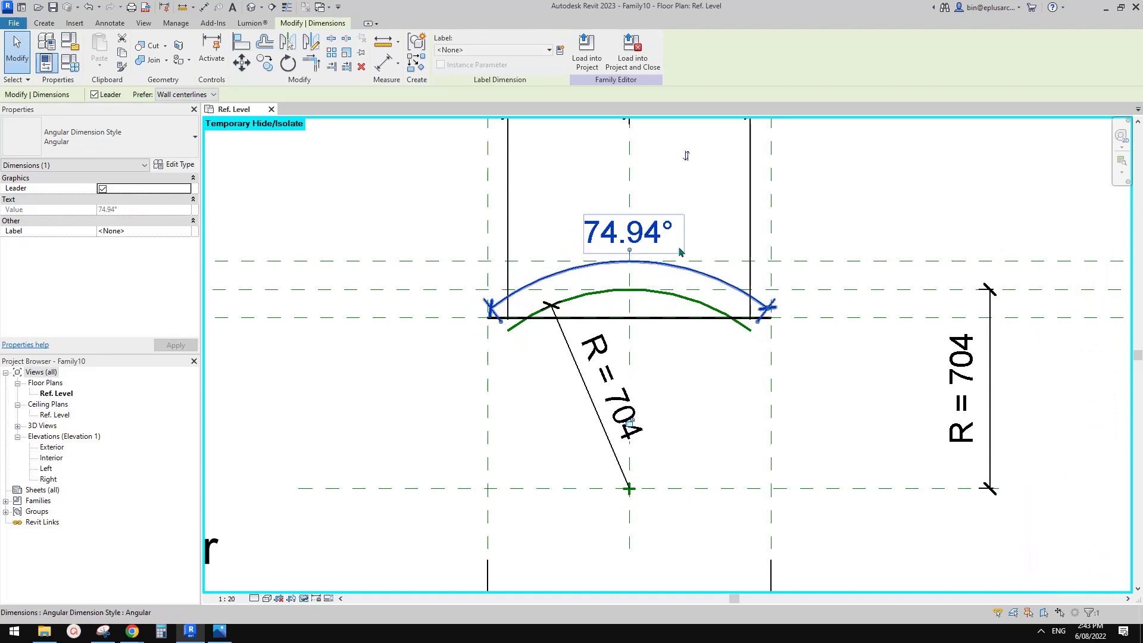
{"action": "middle_click_drag", "start_coordinate": [635, 259], "coordinate": [638, 284]}
{"action": "left_click", "coordinate": [561, 50]}
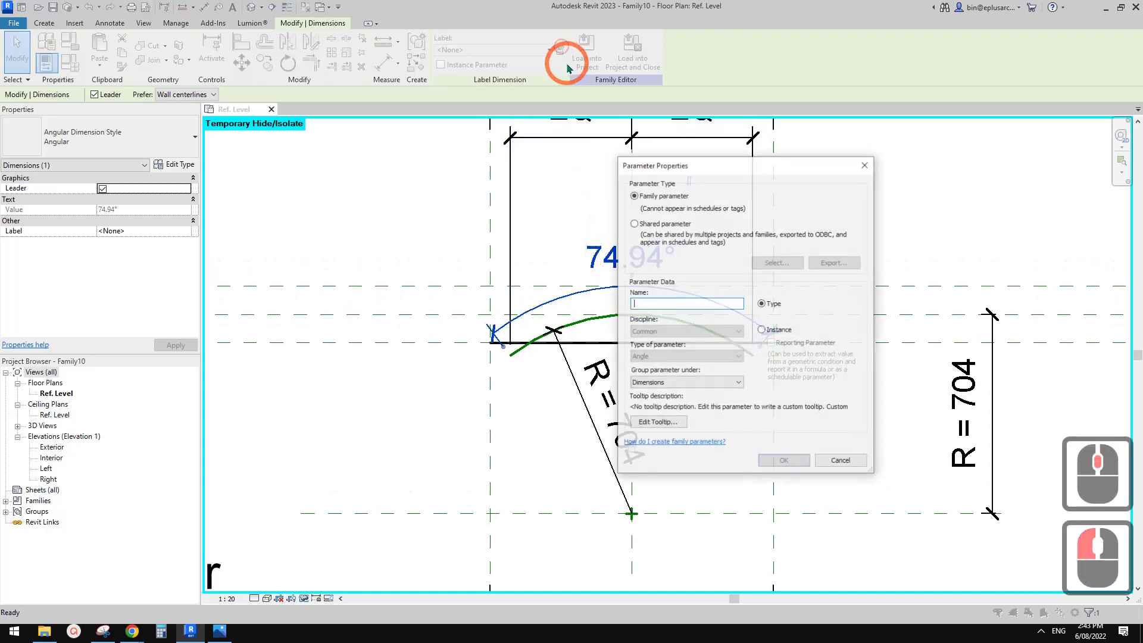
{"action": "type", "text": "A"}
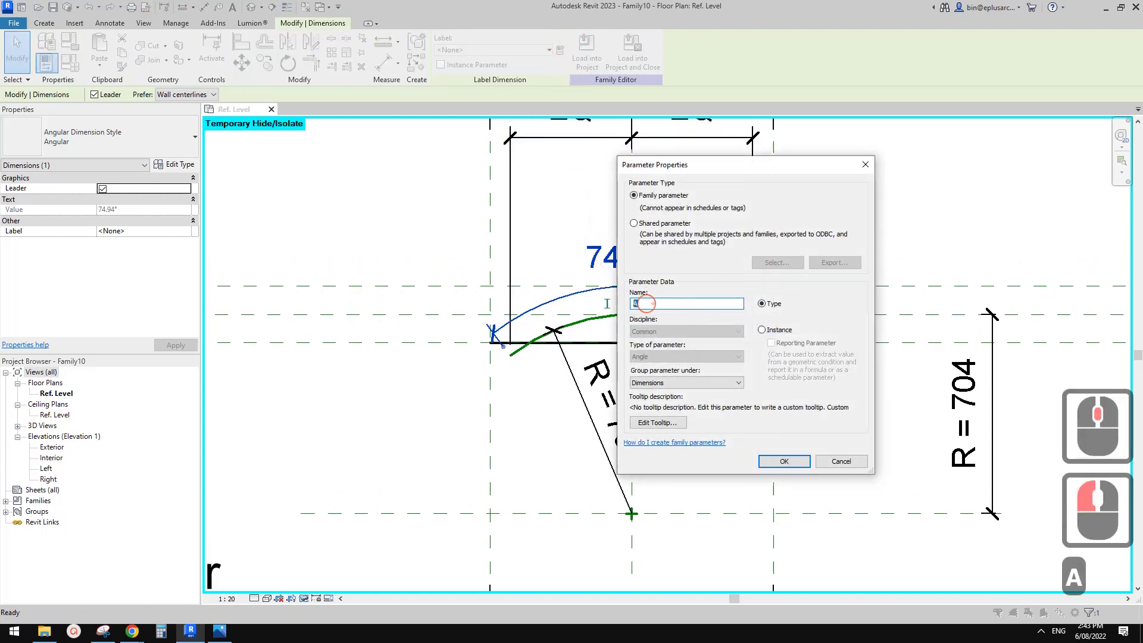
{"action": "left_click", "coordinate": [650, 305]}
{"action": "left_click", "coordinate": [763, 331]}
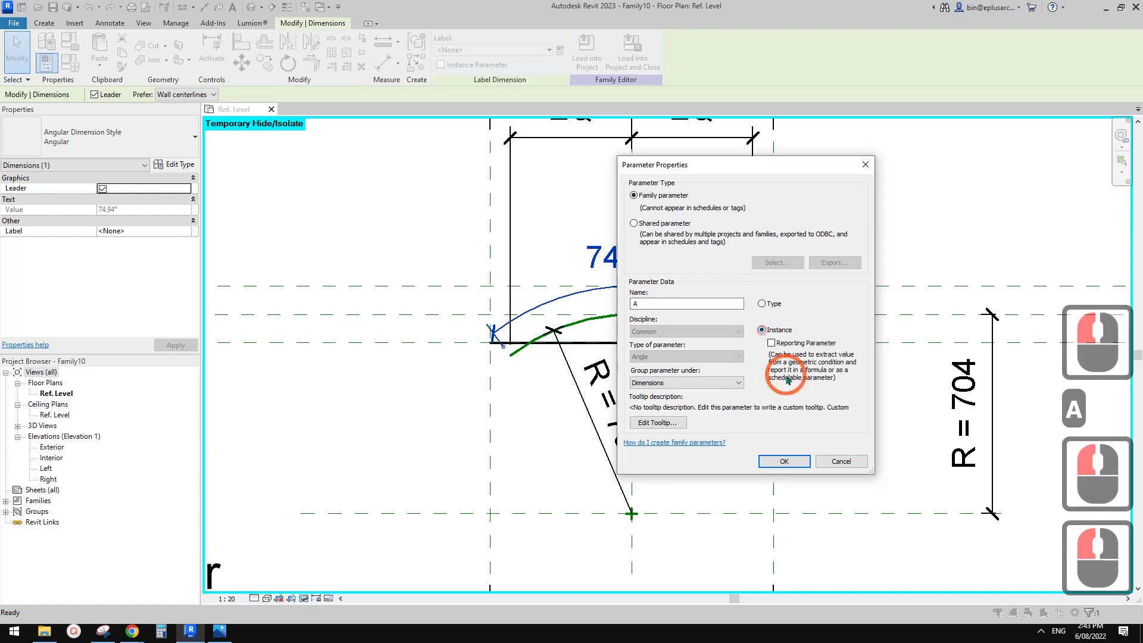
{"action": "left_click", "coordinate": [784, 461]}
{"action": "scroll", "coordinate": [766, 377], "scroll_direction": "down", "scroll_amount": 2}
{"action": "key", "text": "Escape"}
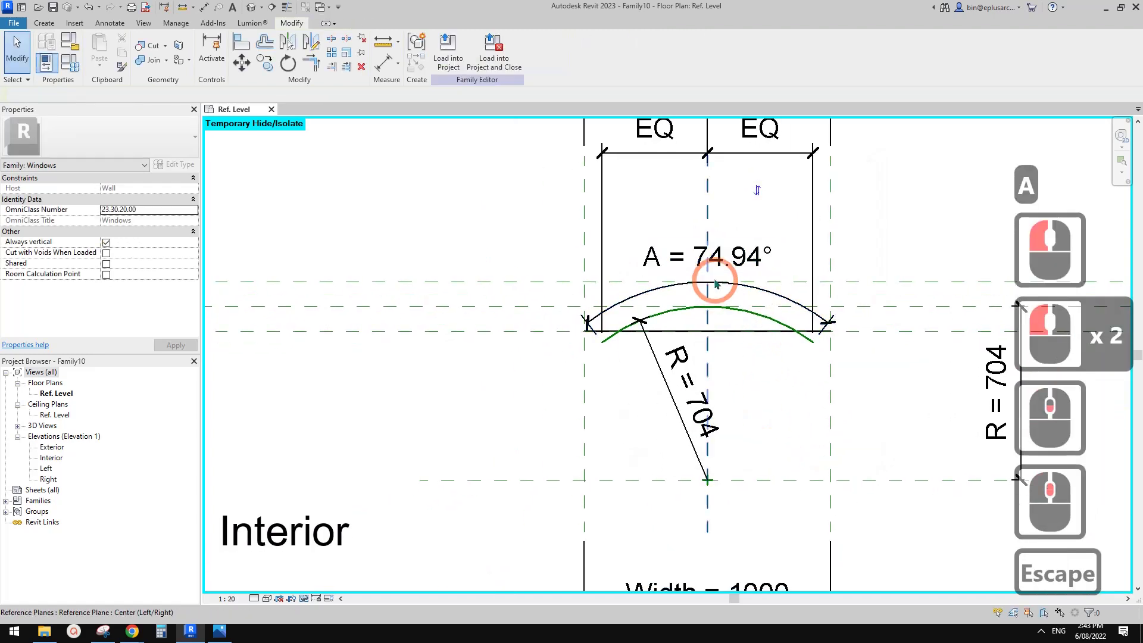
{"action": "scroll", "coordinate": [780, 340], "scroll_direction": "down", "scroll_amount": 1}
{"action": "key", "text": "Escape"}
Set the family's angle parameter A to 45° and apply it to the arc.
{"action": "left_click", "coordinate": [69, 61]}
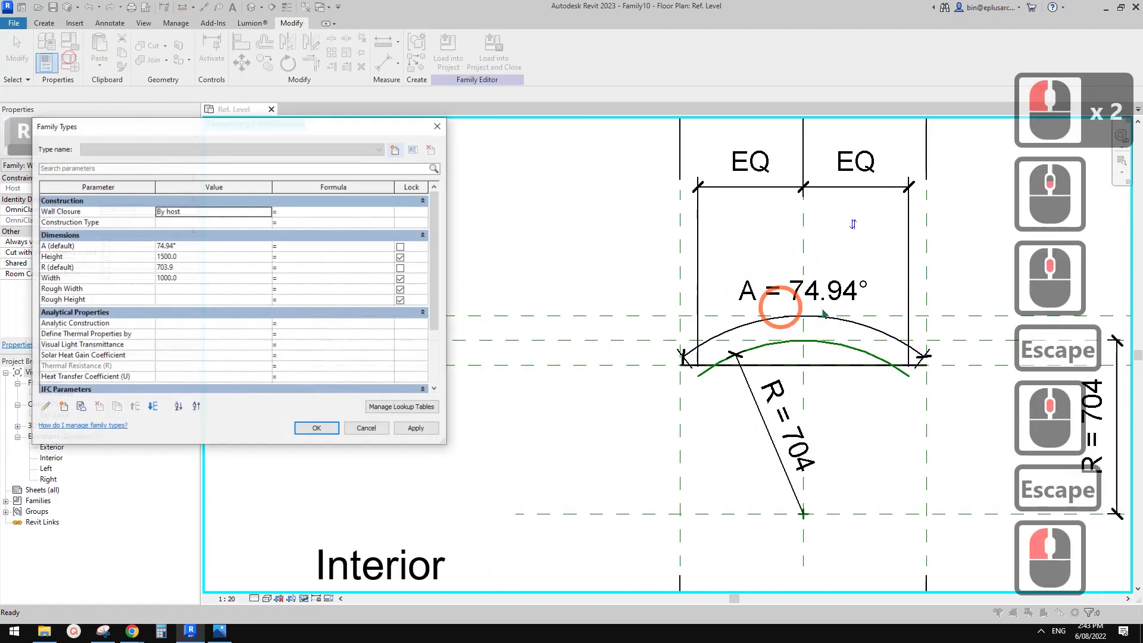
{"action": "left_click", "coordinate": [204, 246]}
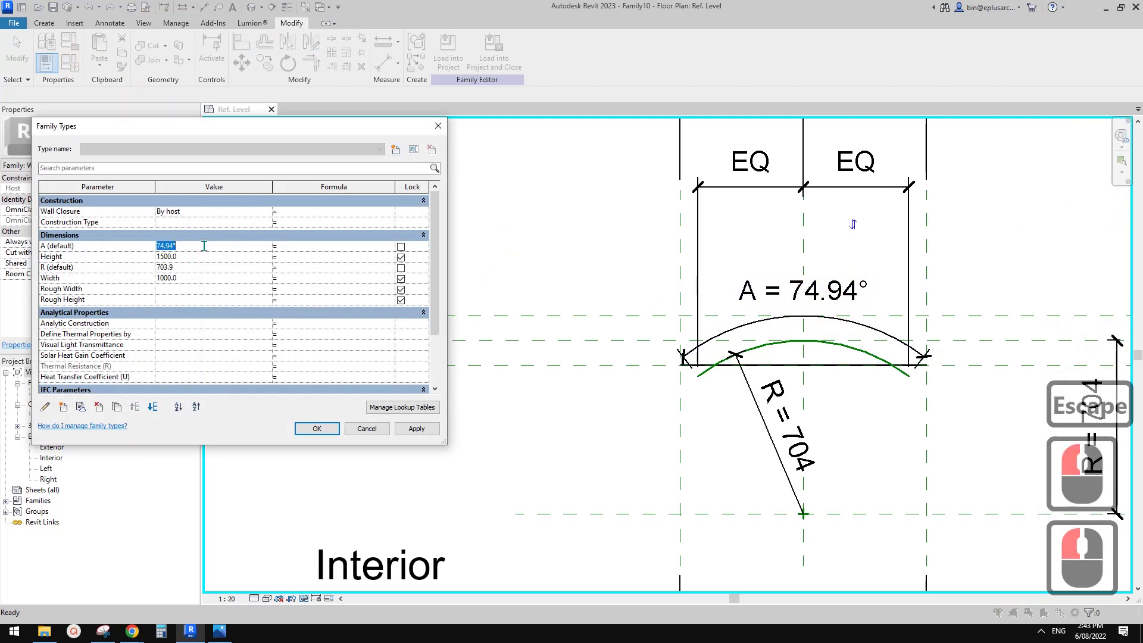
{"action": "type", "text": "45"}
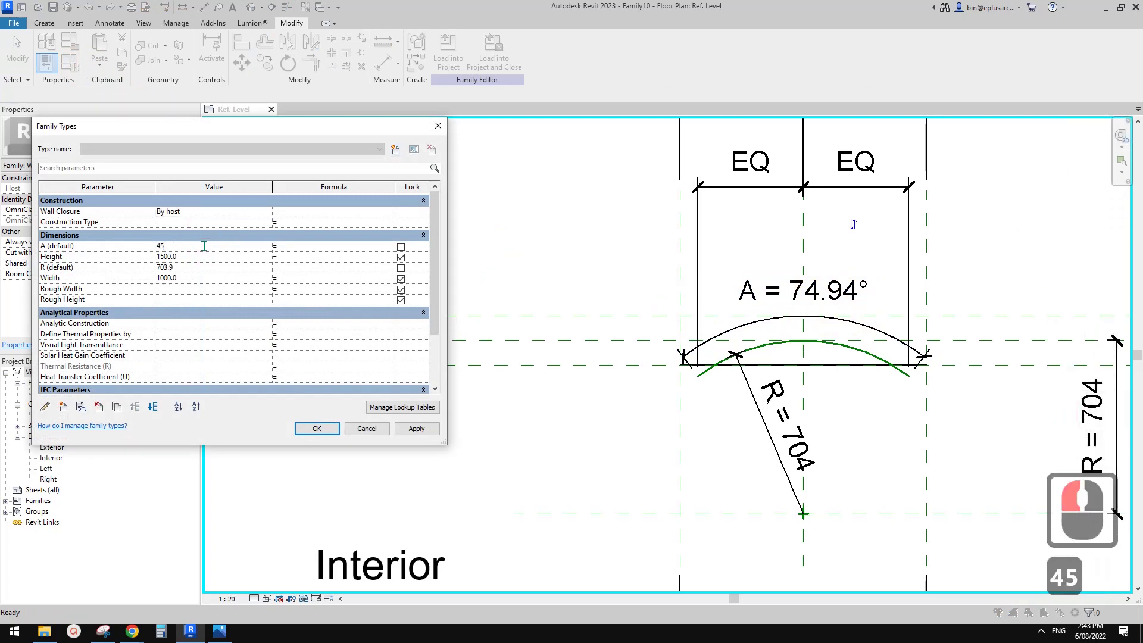
{"action": "left_click", "coordinate": [417, 429]}
{"action": "left_click", "coordinate": [808, 352]}
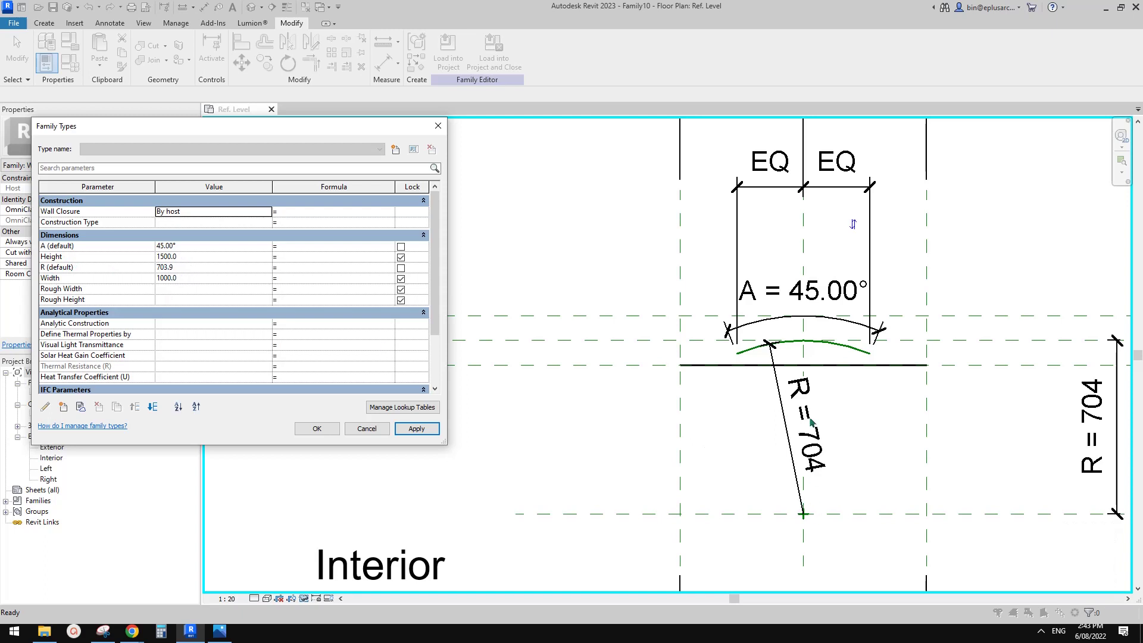
Set the radius parameter R to 1000, apply it and close the family types settings.
{"action": "left_click", "coordinate": [216, 269]}
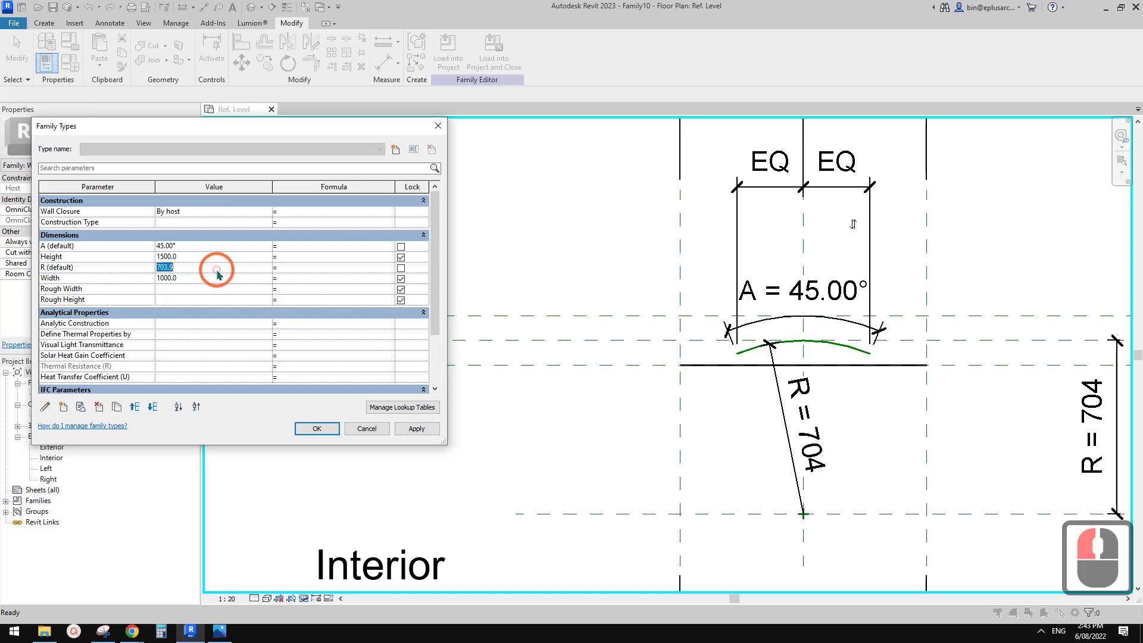
{"action": "type", "text": "1000"}
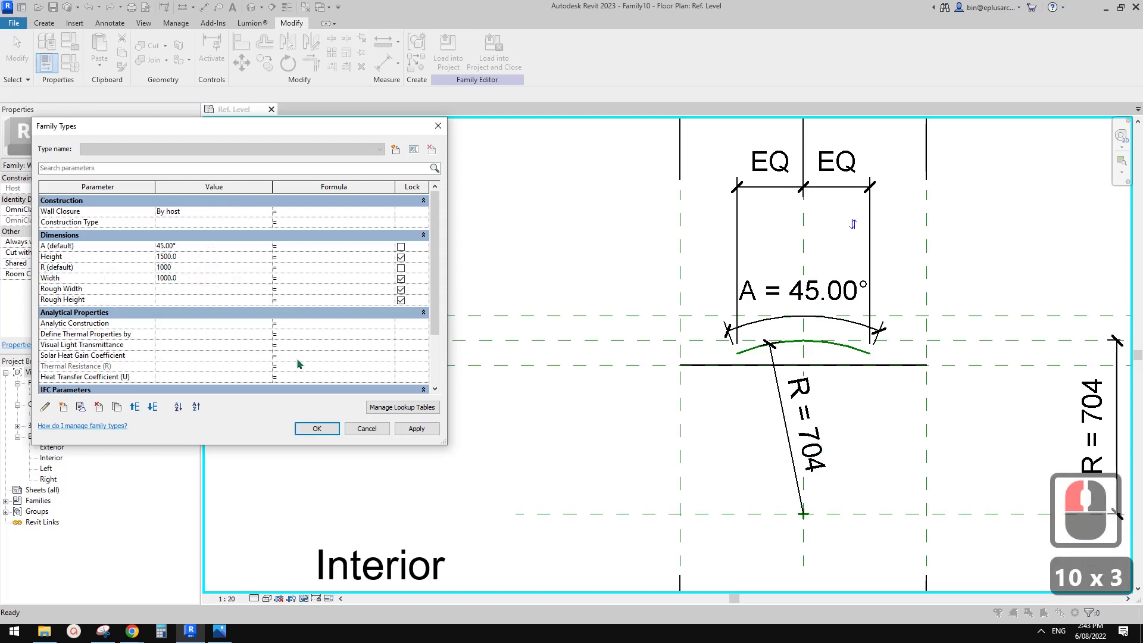
{"action": "left_click", "coordinate": [417, 429]}
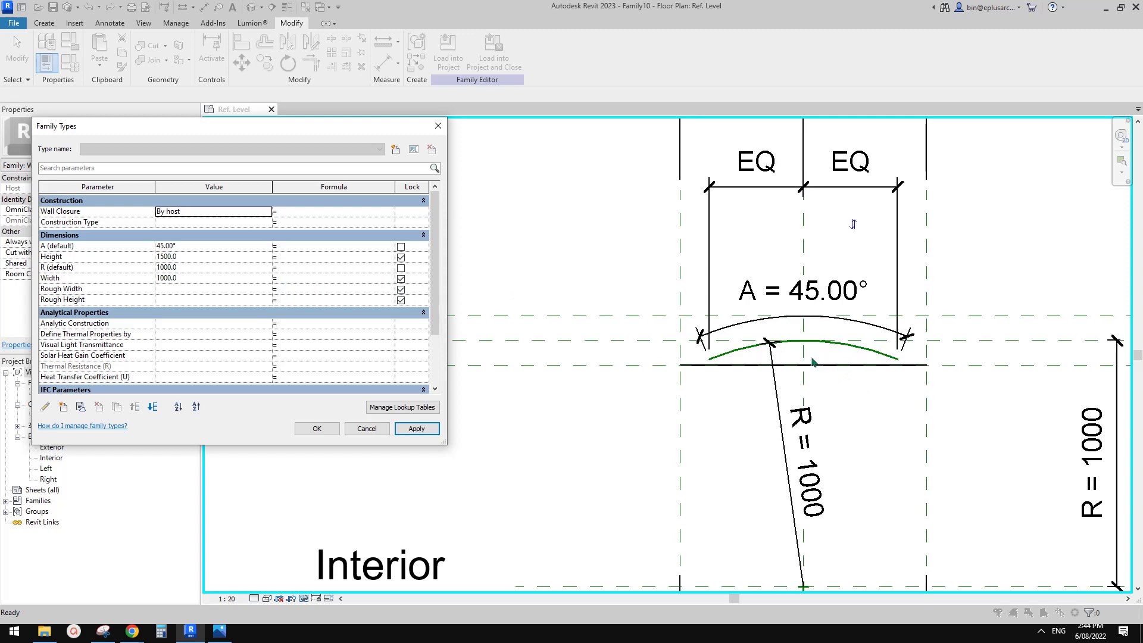
{"action": "left_click", "coordinate": [317, 429]}
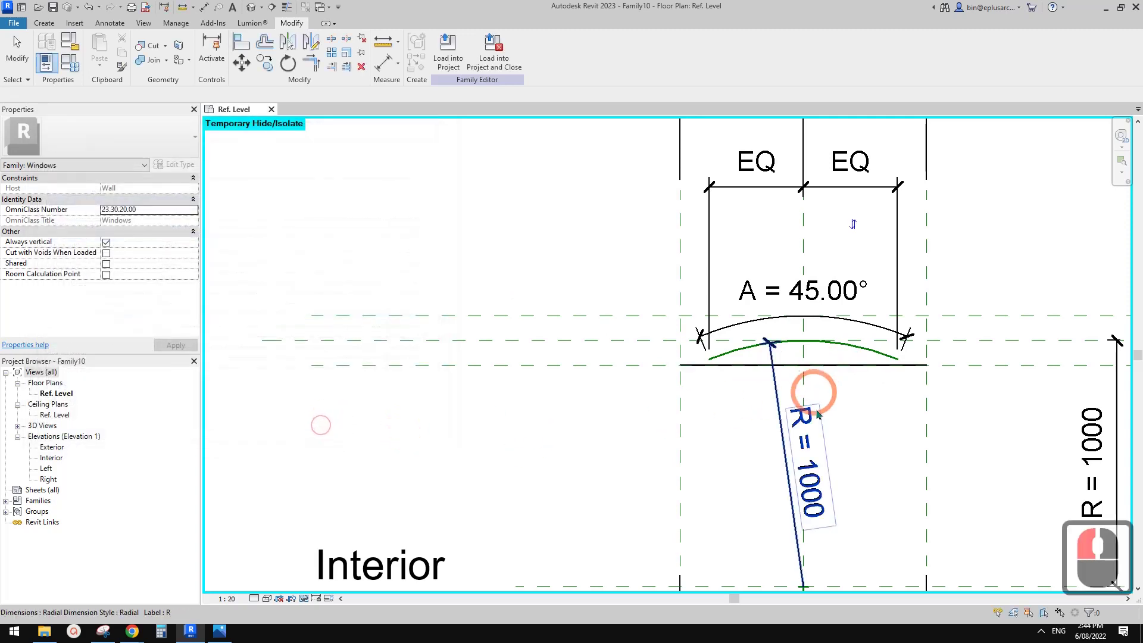
Examine the arc reference line's shape against its angle, radius and equality dimensions and the window width.
{"action": "middle_click", "coordinate": [625, 339]}
{"action": "middle_click", "coordinate": [625, 340]}
{"action": "key", "text": "Escape"}
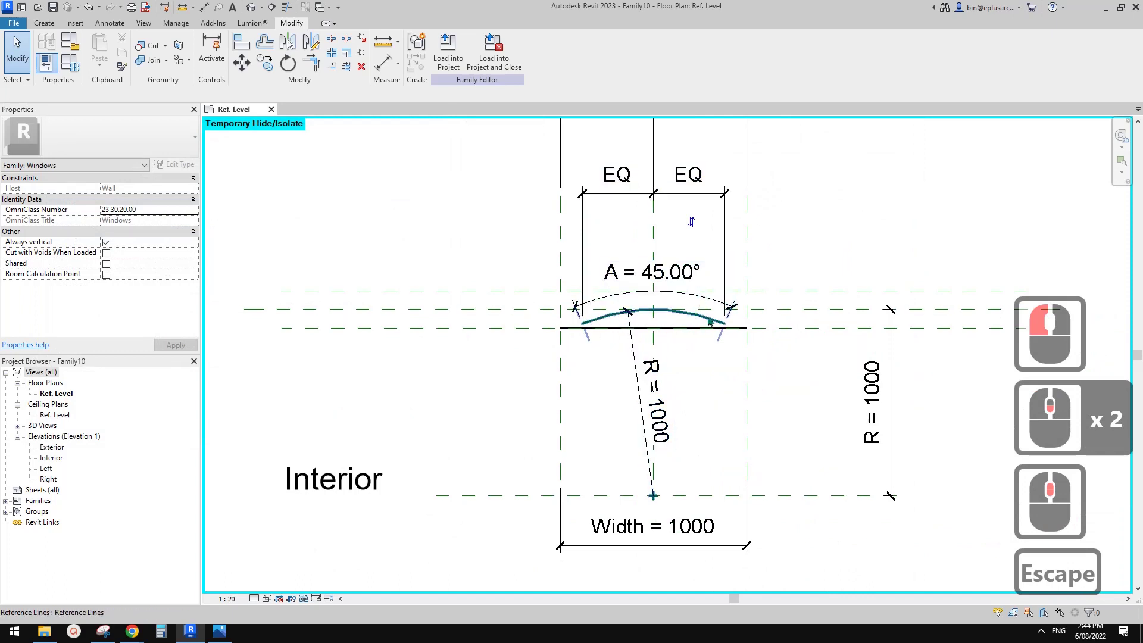
{"action": "scroll", "coordinate": [652, 303], "scroll_direction": "up", "scroll_amount": 3}
{"action": "scroll", "coordinate": [651, 300], "scroll_direction": "up", "scroll_amount": 2}
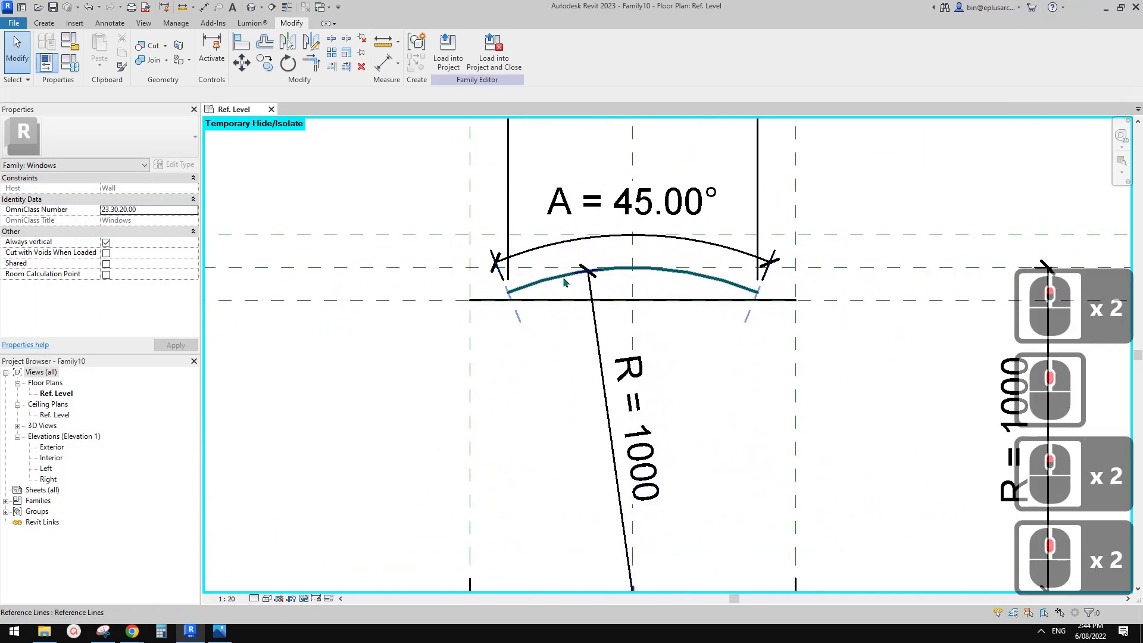
{"action": "left_click", "coordinate": [566, 278]}
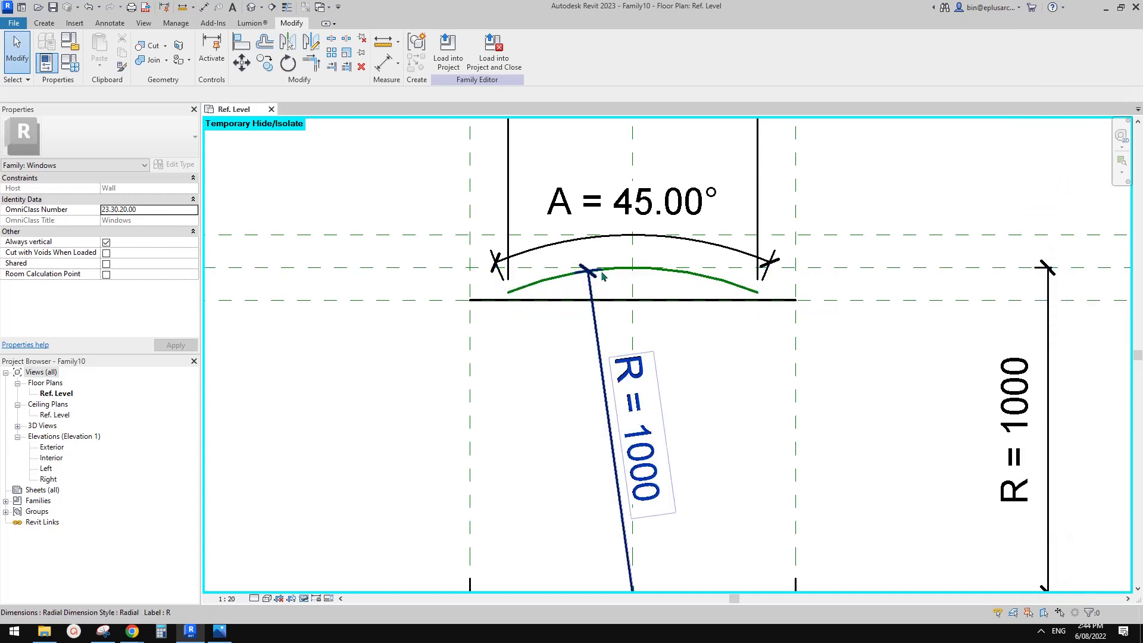
{"action": "scroll", "coordinate": [623, 300], "scroll_direction": "down", "scroll_amount": 3}
{"action": "key", "text": "Escape"}
{"action": "middle_click_drag", "start_coordinate": [623, 299], "coordinate": [659, 314]}
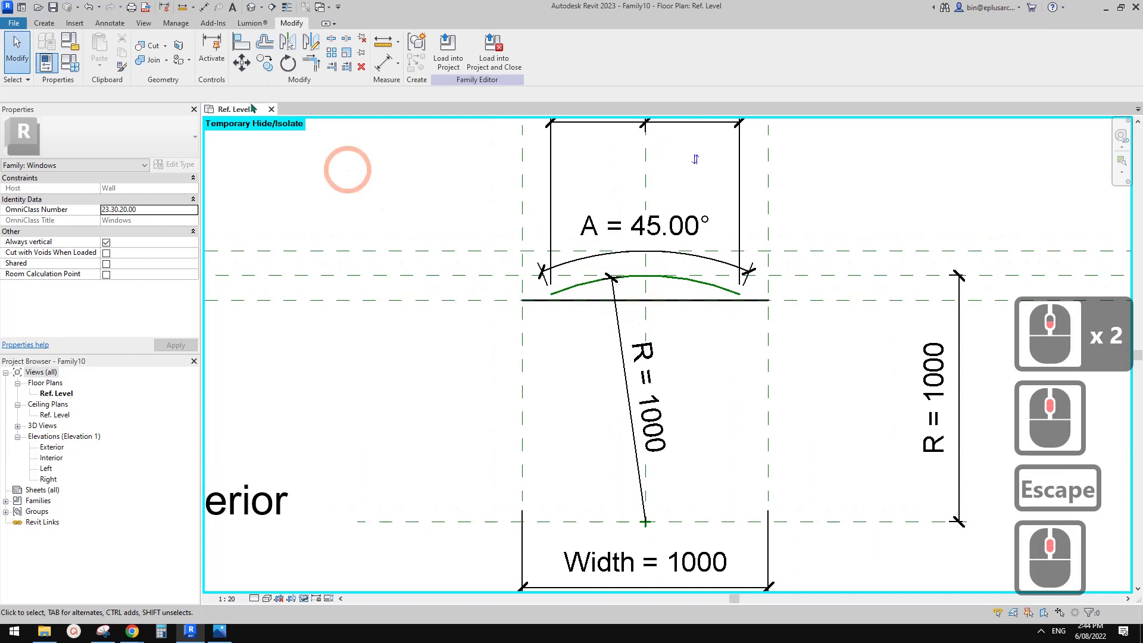
{"action": "key", "text": "Escape"}
Start a new family from the Metric Profile.rft template.
{"action": "left_click", "coordinate": [21, 27]}
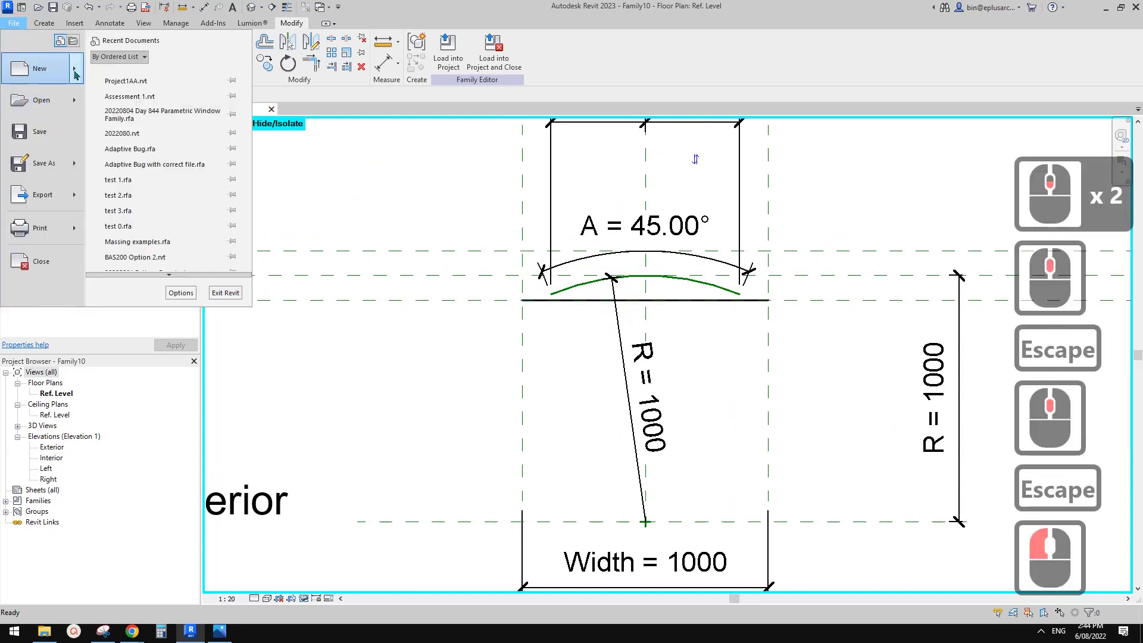
{"action": "left_click", "coordinate": [39, 68]}
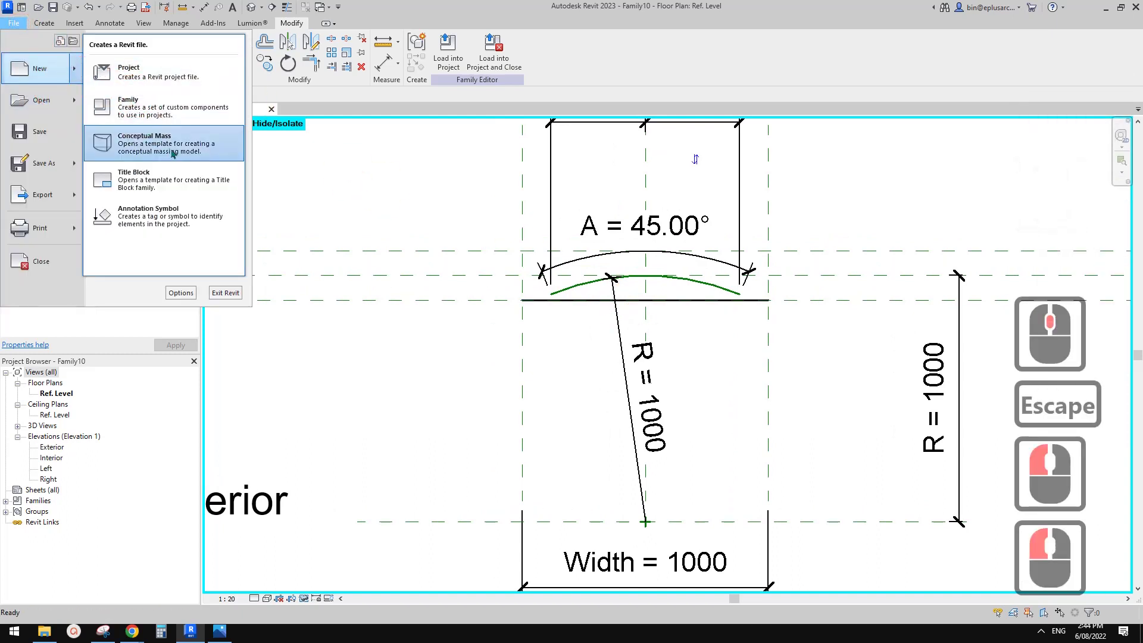
{"action": "left_click", "coordinate": [169, 107]}
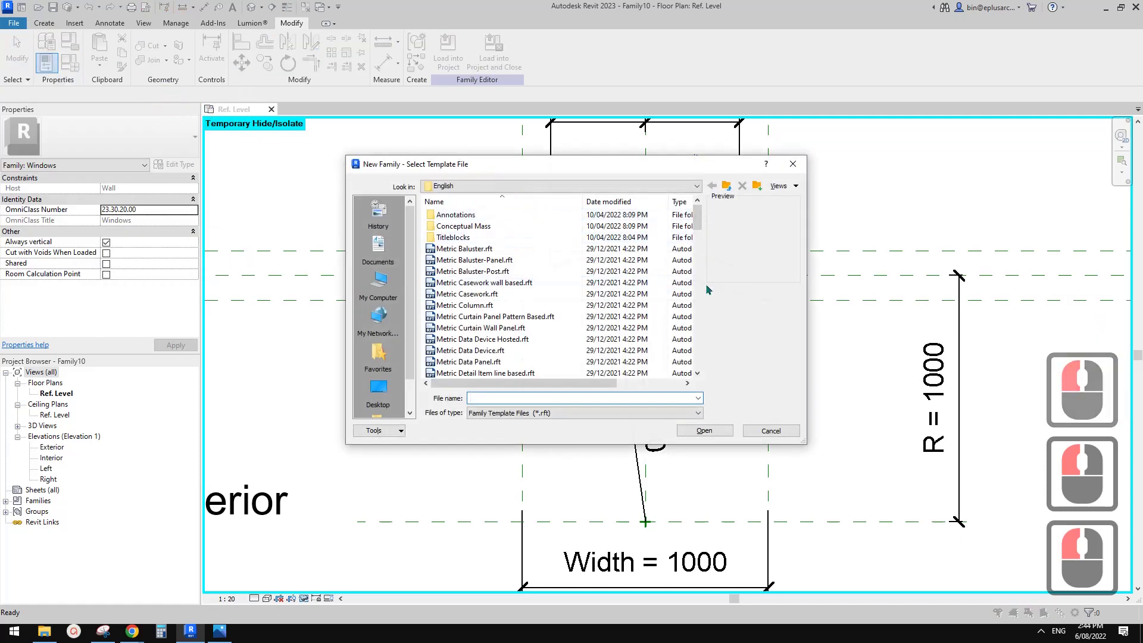
{"action": "left_click", "coordinate": [697, 255]}
{"action": "left_click", "coordinate": [696, 277]}
{"action": "left_click", "coordinate": [515, 320]}
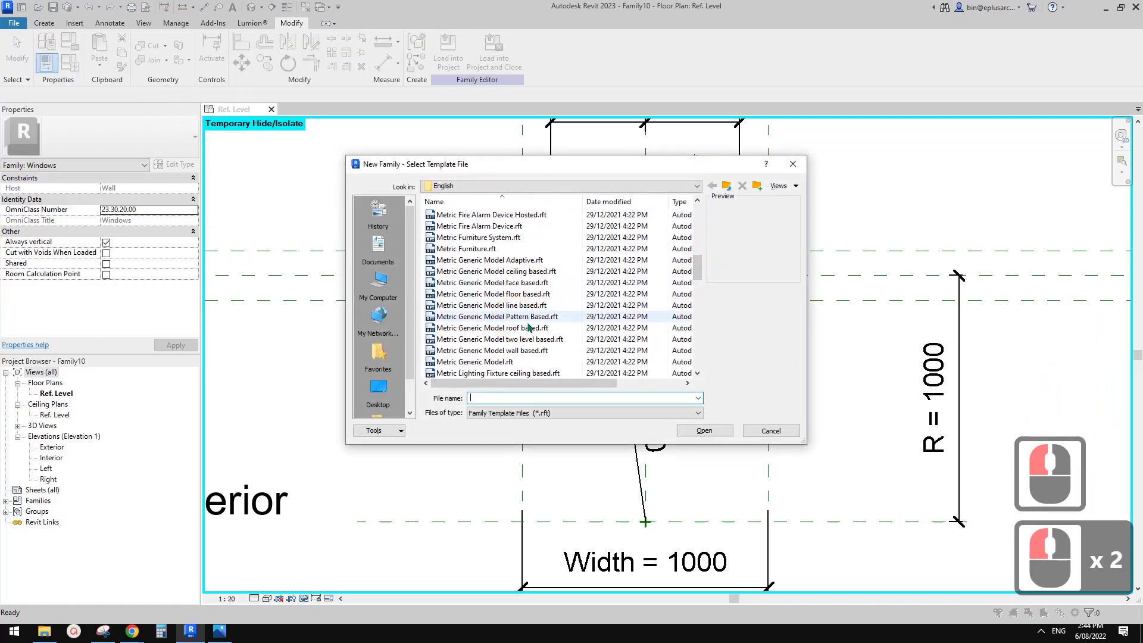
{"action": "scroll", "coordinate": [528, 327], "scroll_direction": "down", "scroll_amount": 8}
{"action": "left_click", "coordinate": [514, 249]}
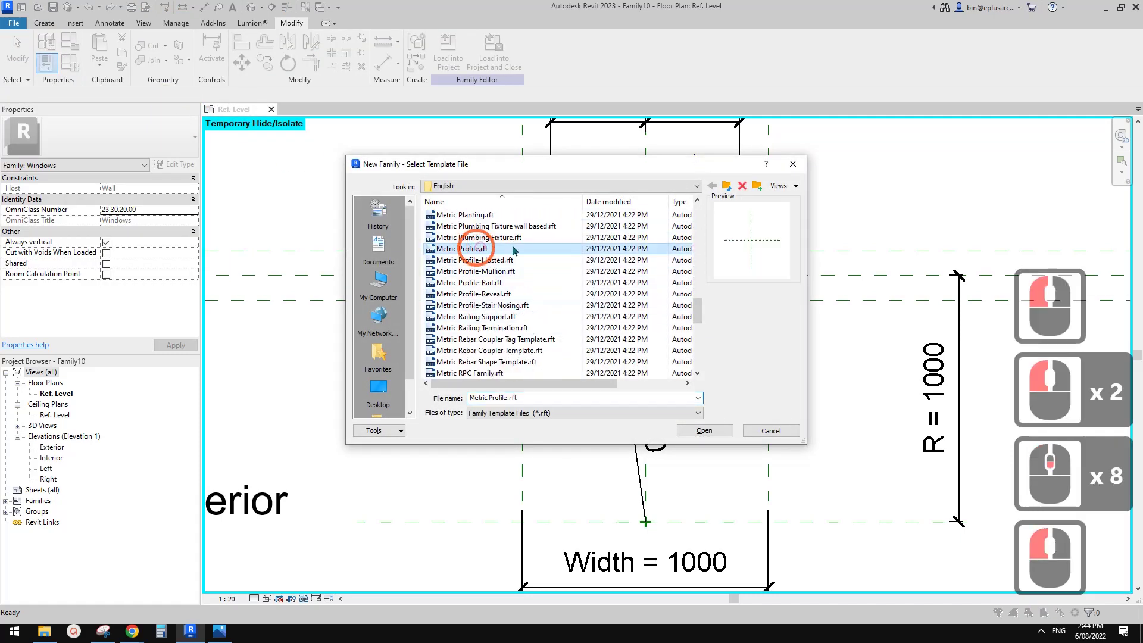
{"action": "left_click", "coordinate": [693, 429]}
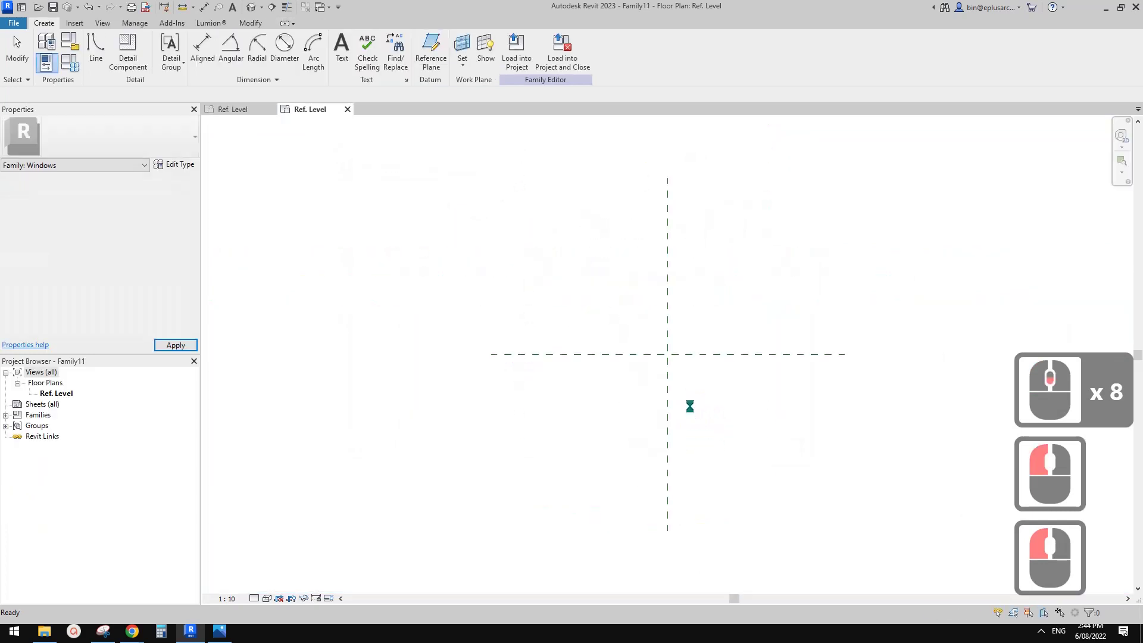
Draw a short vertical reference plane on each side of the centre and a short horizontal reference plane above it.
{"action": "scroll", "coordinate": [661, 381], "scroll_direction": "up", "scroll_amount": 3}
{"action": "key", "text": "r"}
{"action": "key", "text": "p"}
{"action": "left_click", "coordinate": [657, 362]}
{"action": "left_click", "coordinate": [657, 303]}
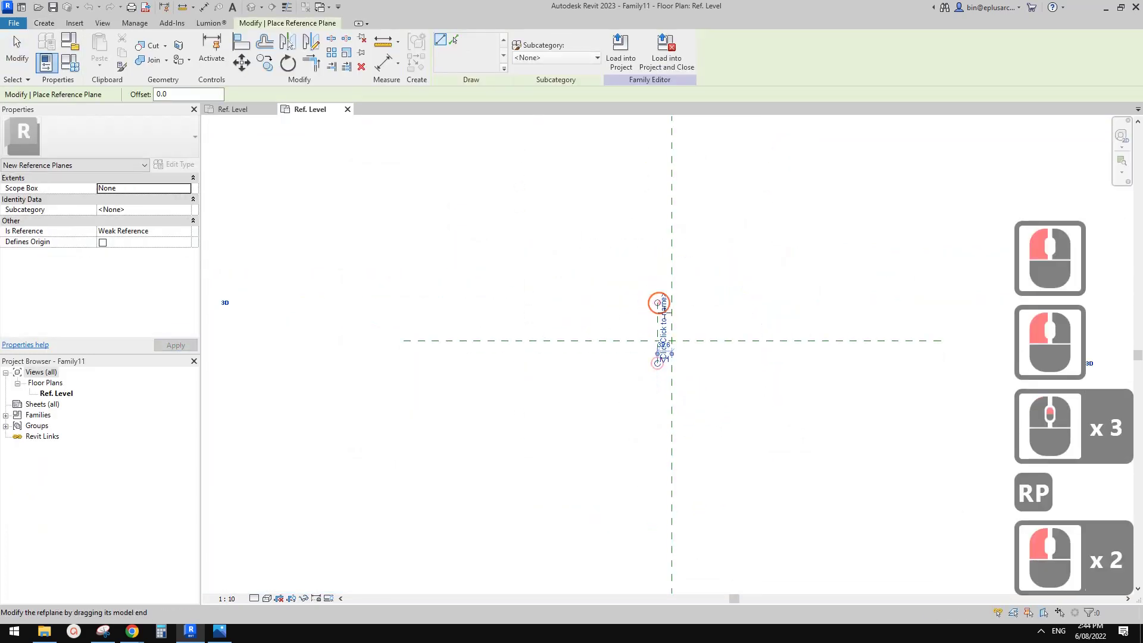
{"action": "key", "text": "Escape"}
{"action": "left_click", "coordinate": [692, 363]}
{"action": "left_click", "coordinate": [692, 314]}
{"action": "key", "text": "Escape"}
{"action": "left_click", "coordinate": [711, 322]}
{"action": "left_click", "coordinate": [627, 320]}
{"action": "key", "text": "Escape"}
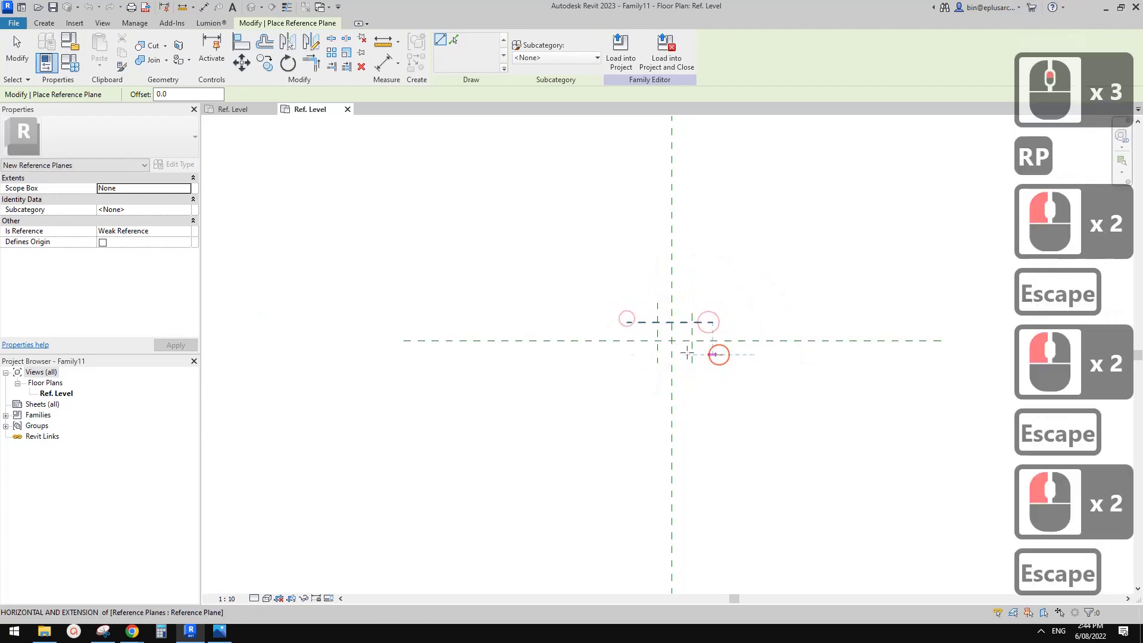
{"action": "left_click", "coordinate": [662, 354]}
{"action": "key", "text": "Escape"}
{"action": "key", "text": "Escape"}
{"action": "left_click", "coordinate": [715, 352]}
{"action": "key", "text": "d"}
{"action": "key", "text": "e"}
Draw a short horizontal reference plane just below the horizontal centre plane.
{"action": "middle_click_drag", "start_coordinate": [710, 355], "coordinate": [737, 342]}
{"action": "key", "text": "r"}
{"action": "key", "text": "p"}
{"action": "left_click", "coordinate": [707, 363]}
{"action": "left_click", "coordinate": [644, 366]}
{"action": "key", "text": "Escape"}
Place a continuous aligned dimension across the lower, upper and centre horizontal reference planes.
{"action": "key", "text": "d"}
{"action": "key", "text": "i"}
{"action": "left_click", "coordinate": [713, 372]}
{"action": "left_click", "coordinate": [714, 340]}
{"action": "left_click", "coordinate": [714, 358]}
{"action": "left_click", "coordinate": [735, 338]}
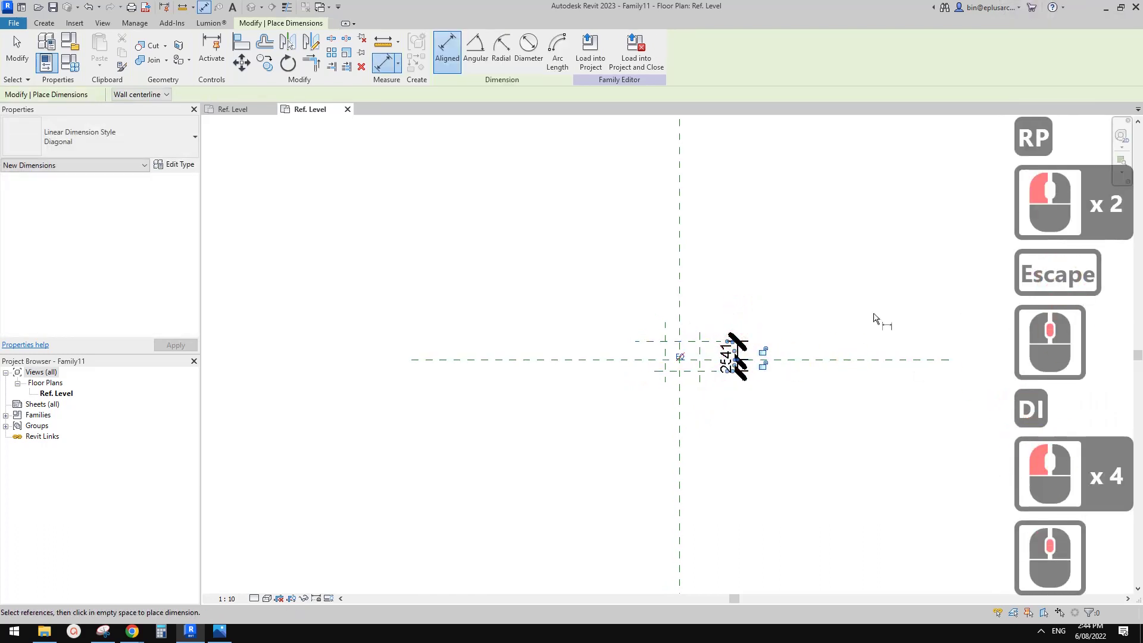
Dimension the three vertical reference planes in one chain above the profile and make the segments equal.
{"action": "scroll", "coordinate": [708, 327], "scroll_direction": "up", "scroll_amount": 2}
{"action": "left_click", "coordinate": [696, 334]}
{"action": "left_click", "coordinate": [651, 331]}
{"action": "left_click", "coordinate": [650, 330]}
{"action": "left_click", "coordinate": [661, 292]}
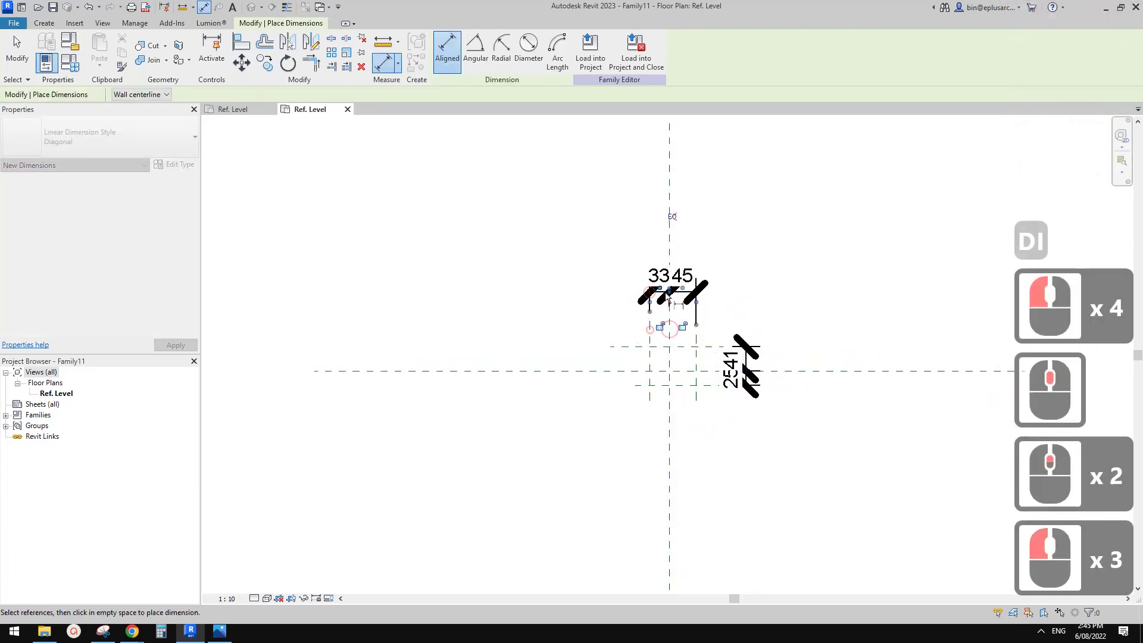
{"action": "left_click", "coordinate": [673, 217]}
{"action": "key", "text": "Escape"}
{"action": "key", "text": "Escape"}
Apply the equality constraint to the dimension chain across the horizontal reference planes.
{"action": "left_click", "coordinate": [734, 336]}
{"action": "middle_click_drag", "start_coordinate": [767, 328], "coordinate": [738, 347]}
{"action": "left_click", "coordinate": [672, 365]}
{"action": "key", "text": "Escape"}
{"action": "key", "text": "Escape"}
{"action": "scroll", "coordinate": [723, 344], "scroll_direction": "up", "scroll_amount": 1}
{"action": "left_click", "coordinate": [521, 151]}
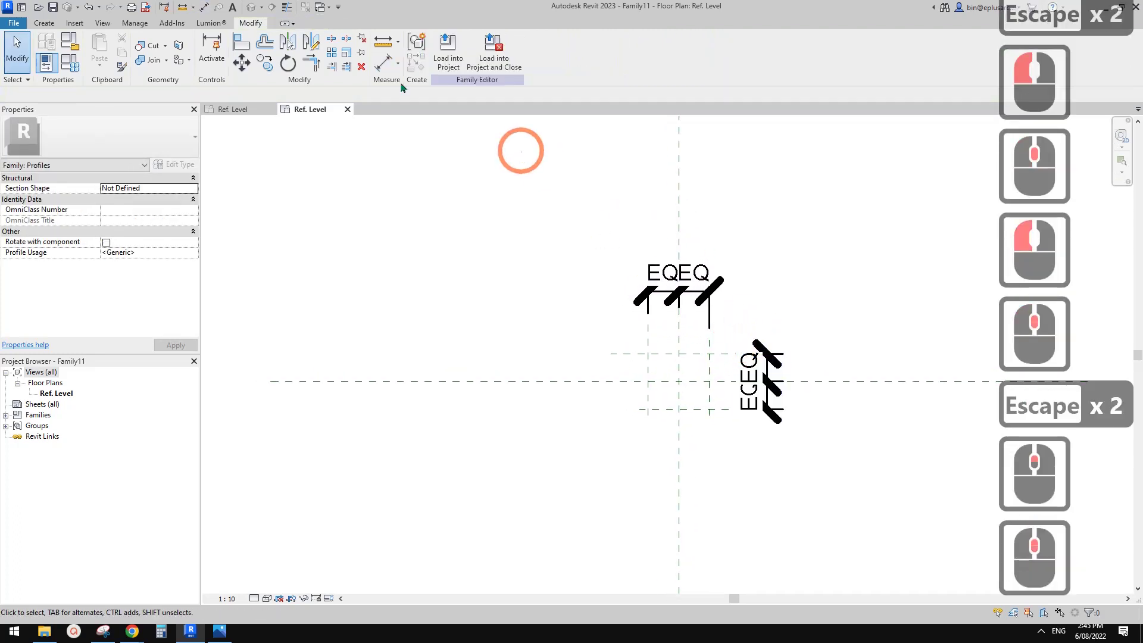
Draw a rectangle of profile lines between the opposite intersections of the four outer reference planes.
{"action": "left_click", "coordinate": [44, 23]}
{"action": "left_click", "coordinate": [98, 39]}
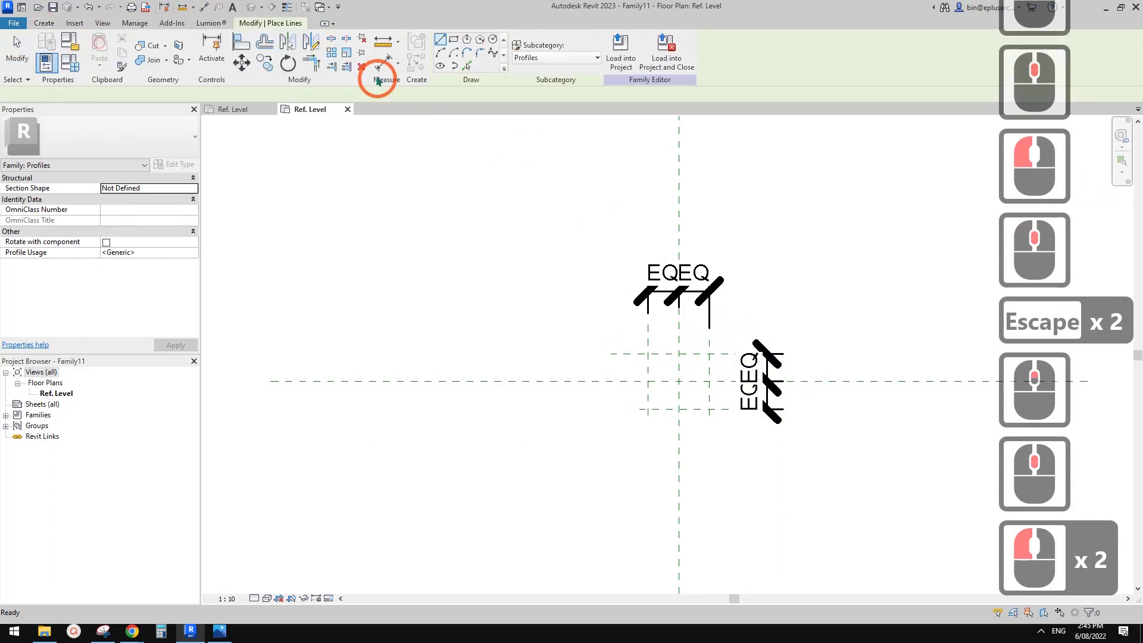
{"action": "left_click", "coordinate": [441, 41]}
{"action": "left_click", "coordinate": [453, 39]}
{"action": "scroll", "coordinate": [684, 358], "scroll_direction": "up", "scroll_amount": 2}
{"action": "left_click", "coordinate": [628, 365]}
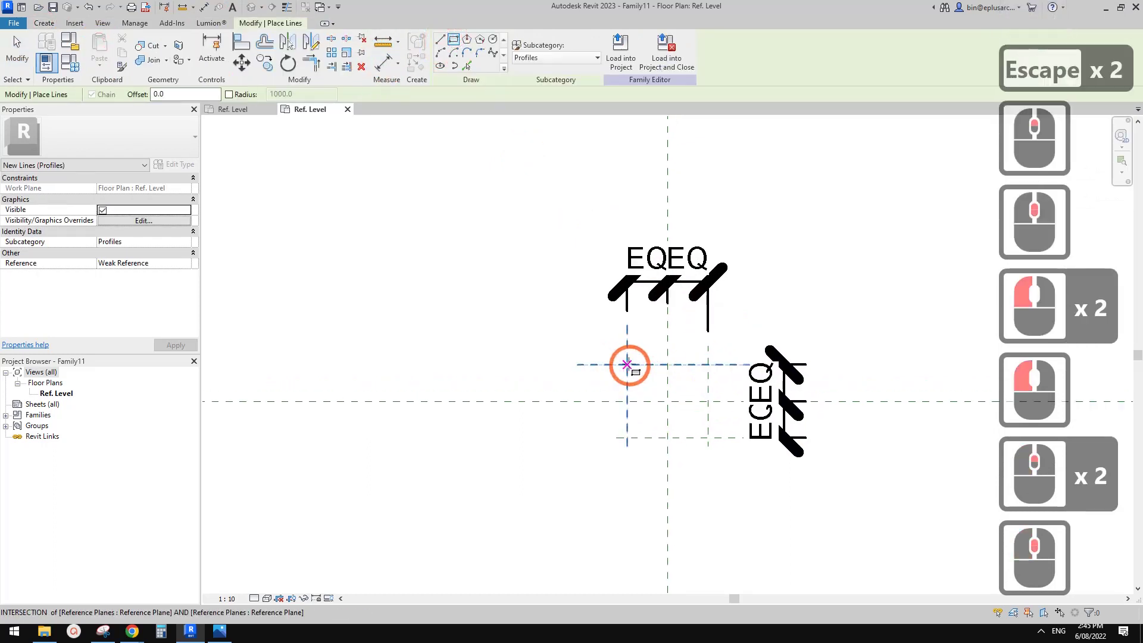
{"action": "left_click", "coordinate": [710, 428]}
{"action": "left_click", "coordinate": [709, 438]}
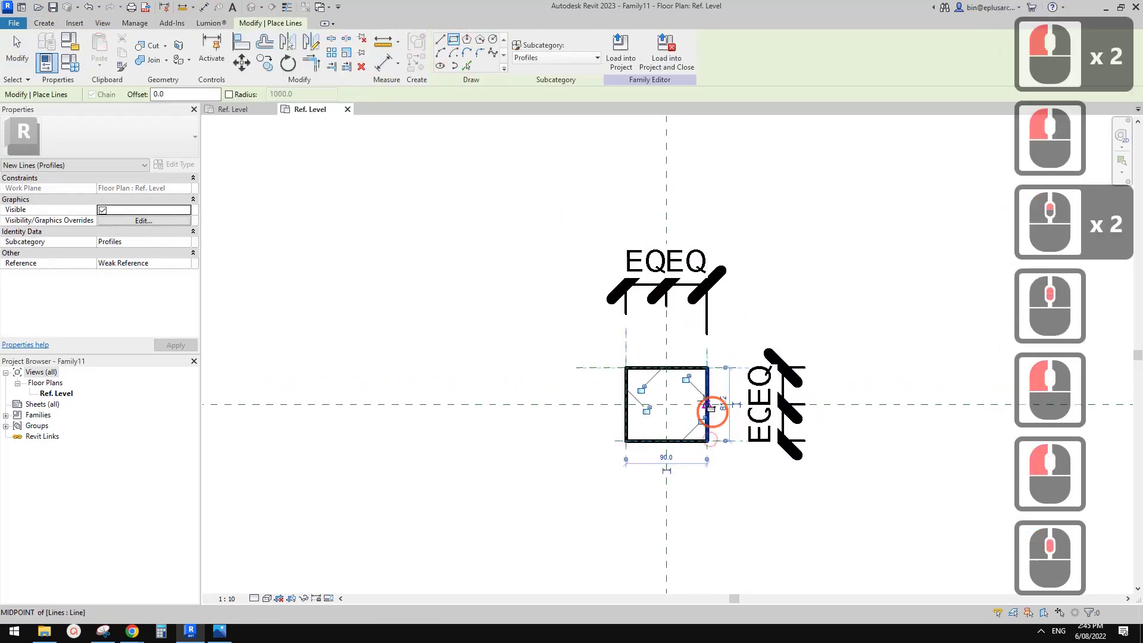
Lock the rectangle's sides to the surrounding reference planes and finish the line command.
{"action": "left_click", "coordinate": [703, 420]}
{"action": "left_click", "coordinate": [647, 410]}
{"action": "left_click", "coordinate": [642, 390]}
{"action": "middle_click_drag", "start_coordinate": [776, 335], "coordinate": [778, 341]}
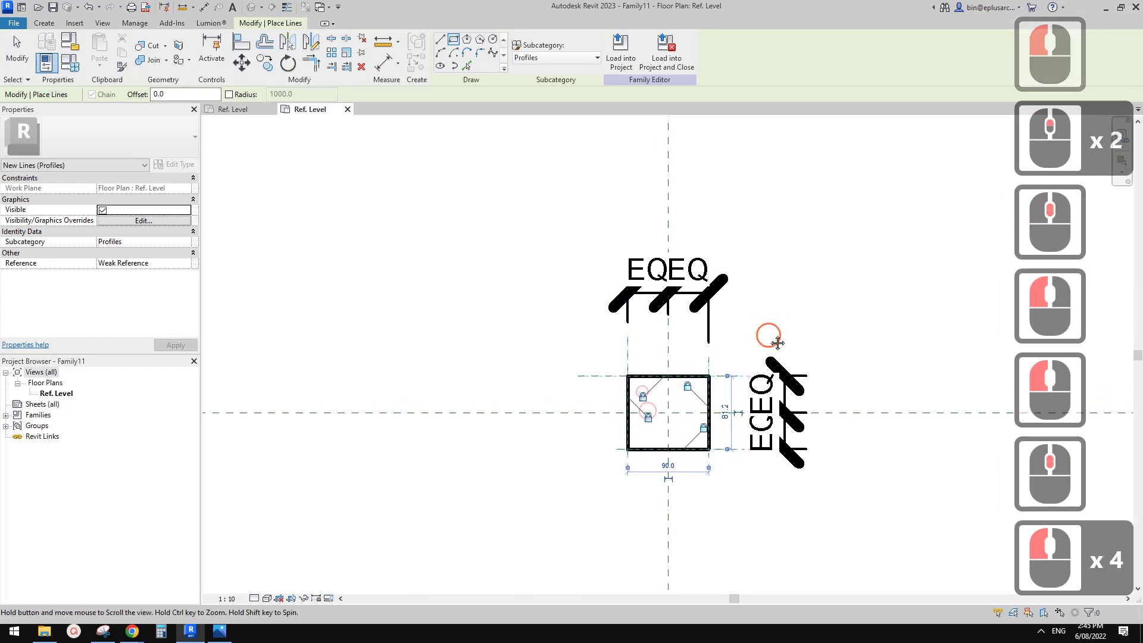
{"action": "key", "text": "Escape"}
{"action": "key", "text": "Escape"}
{"action": "left_click", "coordinate": [69, 62]}
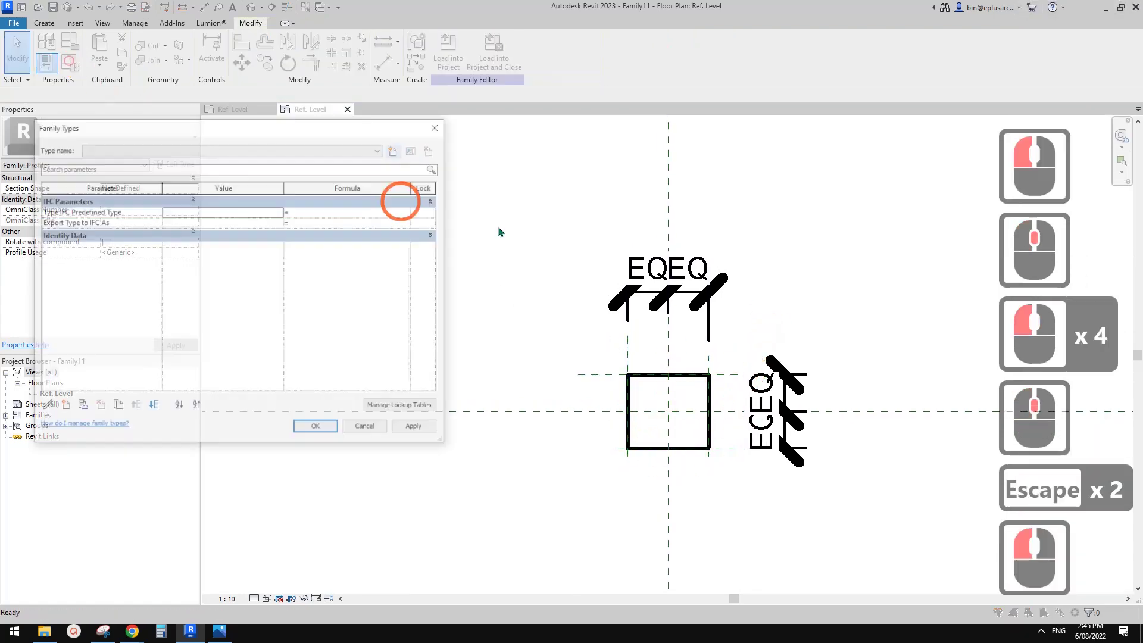
{"action": "key", "text": "Escape"}
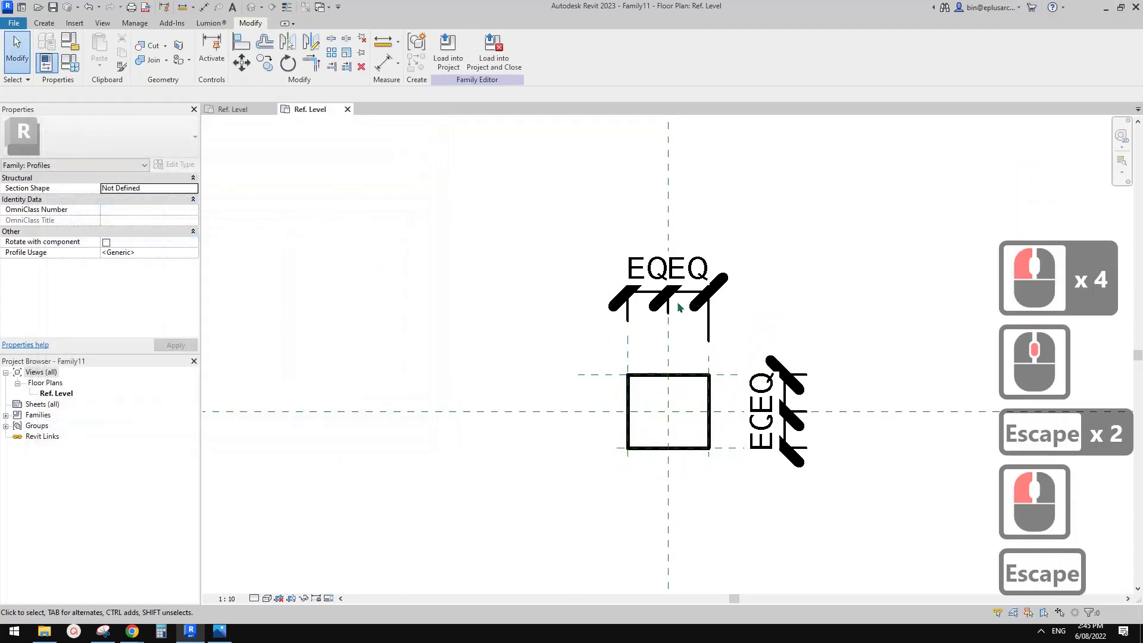
Add an overall width dimension between the outer vertical reference planes, above the equality dimension.
{"action": "middle_click_drag", "start_coordinate": [678, 307], "coordinate": [673, 314]}
{"action": "key", "text": "d"}
{"action": "key", "text": "i"}
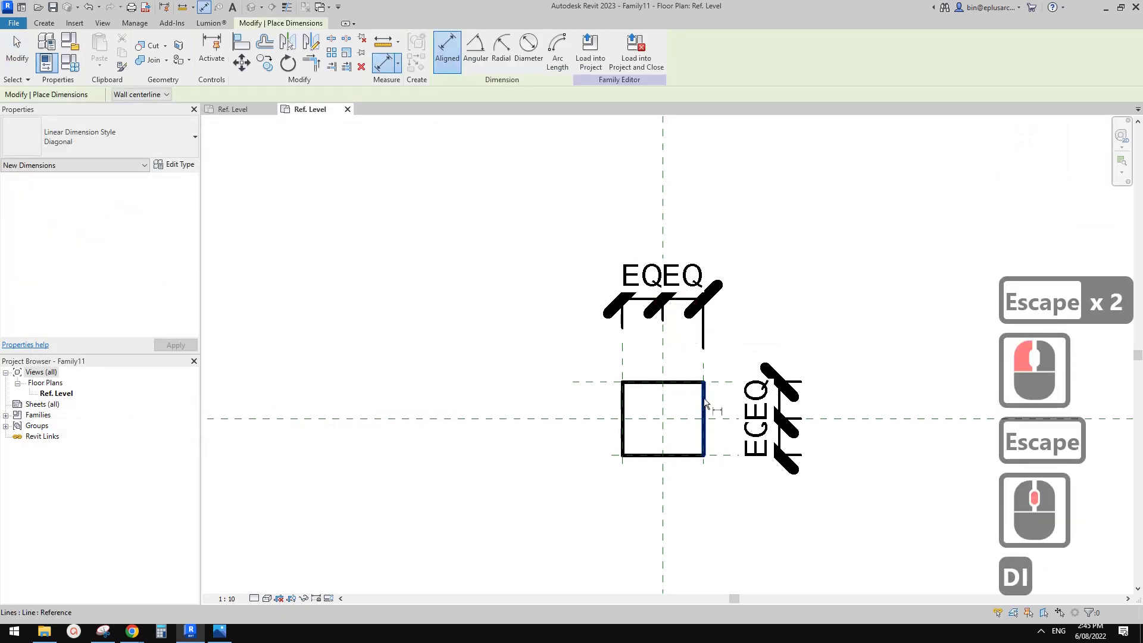
{"action": "left_click", "coordinate": [705, 365]}
{"action": "left_click", "coordinate": [624, 362]}
{"action": "left_click", "coordinate": [625, 243]}
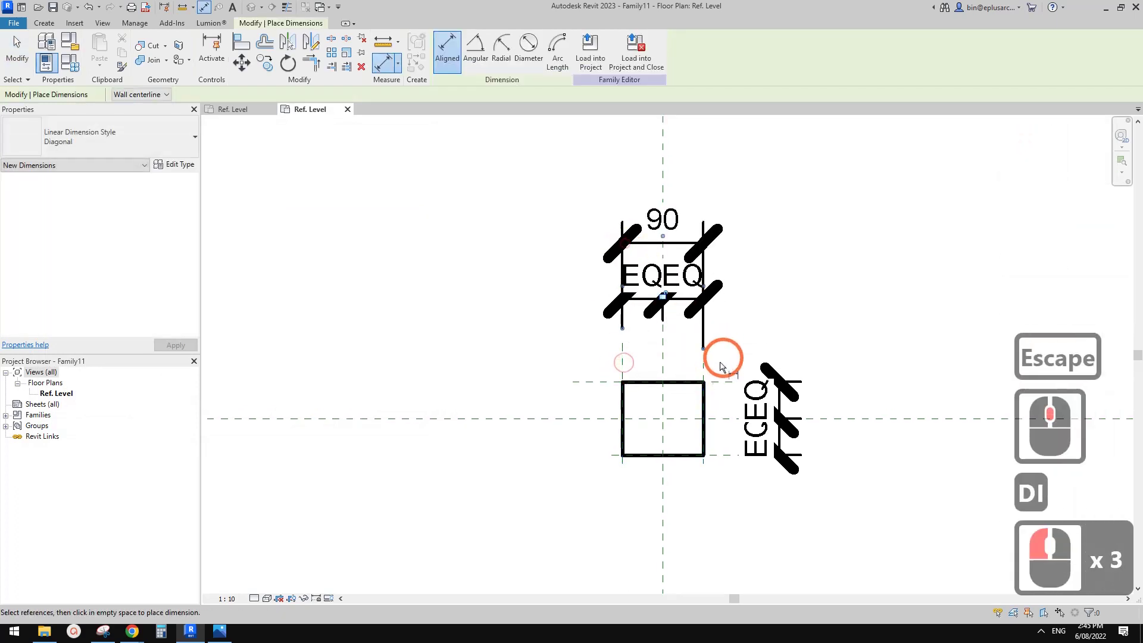
Add an overall height dimension between the outer horizontal reference planes, beyond the vertical equality dimension.
{"action": "left_click", "coordinate": [722, 382]}
{"action": "left_click", "coordinate": [723, 455]}
{"action": "left_click", "coordinate": [837, 440]}
{"action": "key", "text": "Escape"}
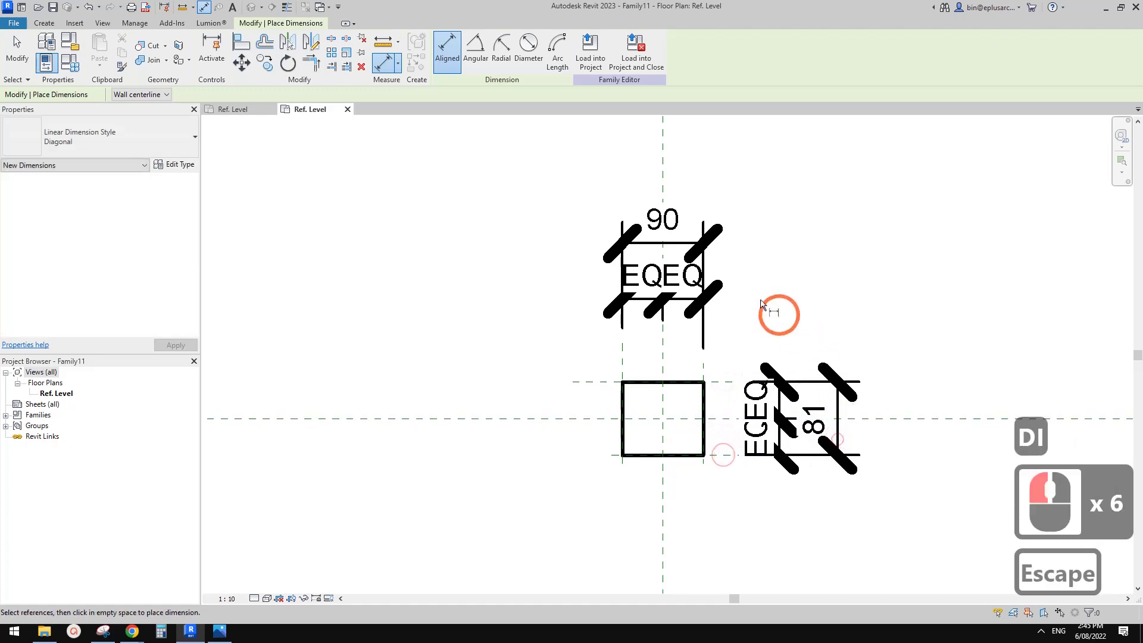
{"action": "key", "text": "Escape"}
Label the overall width dimension with a new type family parameter named W1.
{"action": "left_click", "coordinate": [662, 219]}
{"action": "left_click", "coordinate": [561, 50]}
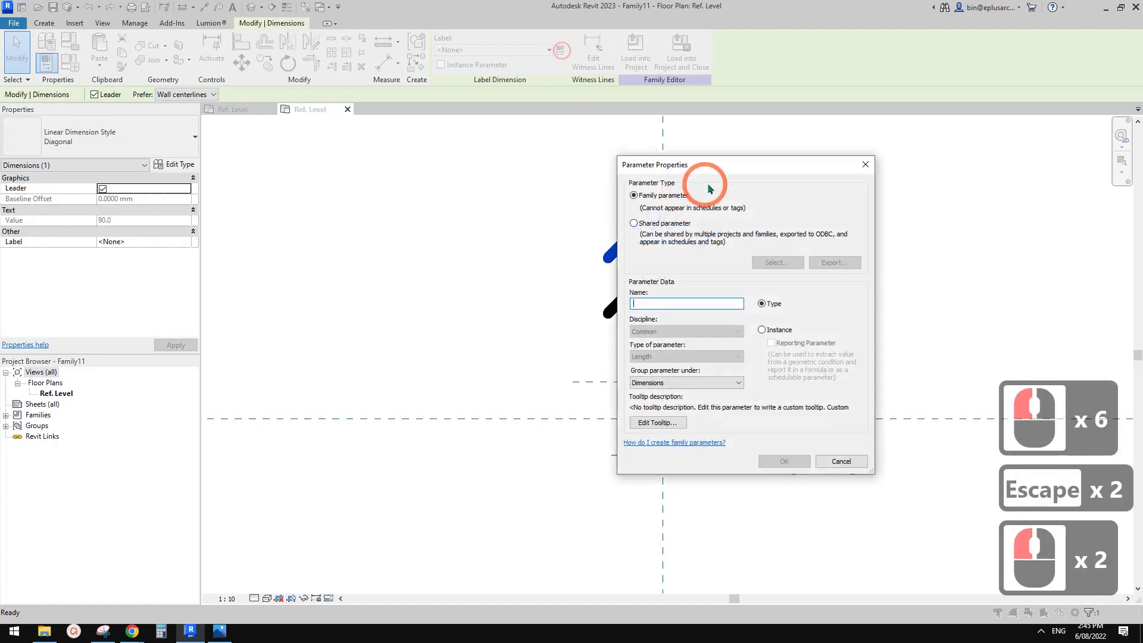
{"action": "type", "text": "W1"}
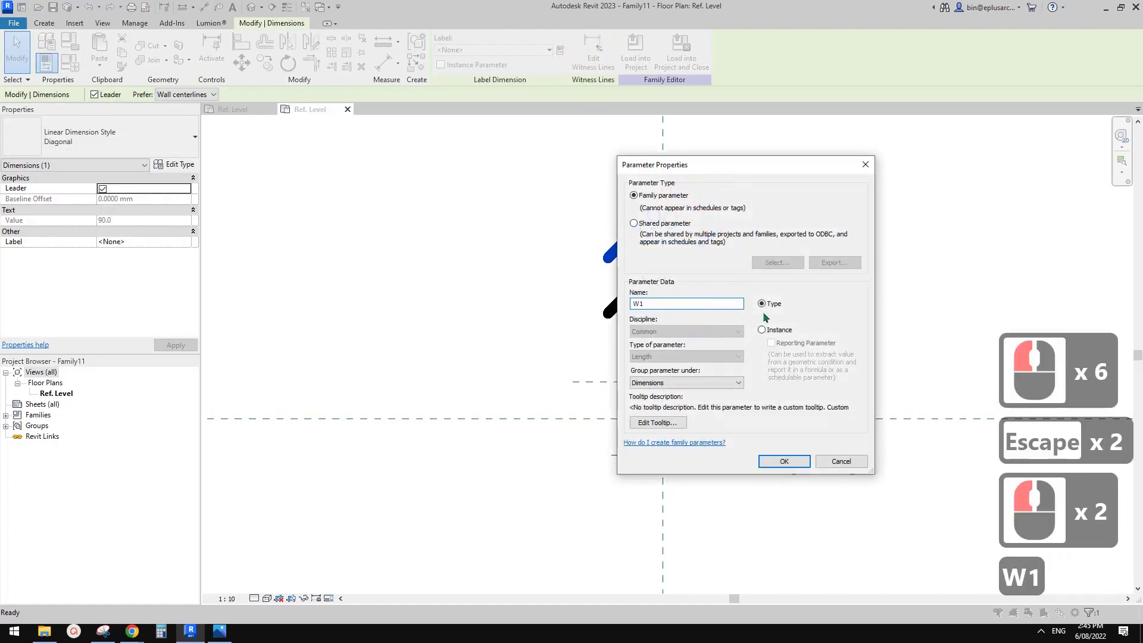
{"action": "left_click", "coordinate": [785, 460]}
Label the overall height dimension with a new type family parameter named W2.
{"action": "left_click", "coordinate": [762, 351]}
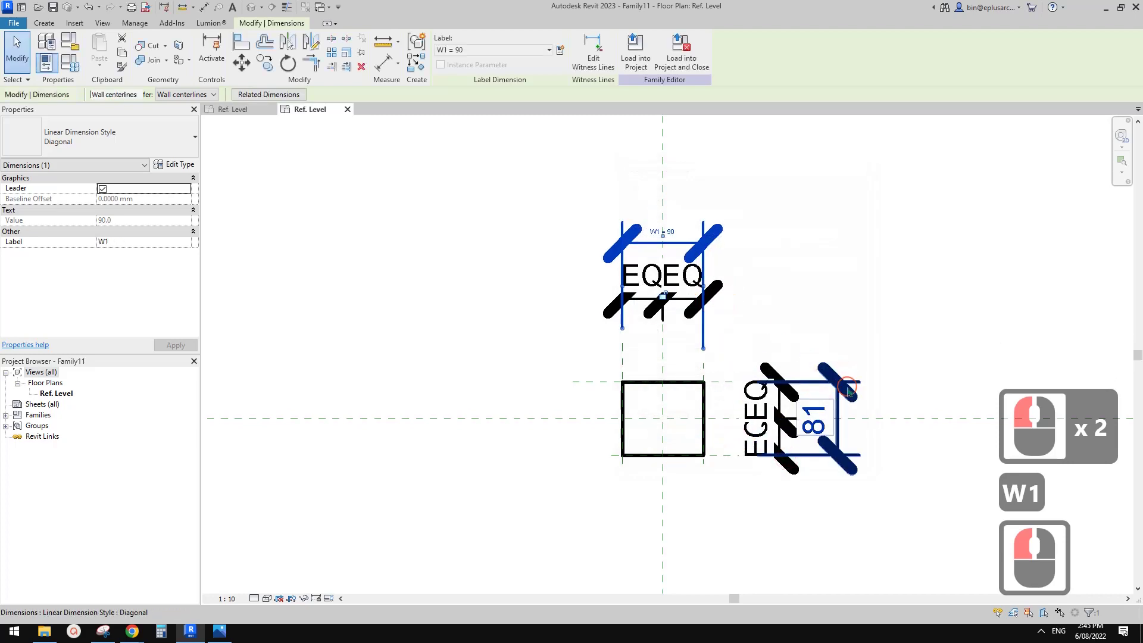
{"action": "left_click", "coordinate": [561, 50]}
{"action": "type", "text": "W2"}
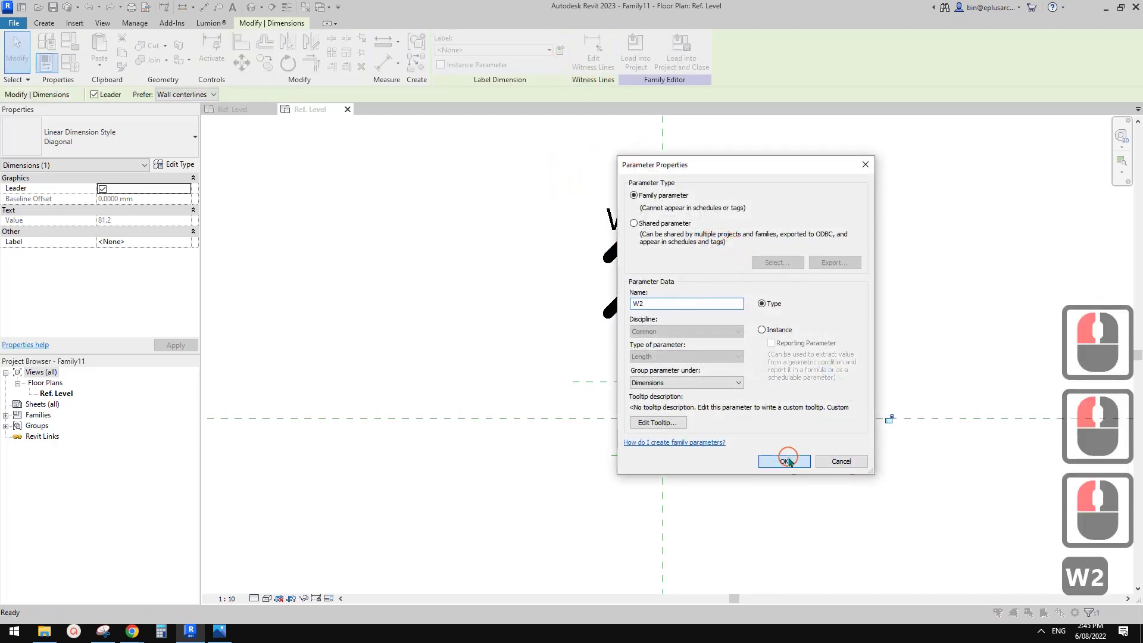
{"action": "left_click", "coordinate": [788, 460]}
{"action": "left_click", "coordinate": [722, 436]}
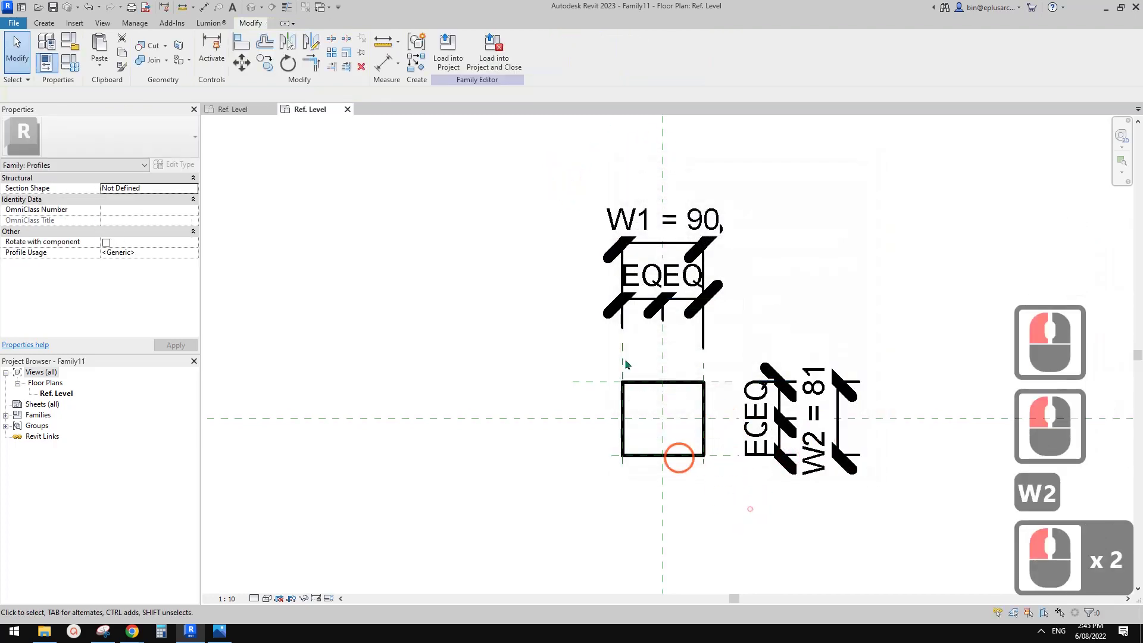
{"action": "key", "text": "Escape"}
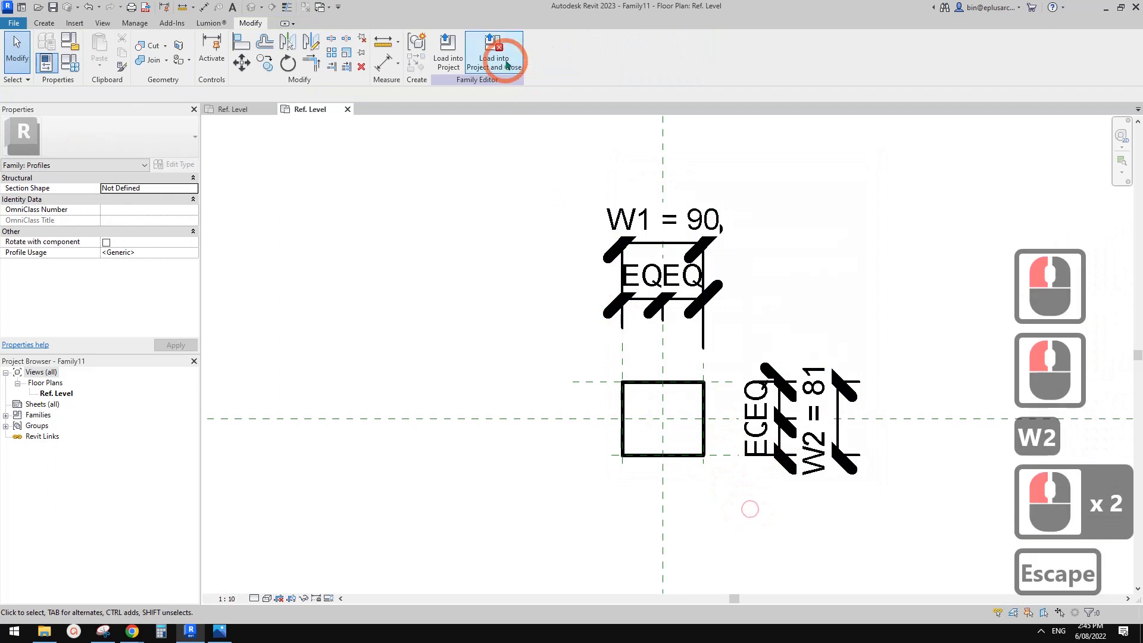
Set the profile parameters W1 and W2 to 50 each in the family types and confirm.
{"action": "left_click", "coordinate": [70, 62]}
{"action": "left_click", "coordinate": [193, 214]}
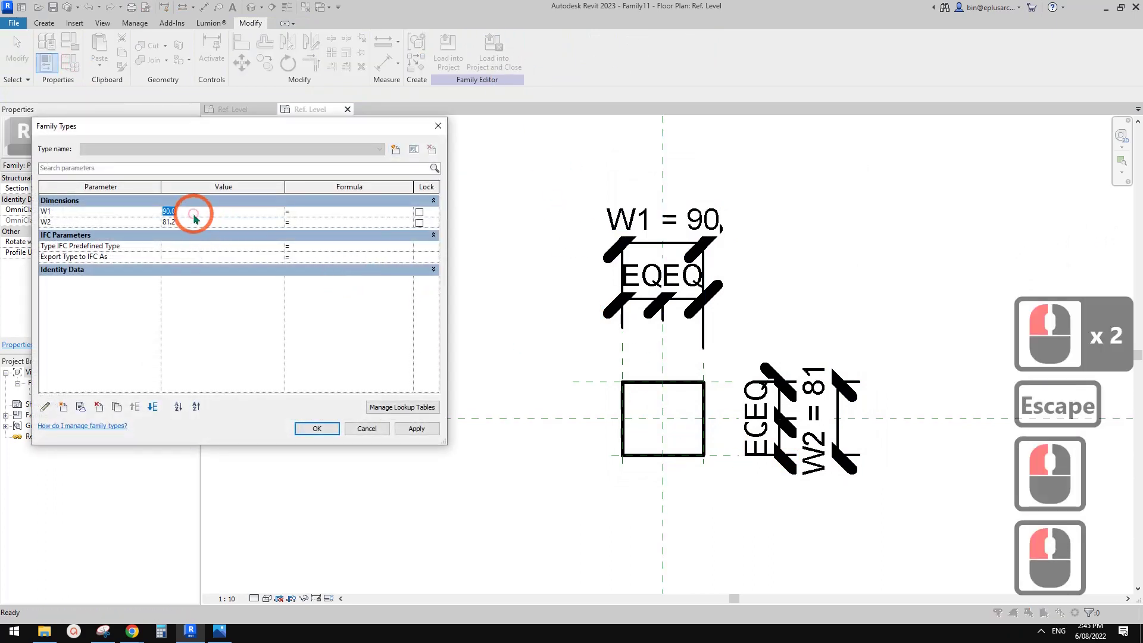
{"action": "type", "text": "50"}
{"action": "left_click", "coordinate": [194, 222]}
{"action": "type", "text": "50"}
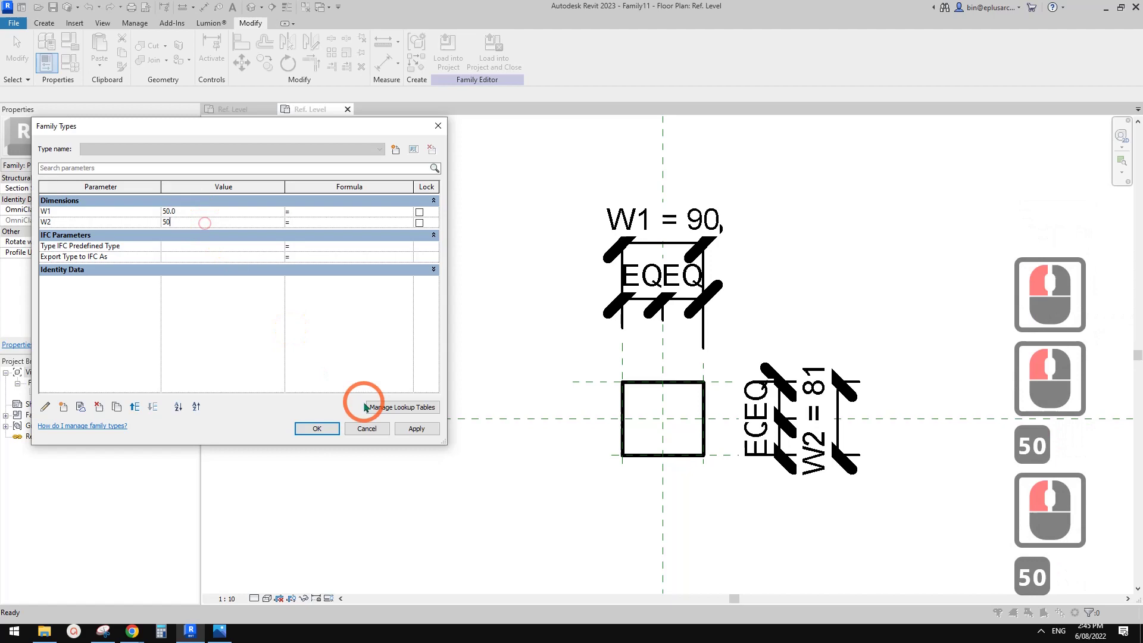
{"action": "left_click", "coordinate": [335, 433]}
{"action": "middle_click", "coordinate": [505, 322]}
{"action": "key", "text": "Escape"}
{"action": "scroll", "coordinate": [695, 424], "scroll_direction": "up", "scroll_amount": 2}
{"action": "middle_click_drag", "start_coordinate": [695, 424], "coordinate": [668, 426]}
{"action": "key", "text": "Escape"}
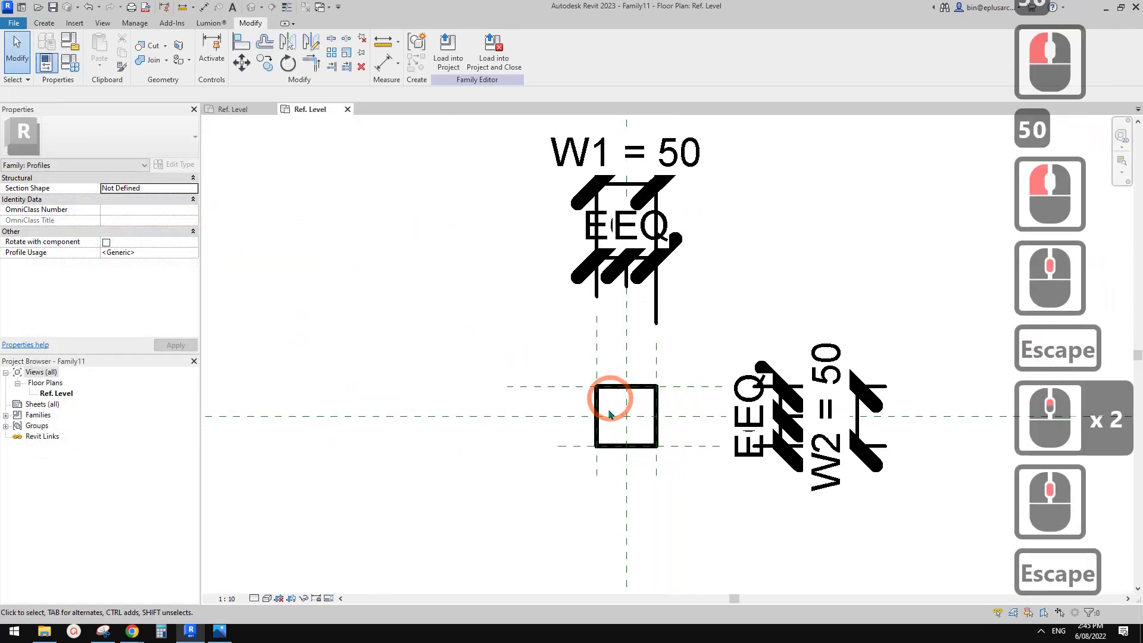
{"action": "scroll", "coordinate": [610, 413], "scroll_direction": "up", "scroll_amount": 1}
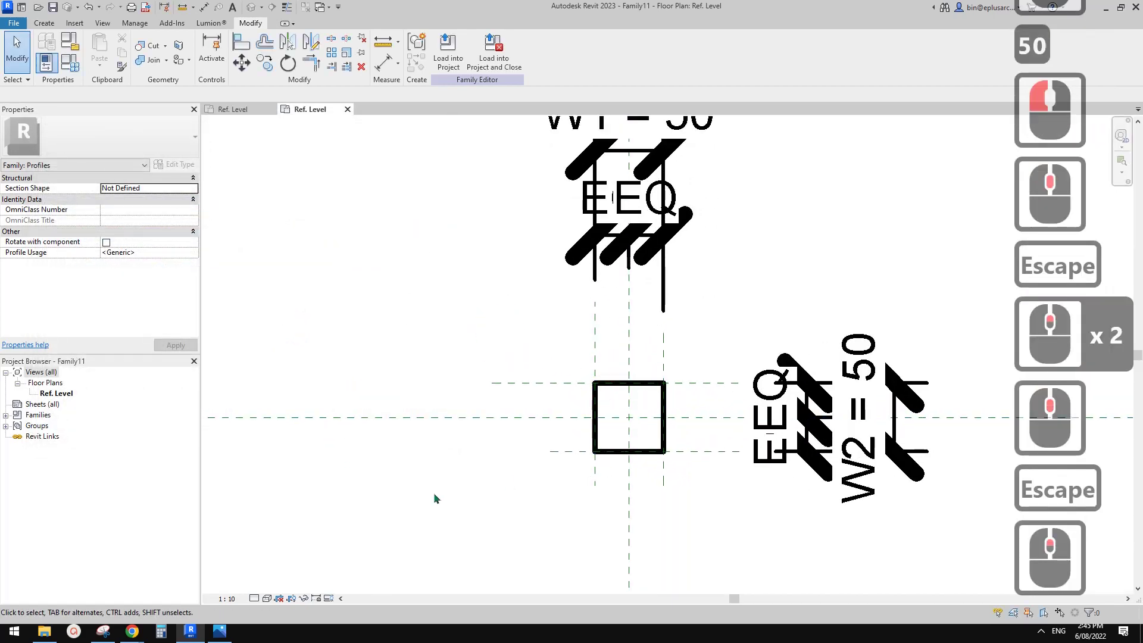
Switch to the Youtube Video Ideas/Suggestion document in Chrome, examine the hand-drawn curved window frame sections, and return to Revit.
{"action": "left_click", "coordinate": [133, 632]}
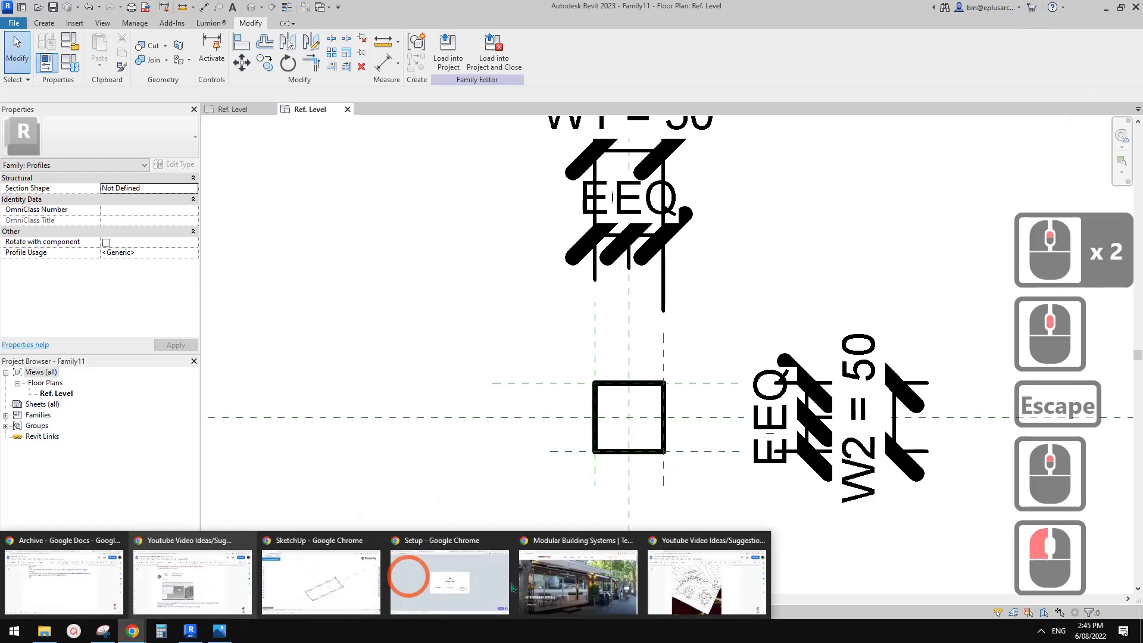
{"action": "left_click", "coordinate": [678, 591]}
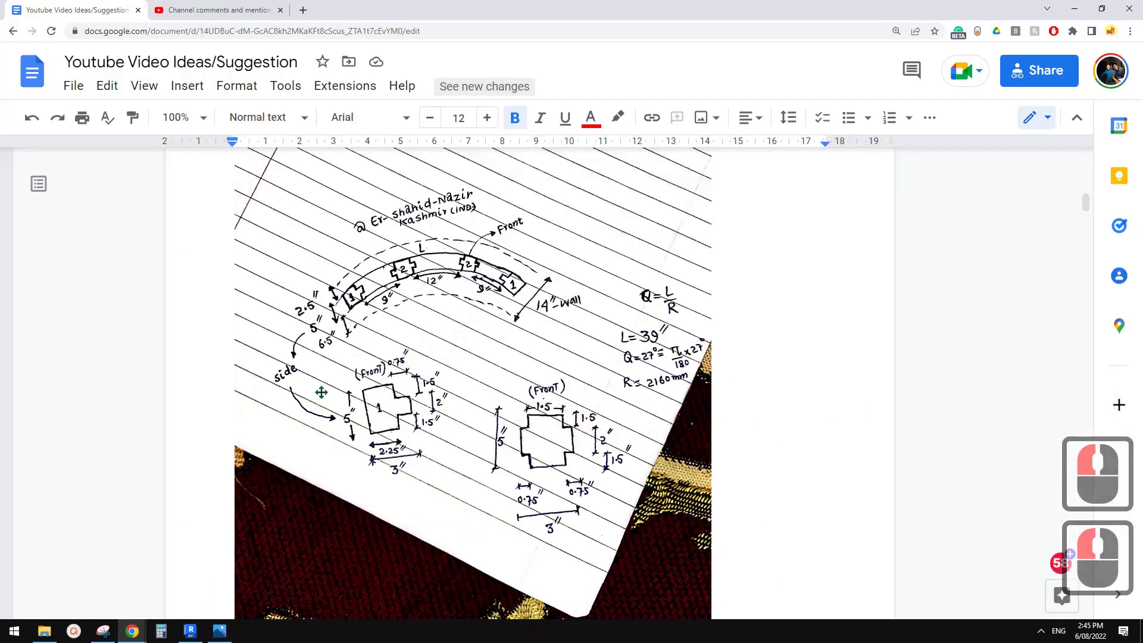
{"action": "left_click", "coordinate": [195, 637]}
{"action": "left_click", "coordinate": [708, 438]}
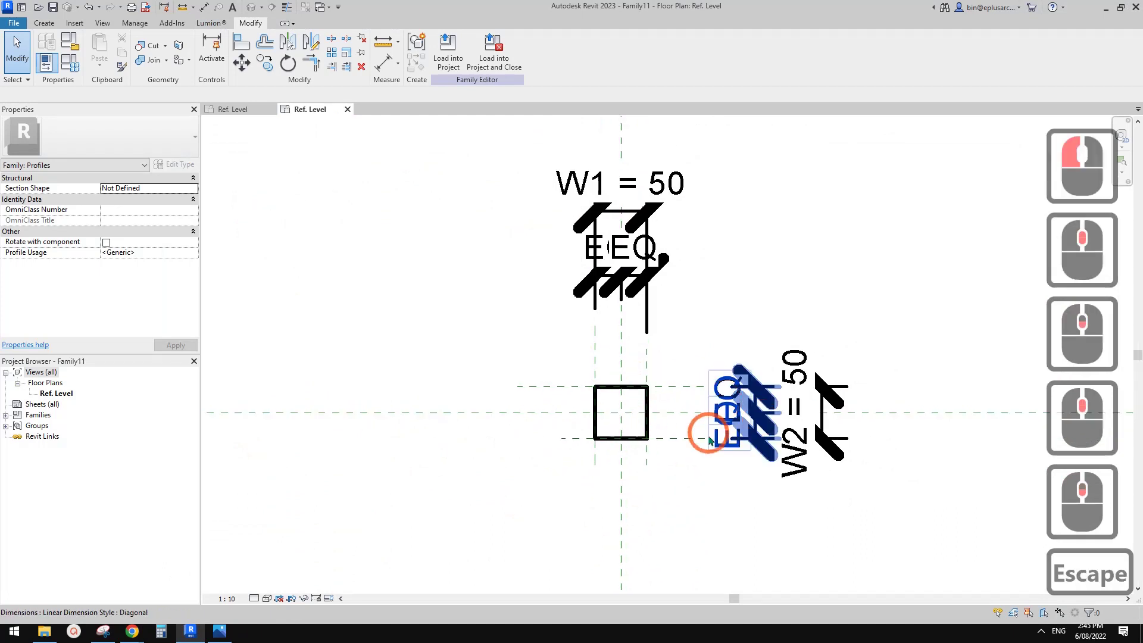
{"action": "scroll", "coordinate": [702, 438], "scroll_direction": "up", "scroll_amount": 2}
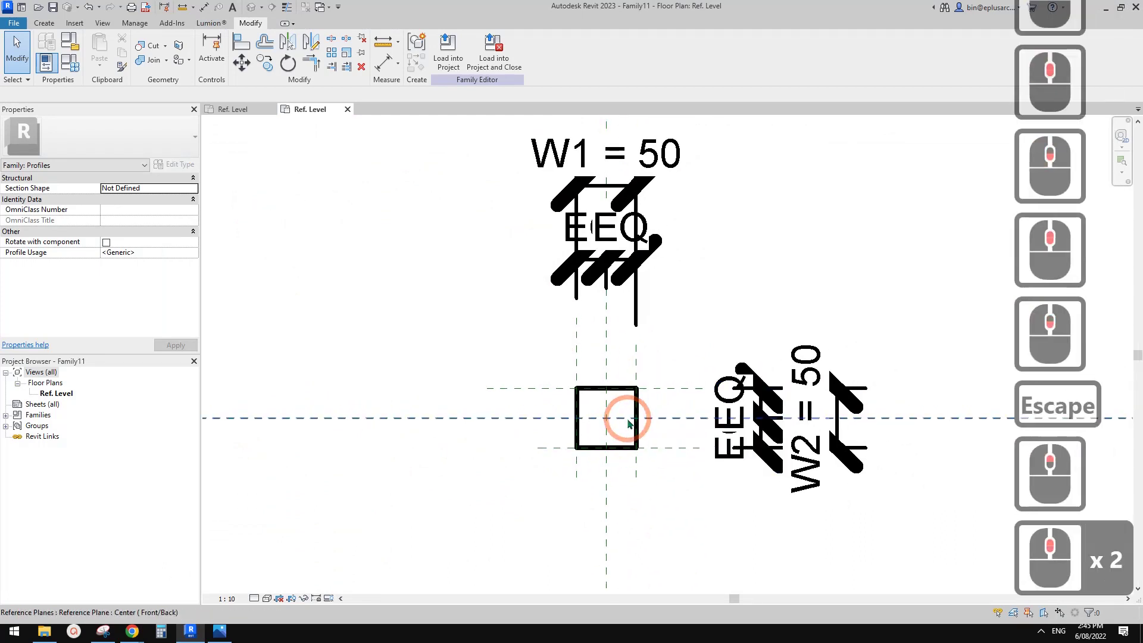
{"action": "middle_click_drag", "start_coordinate": [633, 435], "coordinate": [636, 441]}
{"action": "middle_click", "coordinate": [643, 444]}
{"action": "key", "text": "Escape"}
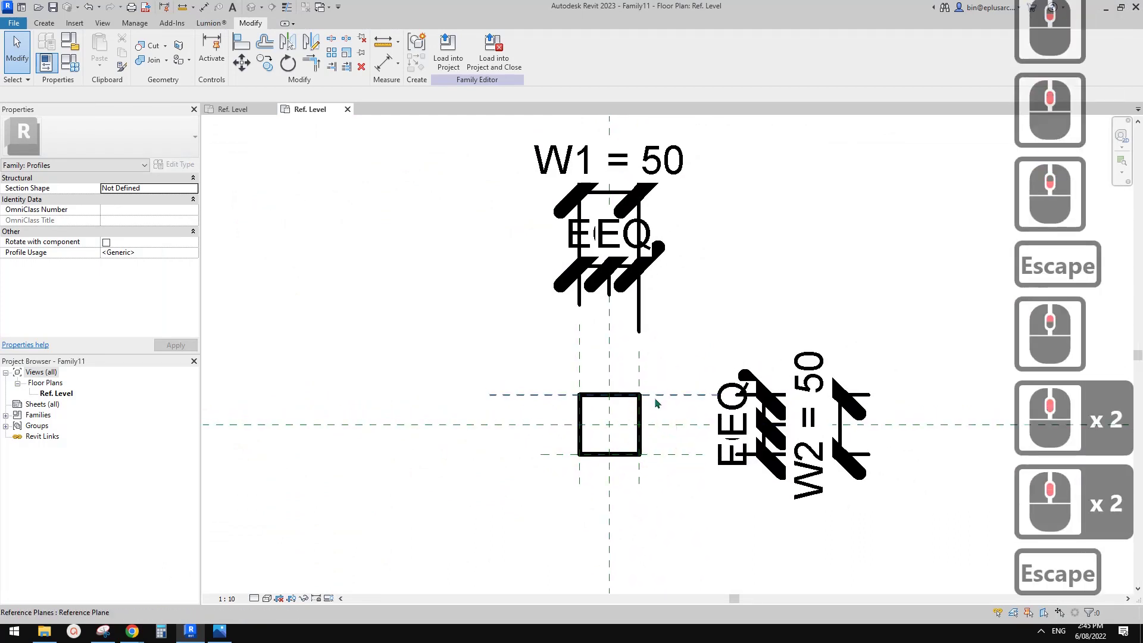
Load the W1 by W2 profile family into the curved window family.
{"action": "middle_click_drag", "start_coordinate": [654, 403], "coordinate": [638, 395]}
{"action": "key", "text": "Escape"}
{"action": "middle_click", "coordinate": [574, 224]}
{"action": "key", "text": "Escape"}
{"action": "left_click", "coordinate": [452, 51]}
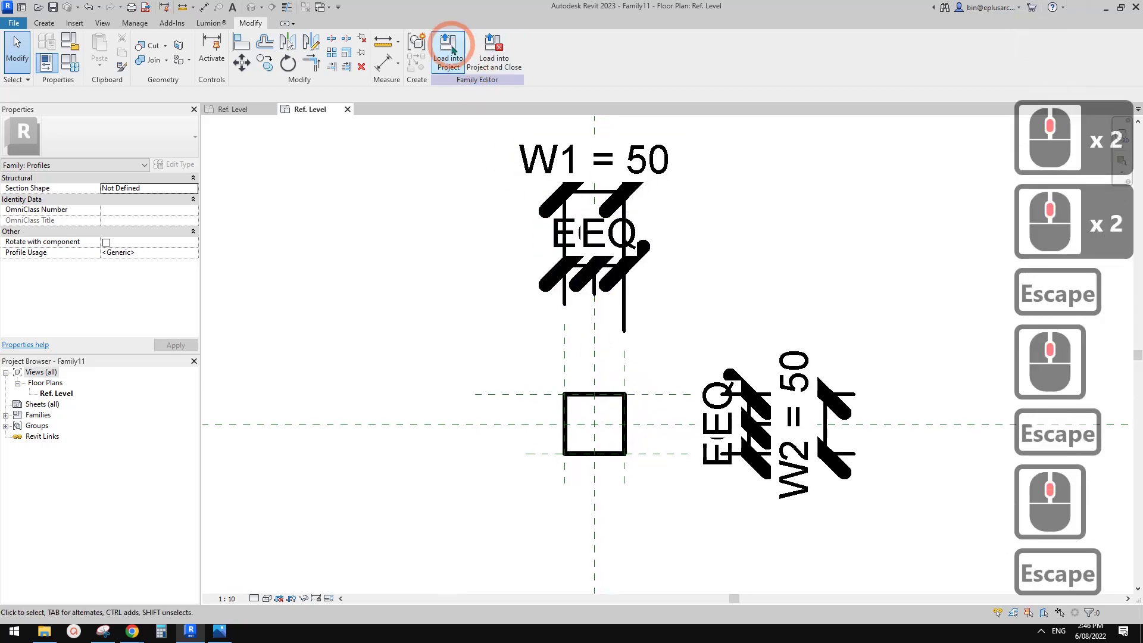
{"action": "middle_click", "coordinate": [635, 273]}
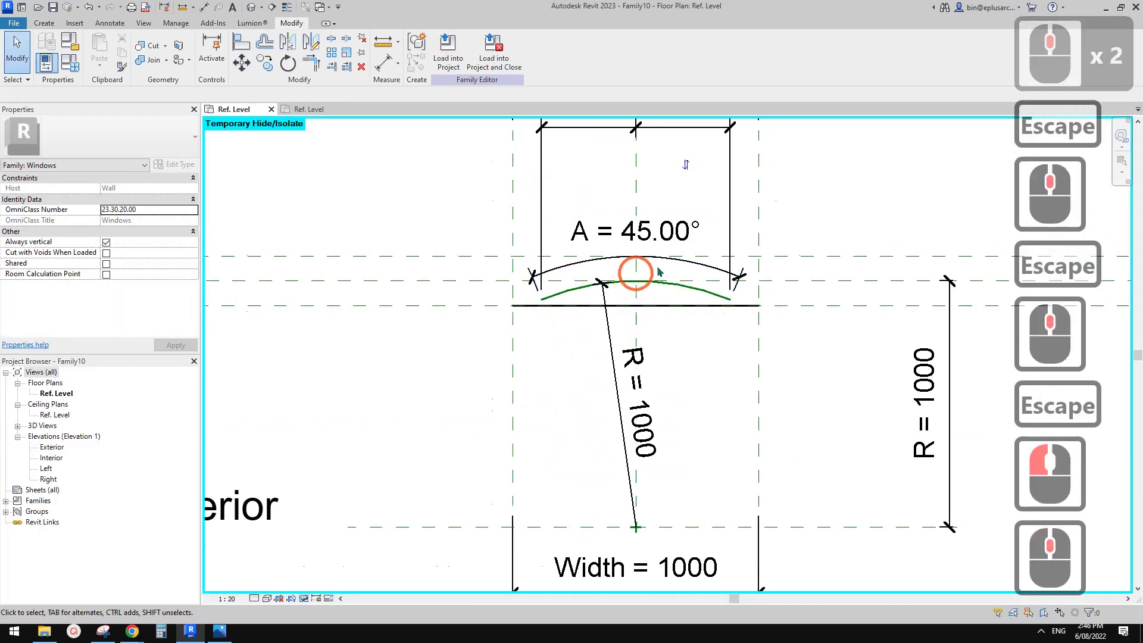
{"action": "scroll", "coordinate": [608, 273], "scroll_direction": "up", "scroll_amount": 3}
{"action": "scroll", "coordinate": [615, 275], "scroll_direction": "down", "scroll_amount": 1}
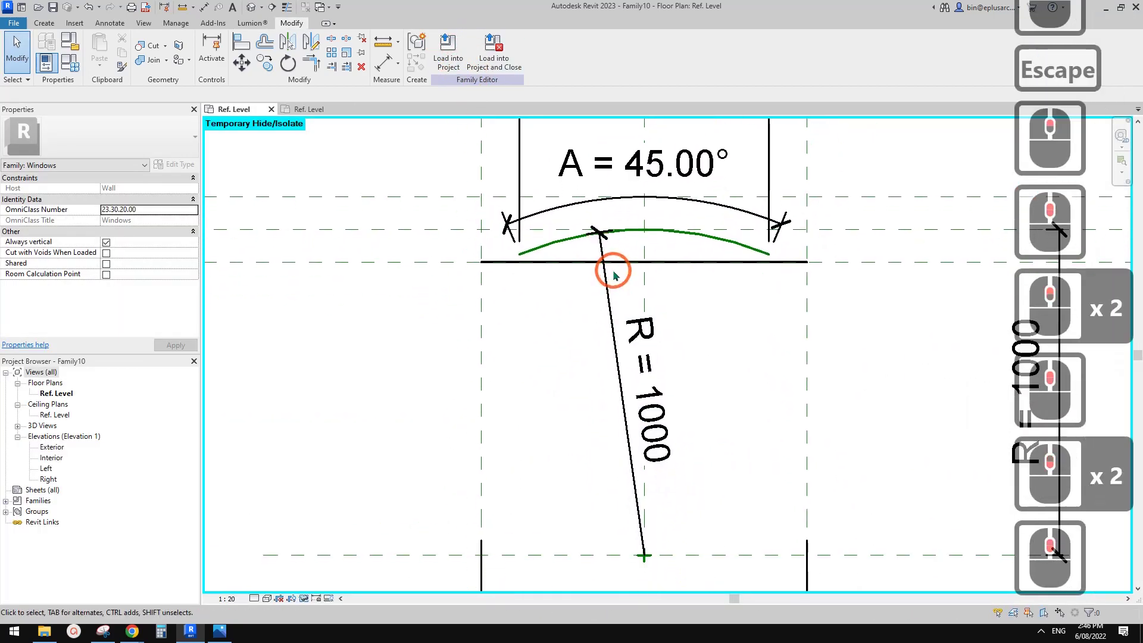
{"action": "scroll", "coordinate": [615, 275], "scroll_direction": "down", "scroll_amount": 1}
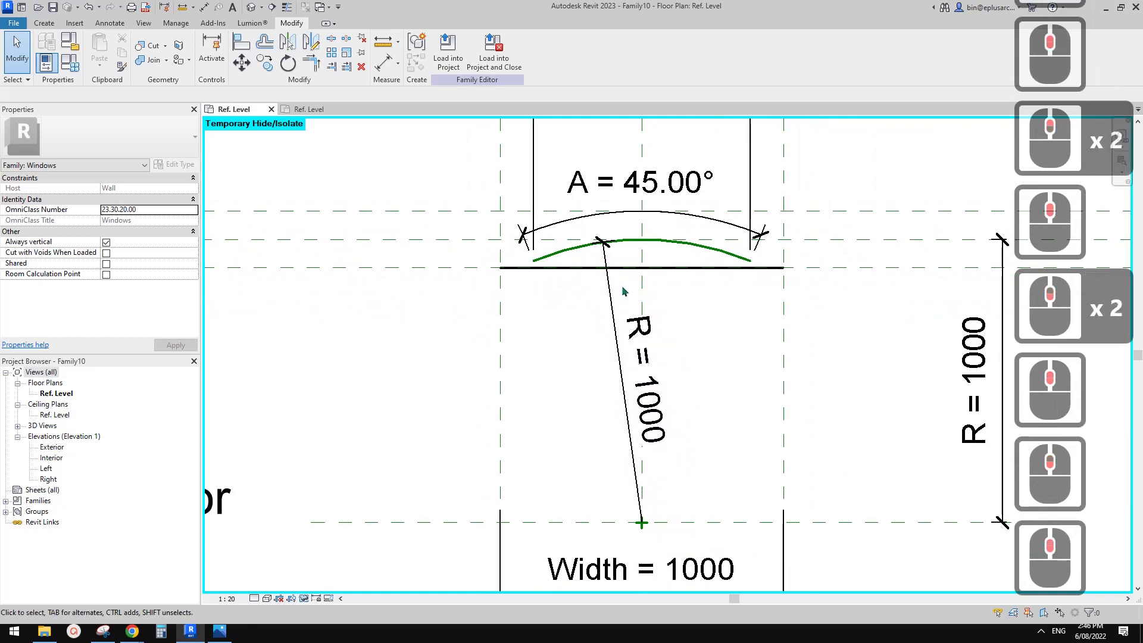
{"action": "scroll", "coordinate": [623, 290], "scroll_direction": "down", "scroll_amount": 2}
{"action": "mouse_move", "coordinate": [610, 311]}
{"action": "middle_mouse_down"}
{"action": "mouse_move", "coordinate": [615, 327]}
{"action": "mouse_move", "coordinate": [622, 300]}
{"action": "middle_mouse_up"}
{"action": "key", "text": "Escape"}
{"action": "middle_click_drag", "start_coordinate": [479, 217], "coordinate": [473, 221]}
{"action": "key", "text": "Escape"}
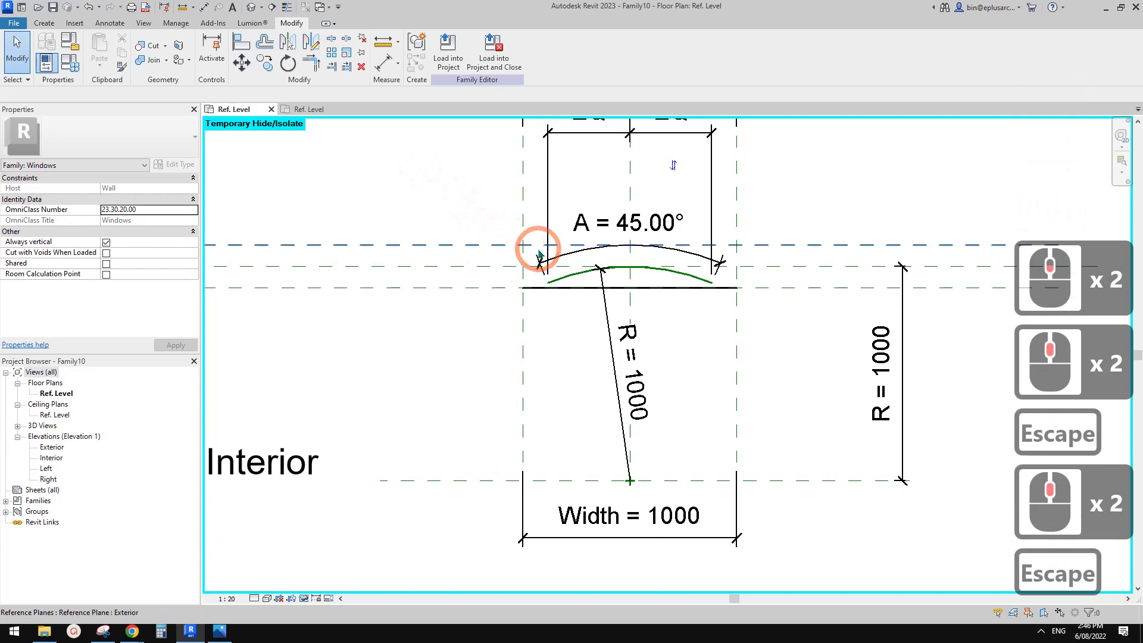
{"action": "key", "text": "Escape"}
{"action": "middle_click_drag", "start_coordinate": [553, 278], "coordinate": [579, 278]}
{"action": "key", "text": "Escape"}
{"action": "key", "text": "Escape"}
{"action": "scroll", "coordinate": [581, 269], "scroll_direction": "down", "scroll_amount": 1}
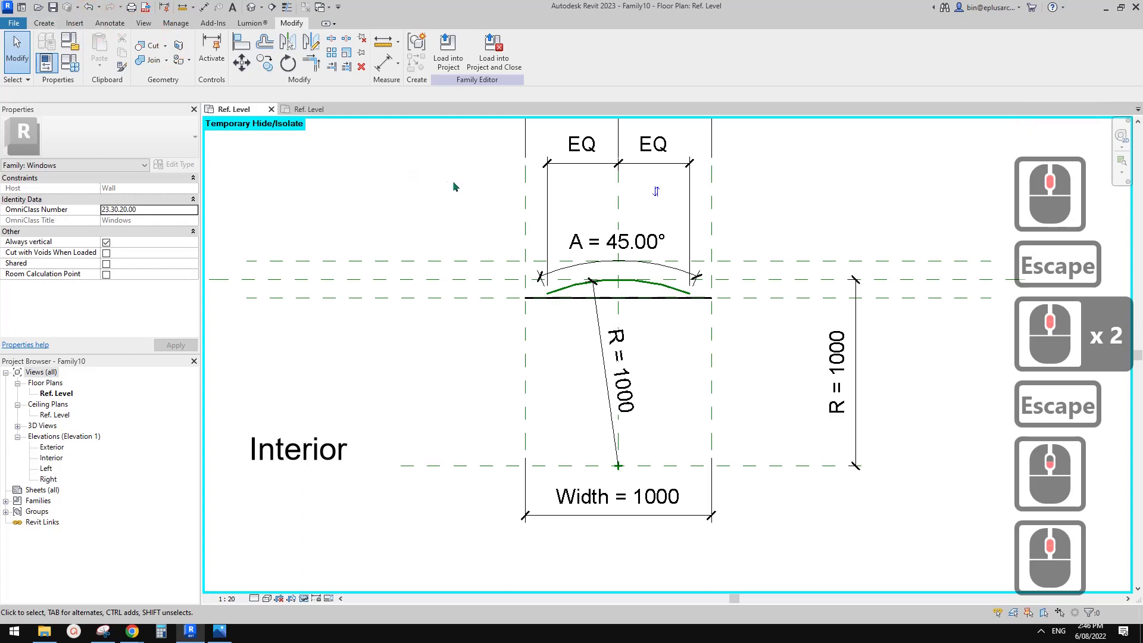
{"action": "middle_click_drag", "start_coordinate": [463, 189], "coordinate": [459, 178]}
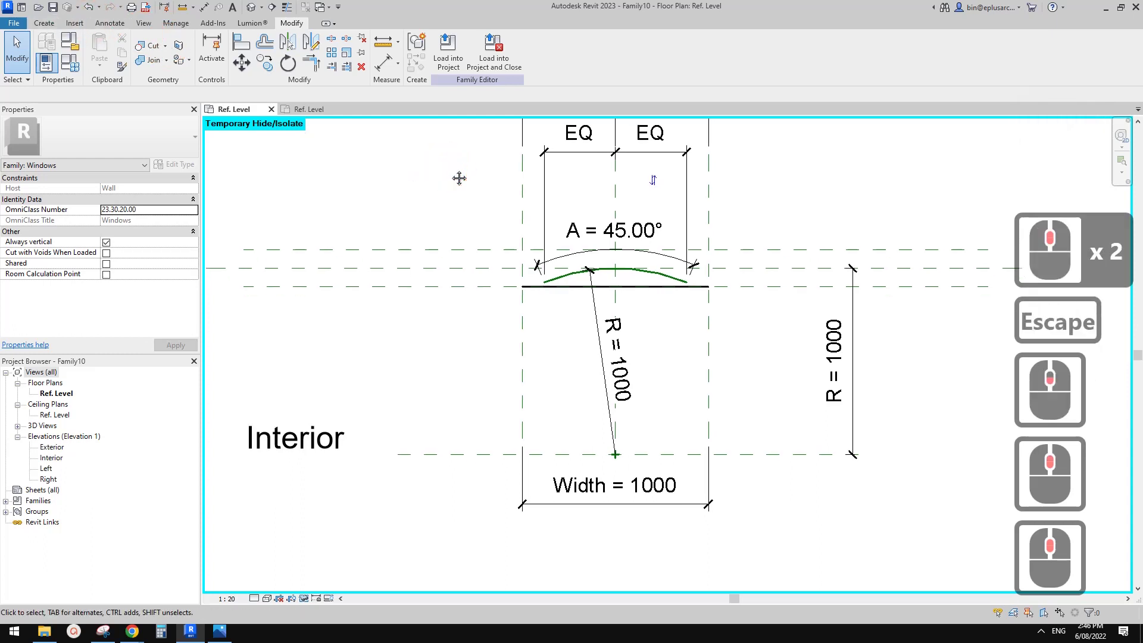
Start a sweep with a sketched path and open the Left elevation view.
{"action": "left_click", "coordinate": [44, 22]}
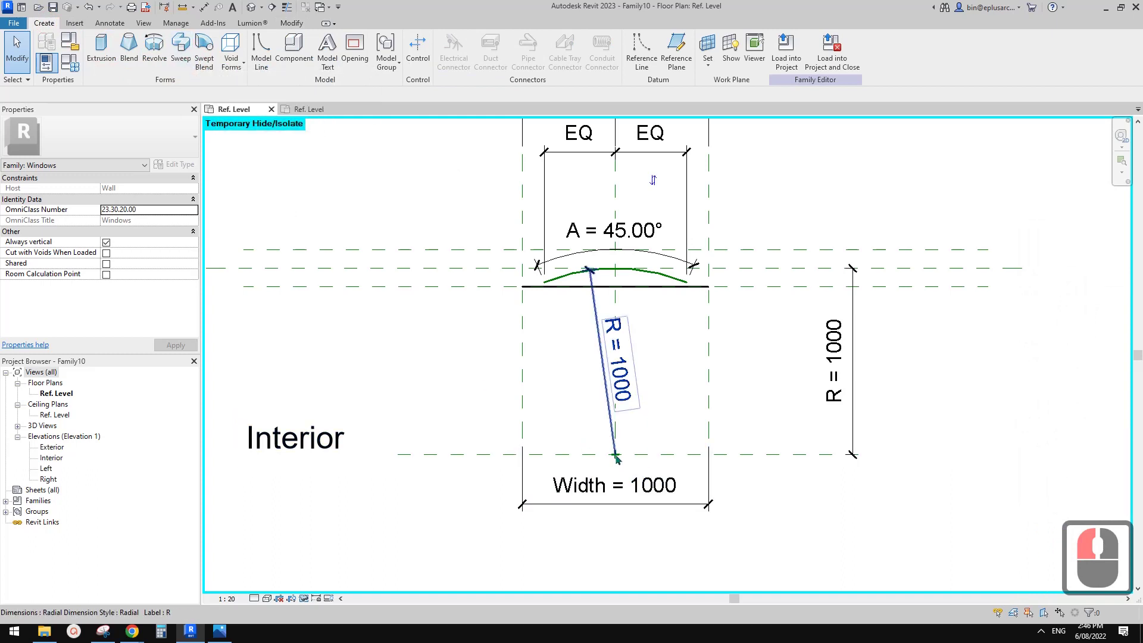
{"action": "middle_click_drag", "start_coordinate": [329, 407], "coordinate": [344, 393]}
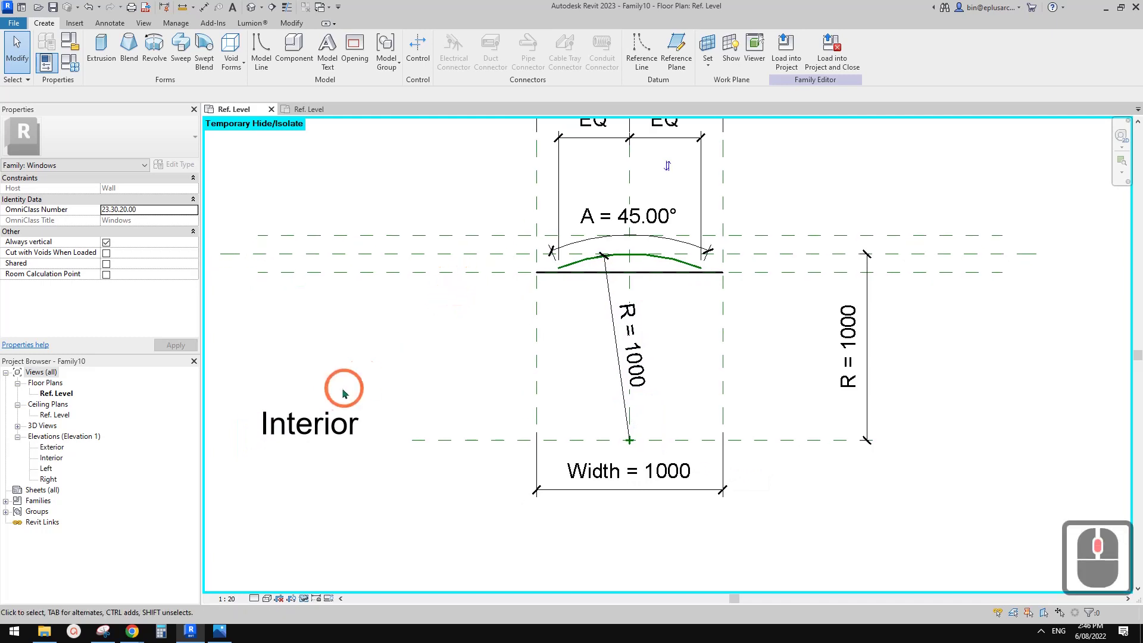
{"action": "middle_click_drag", "start_coordinate": [481, 148], "coordinate": [481, 155]}
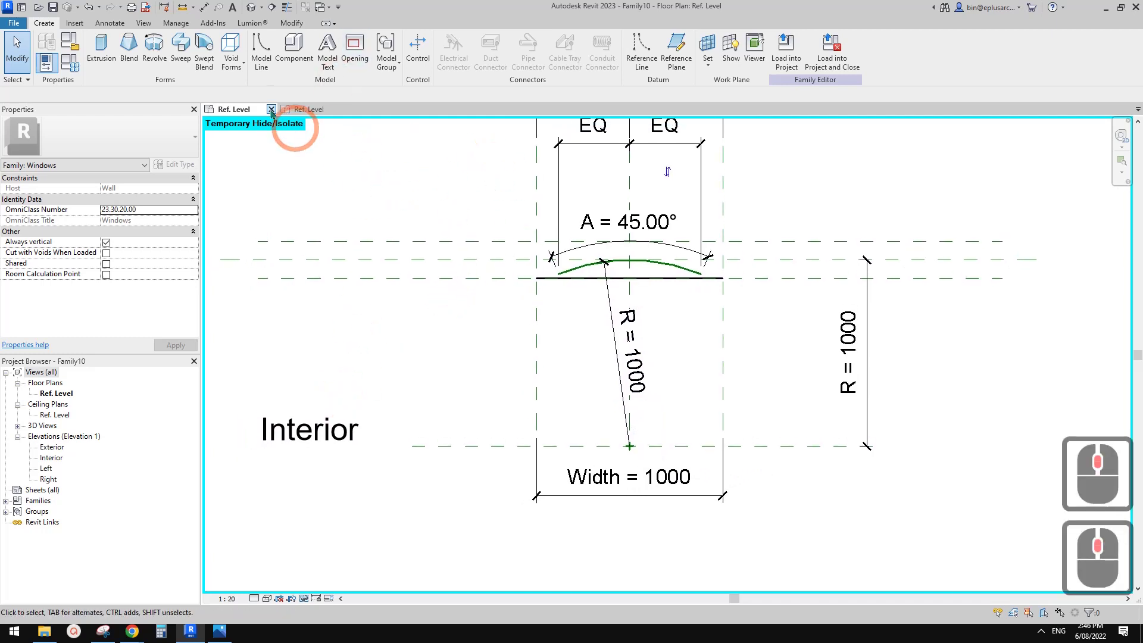
{"action": "left_click", "coordinate": [181, 62]}
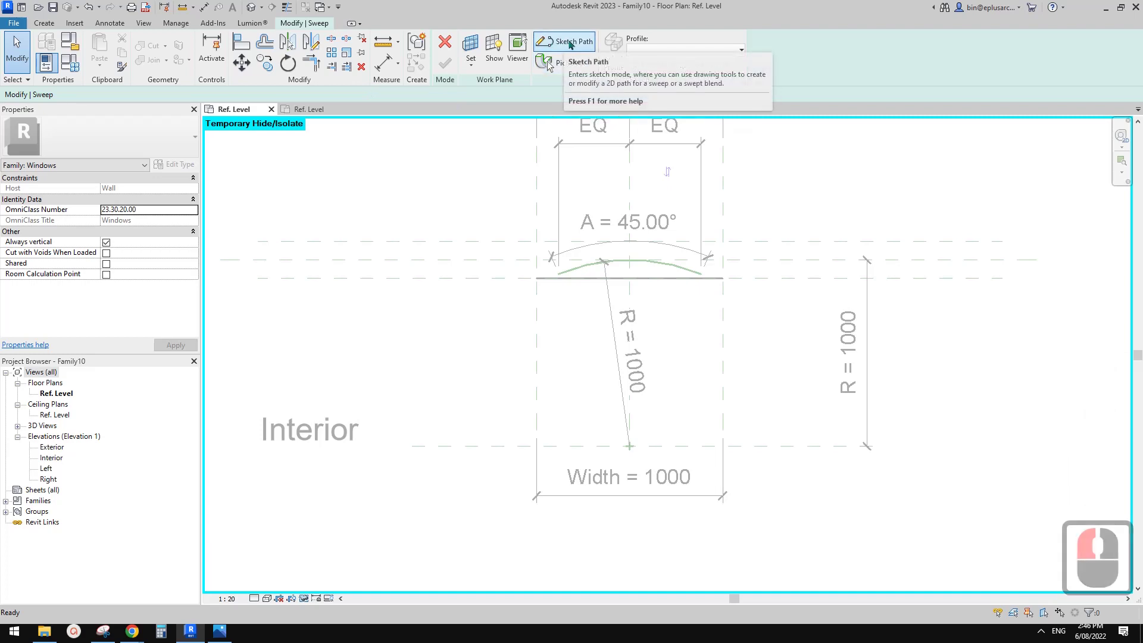
{"action": "left_click", "coordinate": [569, 44]}
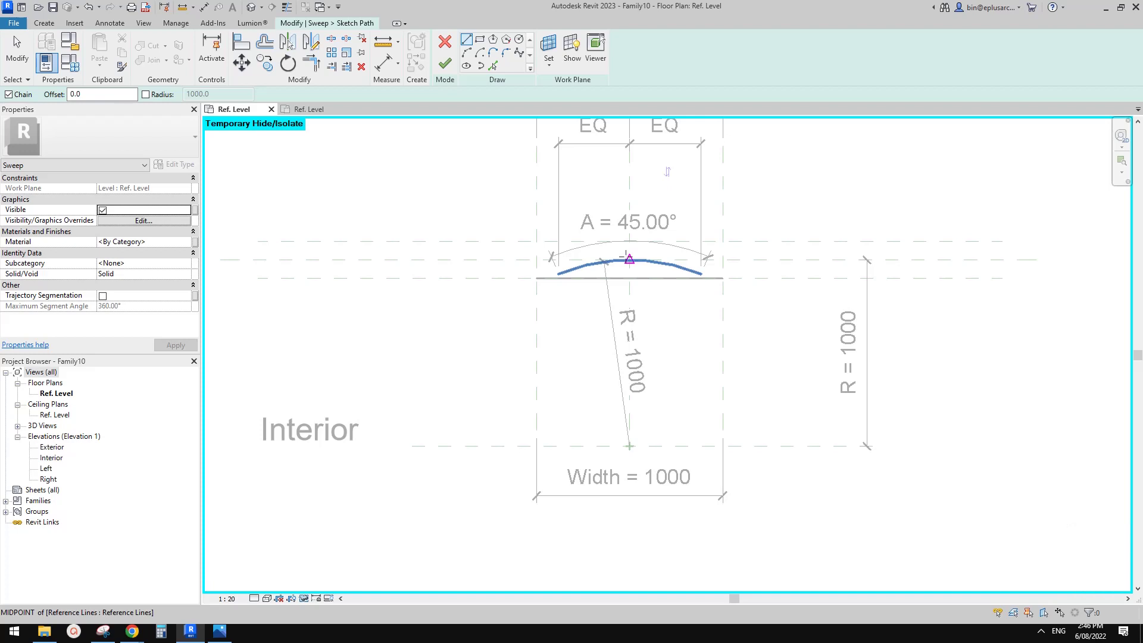
{"action": "middle_click_drag", "start_coordinate": [600, 348], "coordinate": [584, 325]}
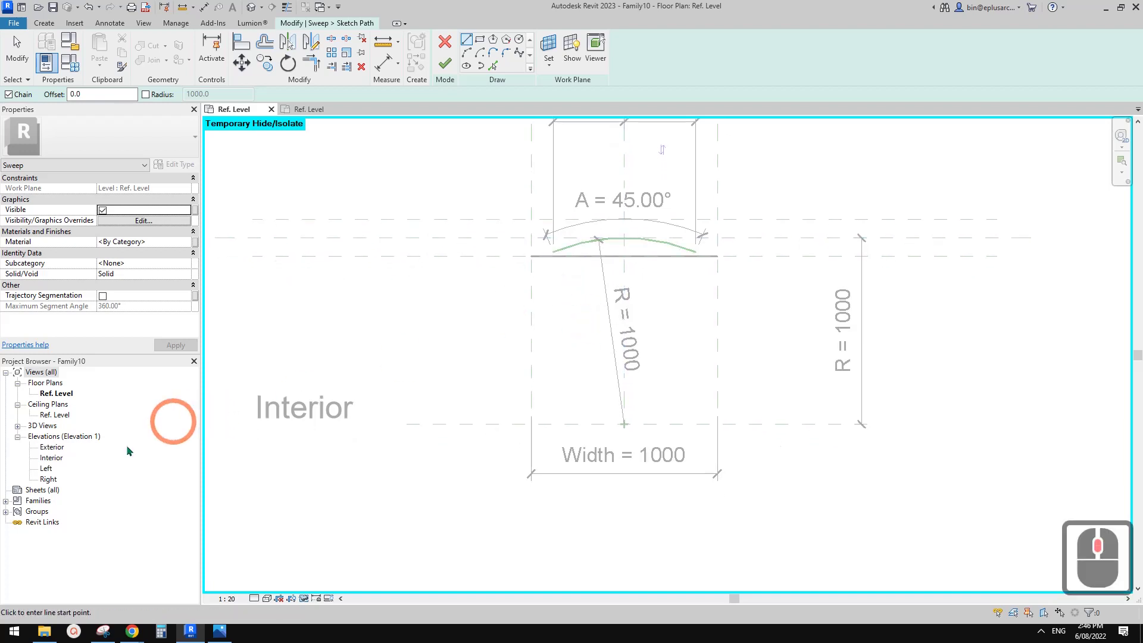
{"action": "double_click", "coordinate": [47, 469]}
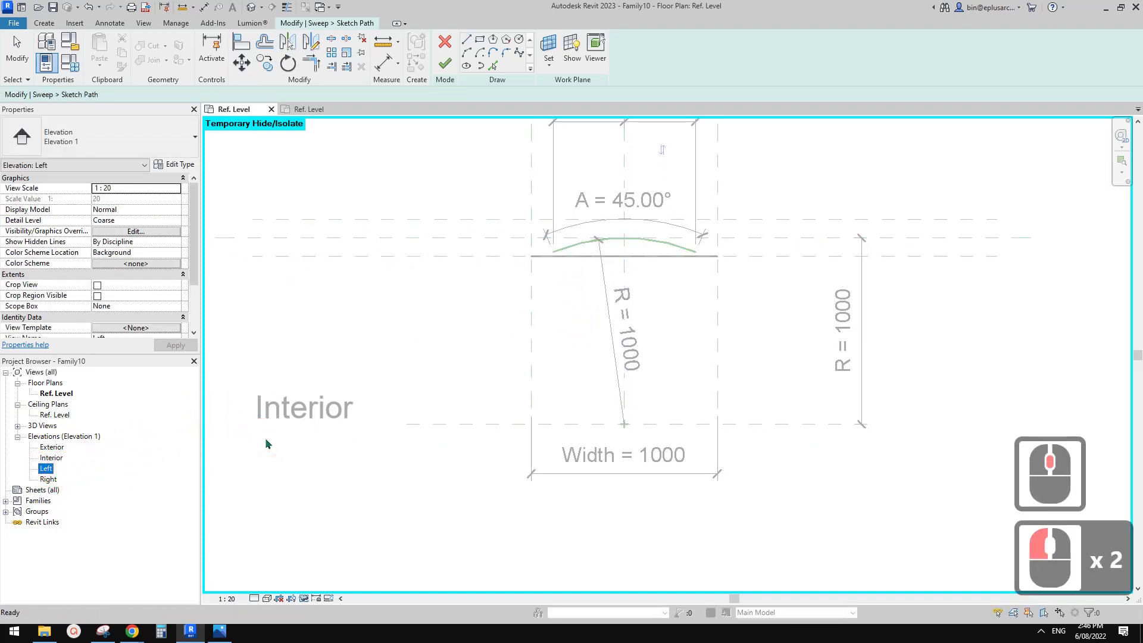
{"action": "double_click", "coordinate": [47, 469]}
{"action": "middle_click_drag", "start_coordinate": [654, 357], "coordinate": [630, 373]}
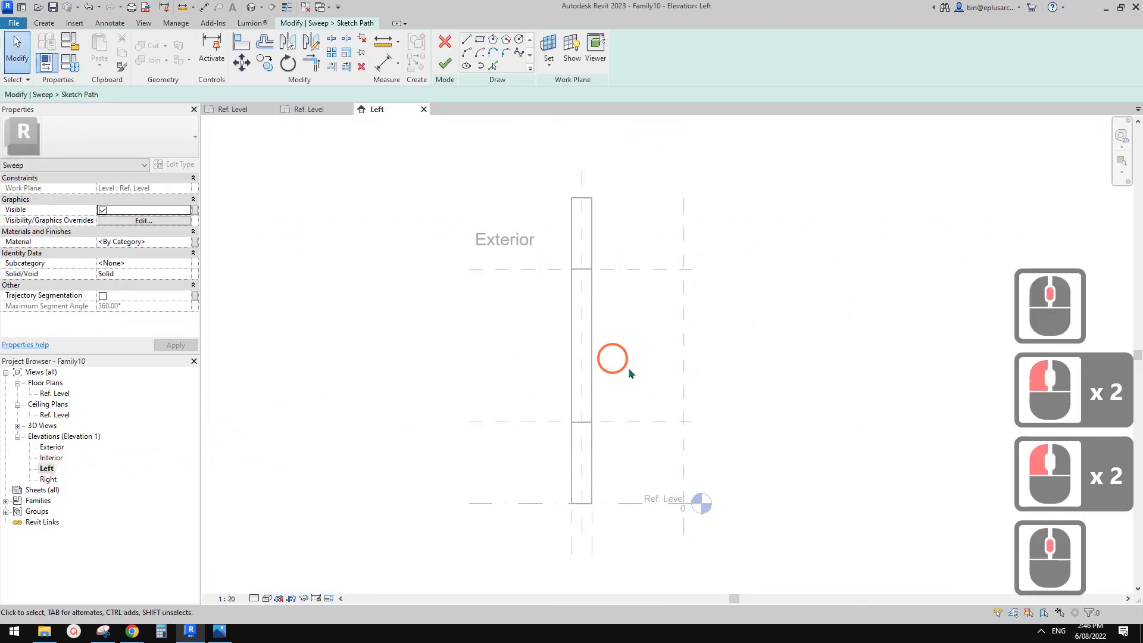
Try to pick the vertical reference plane on the wall's interior side as the sweep path, and undo the pick.
{"action": "scroll", "coordinate": [671, 297], "scroll_direction": "up", "scroll_amount": 1}
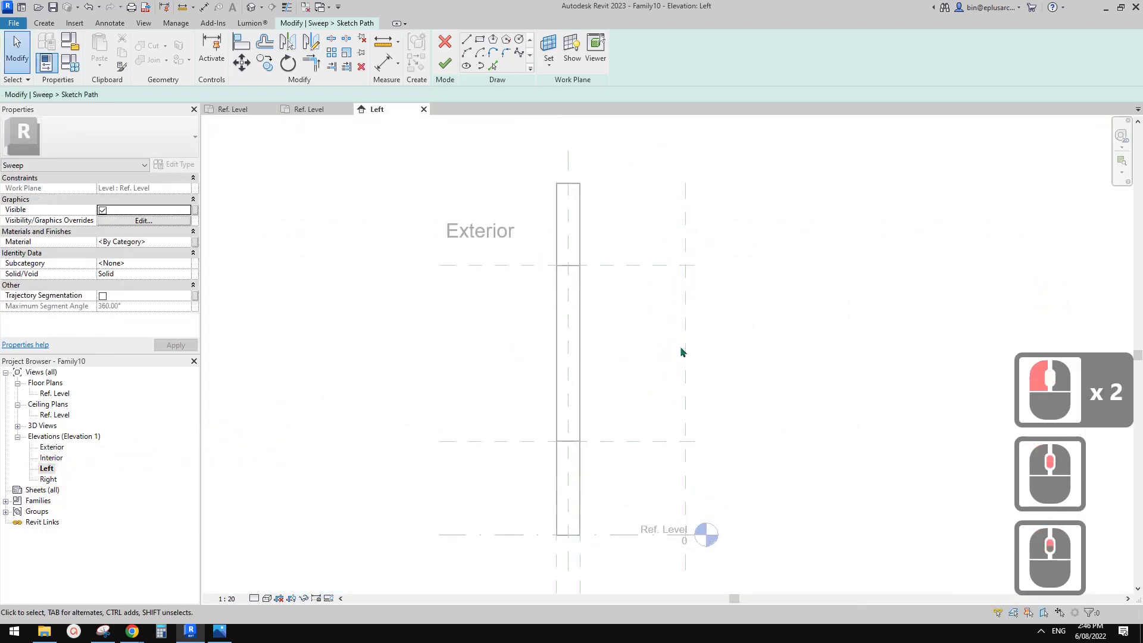
{"action": "middle_click_drag", "start_coordinate": [703, 367], "coordinate": [726, 340]}
{"action": "scroll", "coordinate": [708, 327], "scroll_direction": "up", "scroll_amount": 3}
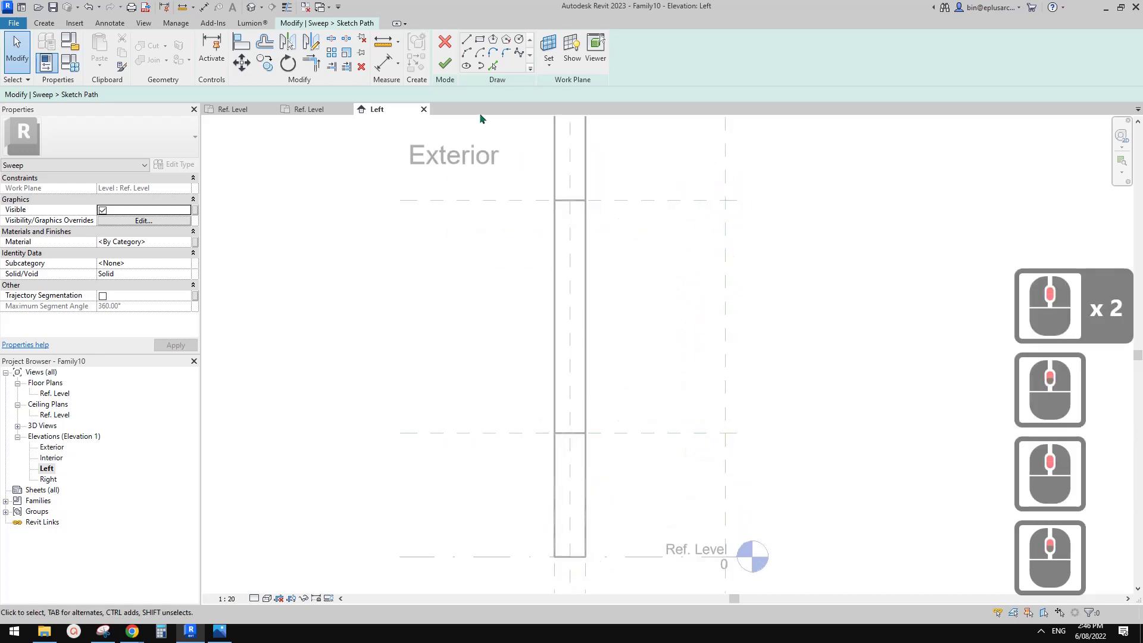
{"action": "left_click", "coordinate": [493, 67]}
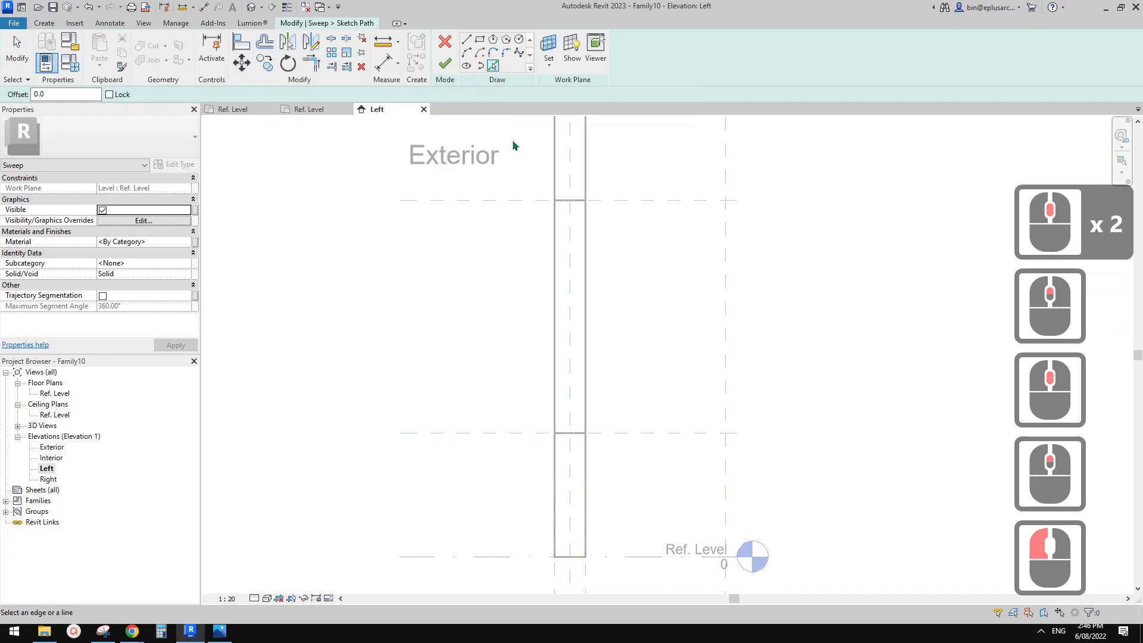
{"action": "left_click", "coordinate": [753, 306]}
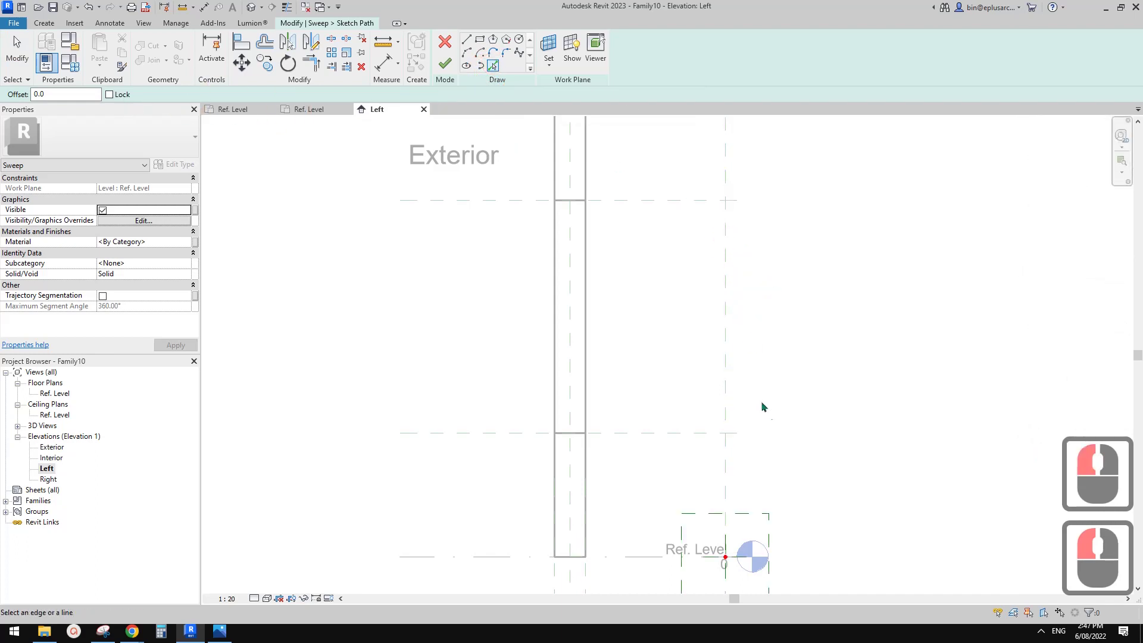
{"action": "scroll", "coordinate": [736, 334], "scroll_direction": "down", "scroll_amount": 1}
{"action": "middle_click_drag", "start_coordinate": [737, 421], "coordinate": [740, 429]}
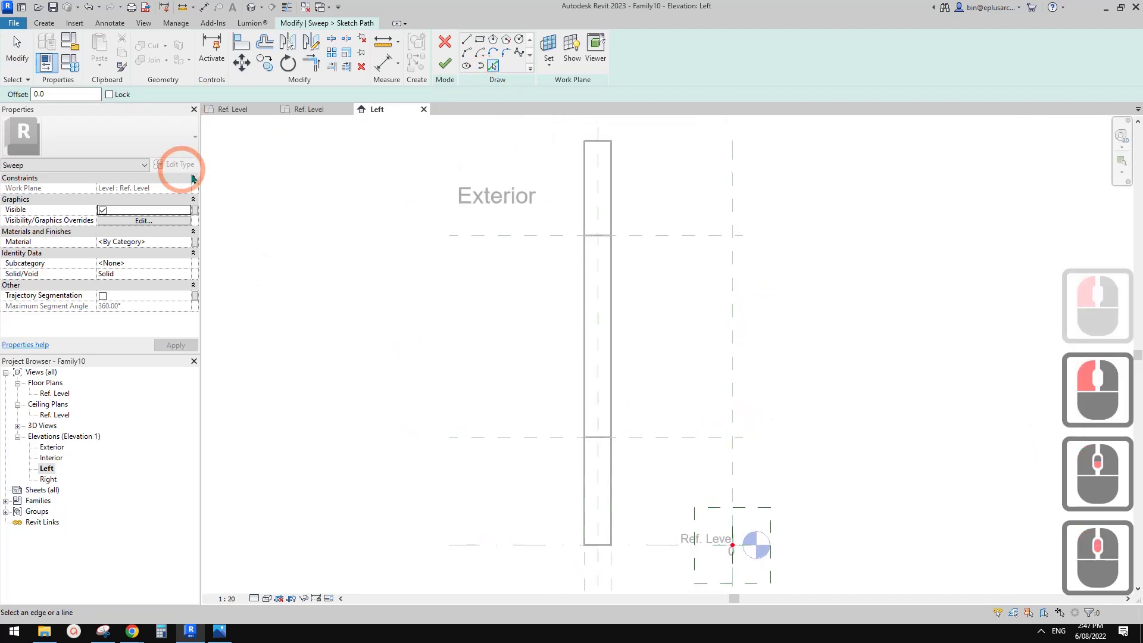
{"action": "key", "text": "Escape"}
{"action": "key", "text": "Escape"}
{"action": "scroll", "coordinate": [765, 513], "scroll_direction": "down", "scroll_amount": 1}
{"action": "mouse_move", "coordinate": [764, 512]}
{"action": "middle_mouse_down"}
{"action": "mouse_move", "coordinate": [758, 442]}
{"action": "mouse_move", "coordinate": [719, 448]}
{"action": "mouse_move", "coordinate": [711, 471]}
{"action": "middle_mouse_up"}
{"action": "key", "text": "ctrl+z"}
{"action": "key", "text": "Escape"}
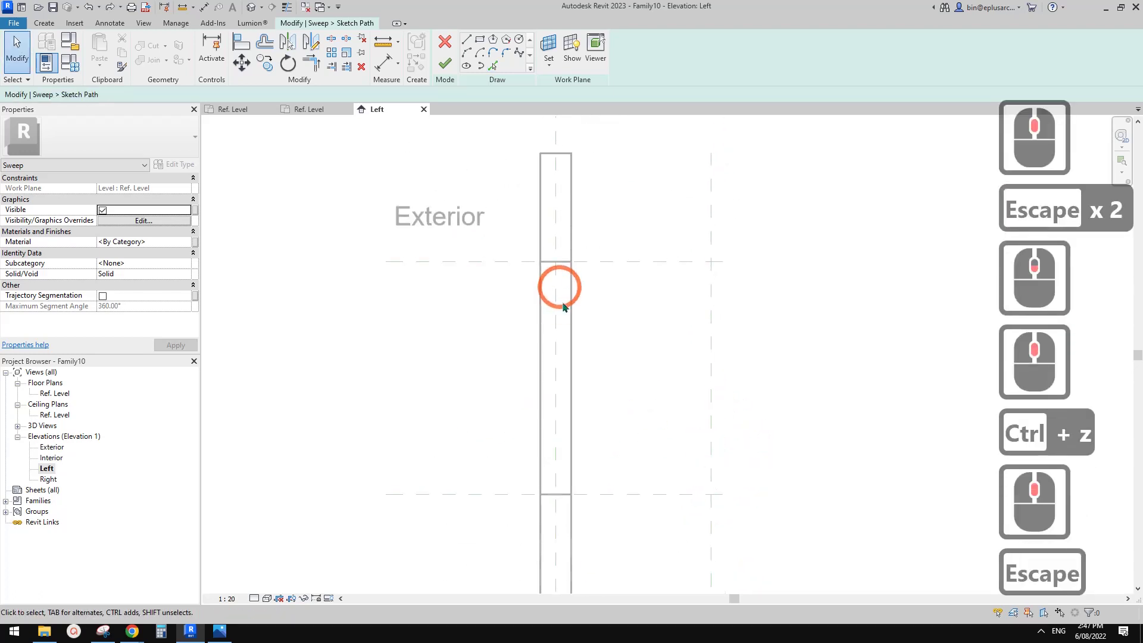
Set the sweep path's work plane to Reference Plane : Center (Left/Right) and work in the Left elevation.
{"action": "scroll", "coordinate": [588, 332], "scroll_direction": "up", "scroll_amount": 1}
{"action": "middle_click_drag", "start_coordinate": [612, 344], "coordinate": [613, 310]}
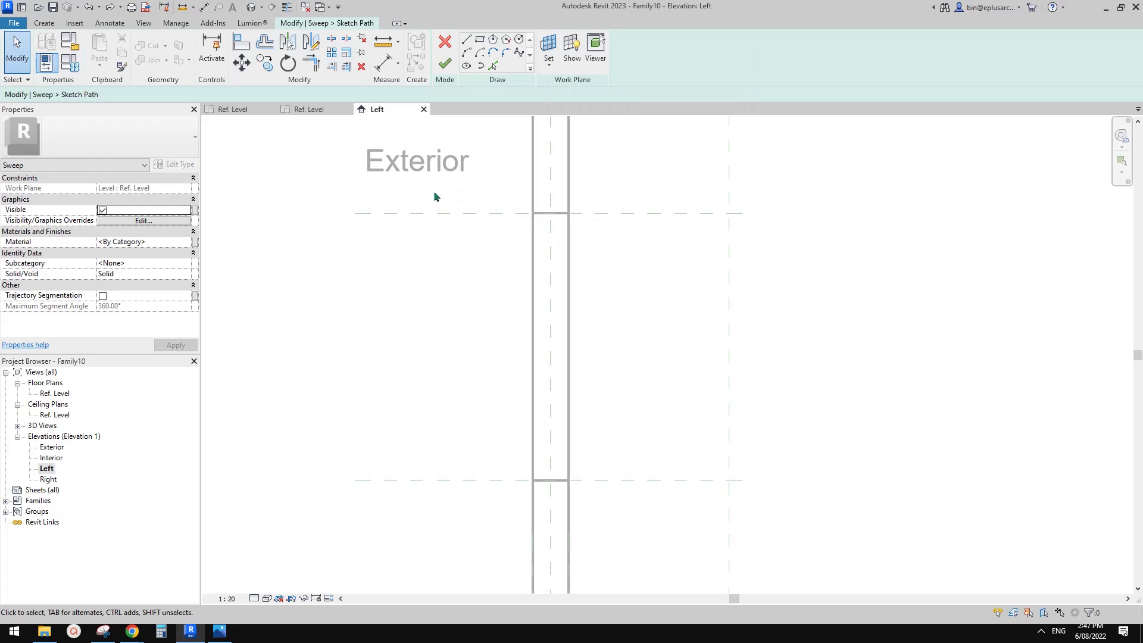
{"action": "double_click", "coordinate": [55, 393]}
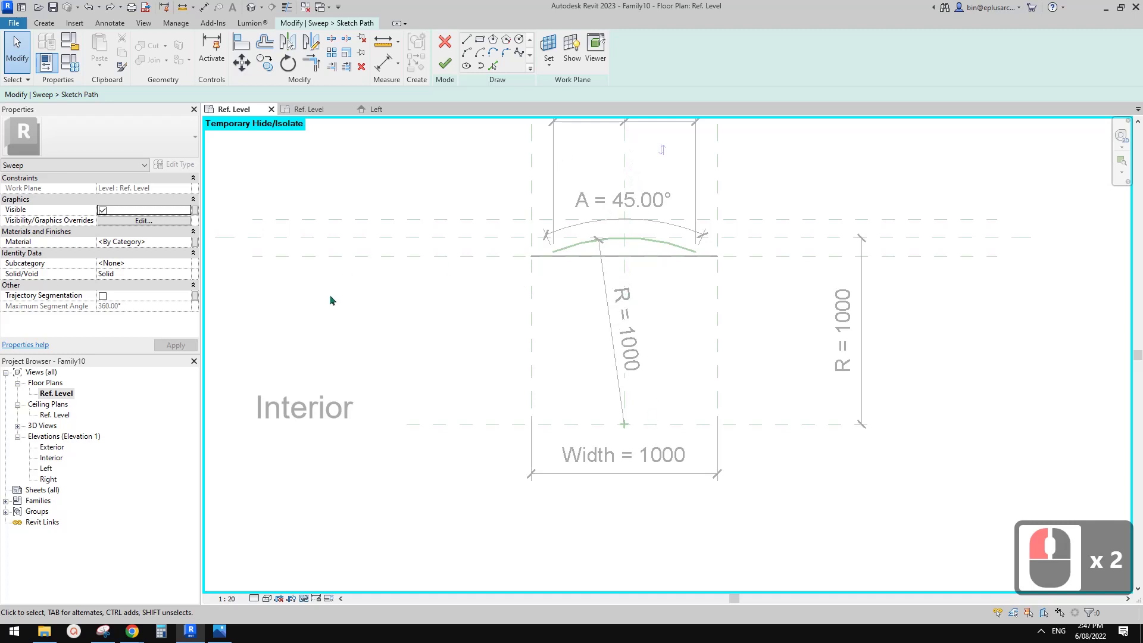
{"action": "double_click", "coordinate": [50, 468]}
{"action": "left_click", "coordinate": [548, 51]}
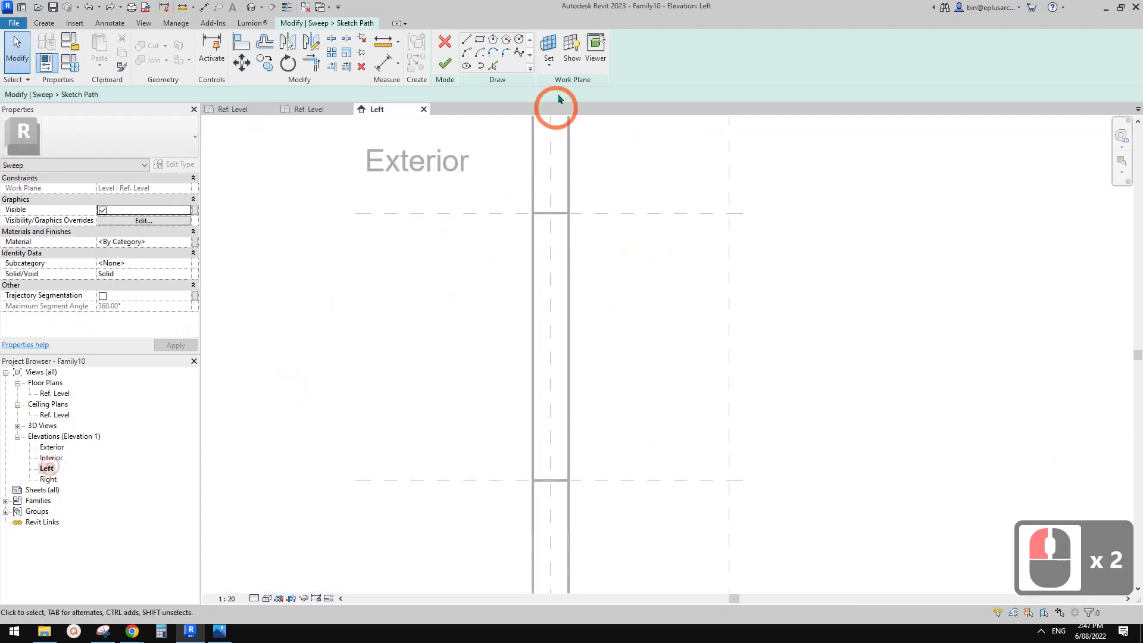
{"action": "left_click", "coordinate": [584, 315]}
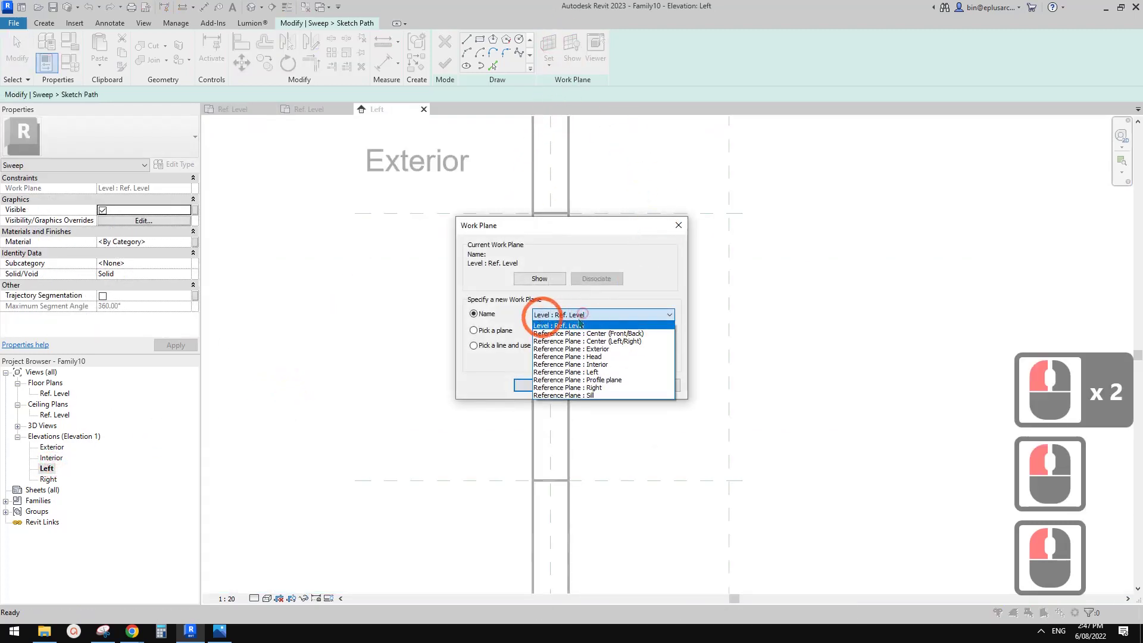
{"action": "left_click", "coordinate": [601, 341]}
{"action": "left_click", "coordinate": [548, 385]}
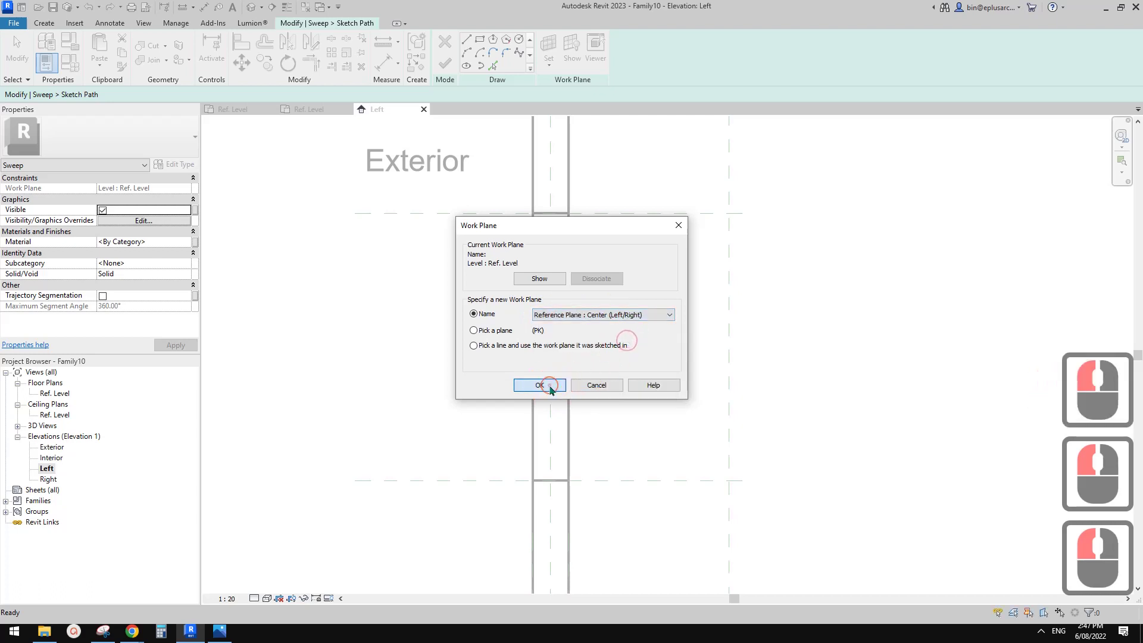
{"action": "middle_click_drag", "start_coordinate": [616, 357], "coordinate": [610, 357]}
Create the sweep path by picking the vertical reference plane on the wall's interior side, and lock the line to it.
{"action": "left_click", "coordinate": [493, 65]}
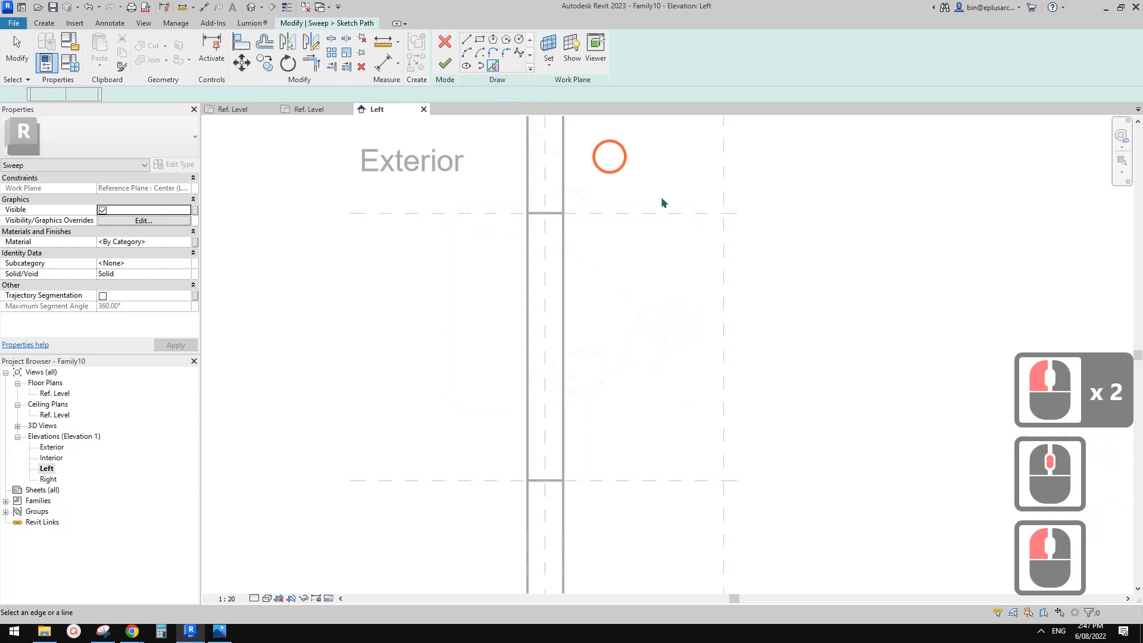
{"action": "left_click", "coordinate": [725, 271]}
{"action": "left_click", "coordinate": [737, 343]}
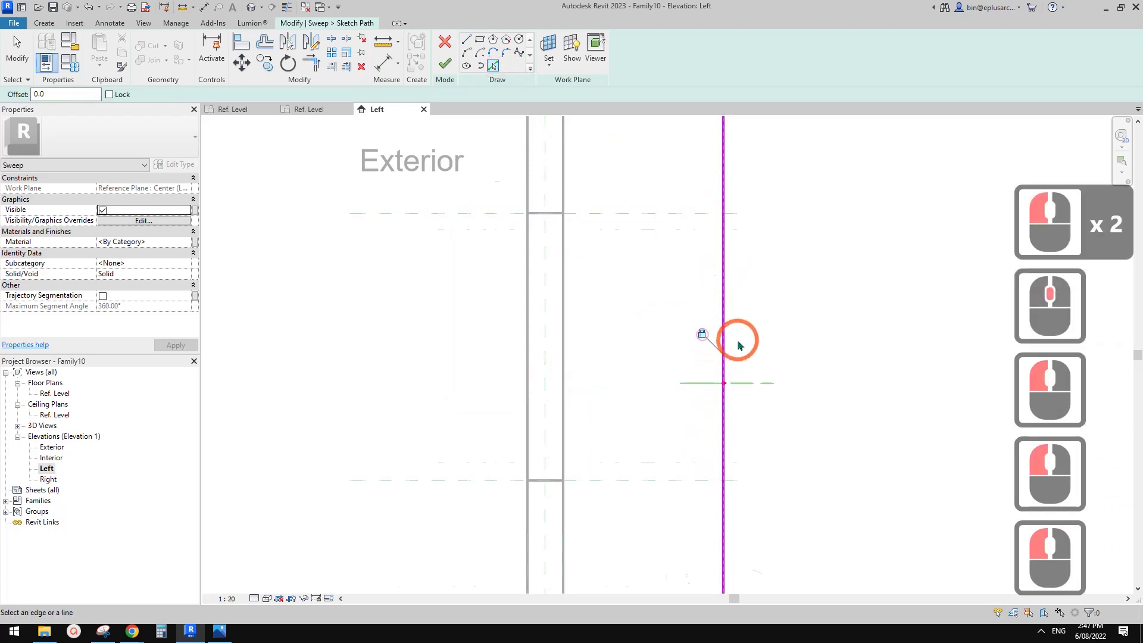
Align the upper end of the sweep path line to the Head reference plane and lock it.
{"action": "scroll", "coordinate": [735, 345], "scroll_direction": "down", "scroll_amount": 3}
{"action": "key", "text": "a"}
{"action": "key", "text": "l"}
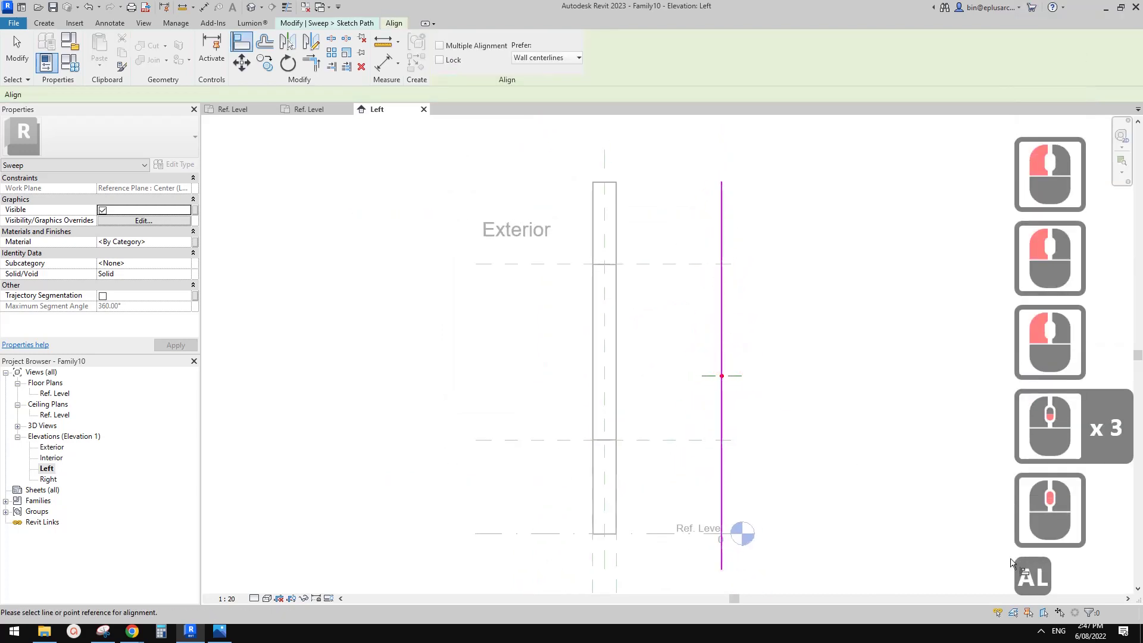
{"action": "left_click", "coordinate": [679, 262]}
{"action": "left_click", "coordinate": [719, 180]}
{"action": "left_click", "coordinate": [649, 263]}
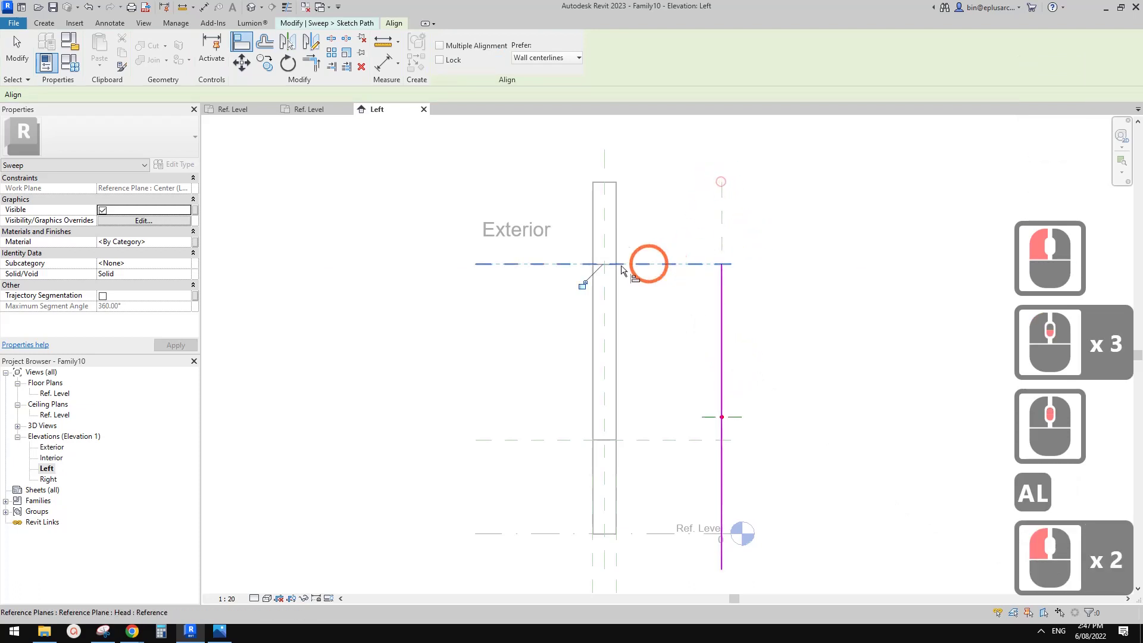
Align the lower end of the sweep path line to the Sill reference plane and lock it, ending the alignment.
{"action": "left_click", "coordinate": [691, 439]}
{"action": "left_click", "coordinate": [722, 553]}
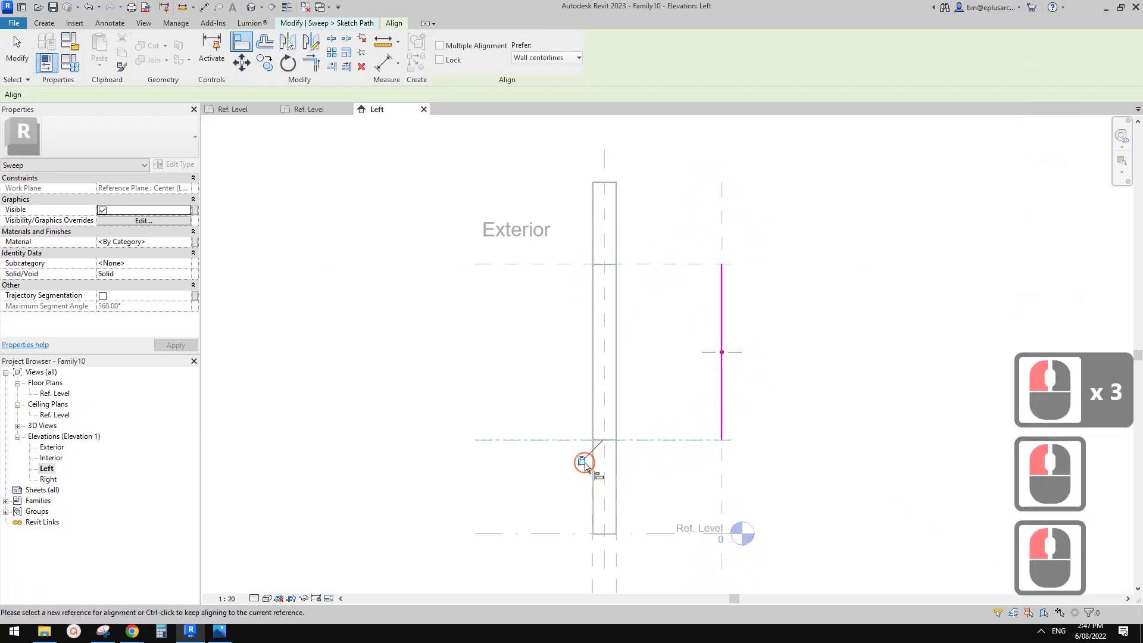
{"action": "left_click", "coordinate": [583, 462]}
{"action": "middle_click_drag", "start_coordinate": [674, 314], "coordinate": [653, 276]}
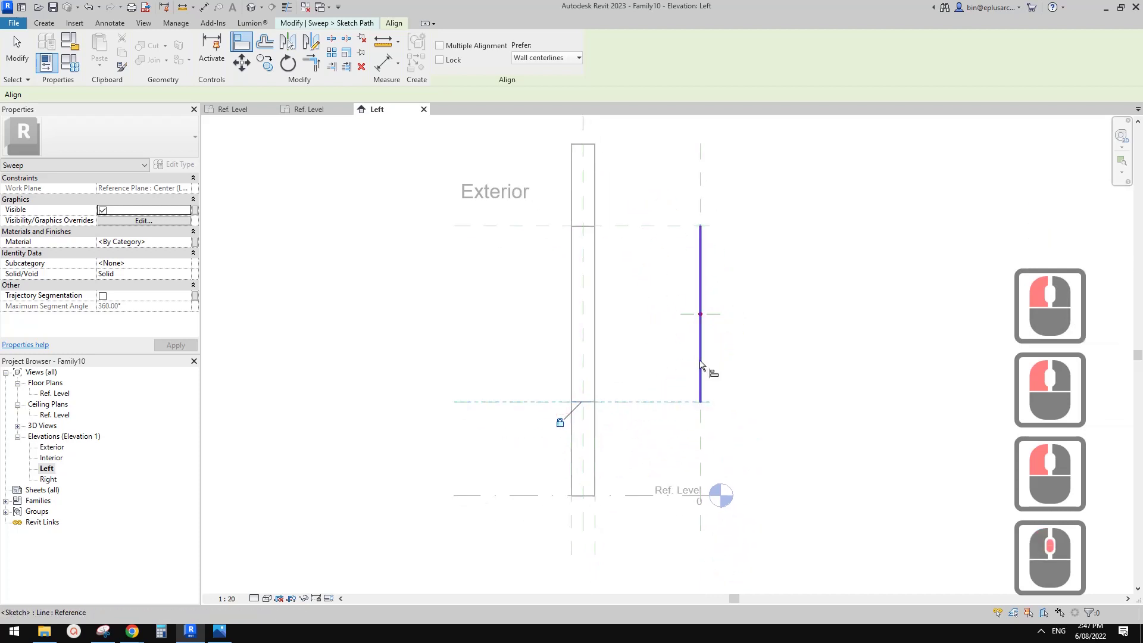
{"action": "scroll", "coordinate": [688, 241], "scroll_direction": "up", "scroll_amount": 2}
{"action": "key", "text": "Escape"}
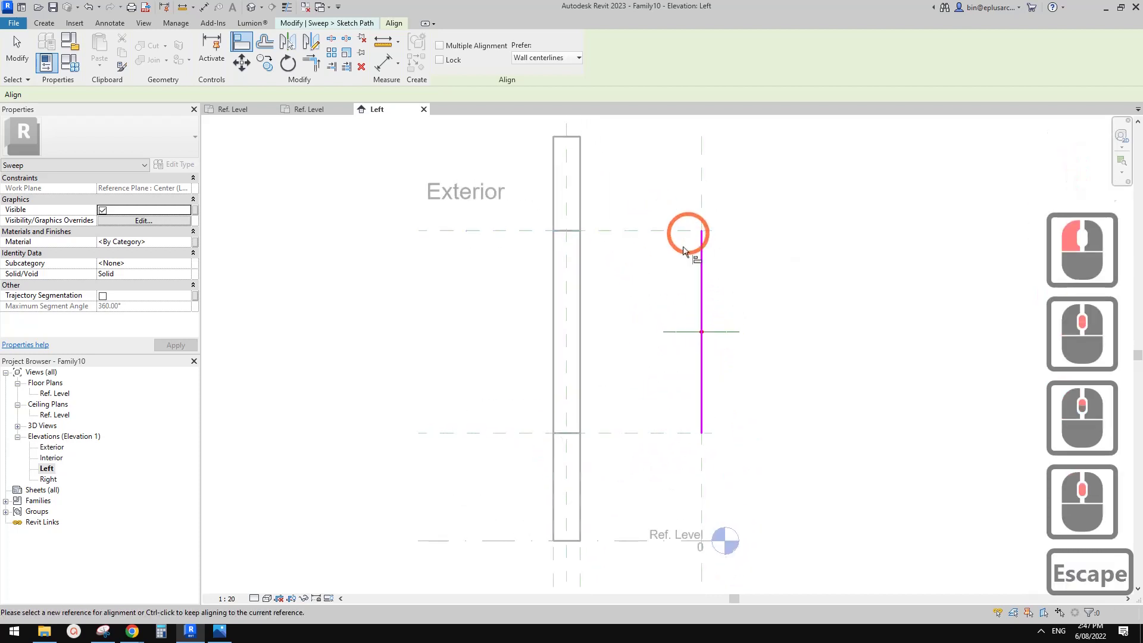
{"action": "scroll", "coordinate": [676, 268], "scroll_direction": "up", "scroll_amount": 2}
{"action": "mouse_move", "coordinate": [678, 273]}
{"action": "middle_mouse_down"}
{"action": "mouse_move", "coordinate": [689, 257]}
{"action": "mouse_move", "coordinate": [659, 262]}
{"action": "middle_mouse_up"}
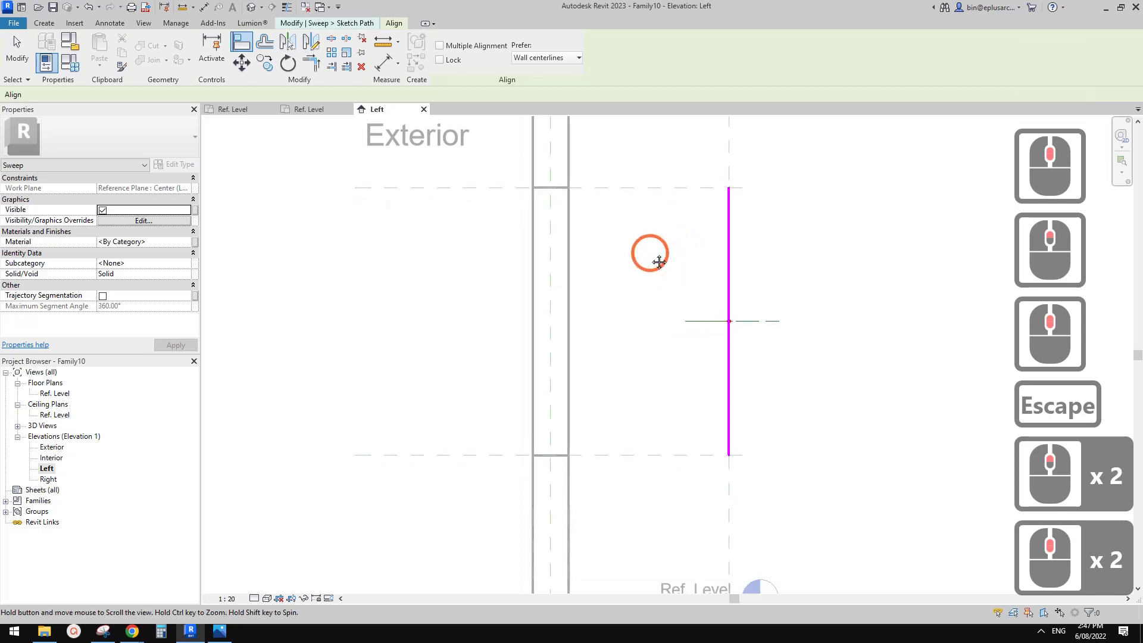
{"action": "left_click", "coordinate": [558, 223]}
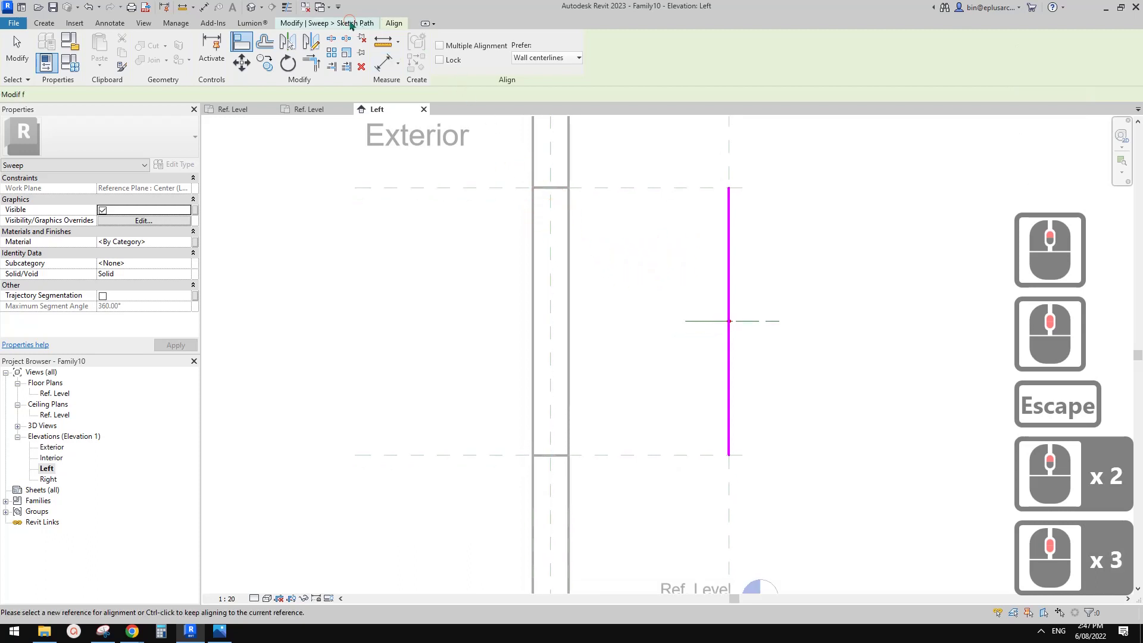
Finish the sweep path sketch and assign the loaded Family11 profile to the sweep.
{"action": "left_click", "coordinate": [587, 179]}
{"action": "left_click", "coordinate": [445, 66]}
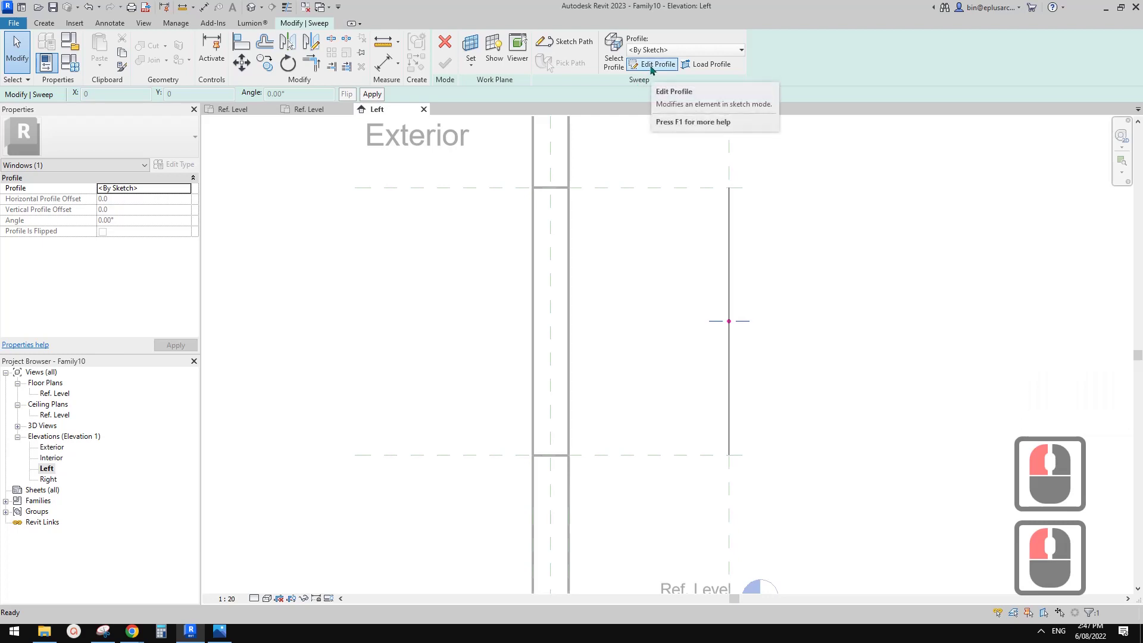
{"action": "left_click", "coordinate": [649, 66]}
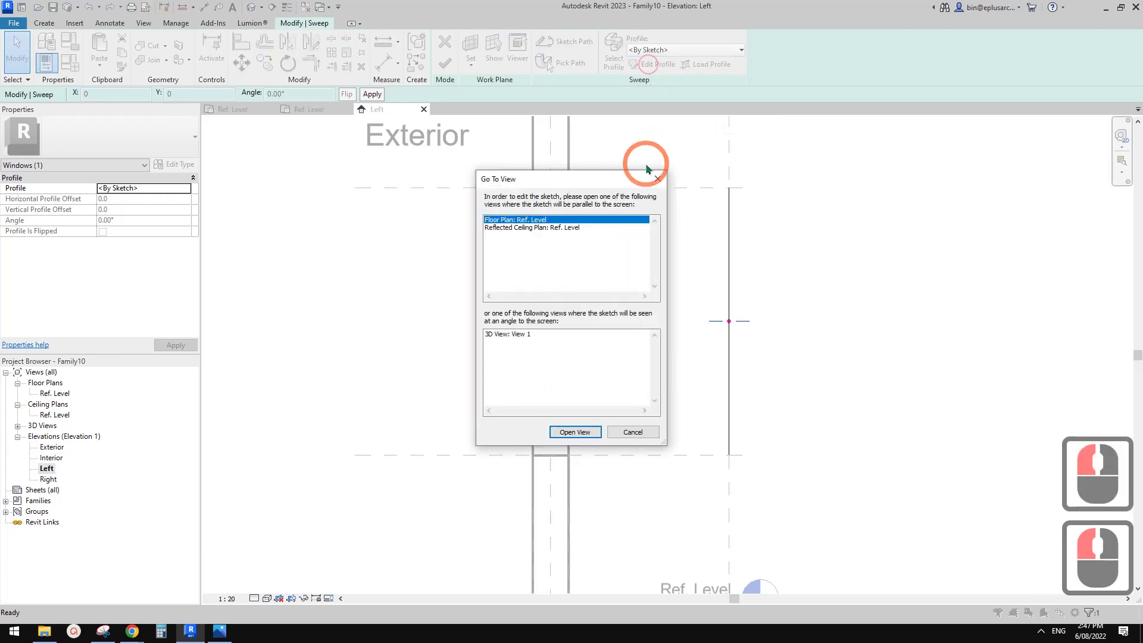
{"action": "left_click", "coordinate": [658, 179]}
{"action": "left_click", "coordinate": [676, 50]}
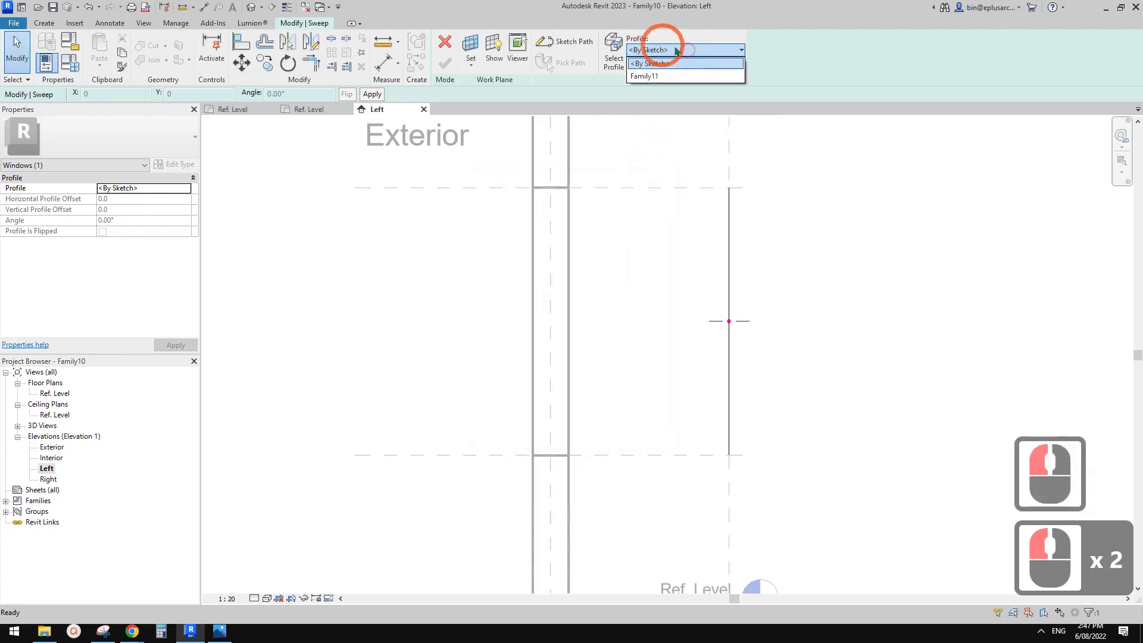
{"action": "left_click", "coordinate": [660, 76]}
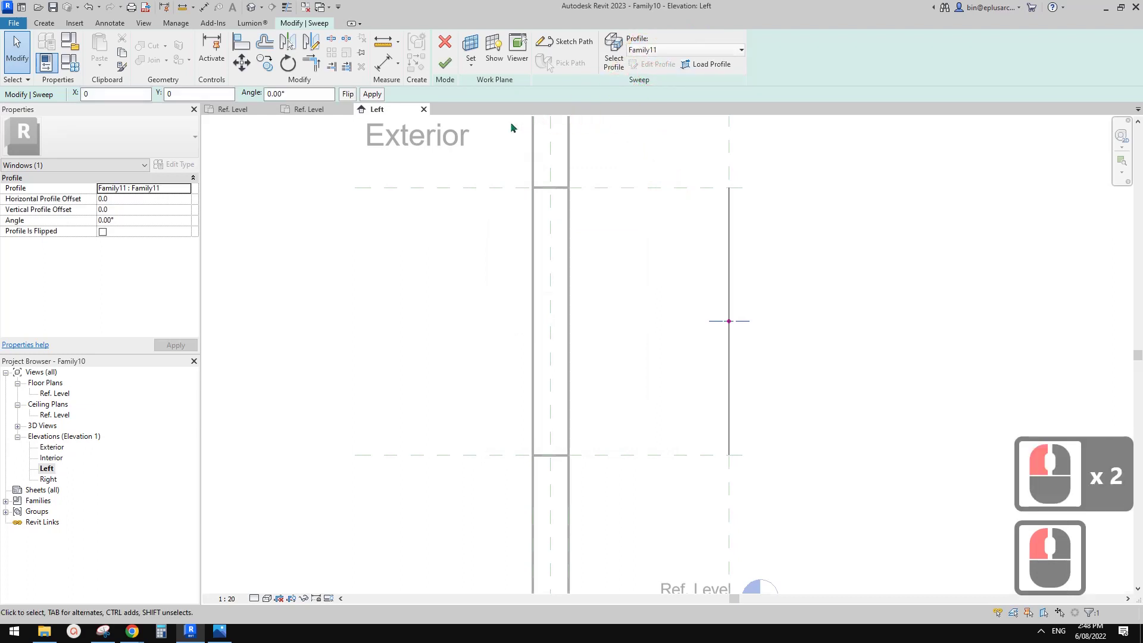
Open the default 3D view on the sweep path and set the view scale to 1:20.
{"action": "middle_click_drag", "start_coordinate": [469, 248], "coordinate": [457, 260]}
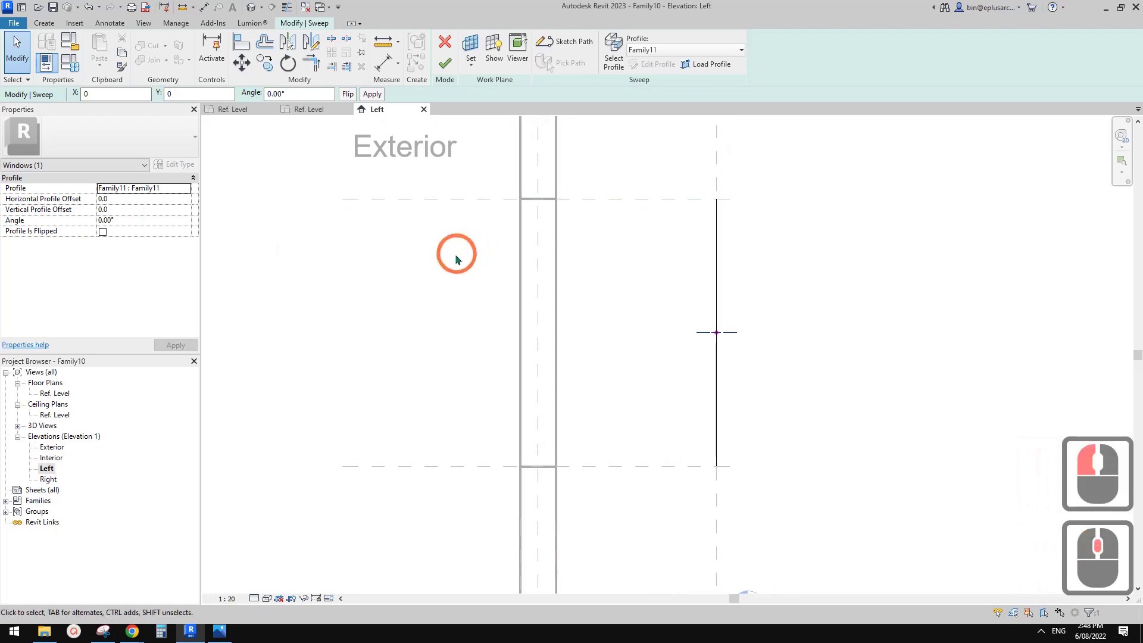
{"action": "left_click", "coordinate": [251, 13]}
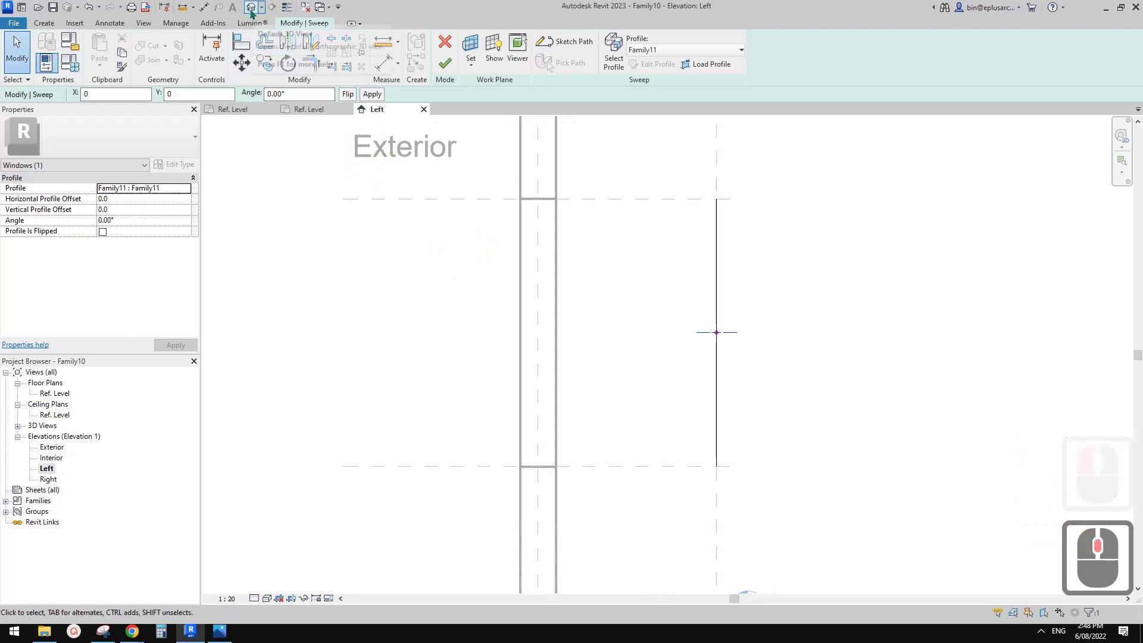
{"action": "middle_click_drag", "start_coordinate": [659, 383], "coordinate": [524, 399], "text": "shift"}
{"action": "scroll", "coordinate": [765, 409], "scroll_direction": "up", "scroll_amount": 3}
{"action": "scroll", "coordinate": [694, 426], "scroll_direction": "up", "scroll_amount": 3}
{"action": "scroll", "coordinate": [637, 356], "scroll_direction": "up", "scroll_amount": 2}
{"action": "middle_click", "coordinate": [646, 355]}
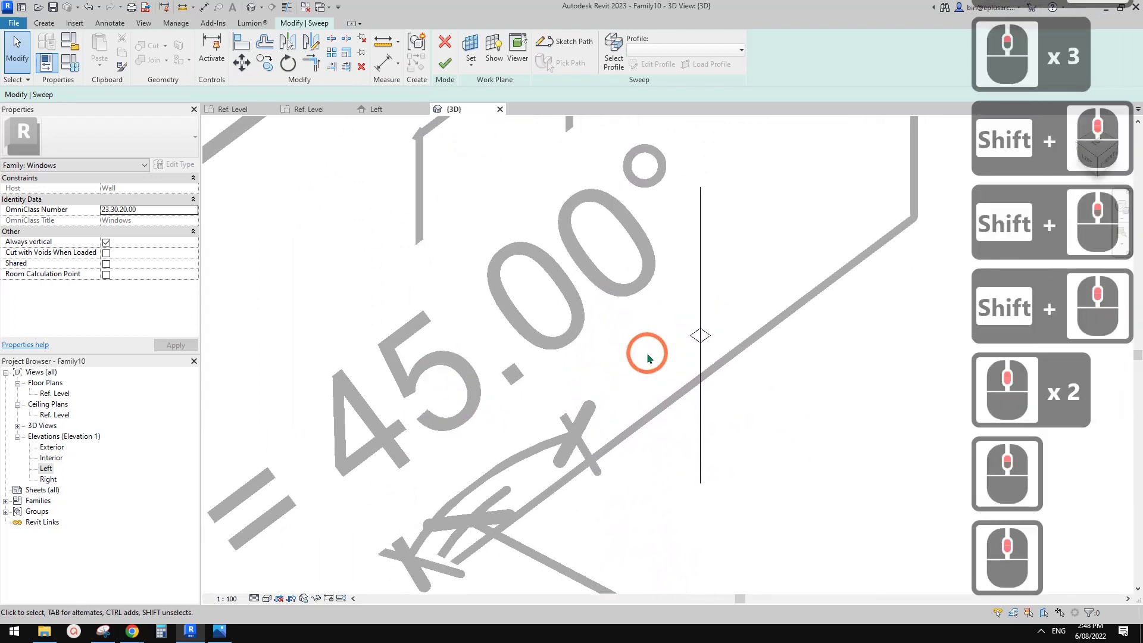
{"action": "scroll", "coordinate": [584, 332], "scroll_direction": "up", "scroll_amount": 2}
{"action": "left_click", "coordinate": [230, 599]}
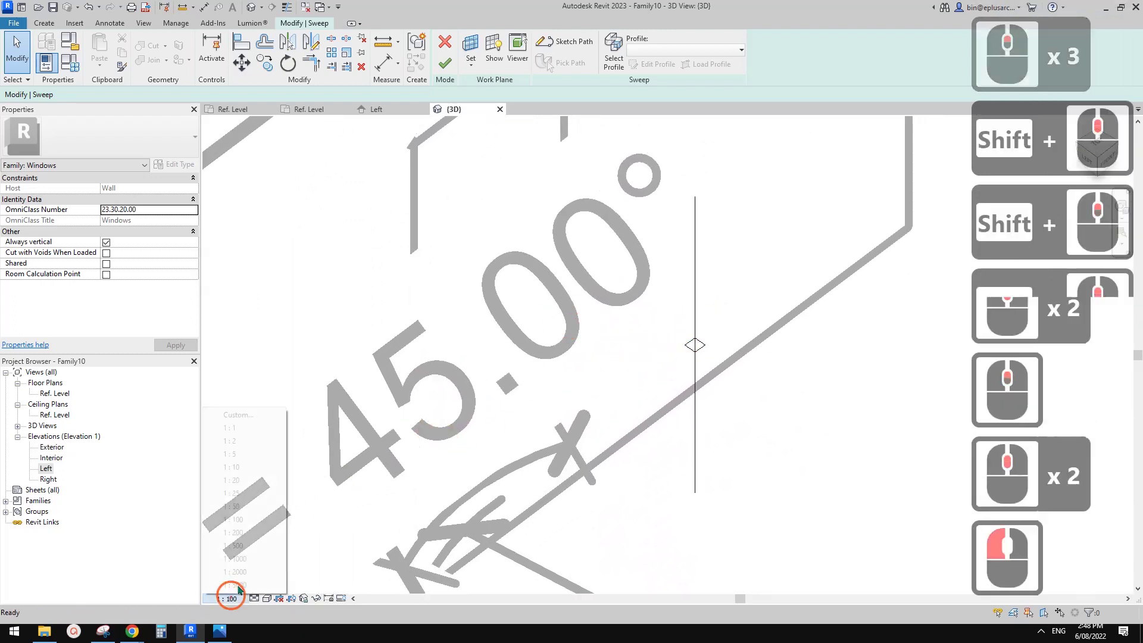
{"action": "left_click", "coordinate": [256, 478]}
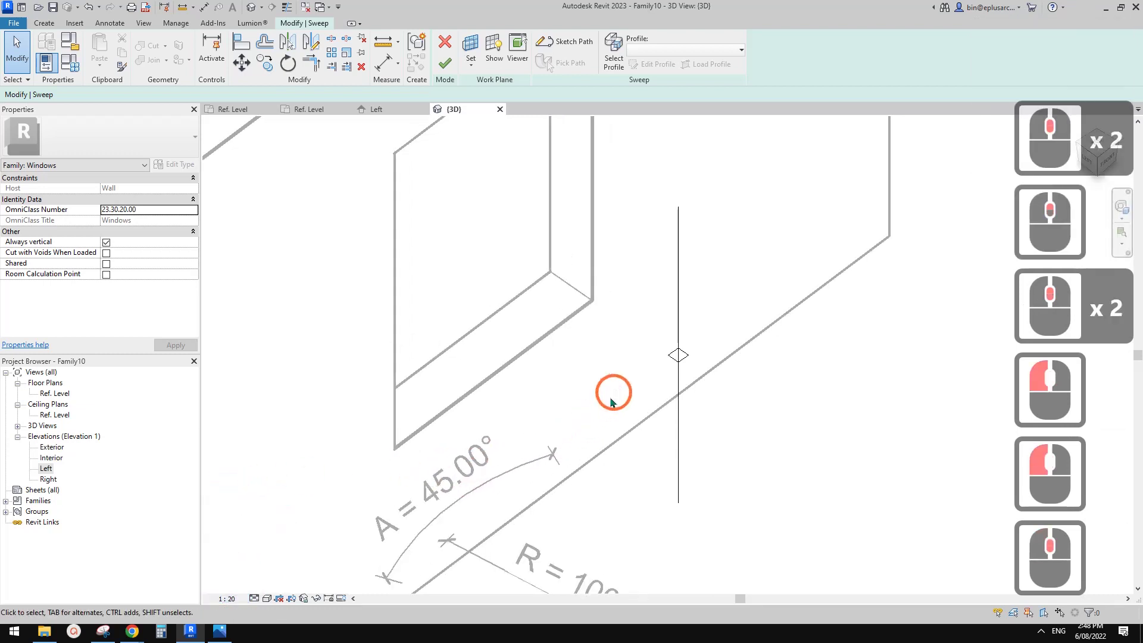
Finish the sweep so the Family11 profile runs along the vertical path.
{"action": "scroll", "coordinate": [619, 369], "scroll_direction": "up", "scroll_amount": 2}
{"action": "middle_click_drag", "start_coordinate": [623, 344], "coordinate": [660, 363], "text": "shift"}
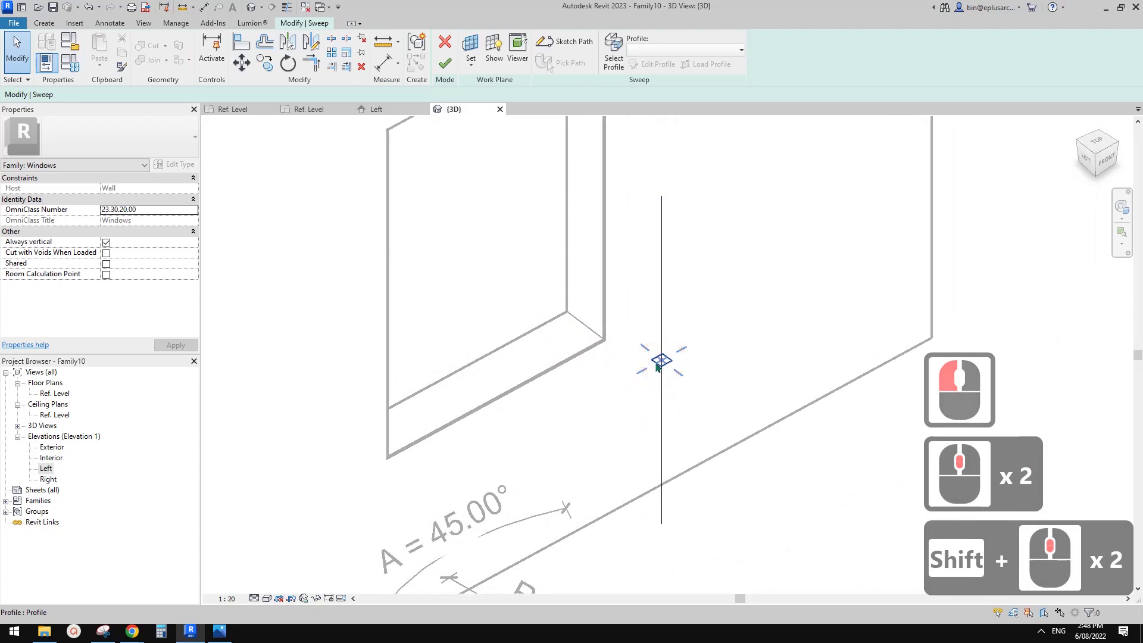
{"action": "middle_click_drag", "start_coordinate": [579, 340], "coordinate": [580, 363], "text": "shift"}
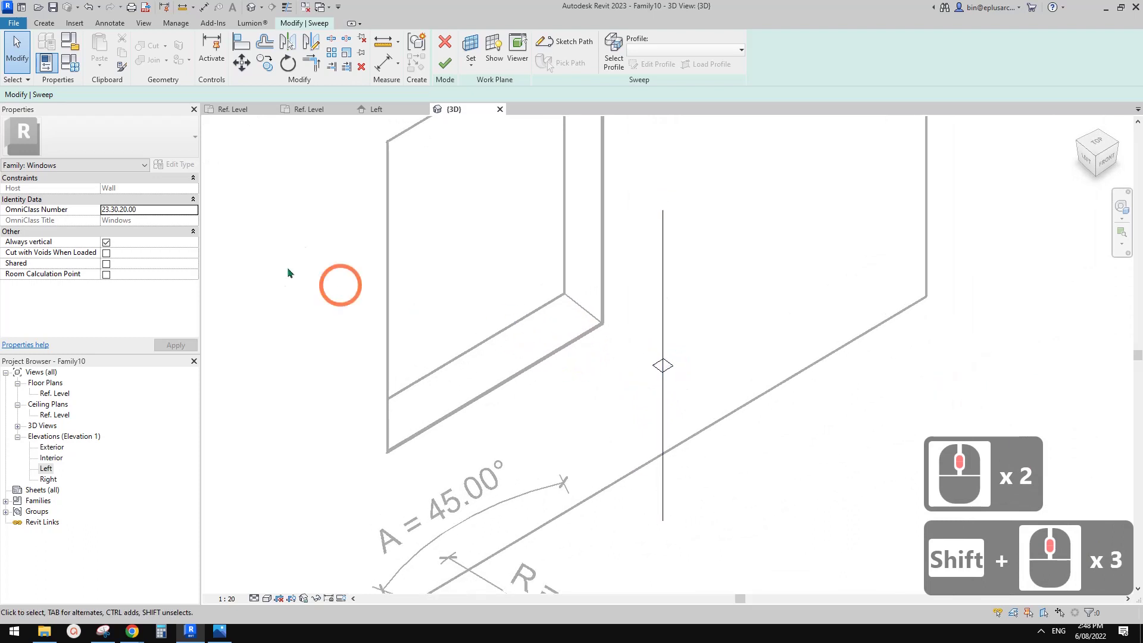
{"action": "middle_click_drag", "start_coordinate": [372, 295], "coordinate": [394, 299]}
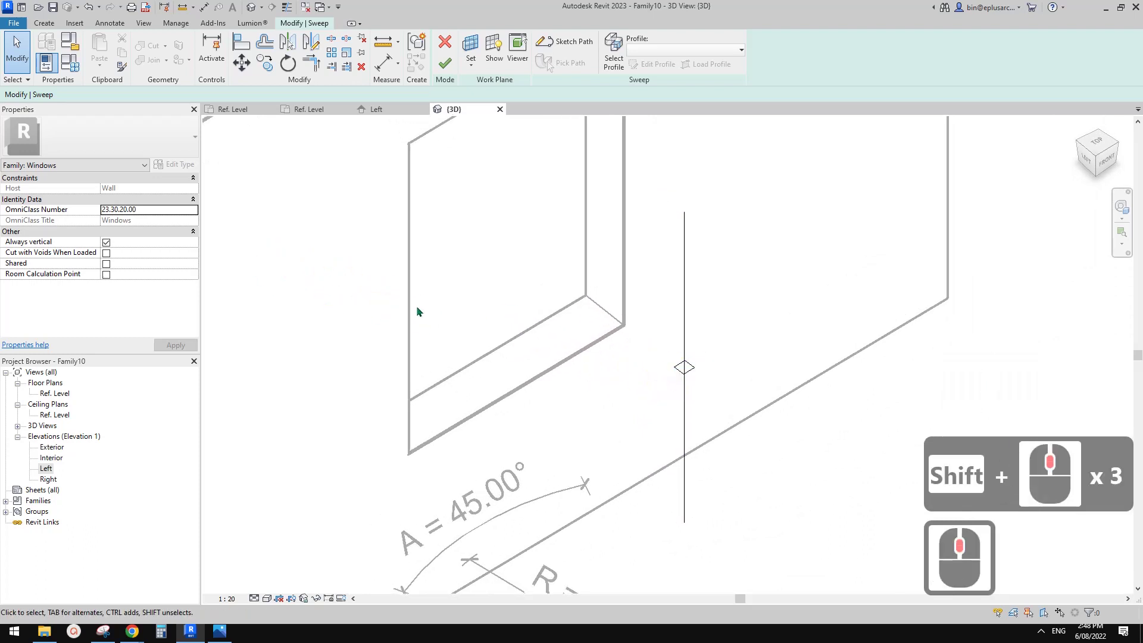
{"action": "left_click", "coordinate": [444, 64]}
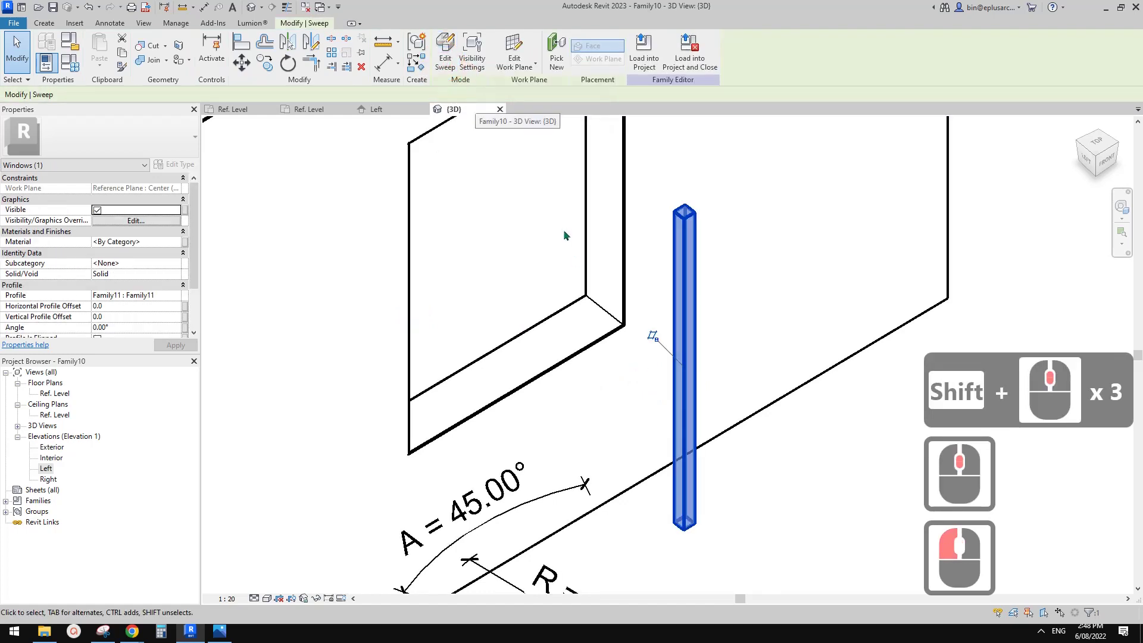
{"action": "middle_click_drag", "start_coordinate": [571, 274], "coordinate": [673, 282], "text": "shift"}
{"action": "middle_click", "coordinate": [577, 334]}
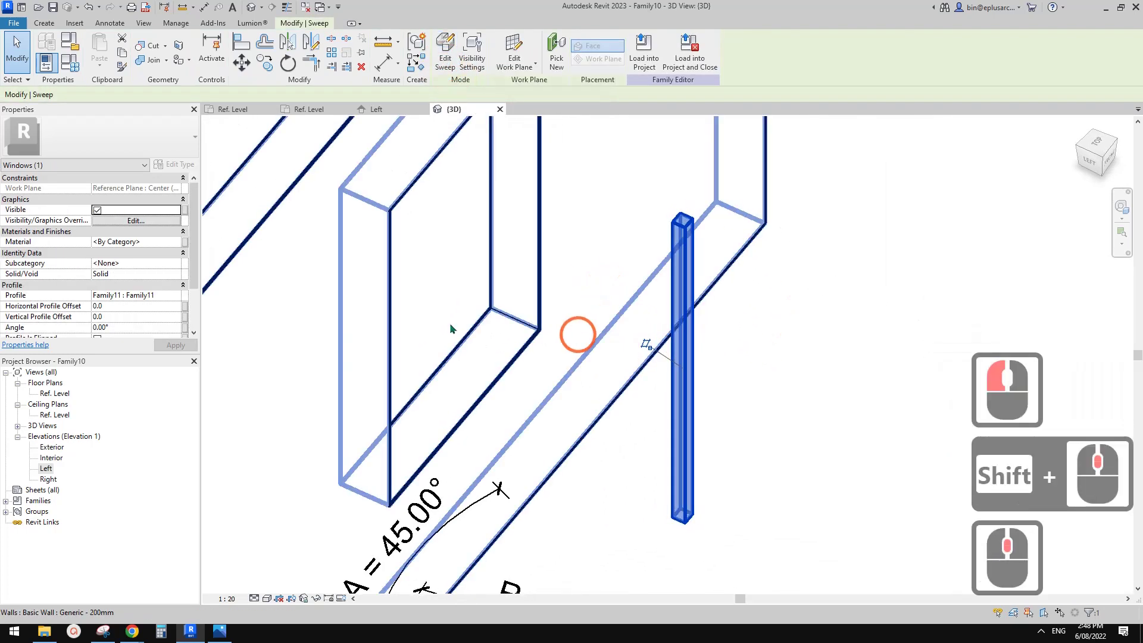
Set the sweep's Horizontal Profile Offset to 100.
{"action": "scroll", "coordinate": [107, 296], "scroll_direction": "down", "scroll_amount": 5}
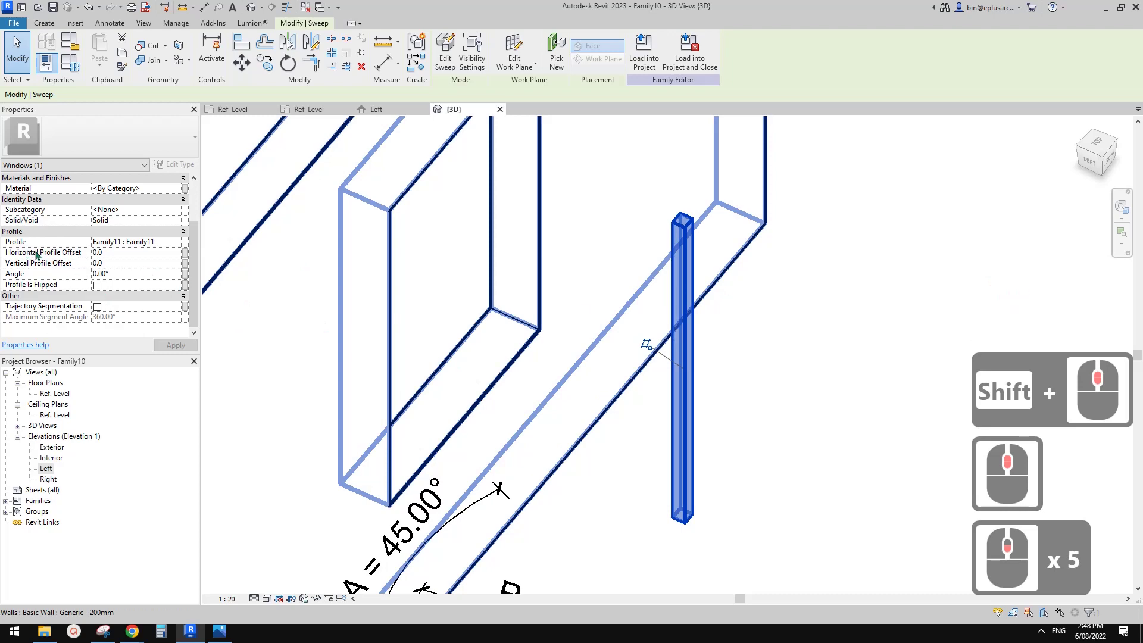
{"action": "left_click", "coordinate": [119, 259]}
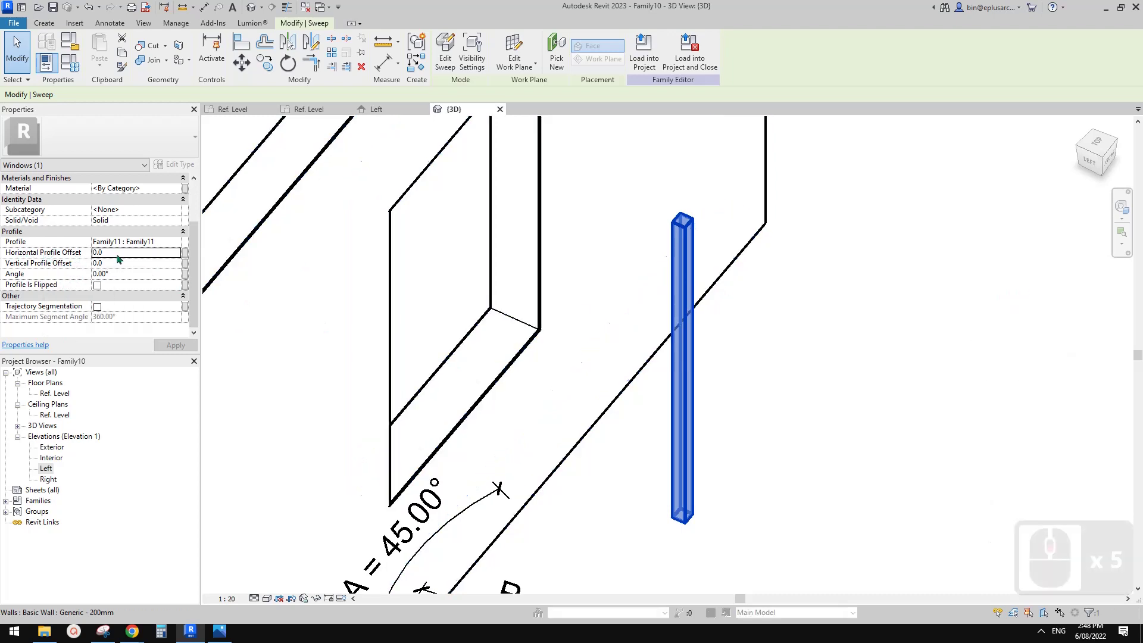
{"action": "double_click", "coordinate": [118, 255]}
{"action": "type", "text": "100"}
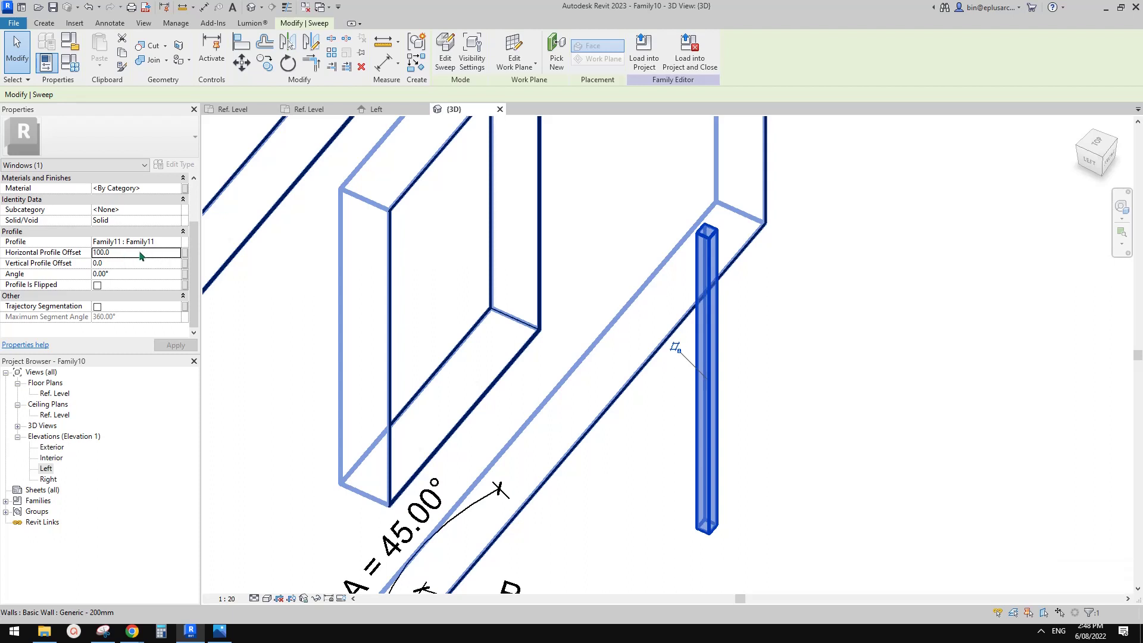
{"action": "left_click", "coordinate": [172, 255]}
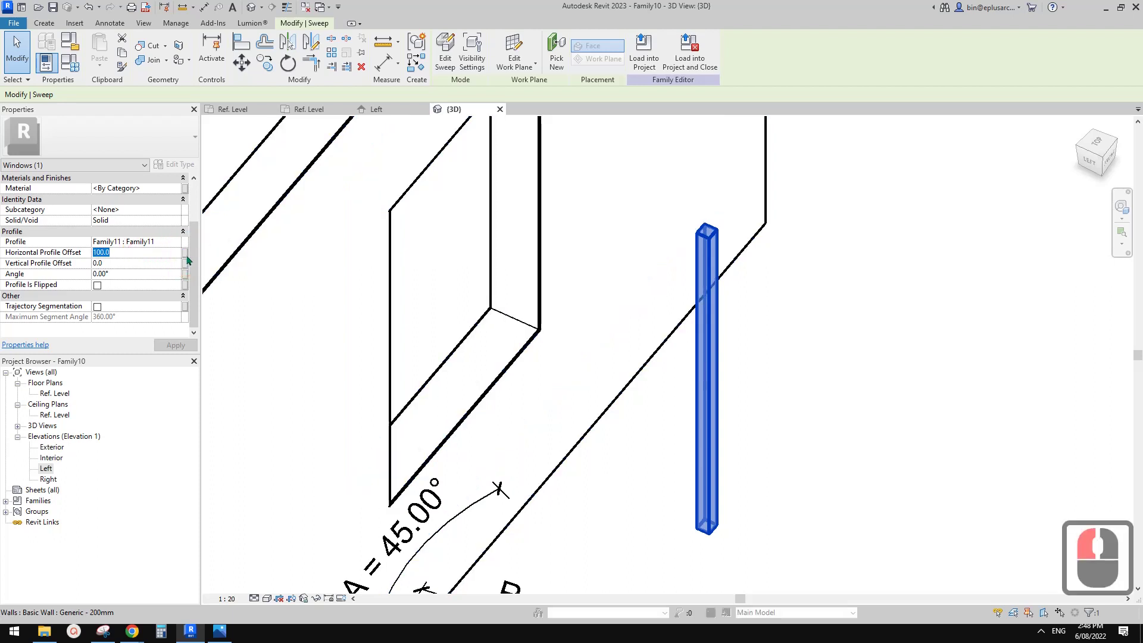
{"action": "left_click", "coordinate": [185, 253]}
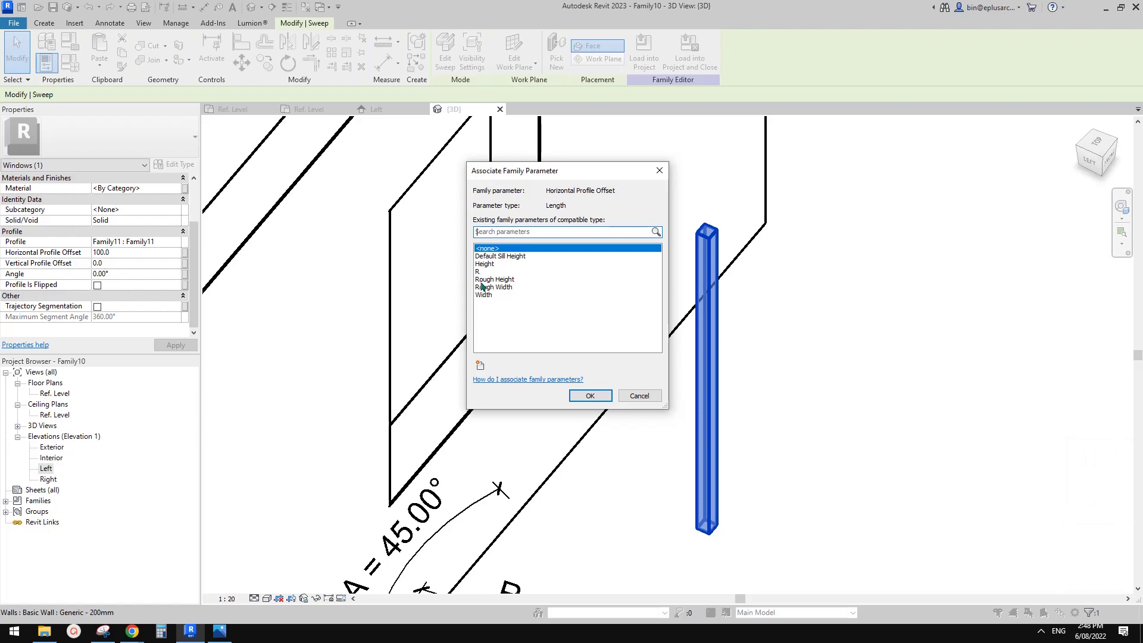
{"action": "key", "text": "Escape"}
Associate the sweep's Horizontal Profile Offset with a new instance length parameter named RN.
{"action": "left_click", "coordinate": [186, 253]}
{"action": "left_click", "coordinate": [357, 337]}
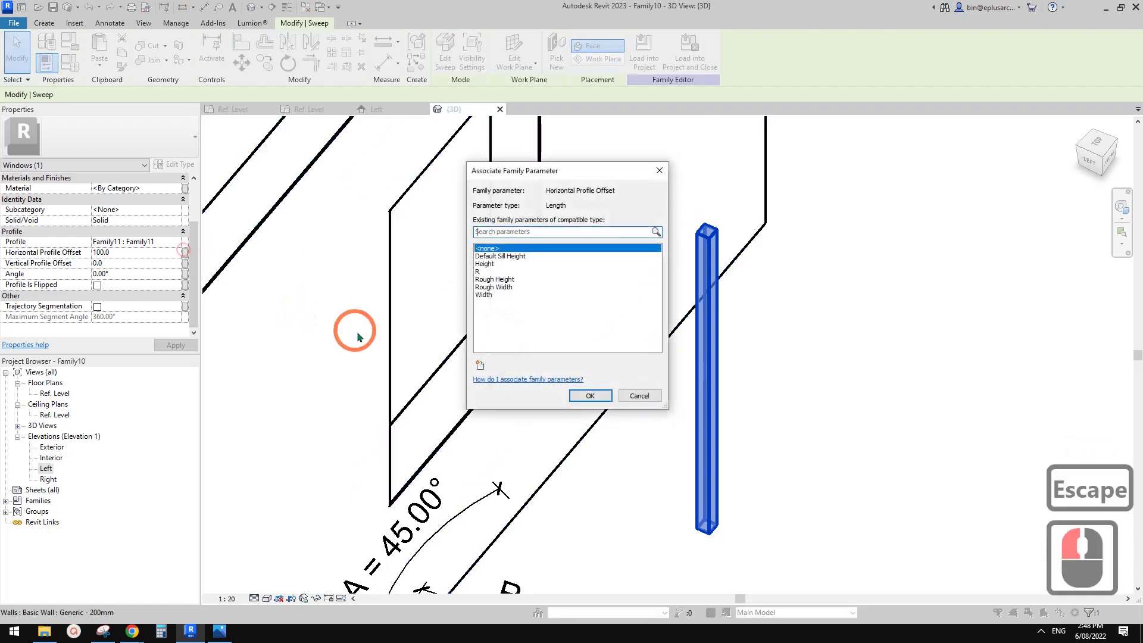
{"action": "left_click", "coordinate": [486, 367]}
{"action": "key", "text": "Caps_Lock"}
{"action": "type", "text": "r"}
{"action": "left_click_drag", "start_coordinate": [647, 303], "coordinate": [627, 305]}
{"action": "key", "text": "Caps_Lock"}
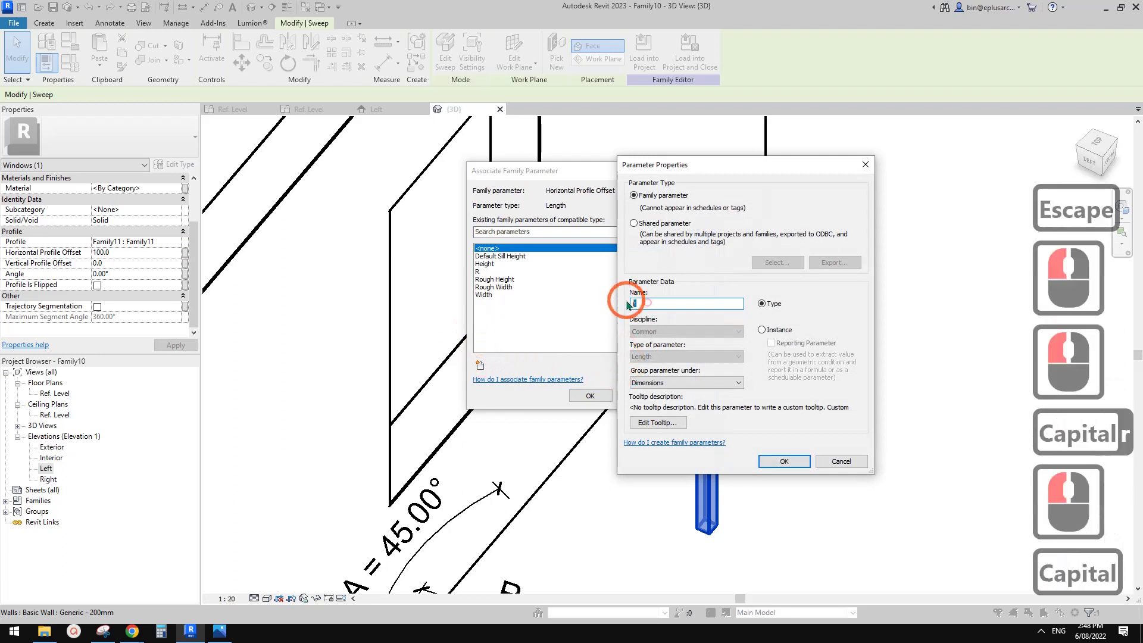
{"action": "type", "text": "RN"}
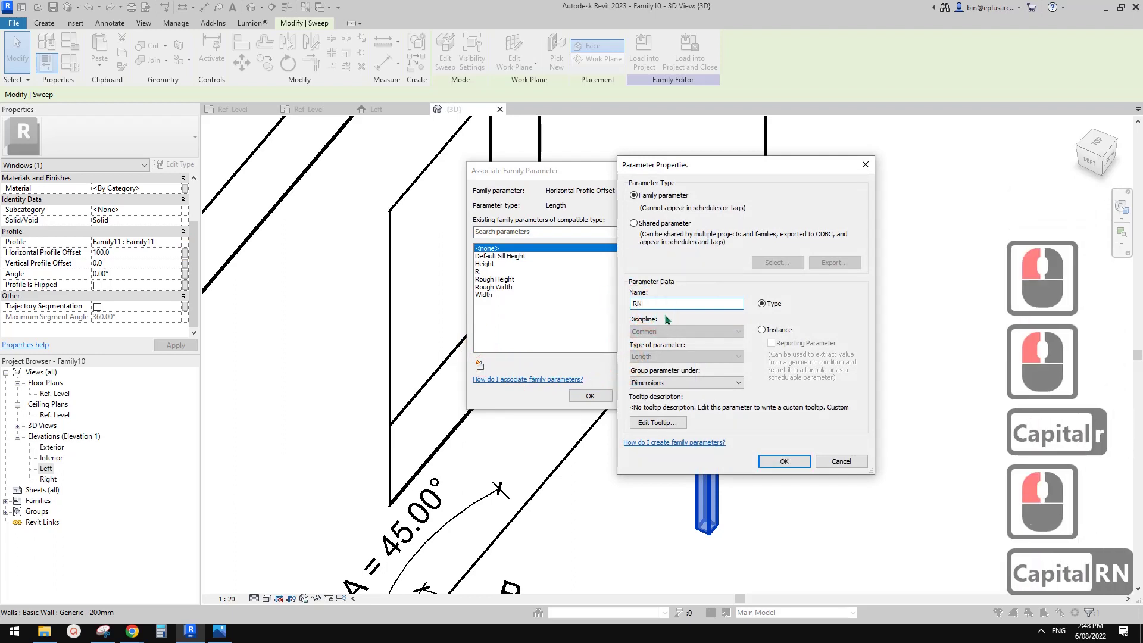
{"action": "left_click", "coordinate": [762, 330]}
{"action": "left_click", "coordinate": [783, 461]}
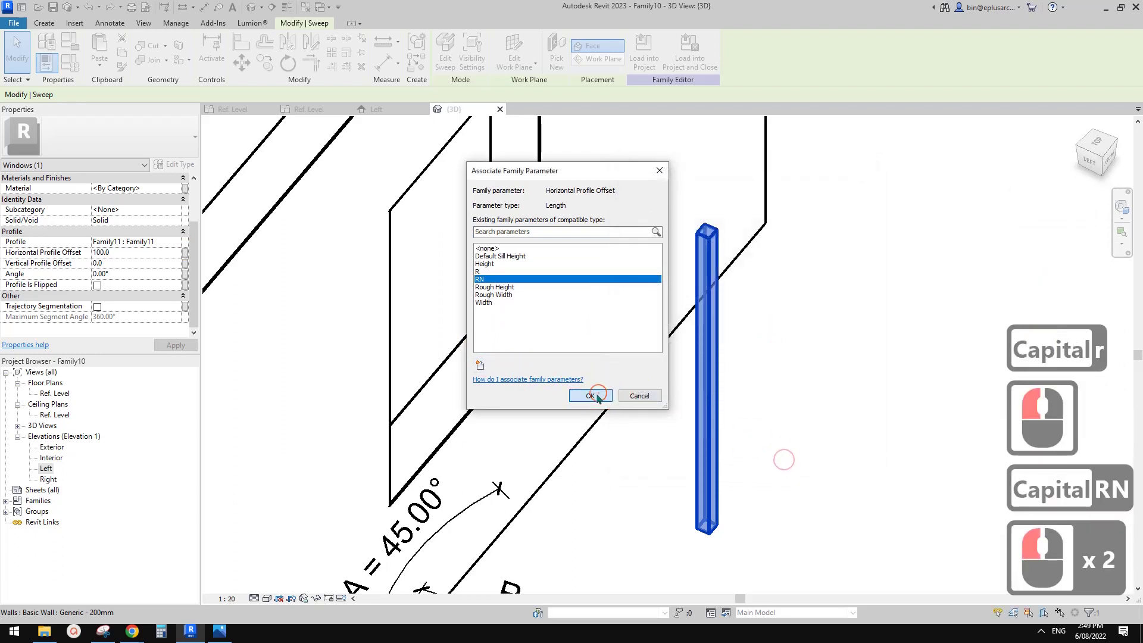
{"action": "left_click", "coordinate": [598, 396]}
Give the RN parameter the formula -R in the family types and apply it.
{"action": "left_click", "coordinate": [68, 62]}
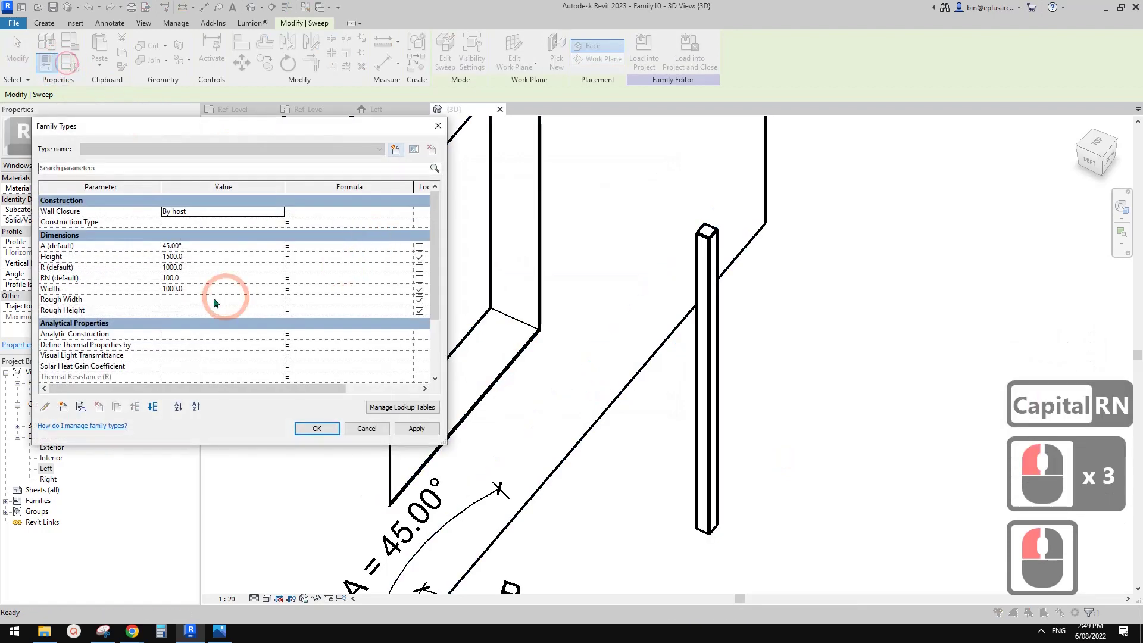
{"action": "left_click", "coordinate": [309, 276]}
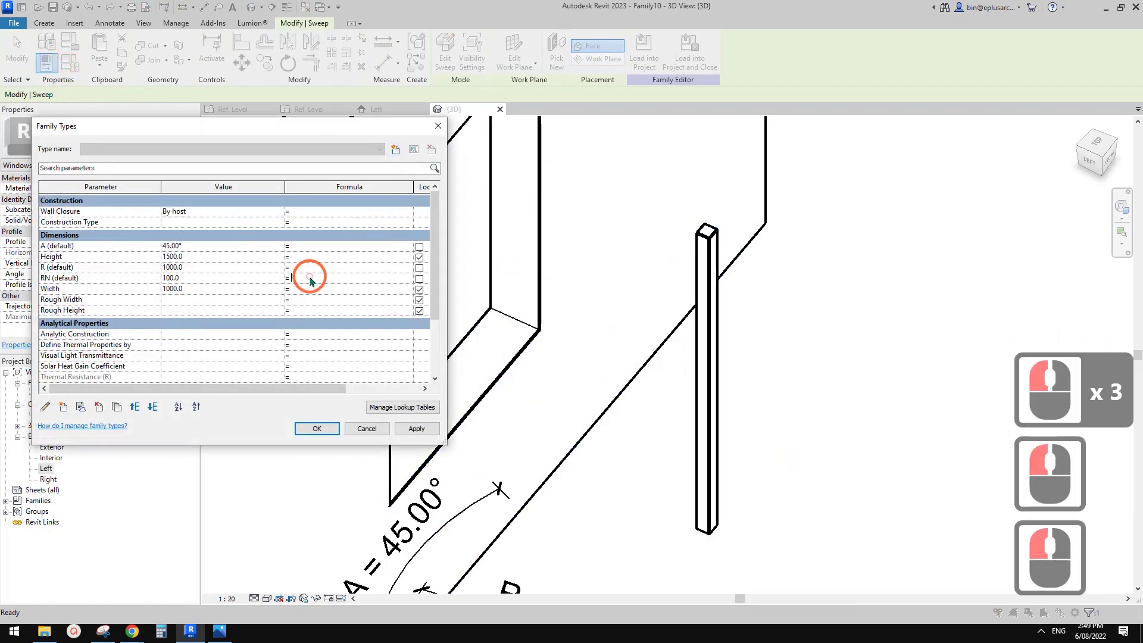
{"action": "left_click", "coordinate": [416, 429]}
{"action": "left_click", "coordinate": [317, 429]}
Select the sweep in the window opening, open the Ref. Level floor plan, and set its Vertical Profile Offset to 100.
{"action": "scroll", "coordinate": [489, 367], "scroll_direction": "down", "scroll_amount": 1}
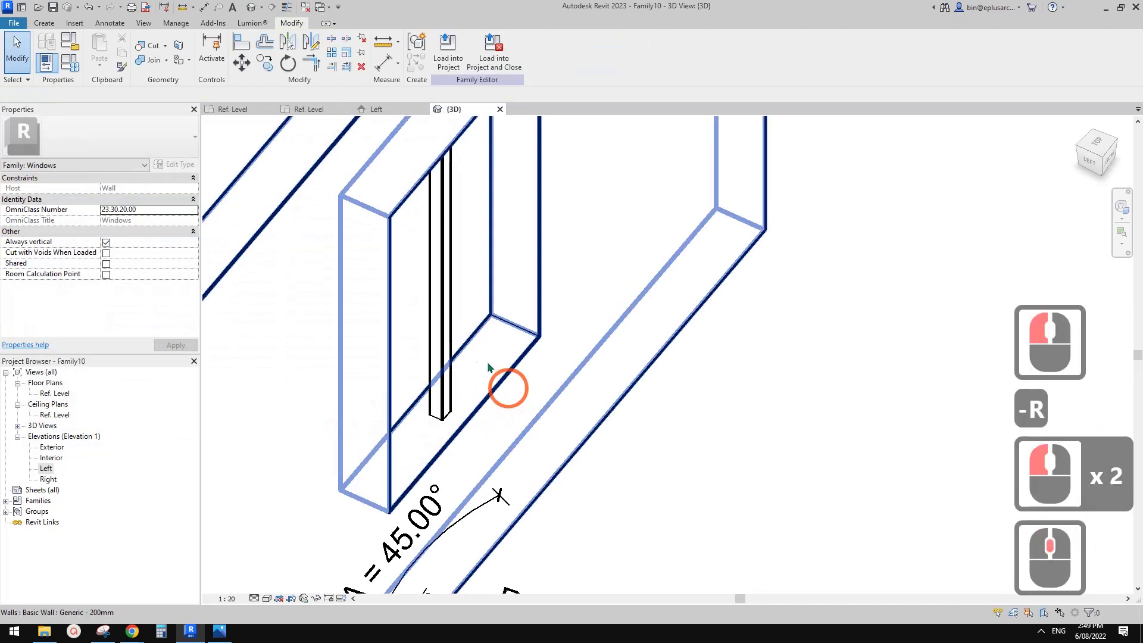
{"action": "left_click", "coordinate": [453, 354]}
{"action": "scroll", "coordinate": [489, 335], "scroll_direction": "down", "scroll_amount": 1}
{"action": "left_click", "coordinate": [450, 336]}
{"action": "scroll", "coordinate": [470, 411], "scroll_direction": "down", "scroll_amount": 2}
{"action": "middle_click_drag", "start_coordinate": [473, 414], "coordinate": [591, 300], "text": "shift"}
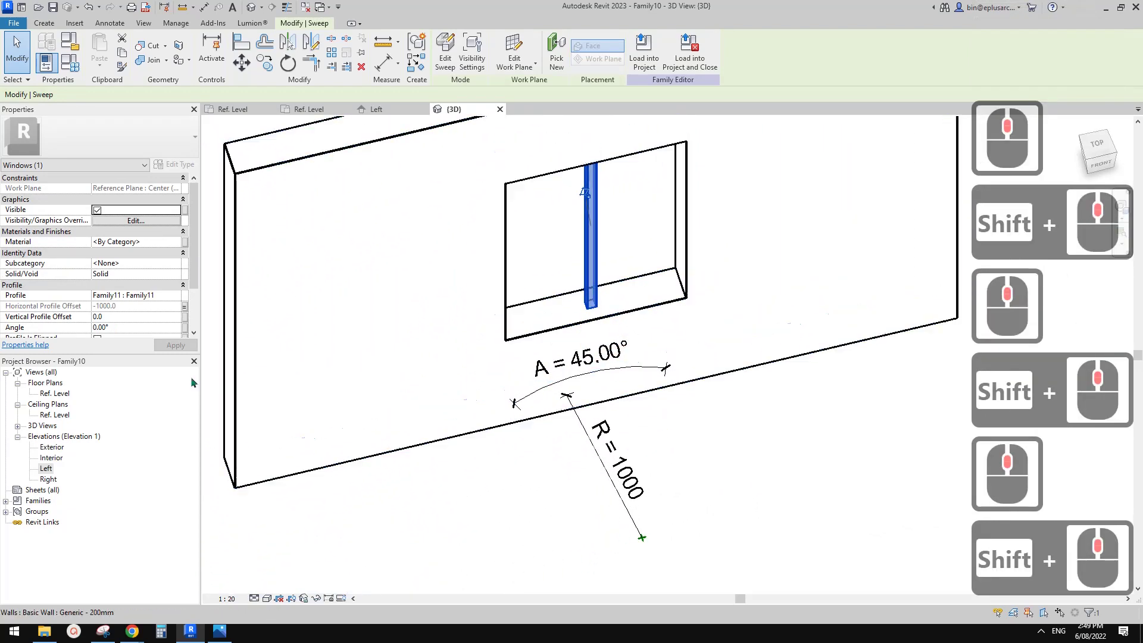
{"action": "double_click", "coordinate": [55, 393]}
{"action": "scroll", "coordinate": [628, 245], "scroll_direction": "up", "scroll_amount": 3}
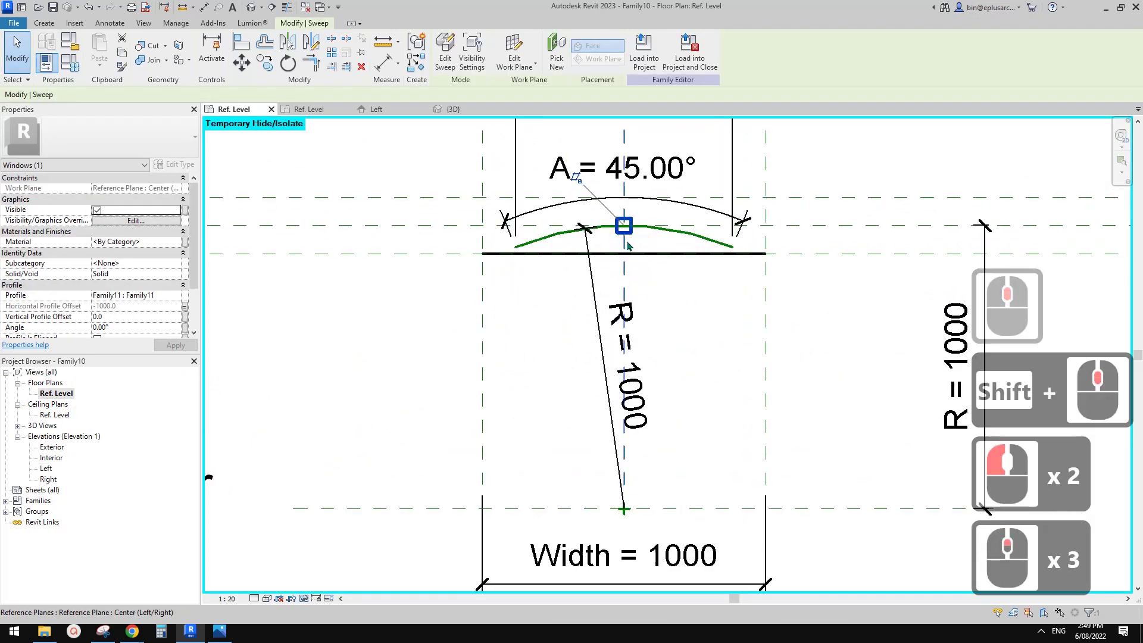
{"action": "scroll", "coordinate": [628, 246], "scroll_direction": "up", "scroll_amount": 2}
{"action": "left_click", "coordinate": [628, 238]}
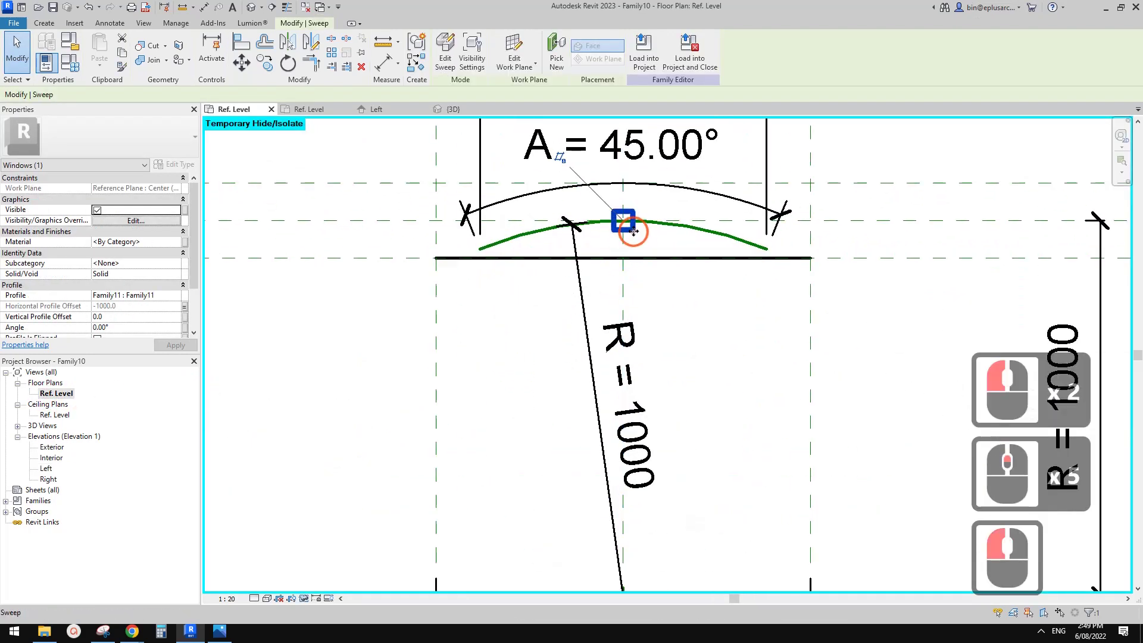
{"action": "left_click", "coordinate": [119, 317]}
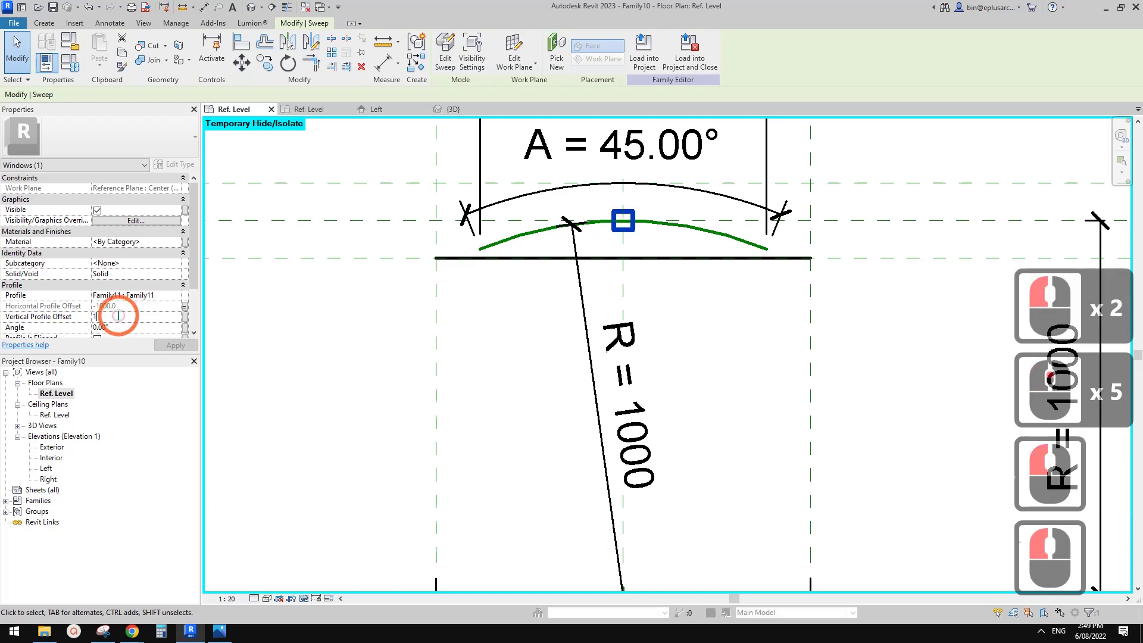
{"action": "type", "text": "100"}
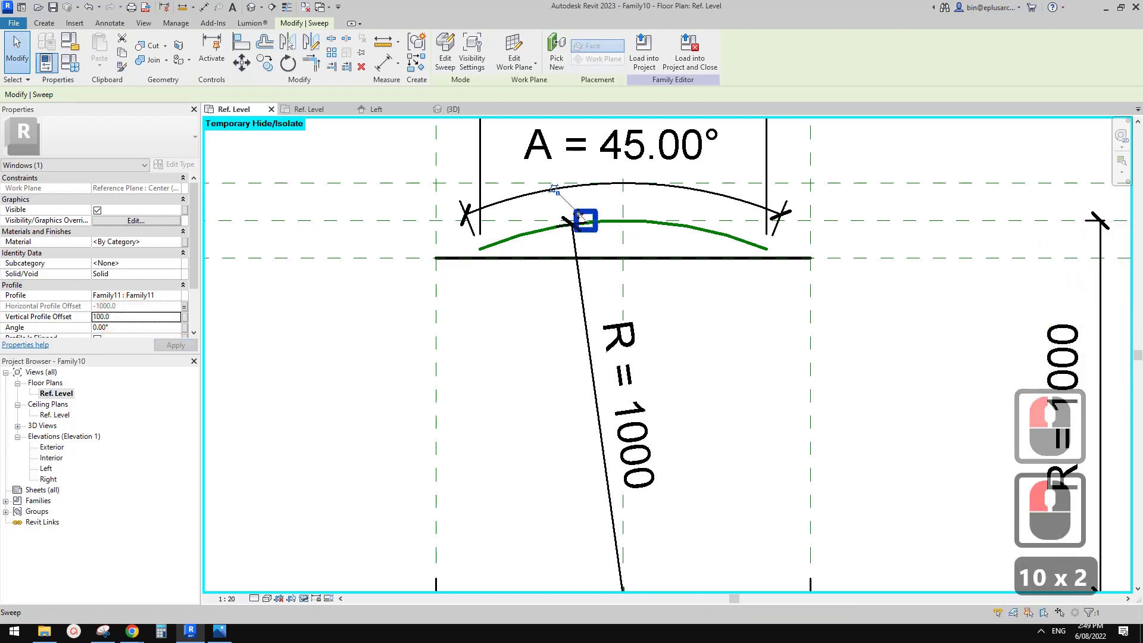
Examine the offset sweep's position relative to the curved reference arc and the center plane in the floor plan.
{"action": "scroll", "coordinate": [572, 223], "scroll_direction": "up", "scroll_amount": 4}
{"action": "middle_click_drag", "start_coordinate": [610, 346], "coordinate": [600, 325]}
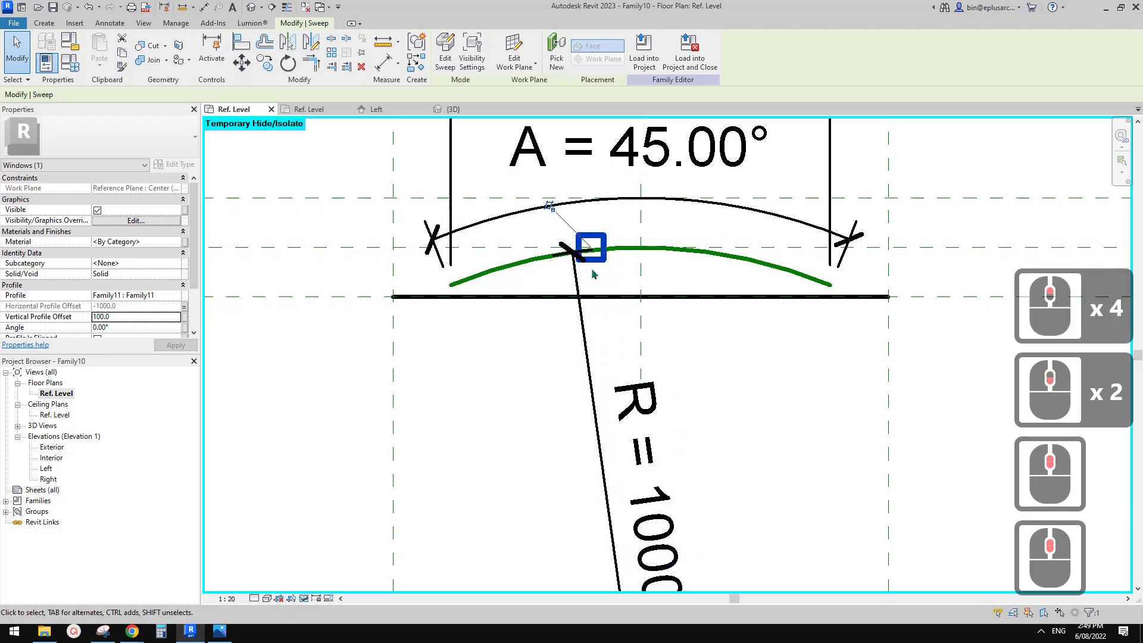
{"action": "scroll", "coordinate": [595, 277], "scroll_direction": "down", "scroll_amount": 2}
{"action": "middle_click_drag", "start_coordinate": [603, 314], "coordinate": [607, 304]}
{"action": "scroll", "coordinate": [600, 296], "scroll_direction": "up", "scroll_amount": 2}
{"action": "key", "text": "Escape"}
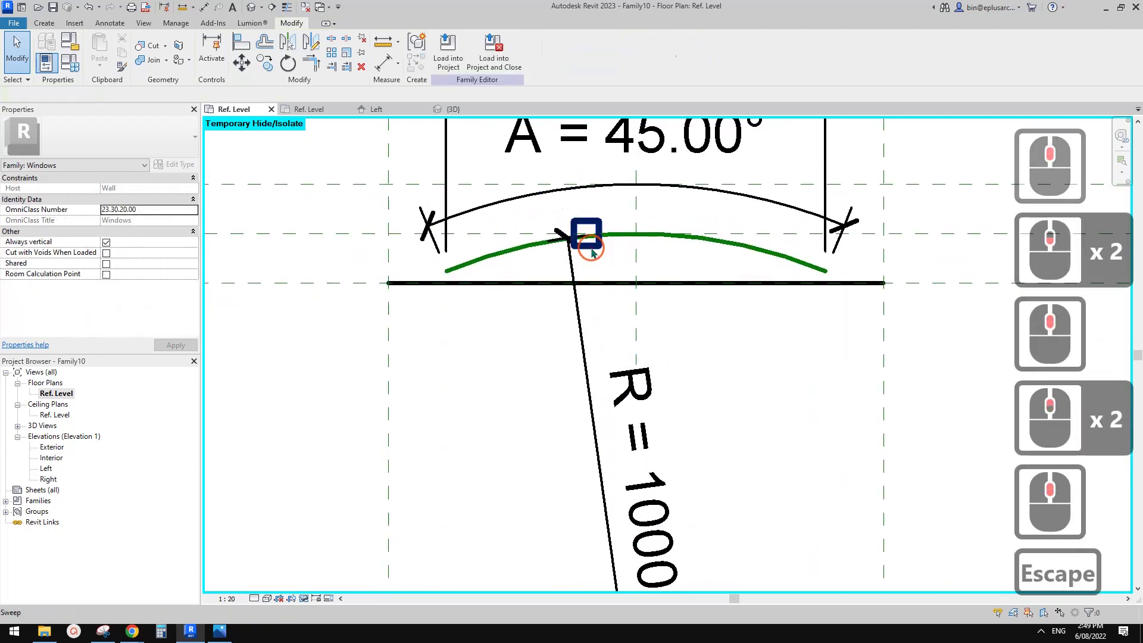
{"action": "left_click", "coordinate": [594, 262]}
{"action": "middle_click_drag", "start_coordinate": [514, 277], "coordinate": [506, 249]}
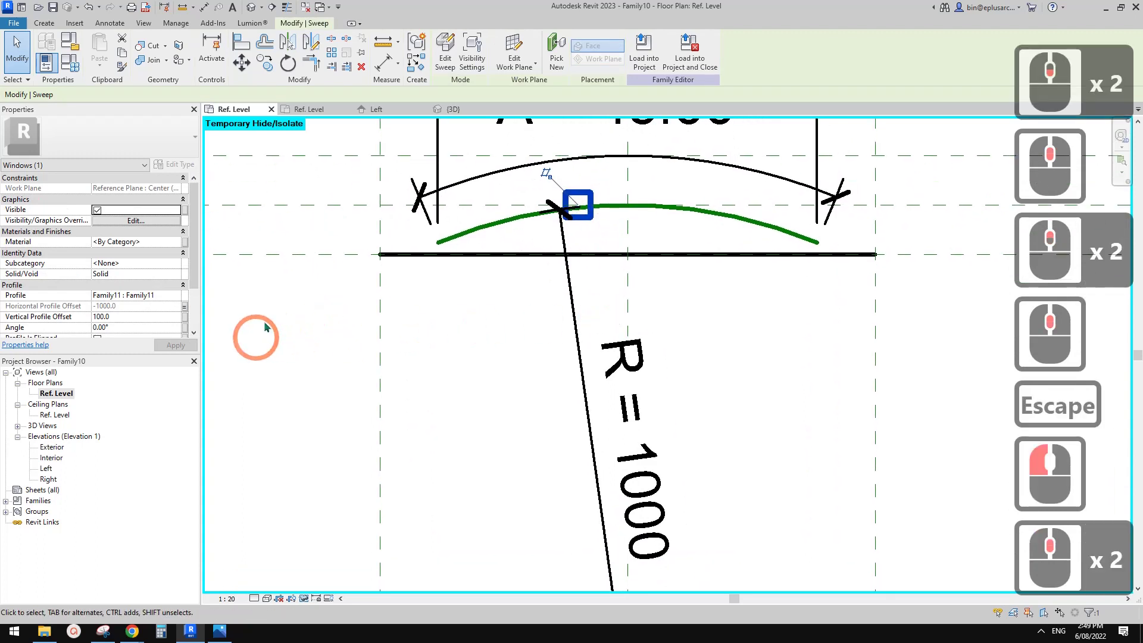
{"action": "middle_click_drag", "start_coordinate": [530, 327], "coordinate": [582, 283]}
{"action": "scroll", "coordinate": [594, 299], "scroll_direction": "down", "scroll_amount": 1}
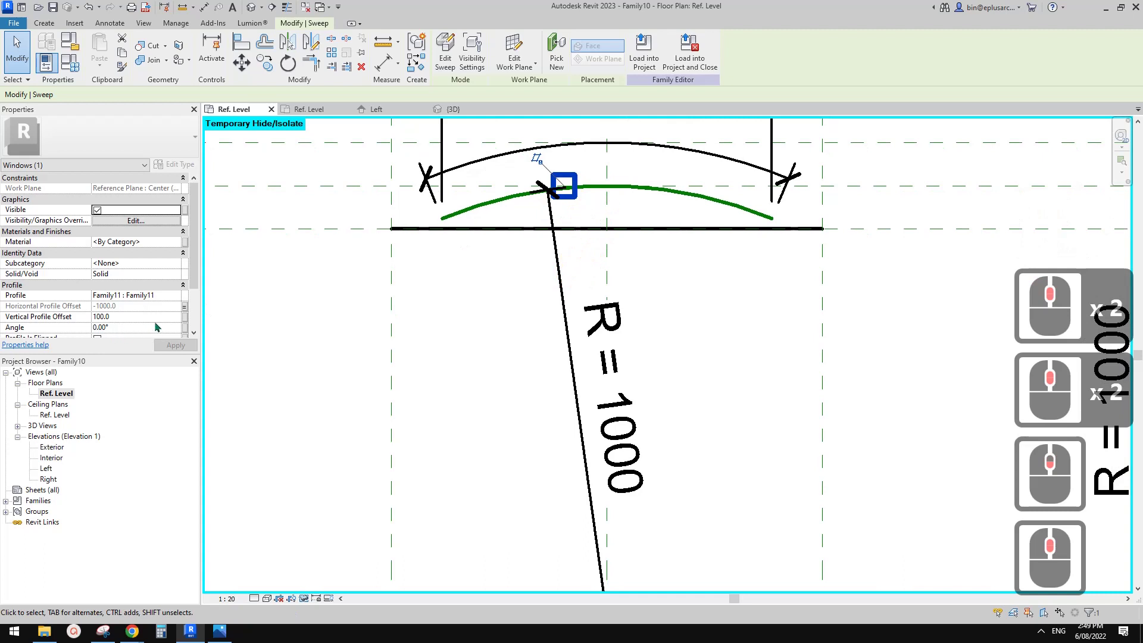
Associate the sweep's profile angle with a new instance family parameter named B.
{"action": "scroll", "coordinate": [482, 301], "scroll_direction": "down", "scroll_amount": 1}
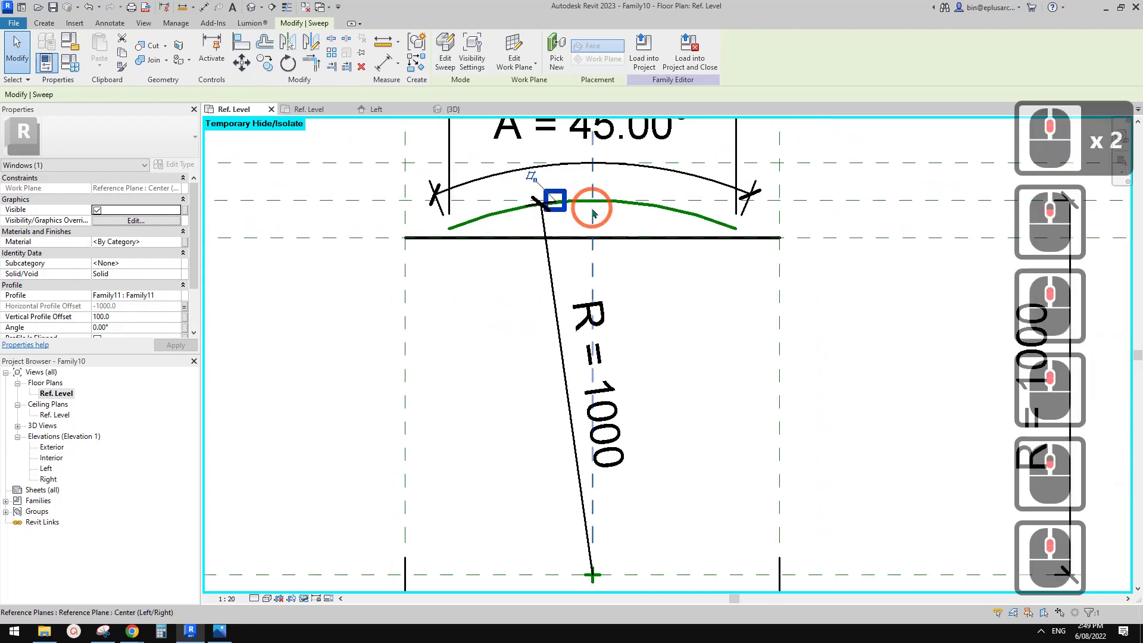
{"action": "left_click", "coordinate": [549, 200]}
{"action": "left_click", "coordinate": [555, 232]}
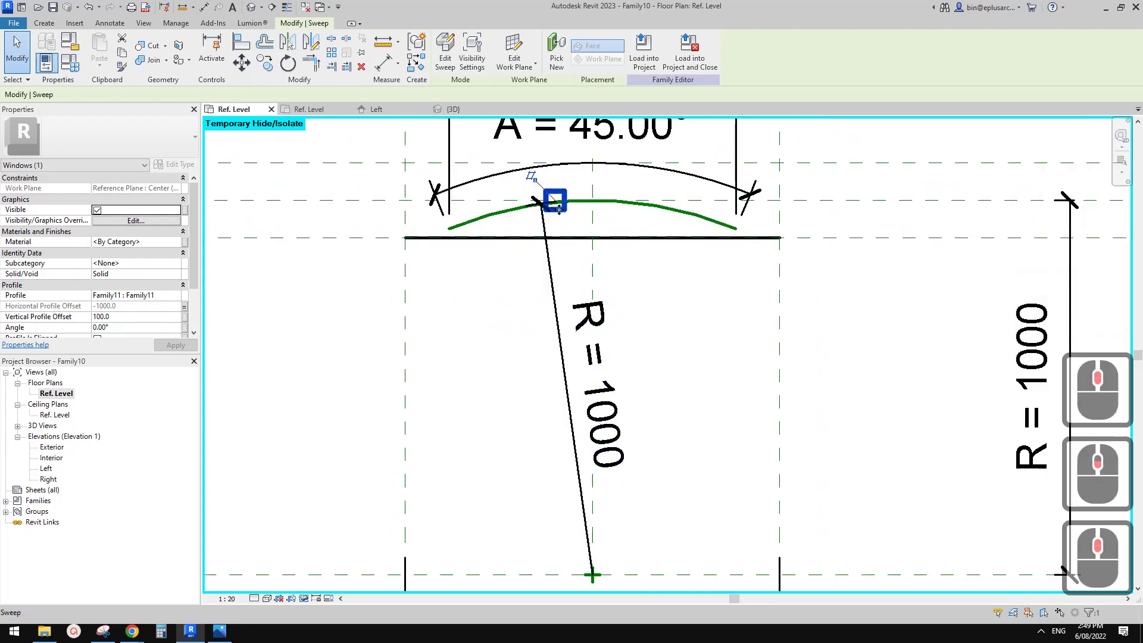
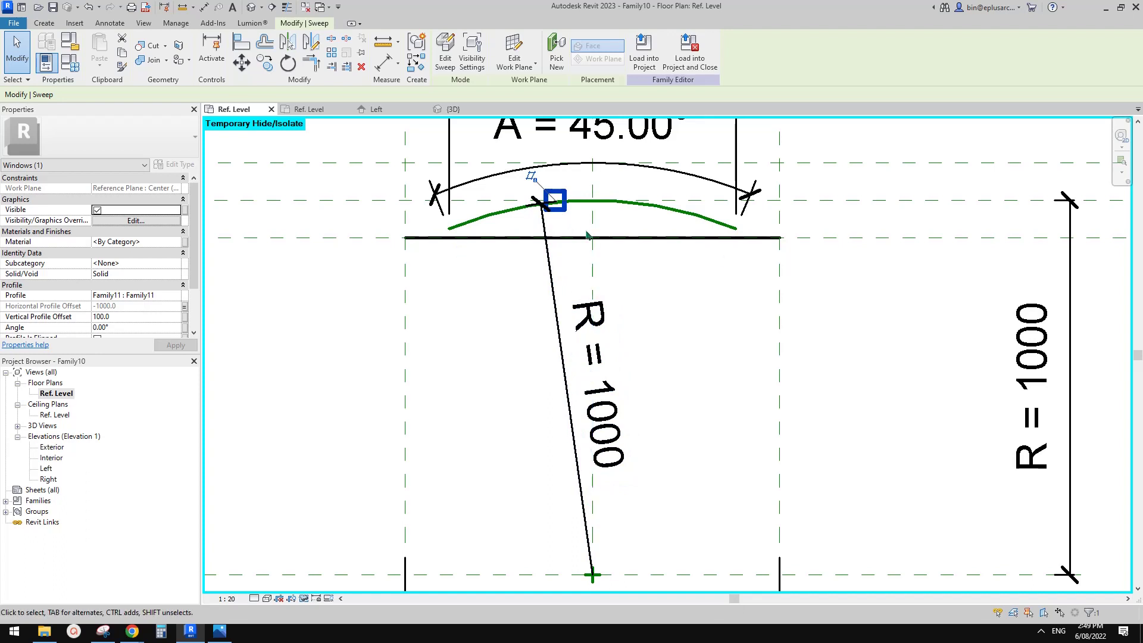
{"action": "middle_click_drag", "start_coordinate": [301, 328], "coordinate": [336, 330]}
{"action": "left_click", "coordinate": [185, 328]}
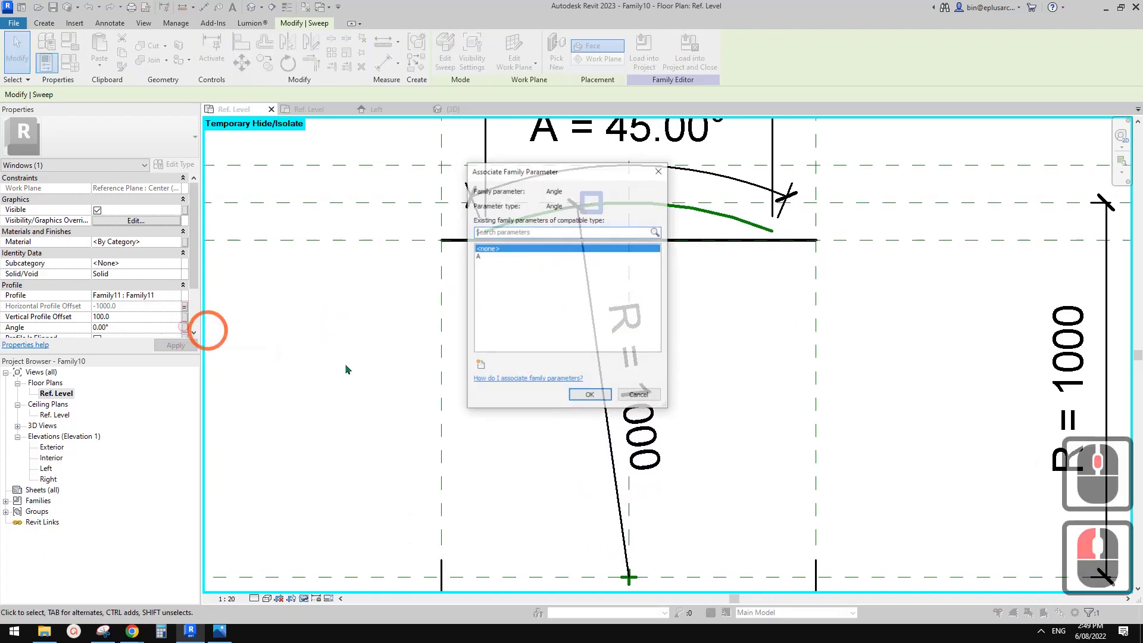
{"action": "left_click", "coordinate": [480, 365]}
{"action": "type", "text": "B"}
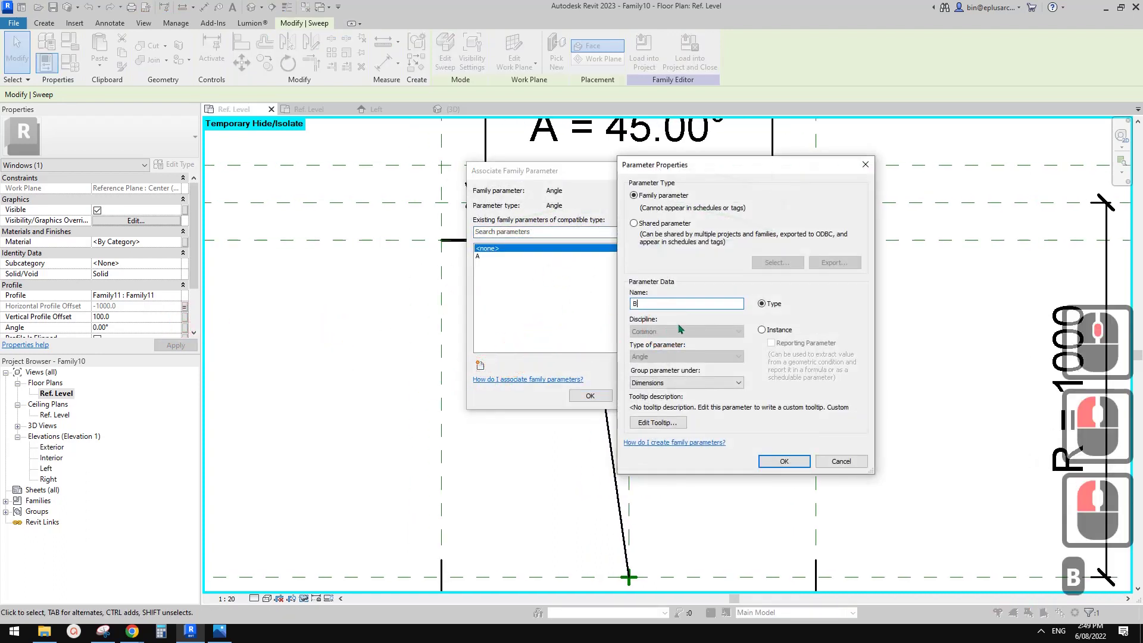
{"action": "left_click", "coordinate": [762, 330]}
{"action": "left_click", "coordinate": [784, 462]}
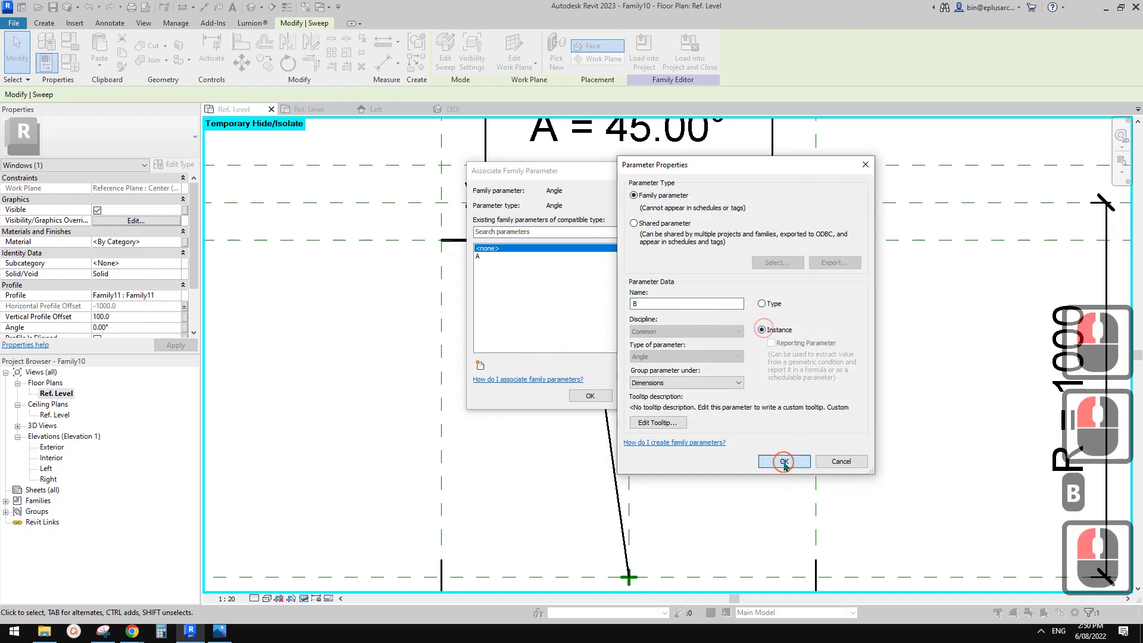
{"action": "left_click", "coordinate": [589, 396]}
Set family parameter B to 3° and apply the change.
{"action": "left_click", "coordinate": [384, 238]}
{"action": "left_click", "coordinate": [70, 62]}
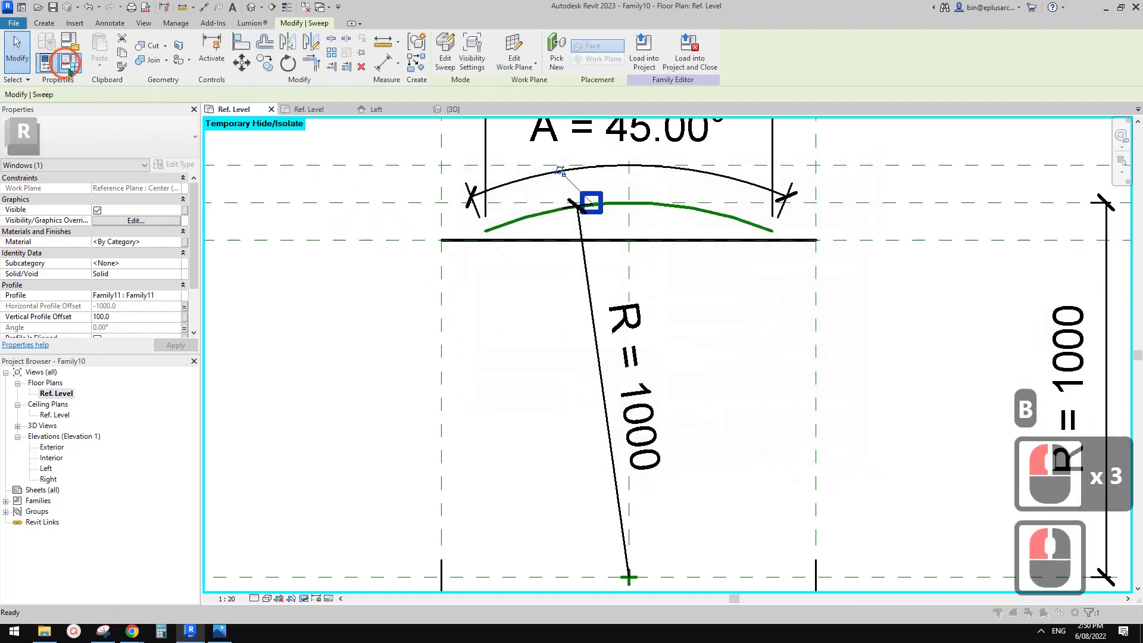
{"action": "left_click", "coordinate": [199, 255]}
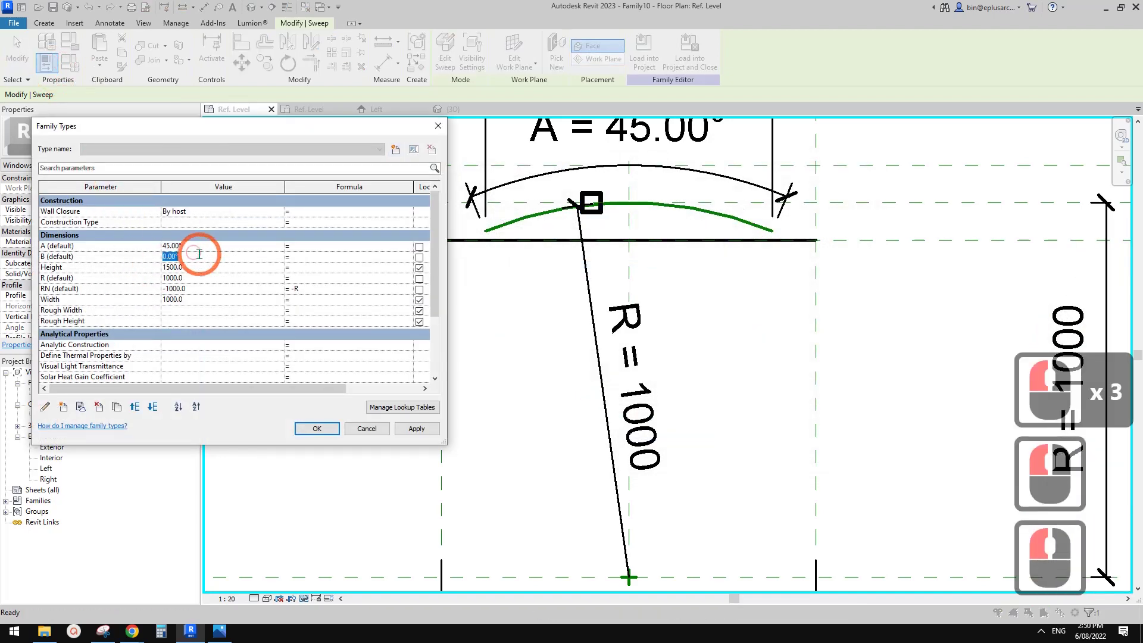
{"action": "type", "text": "3"}
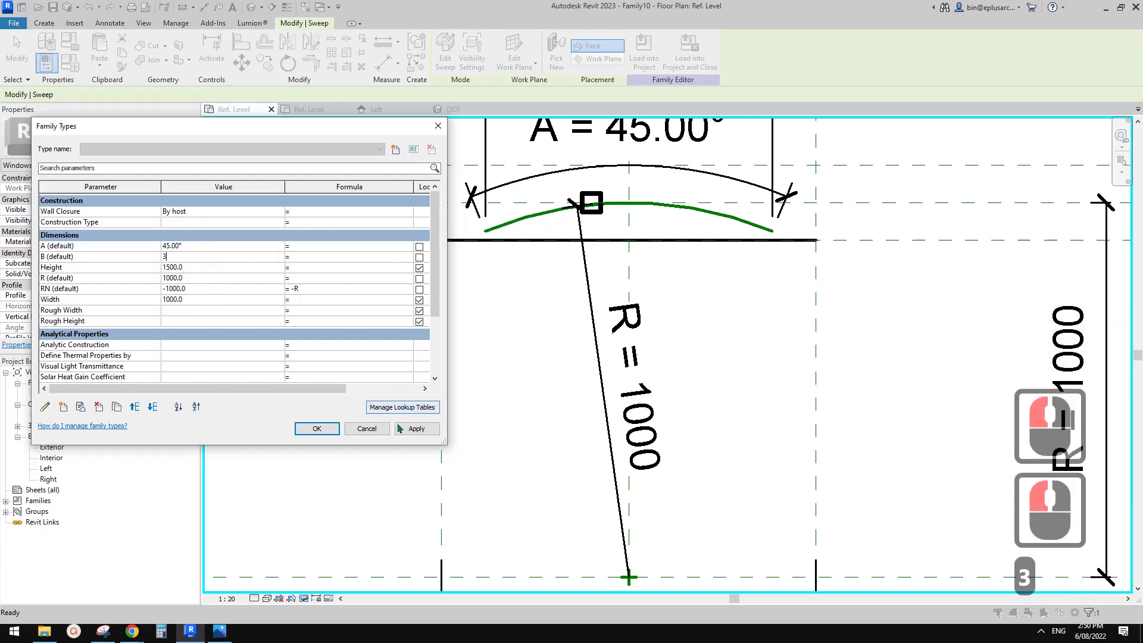
{"action": "left_click", "coordinate": [416, 429]}
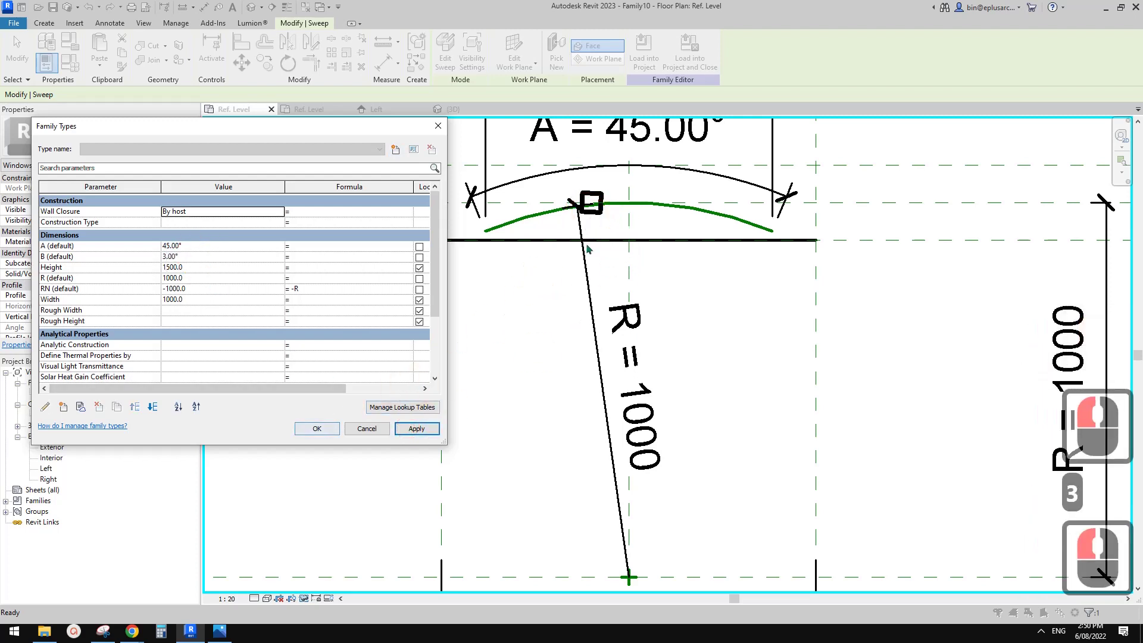
{"action": "left_click", "coordinate": [317, 428]}
{"action": "left_click", "coordinate": [250, 369]}
Associate the square sweep's profile angle with a new instance family parameter named BN instead of B.
{"action": "left_click", "coordinate": [596, 199]}
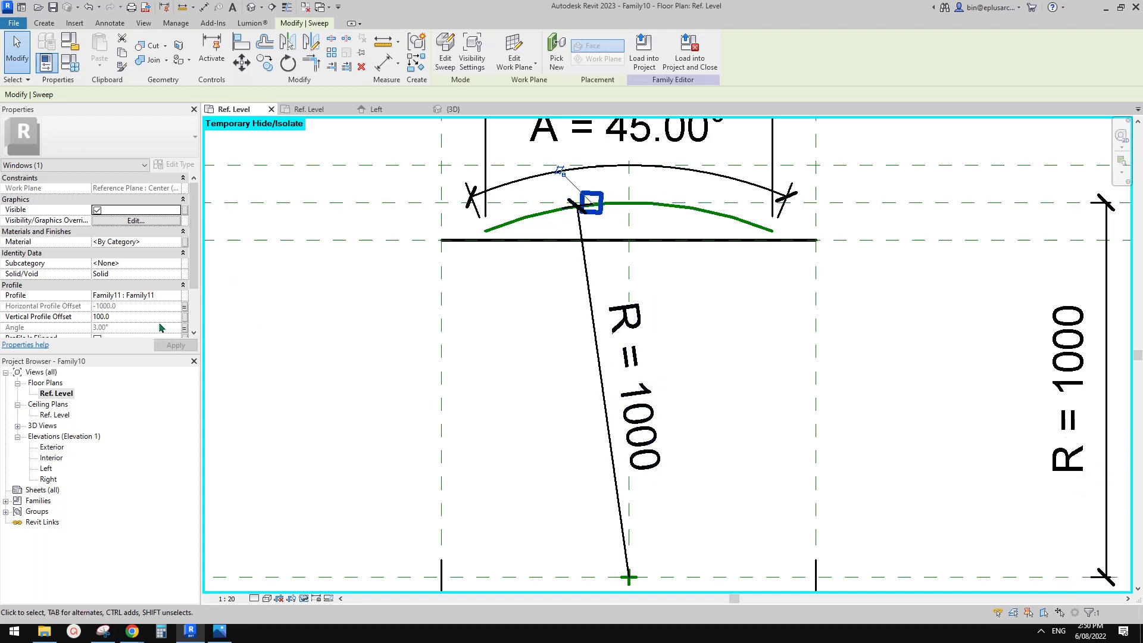
{"action": "left_click", "coordinate": [184, 328]}
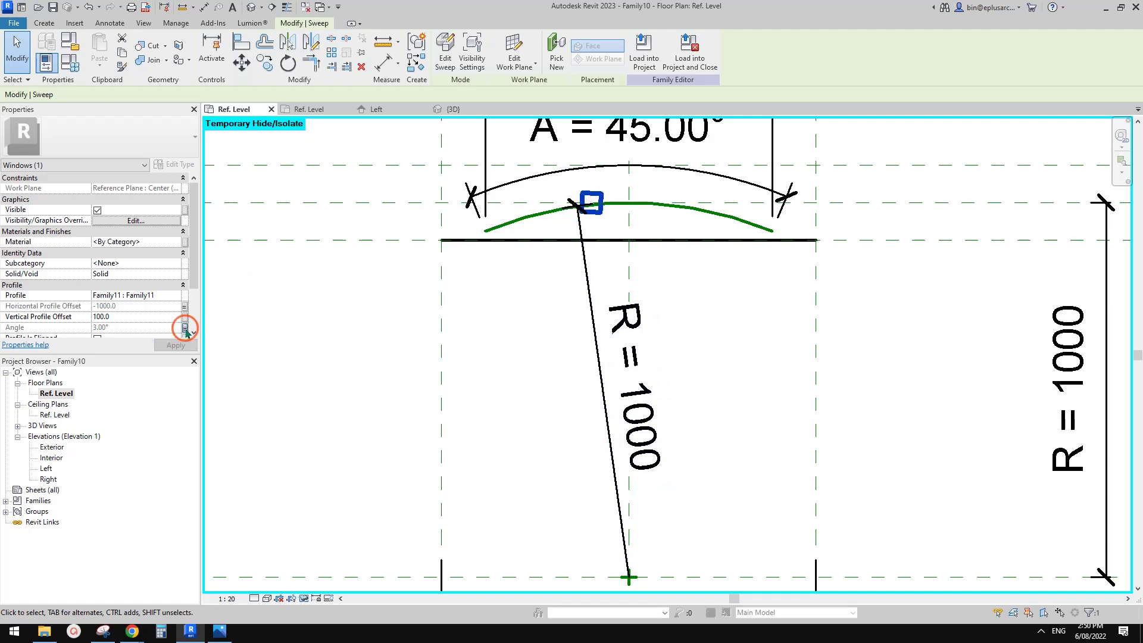
{"action": "left_click", "coordinate": [482, 364]}
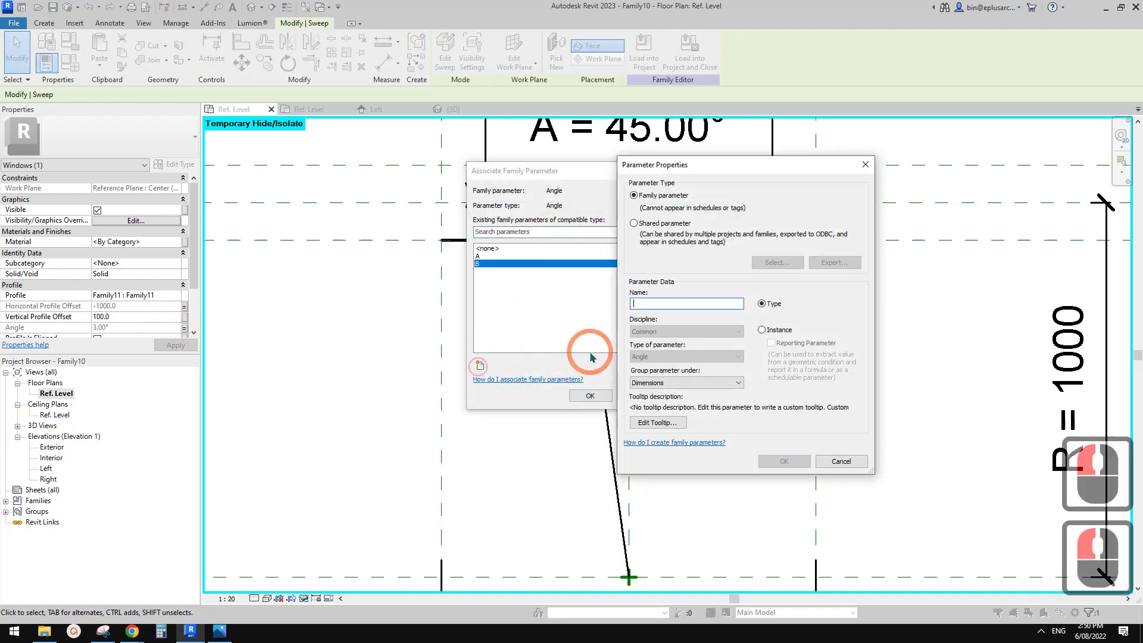
{"action": "type", "text": "BN"}
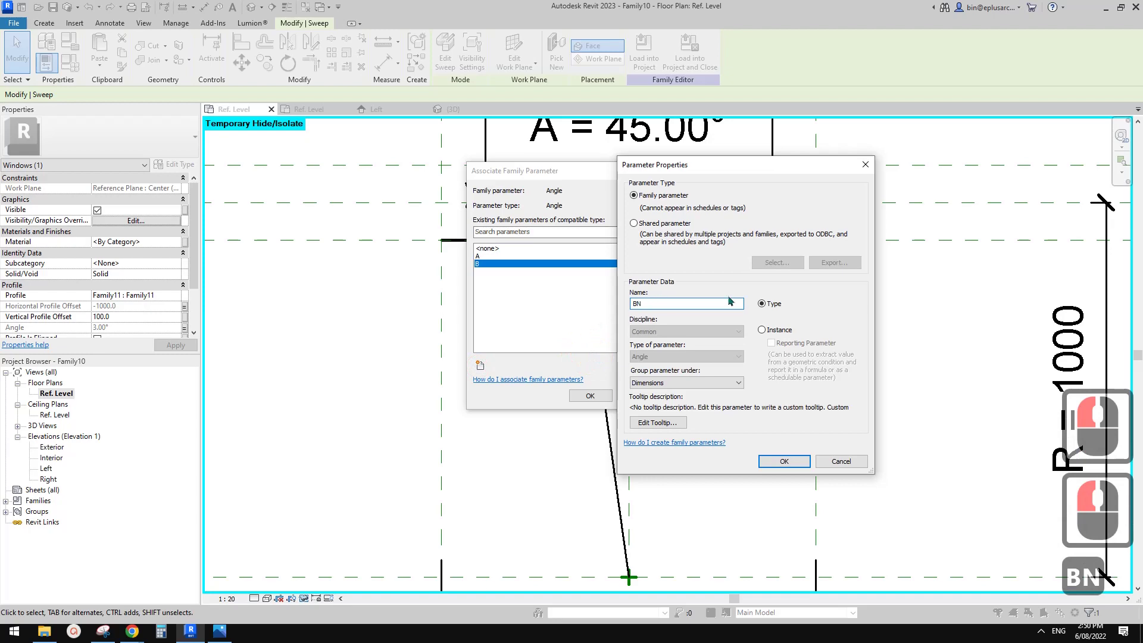
{"action": "left_click", "coordinate": [783, 461]}
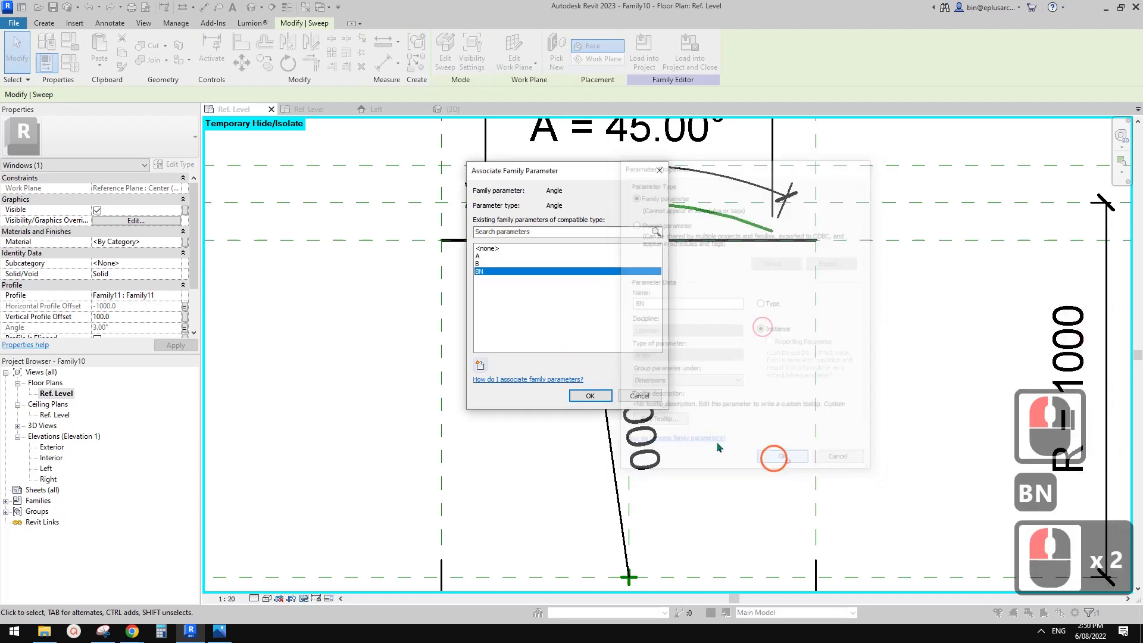
{"action": "left_click", "coordinate": [590, 395]}
Give family parameter BN the formula -B and apply it.
{"action": "left_click", "coordinate": [70, 61]}
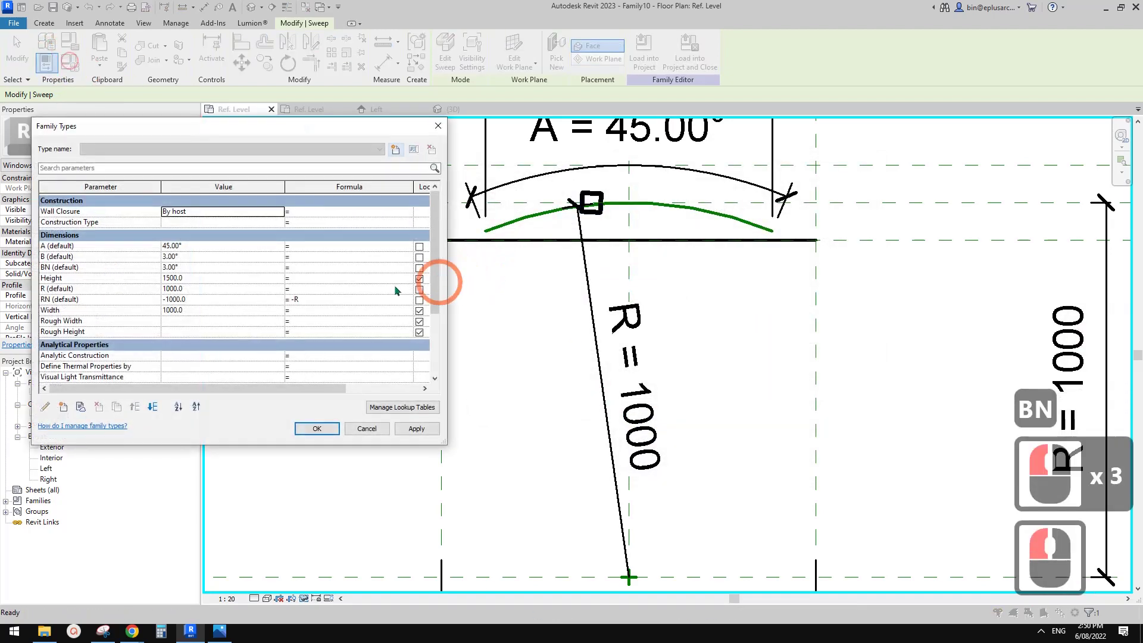
{"action": "left_click", "coordinate": [326, 266]}
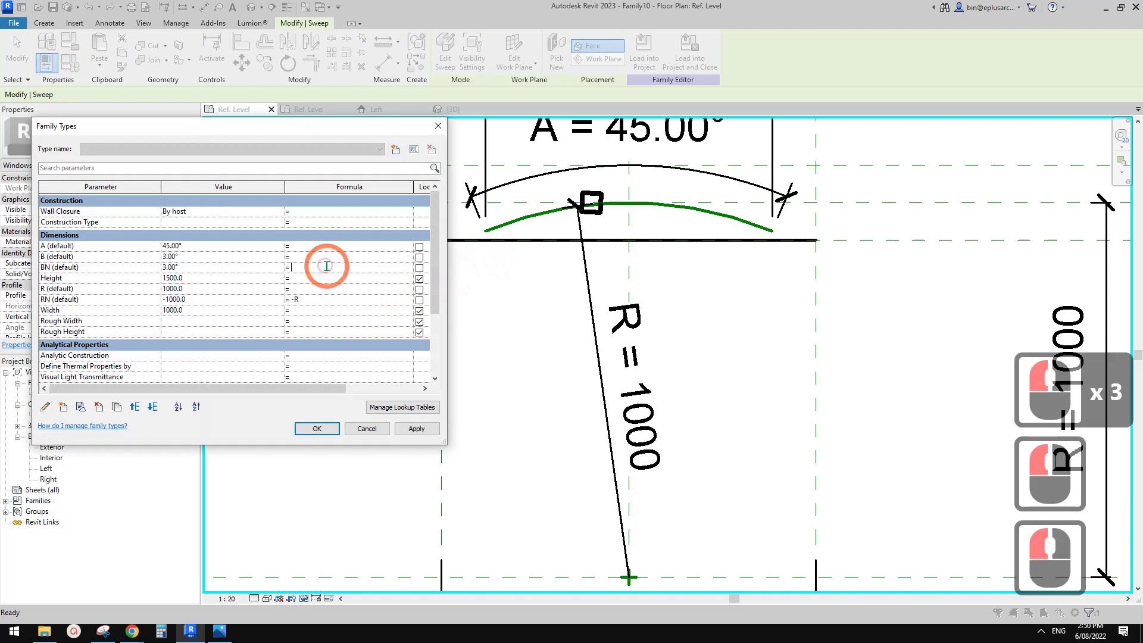
{"action": "type", "text": "-B"}
{"action": "left_click", "coordinate": [416, 428]}
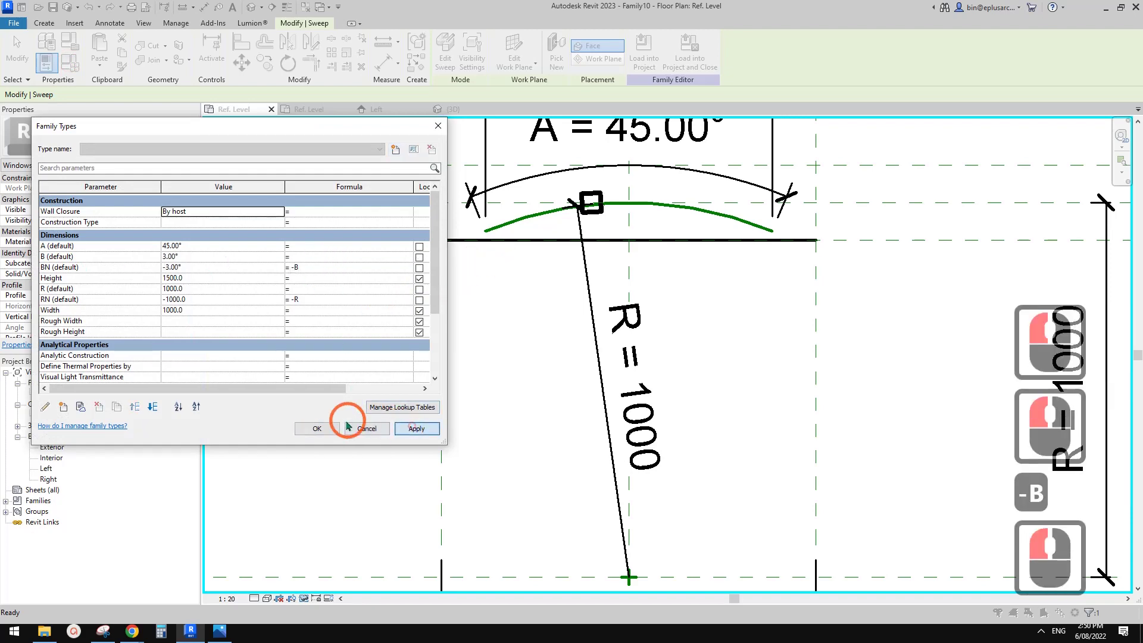
{"action": "left_click", "coordinate": [316, 428]}
Examine the rotated square sweep profile against the green arc and its radius dimension in plan.
{"action": "left_click", "coordinate": [608, 209]}
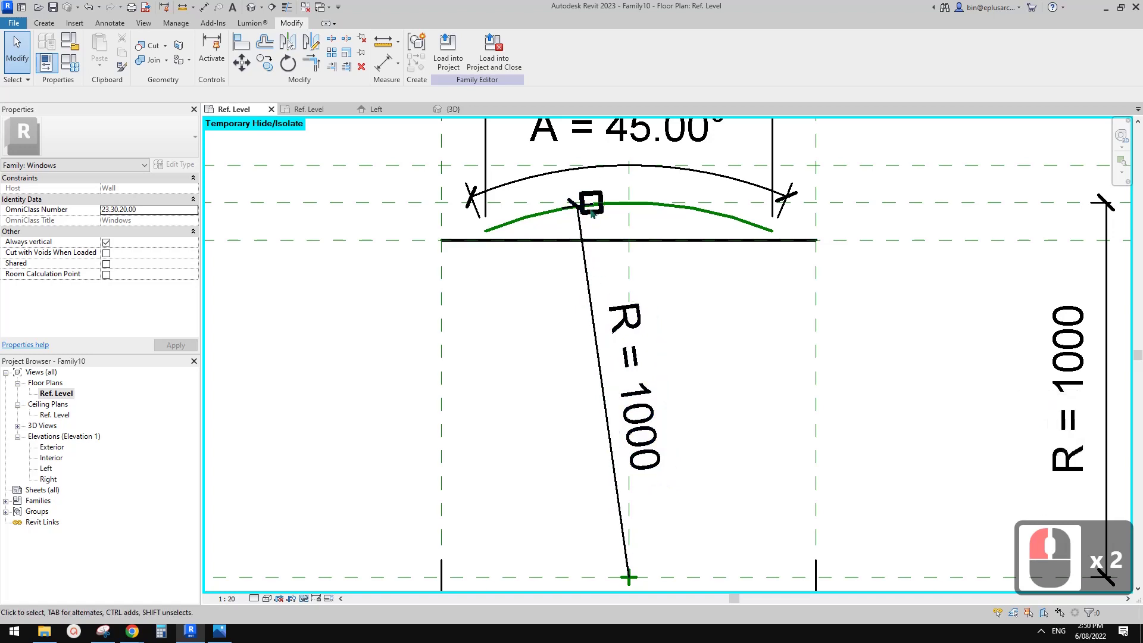
{"action": "scroll", "coordinate": [576, 204], "scroll_direction": "up", "scroll_amount": 3}
{"action": "scroll", "coordinate": [576, 204], "scroll_direction": "up", "scroll_amount": 5}
{"action": "scroll", "coordinate": [613, 247], "scroll_direction": "up", "scroll_amount": 3}
{"action": "scroll", "coordinate": [630, 255], "scroll_direction": "up", "scroll_amount": 2}
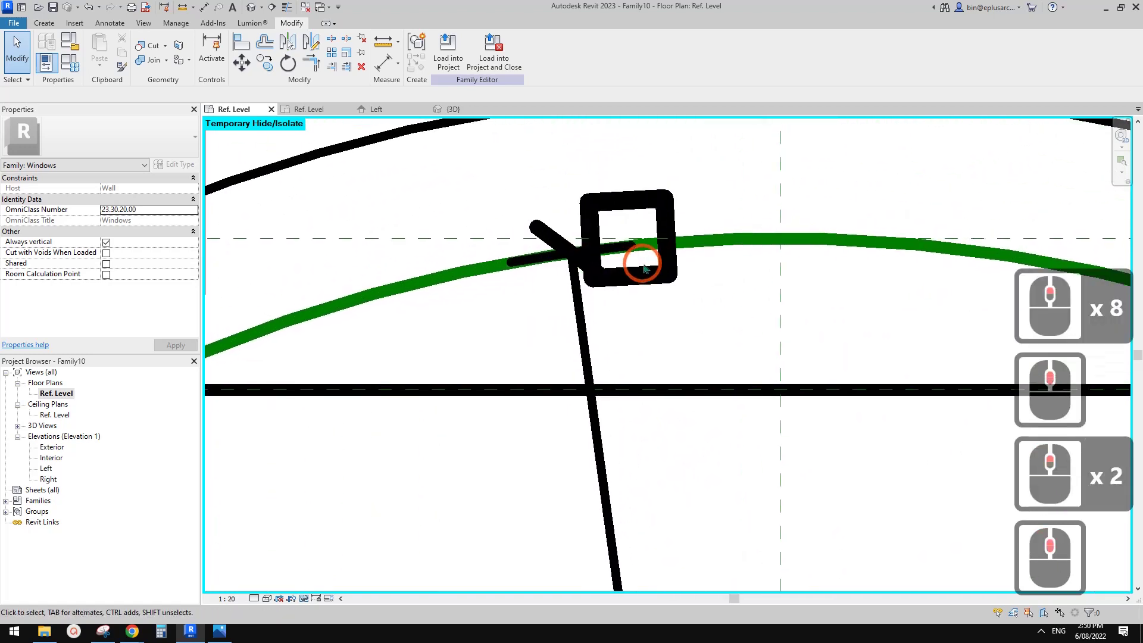
{"action": "middle_click_drag", "start_coordinate": [634, 260], "coordinate": [693, 247]}
{"action": "left_click", "coordinate": [682, 187]}
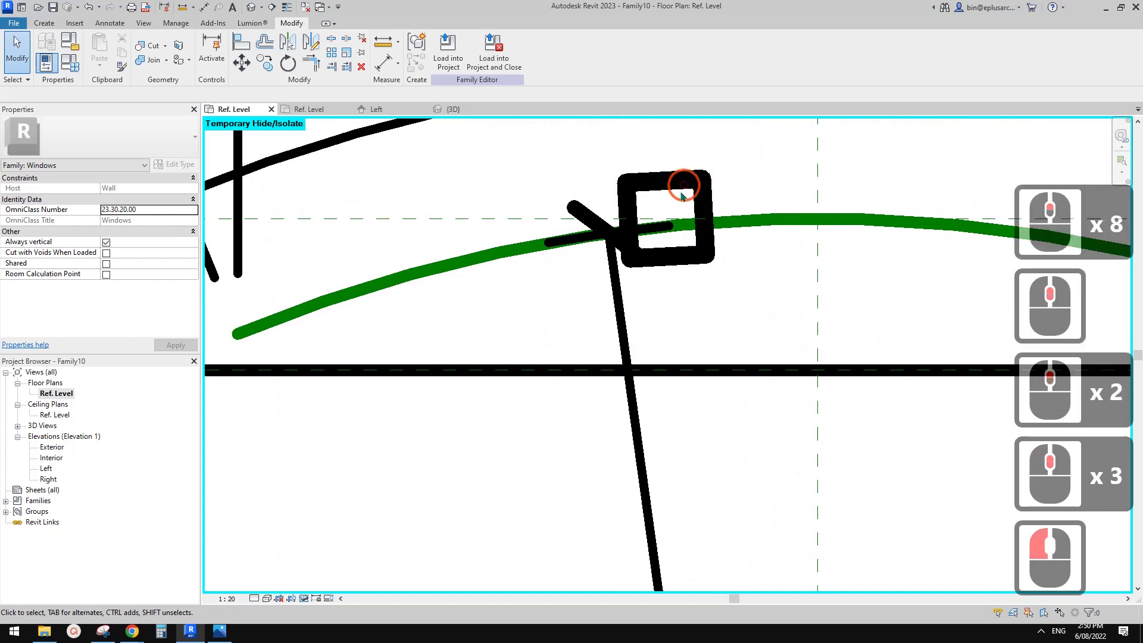
{"action": "middle_click_drag", "start_coordinate": [683, 186], "coordinate": [732, 191]}
{"action": "key", "text": "Escape"}
{"action": "left_click", "coordinate": [714, 183]}
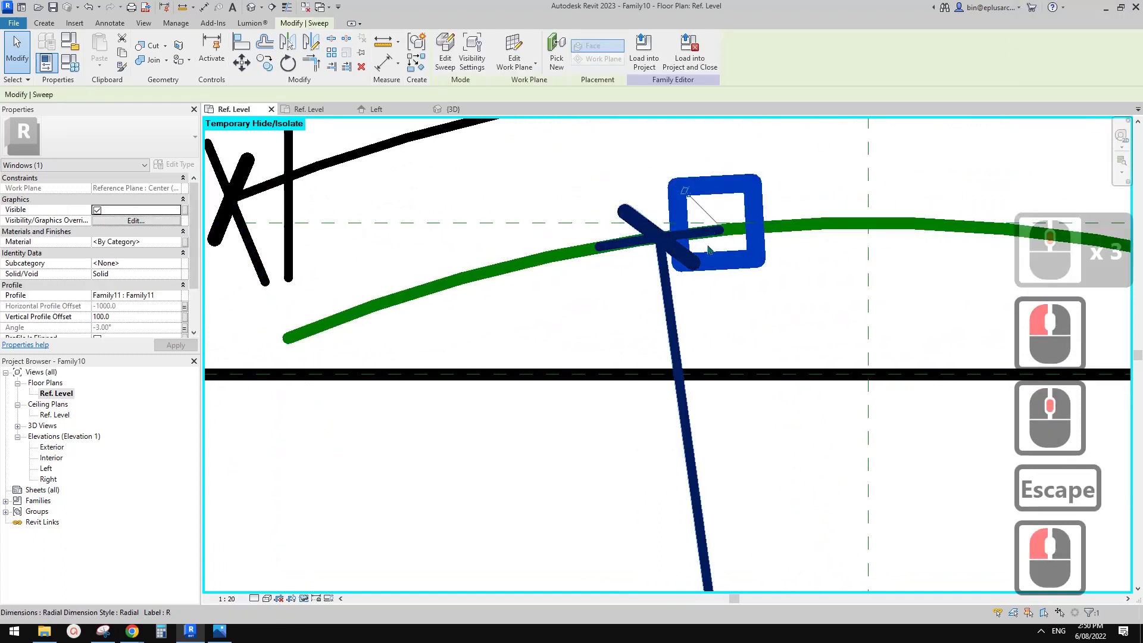
{"action": "scroll", "coordinate": [724, 262], "scroll_direction": "down", "scroll_amount": 2}
{"action": "scroll", "coordinate": [665, 263], "scroll_direction": "down", "scroll_amount": 3}
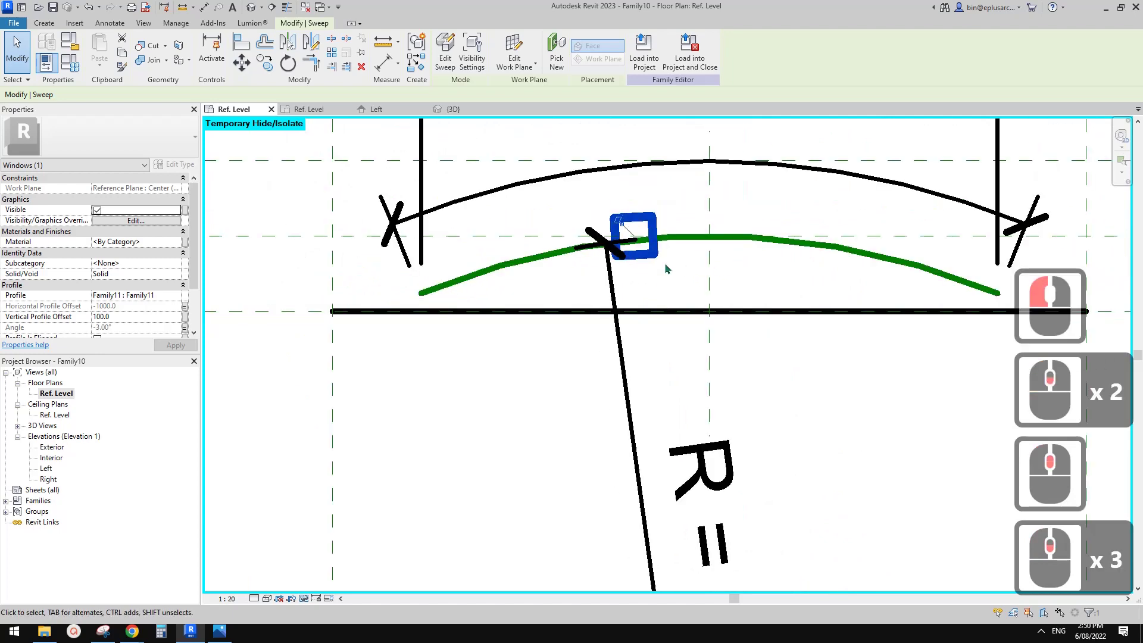
{"action": "scroll", "coordinate": [631, 250], "scroll_direction": "down", "scroll_amount": 5}
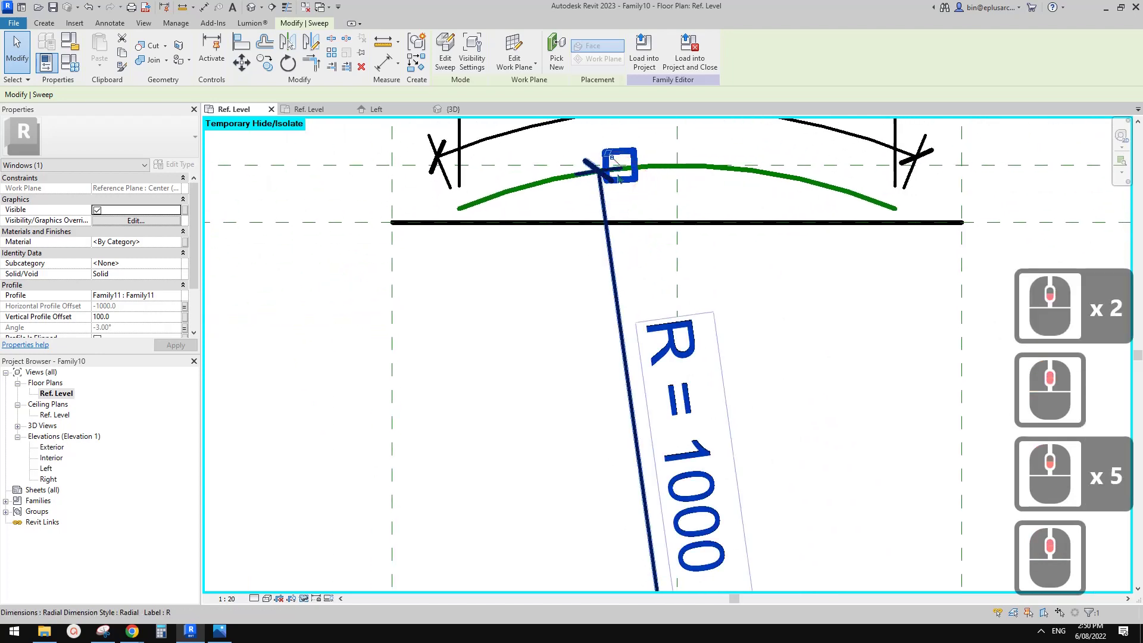
{"action": "scroll", "coordinate": [563, 295], "scroll_direction": "down", "scroll_amount": 3}
{"action": "scroll", "coordinate": [564, 285], "scroll_direction": "down", "scroll_amount": 2}
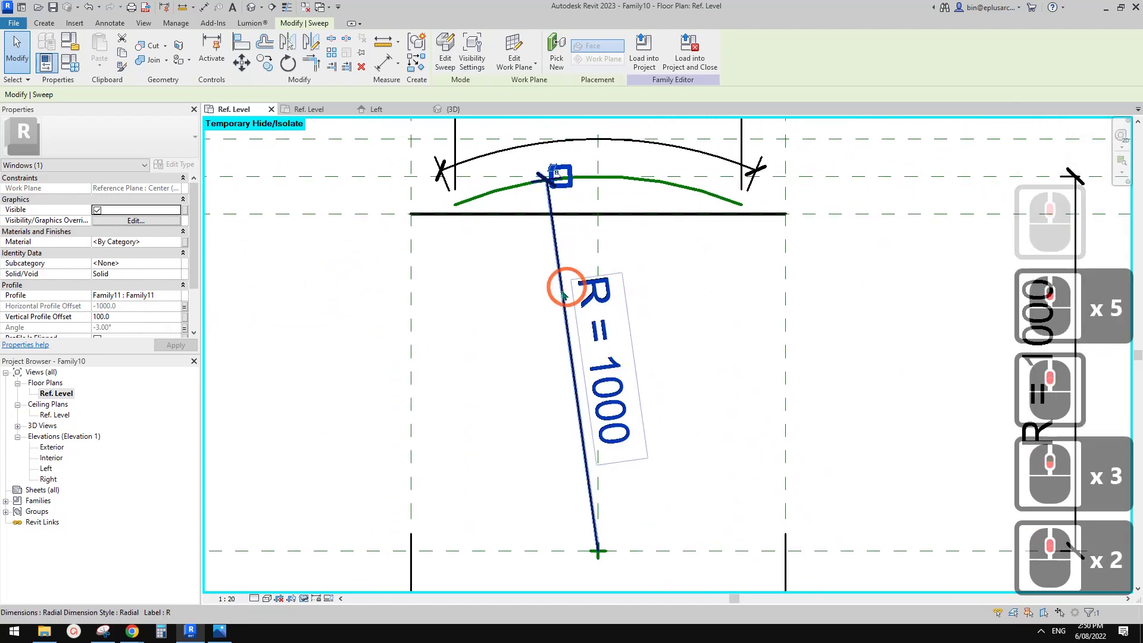
{"action": "key", "text": "Escape"}
Switch to Snipping Tool and mark right angles at the chord's arc end and near the centre line in the annotated plan.
{"action": "left_click", "coordinate": [102, 631]}
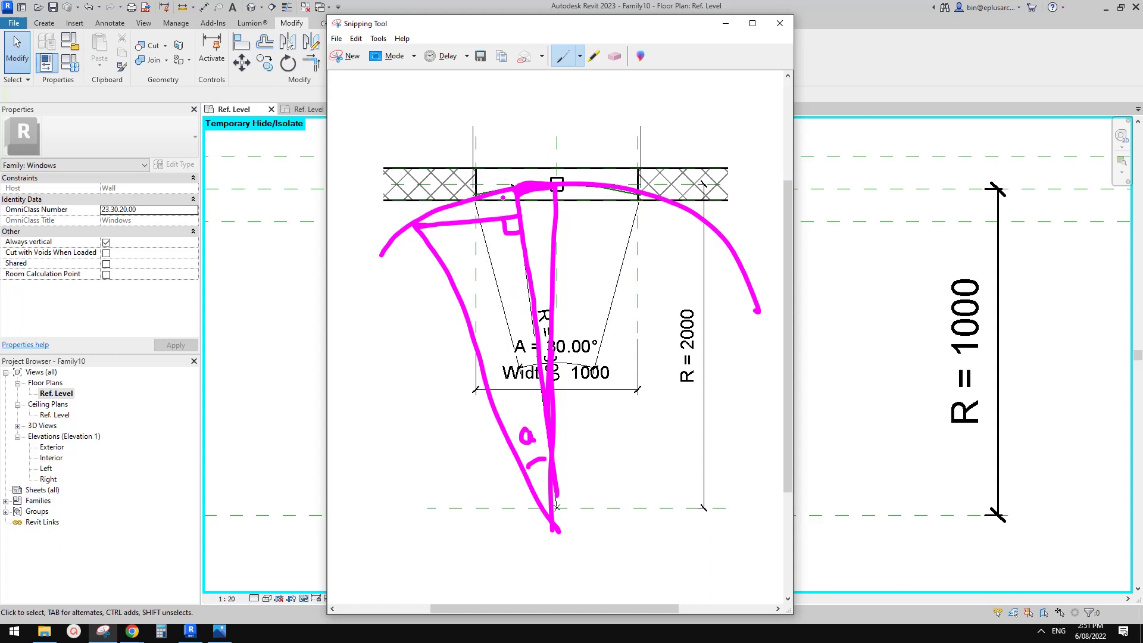
{"action": "mouse_move", "coordinate": [404, 216]}
{"action": "left_mouse_down"}
{"action": "mouse_move", "coordinate": [409, 204]}
{"action": "mouse_move", "coordinate": [408, 230]}
{"action": "mouse_move", "coordinate": [424, 225]}
{"action": "left_mouse_up"}
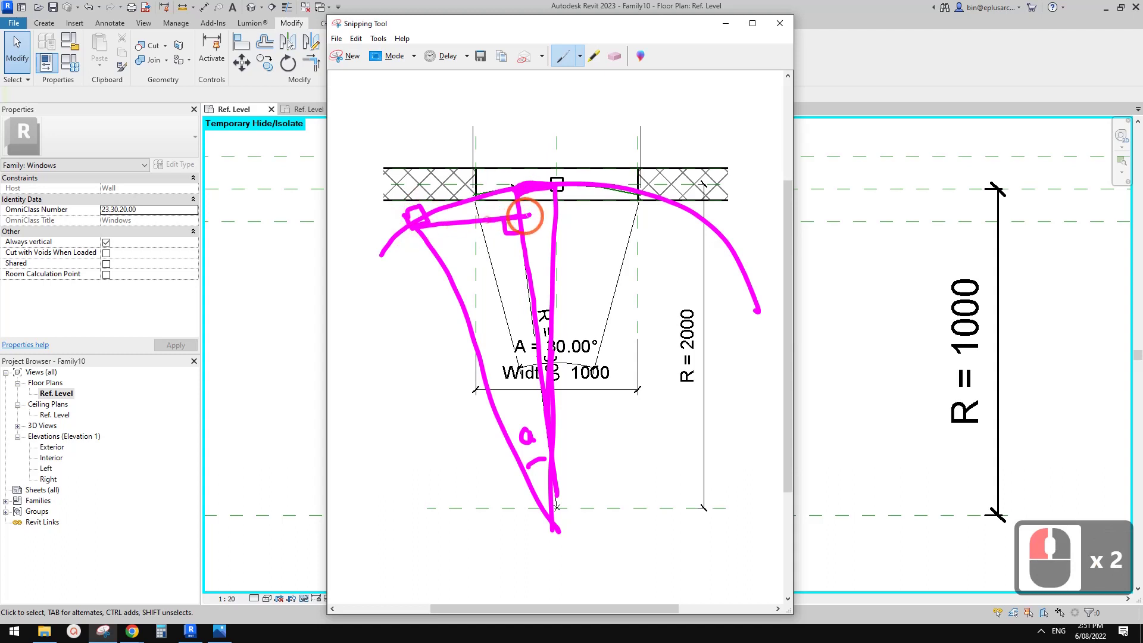
{"action": "mouse_move", "coordinate": [528, 215]}
{"action": "left_mouse_down"}
{"action": "mouse_move", "coordinate": [556, 213]}
{"action": "mouse_move", "coordinate": [518, 235]}
{"action": "left_mouse_up"}
Erase the slanted inner radius stroke and redraw the vertical centre line down from the square profile with the pen.
{"action": "left_click", "coordinate": [614, 56]}
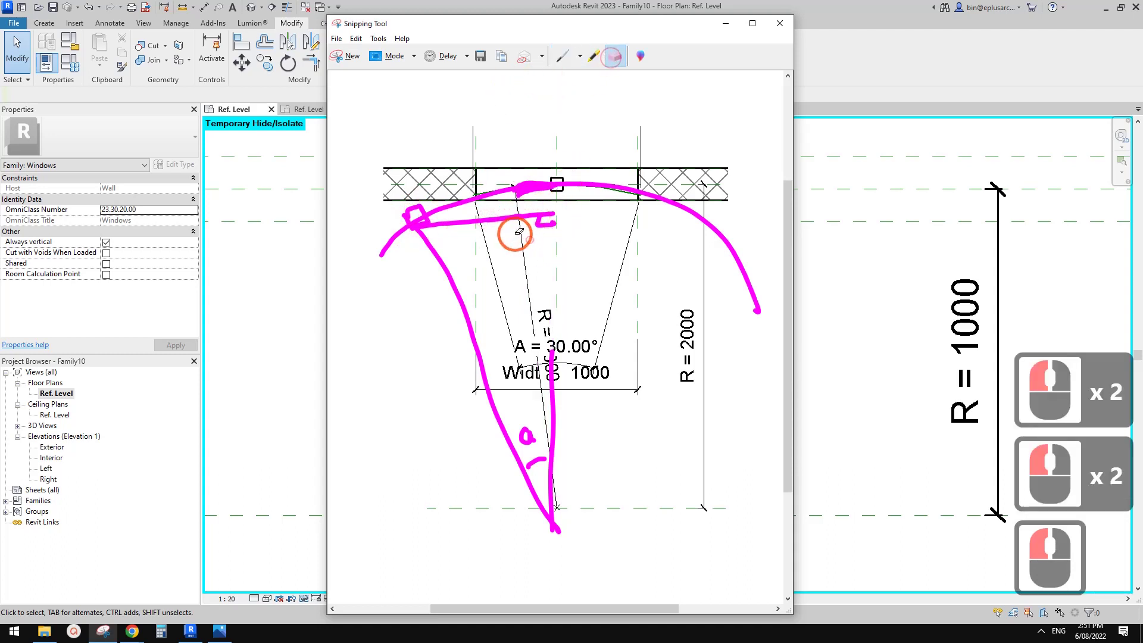
{"action": "left_click", "coordinate": [562, 56]}
{"action": "left_click_drag", "start_coordinate": [556, 183], "coordinate": [553, 356]}
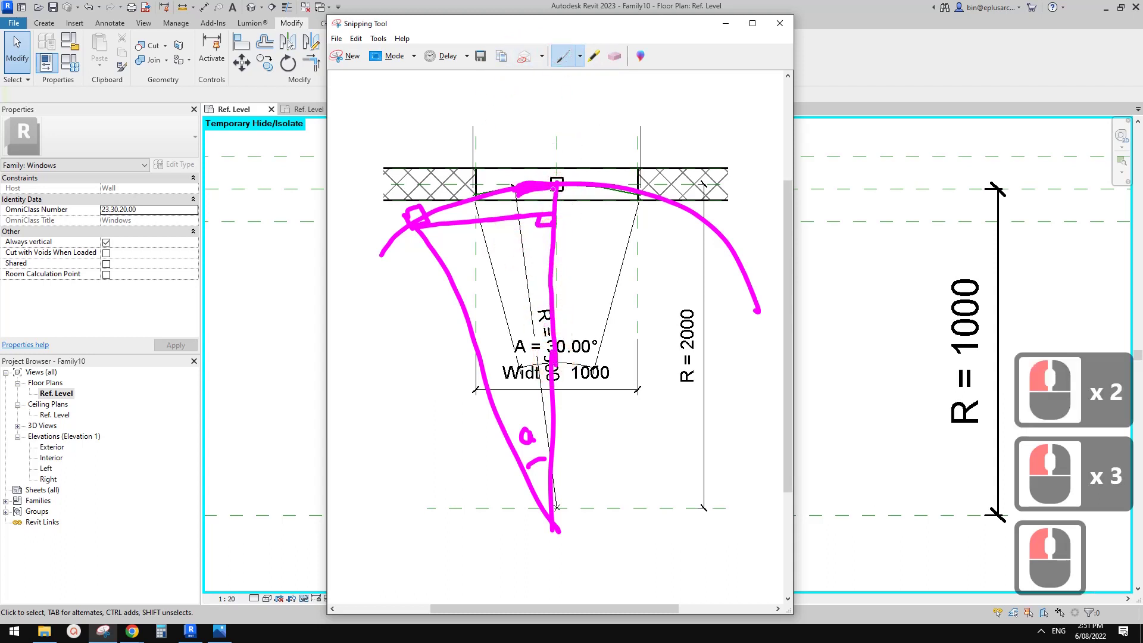
Draw a horizontal line from the square profile across the wall and relabel the angle at the arc's centre as B.
{"action": "left_click_drag", "start_coordinate": [540, 185], "coordinate": [364, 187]}
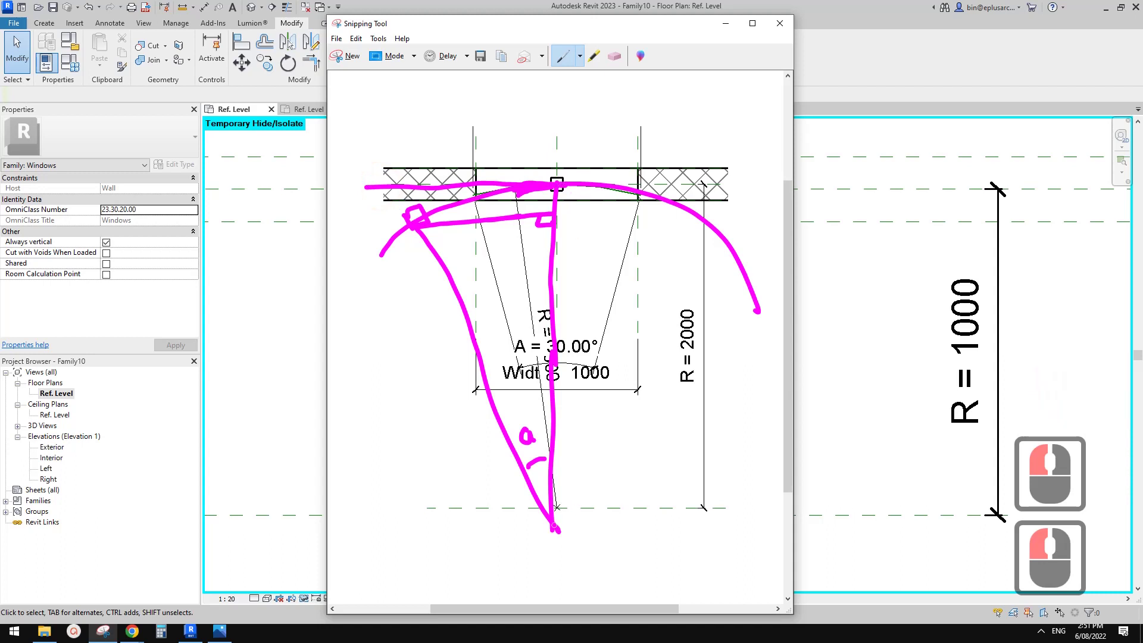
{"action": "left_click", "coordinate": [536, 209]}
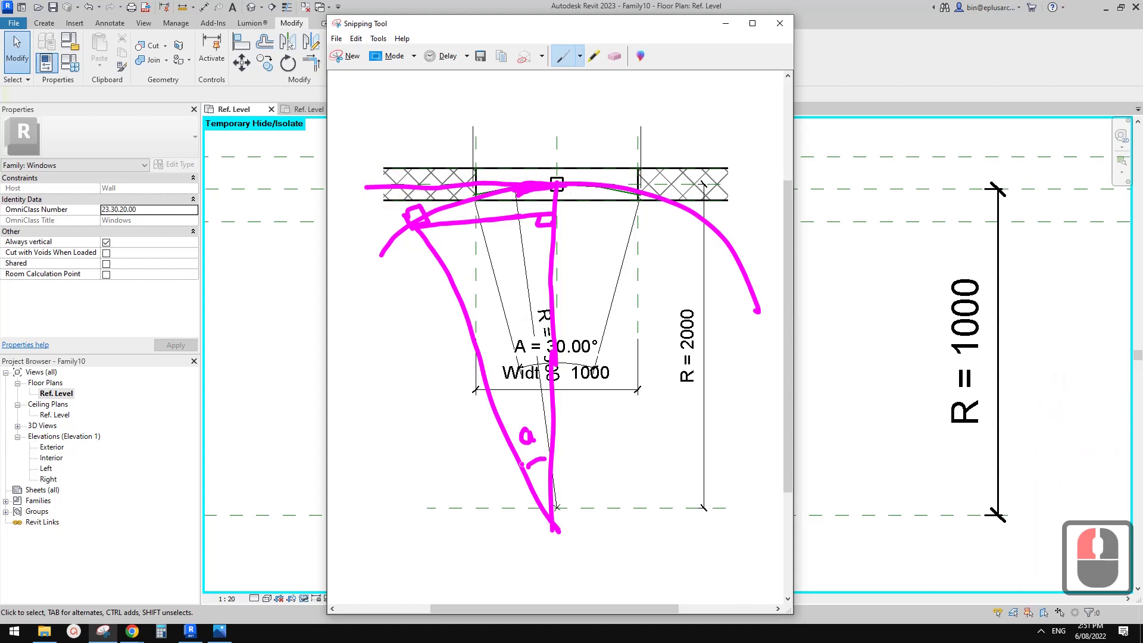
{"action": "left_click_drag", "start_coordinate": [526, 421], "coordinate": [525, 438]}
{"action": "mouse_move", "coordinate": [525, 412]}
{"action": "left_mouse_down"}
{"action": "mouse_move", "coordinate": [538, 411]}
{"action": "mouse_move", "coordinate": [531, 441]}
{"action": "left_mouse_up"}
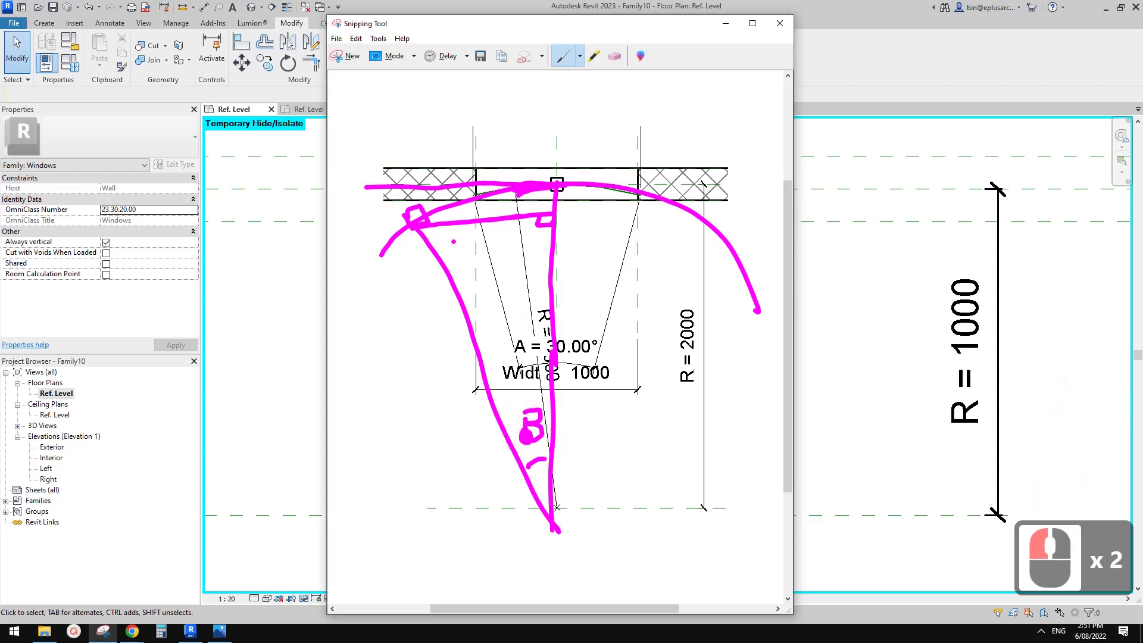
Sketch a vertical length dimension beside the arc, circle its middle, and mark the matching spot on the centre line.
{"action": "mouse_move", "coordinate": [377, 229]}
{"action": "left_mouse_down"}
{"action": "mouse_move", "coordinate": [410, 223]}
{"action": "mouse_move", "coordinate": [391, 236]}
{"action": "mouse_move", "coordinate": [416, 538]}
{"action": "mouse_move", "coordinate": [470, 536]}
{"action": "left_mouse_up"}
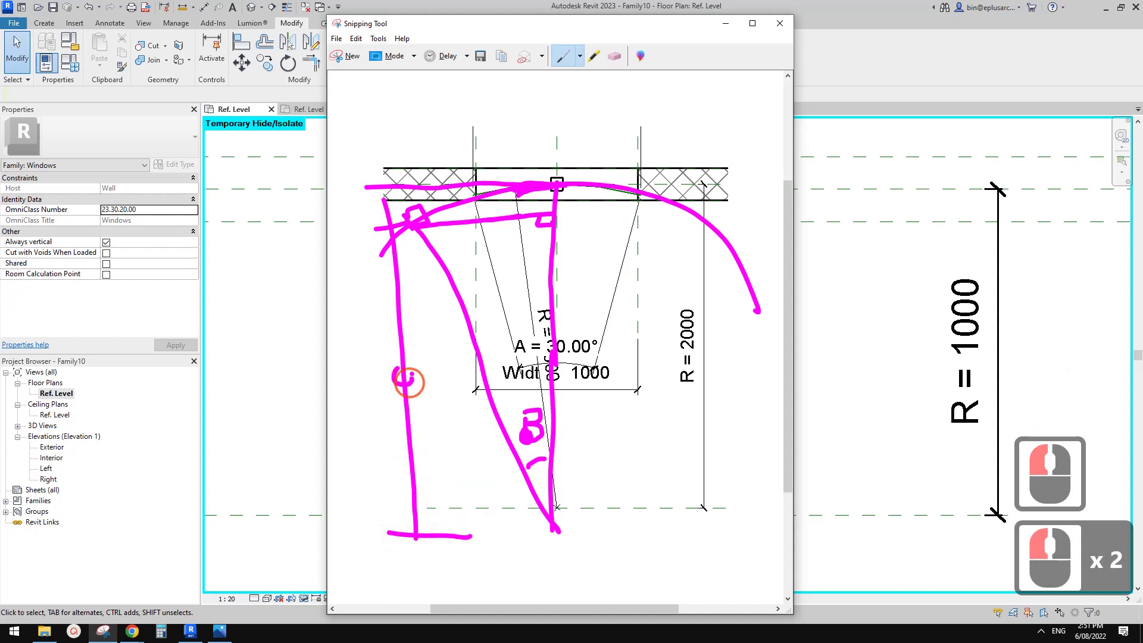
{"action": "left_click_drag", "start_coordinate": [411, 374], "coordinate": [396, 369]}
{"action": "left_click_drag", "start_coordinate": [547, 328], "coordinate": [556, 327]}
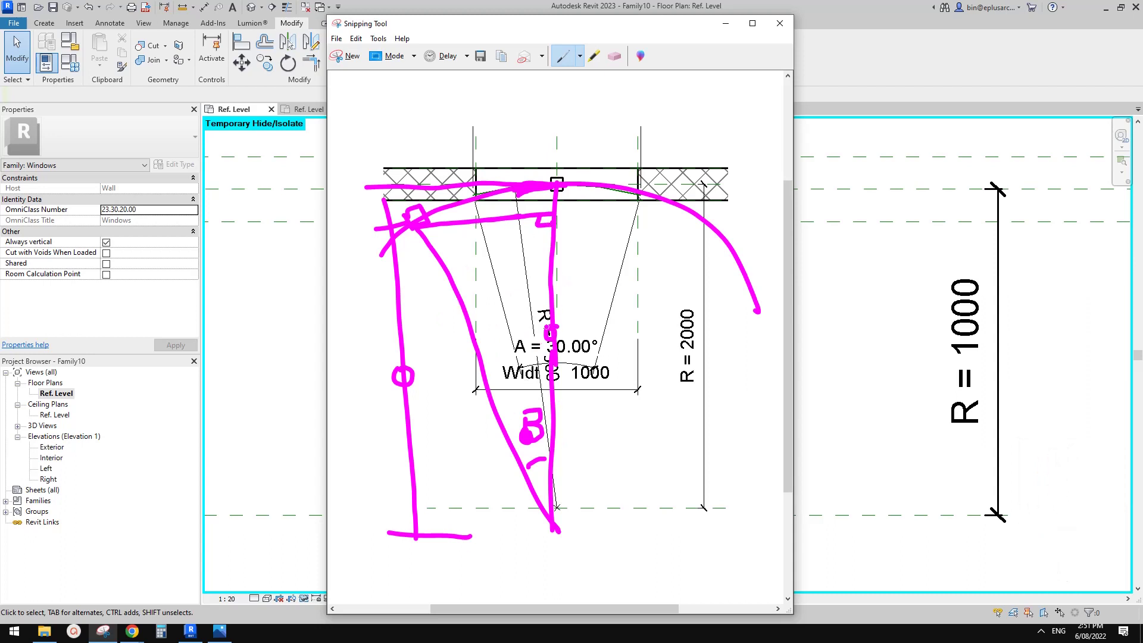
{"action": "left_click_drag", "start_coordinate": [544, 328], "coordinate": [558, 331]}
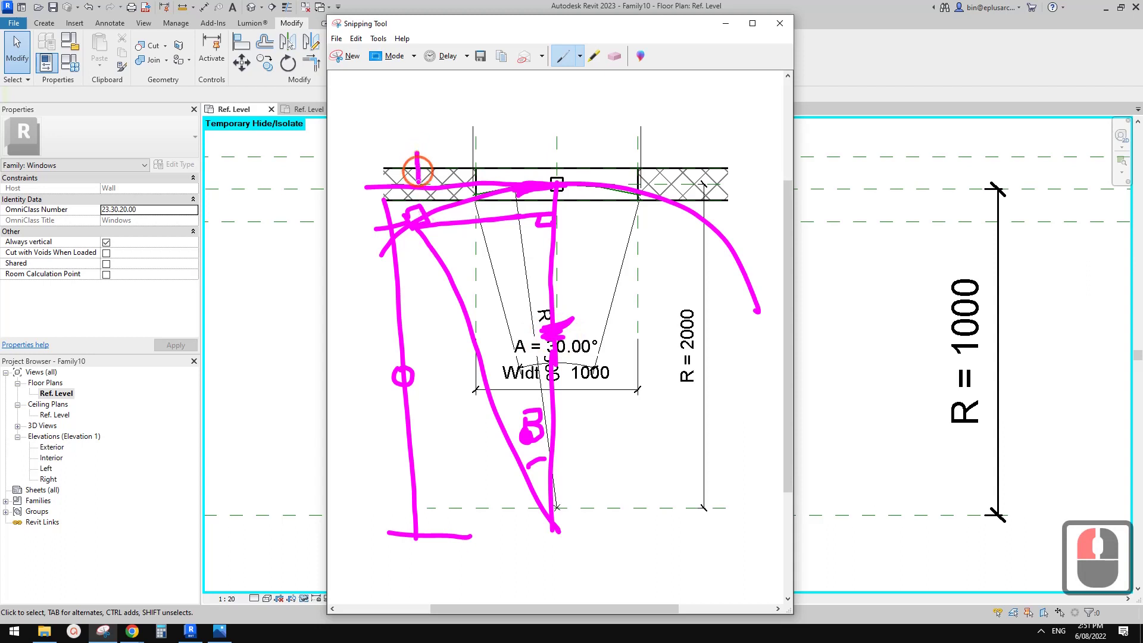
Draw a vertical line through the arc's end, a horizontal dimension from it to the centre line, and circle the chord's middle.
{"action": "left_click_drag", "start_coordinate": [417, 172], "coordinate": [418, 292]}
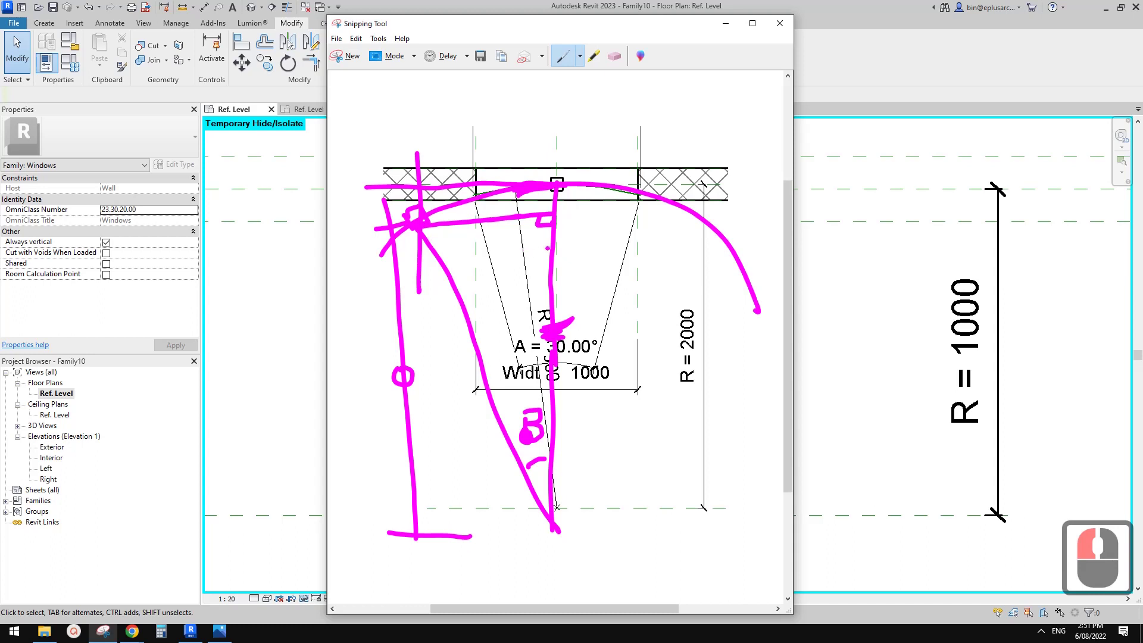
{"action": "left_click_drag", "start_coordinate": [552, 259], "coordinate": [542, 270]}
{"action": "left_click_drag", "start_coordinate": [559, 261], "coordinate": [412, 266]}
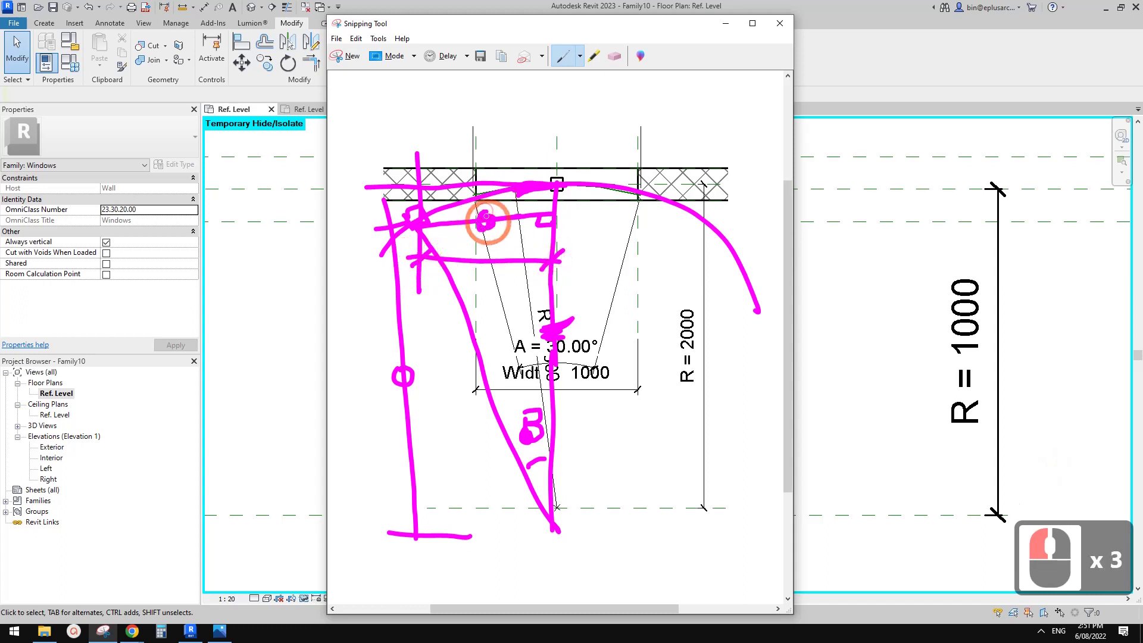
{"action": "left_click_drag", "start_coordinate": [485, 226], "coordinate": [484, 223]}
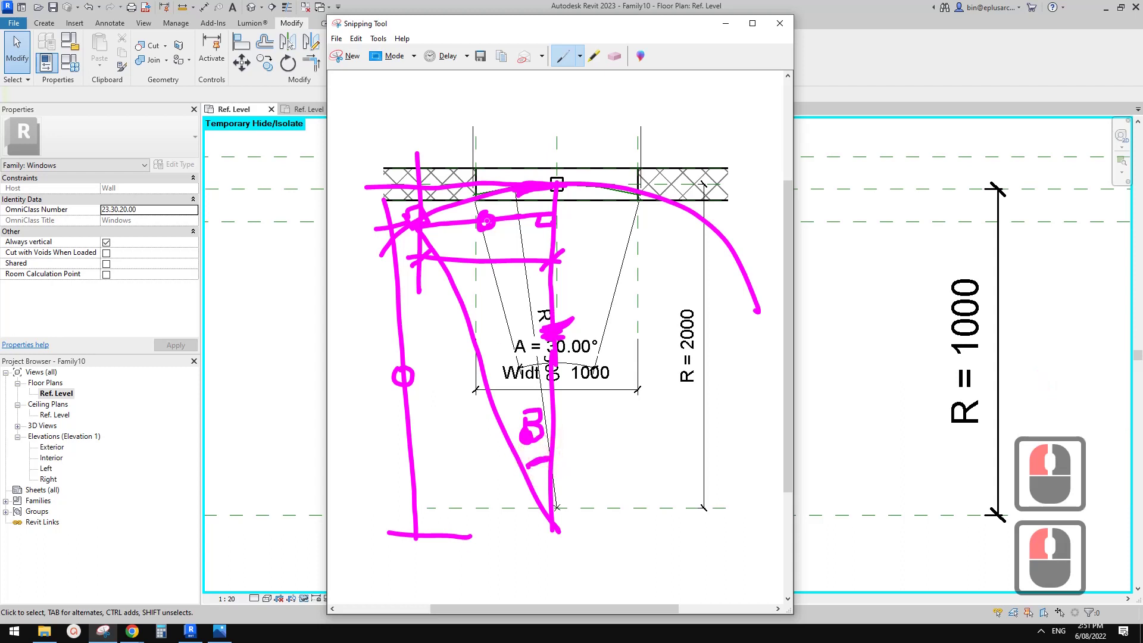
Switch to Revit and review the family's dimension parameters and their formulas.
{"action": "left_click", "coordinate": [314, 256]}
{"action": "middle_click", "coordinate": [475, 291]}
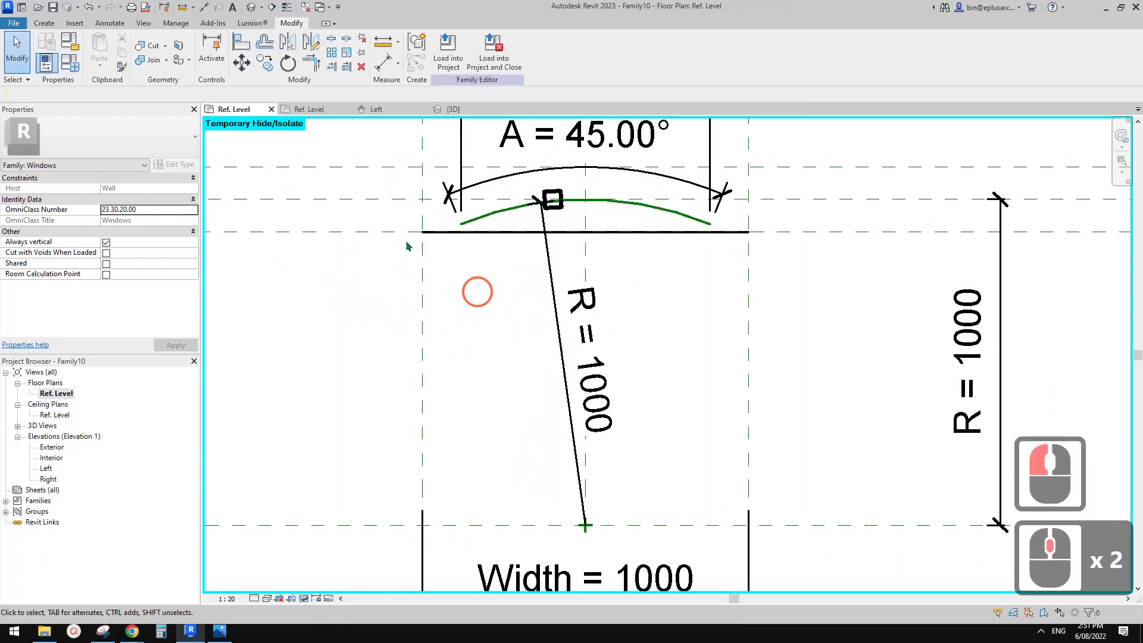
{"action": "left_click", "coordinate": [71, 63]}
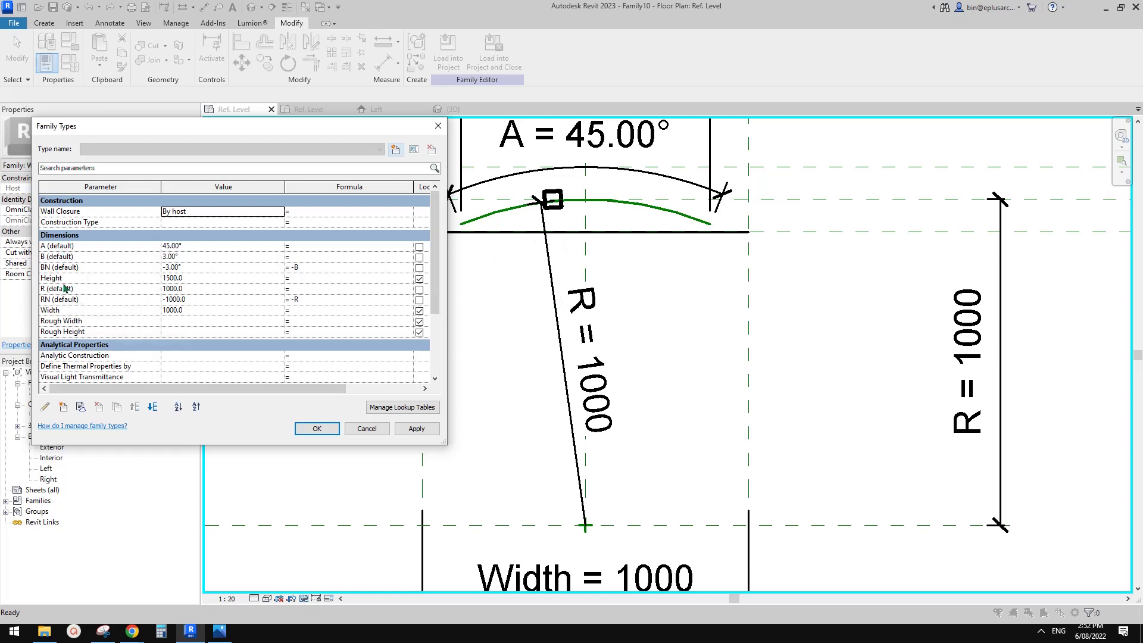
{"action": "left_click", "coordinate": [316, 429]}
{"action": "middle_click_drag", "start_coordinate": [501, 340], "coordinate": [498, 341]}
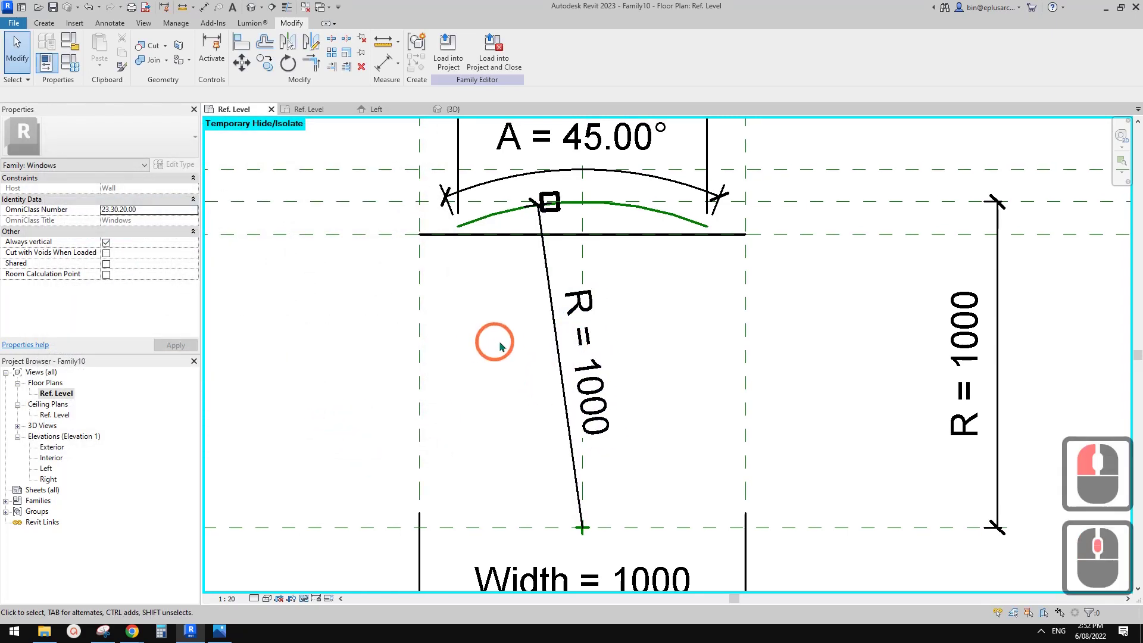
Select the square sweep and check which family parameter drives its horizontal profile offset.
{"action": "key", "text": "Escape"}
{"action": "key", "text": "Escape"}
{"action": "left_click", "coordinate": [548, 248]}
{"action": "key", "text": "Escape"}
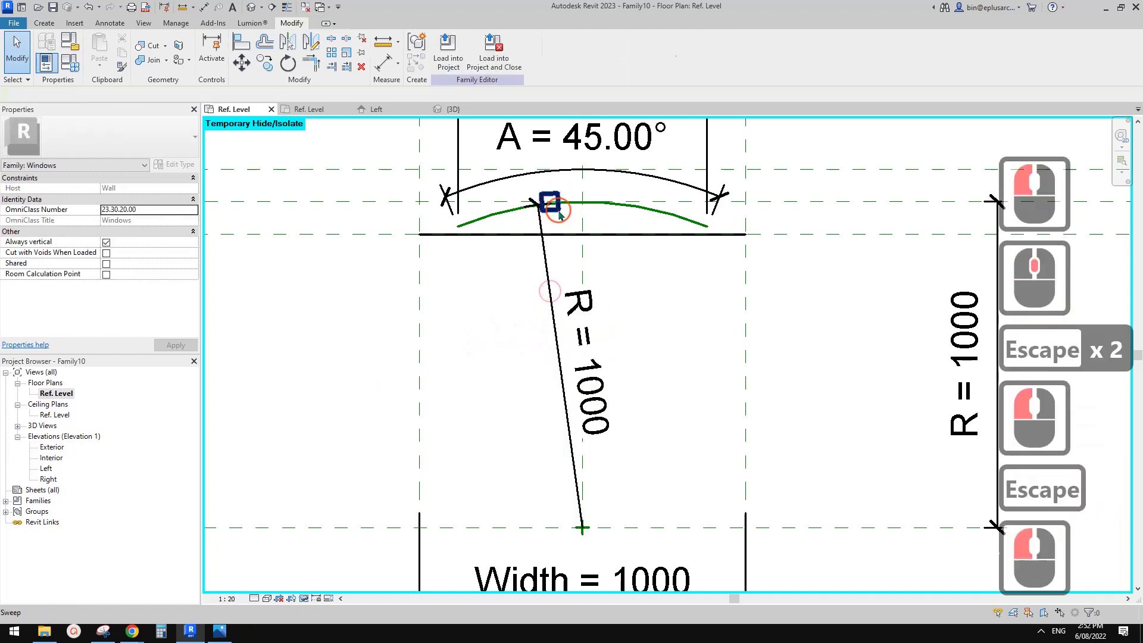
{"action": "left_click", "coordinate": [549, 201]}
{"action": "scroll", "coordinate": [137, 313], "scroll_direction": "down", "scroll_amount": 1}
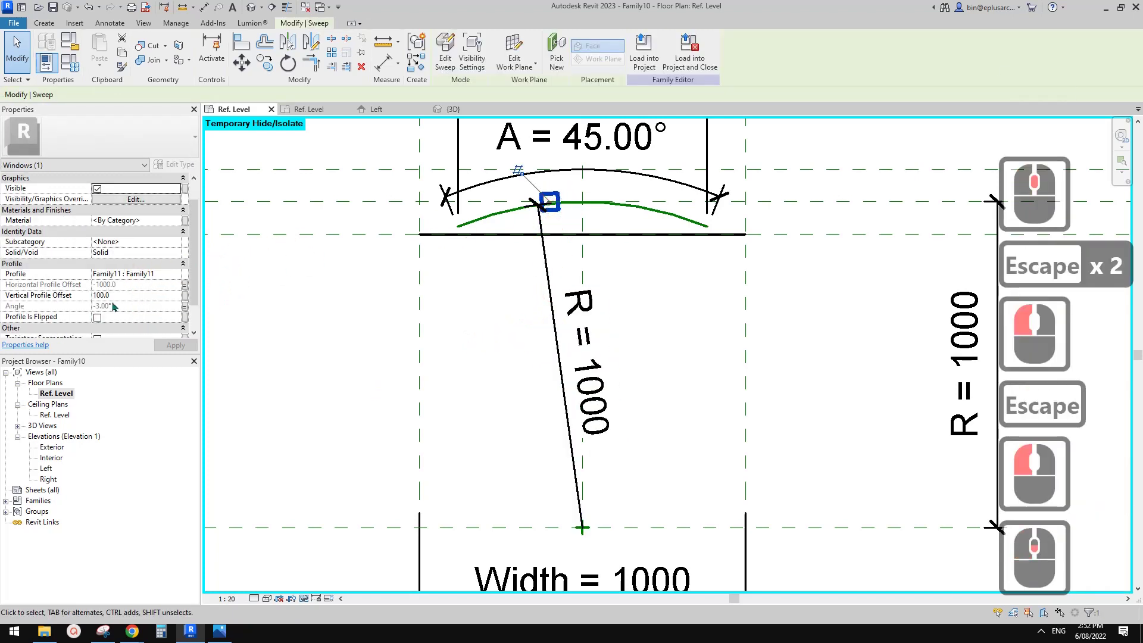
{"action": "left_click", "coordinate": [185, 284]}
{"action": "left_click", "coordinate": [483, 279]}
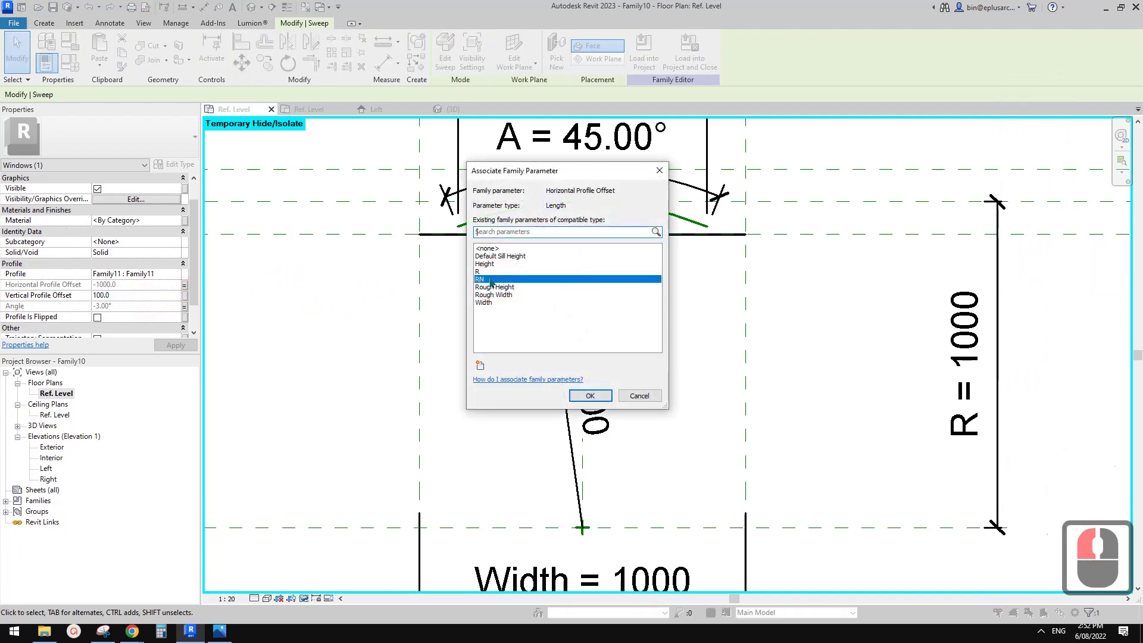
{"action": "key", "text": "Escape"}
{"action": "key", "text": "Escape"}
{"action": "left_click", "coordinate": [543, 311]}
{"action": "left_click", "coordinate": [713, 349]}
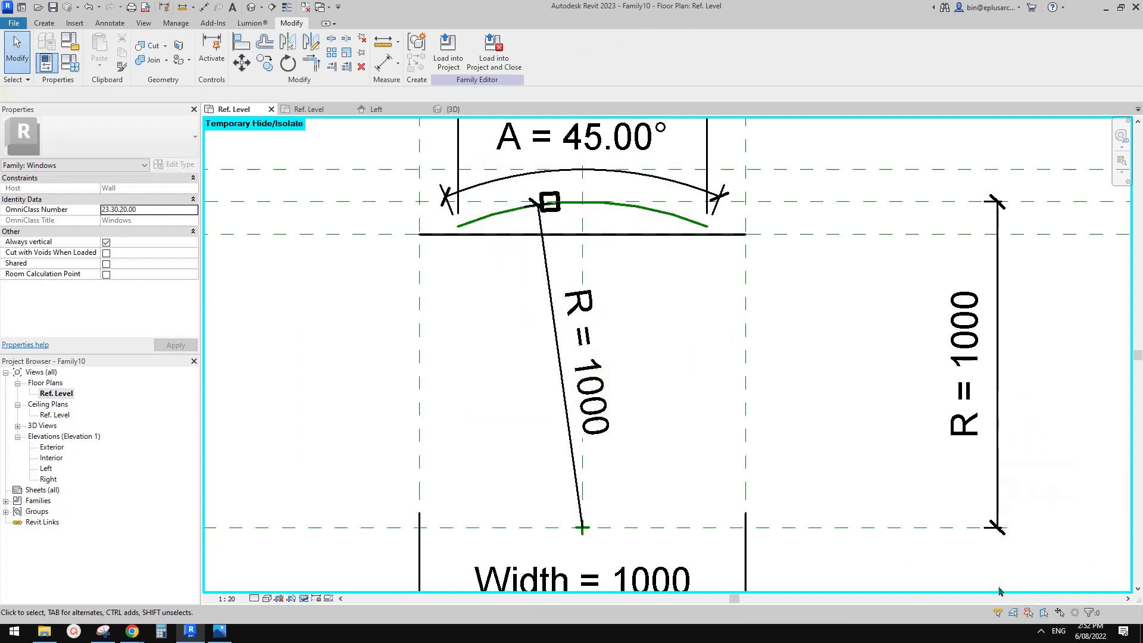
Extend the RN parameter's formula to -R* and consult the annotated sketch in Snipping Tool before returning to Revit.
{"action": "left_click", "coordinate": [532, 311]}
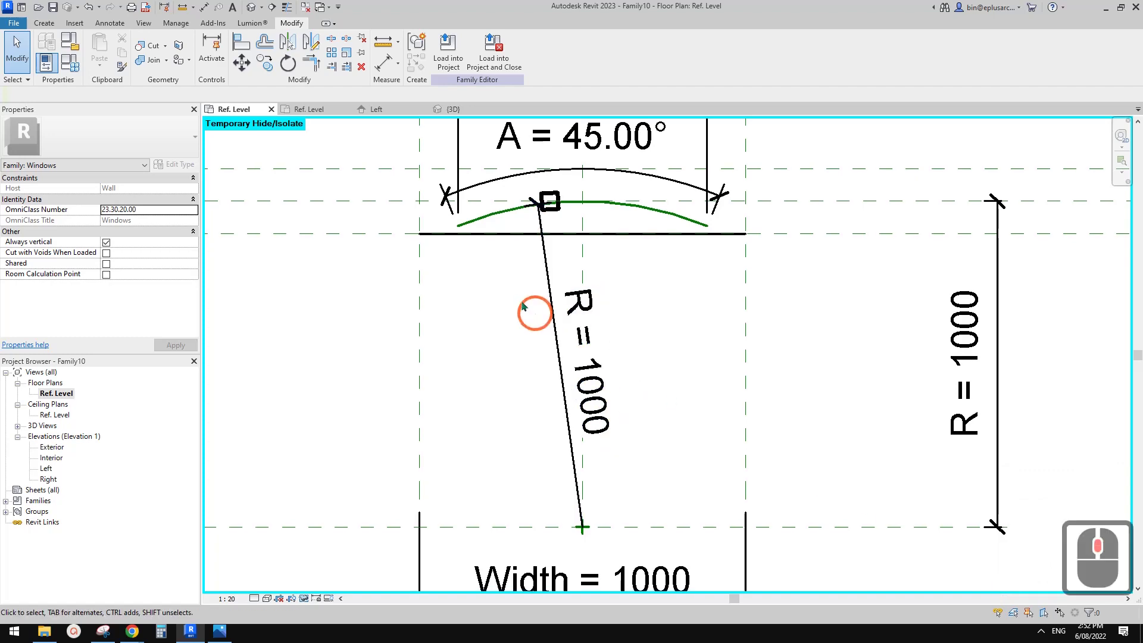
{"action": "key", "text": "Escape"}
{"action": "left_click", "coordinate": [58, 71]}
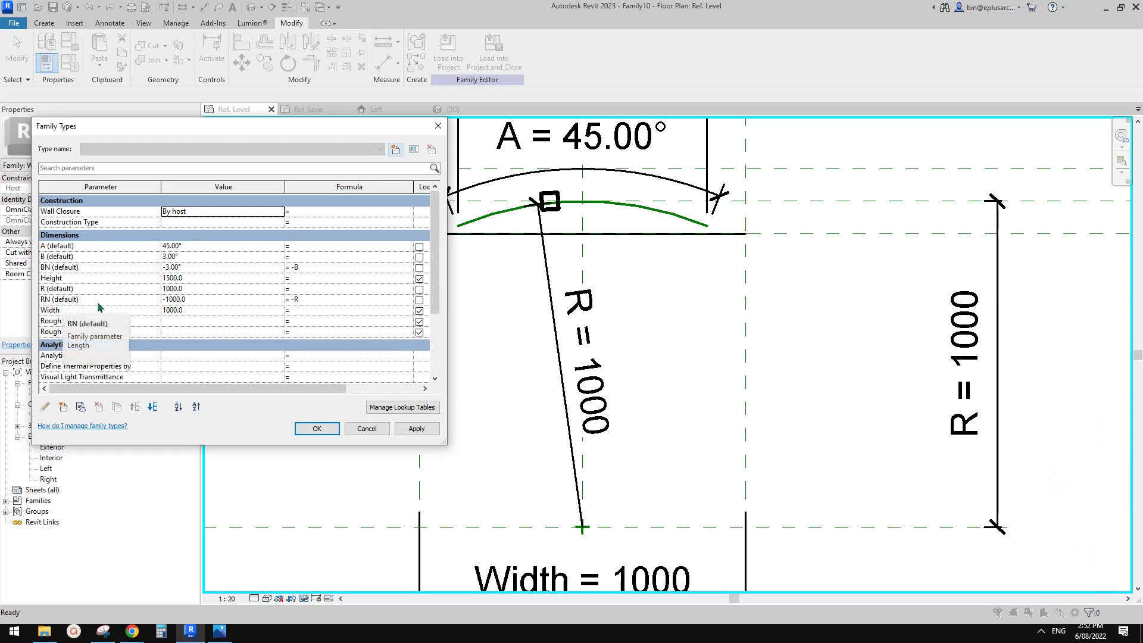
{"action": "left_click", "coordinate": [301, 299]}
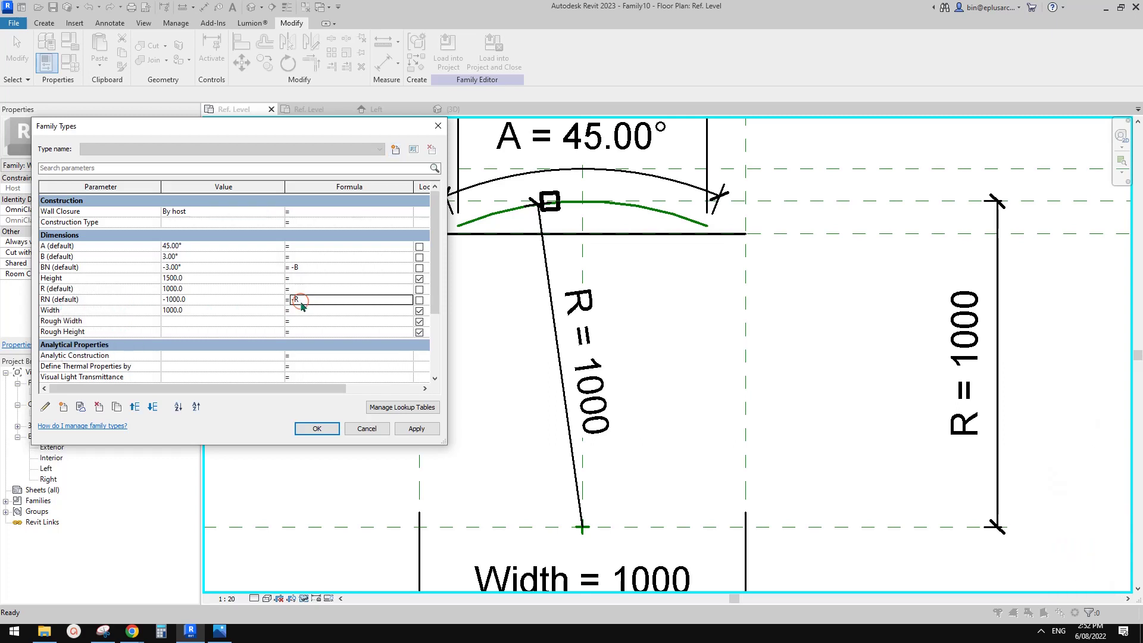
{"action": "left_click", "coordinate": [299, 270]}
{"action": "left_click", "coordinate": [315, 301]}
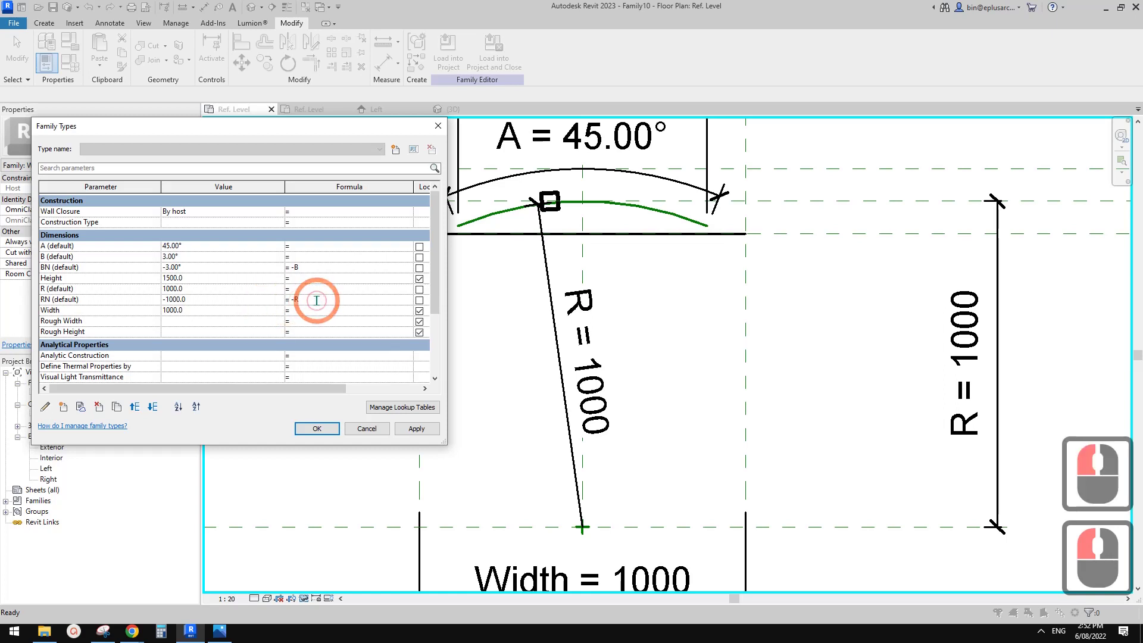
{"action": "type", "text": "*"}
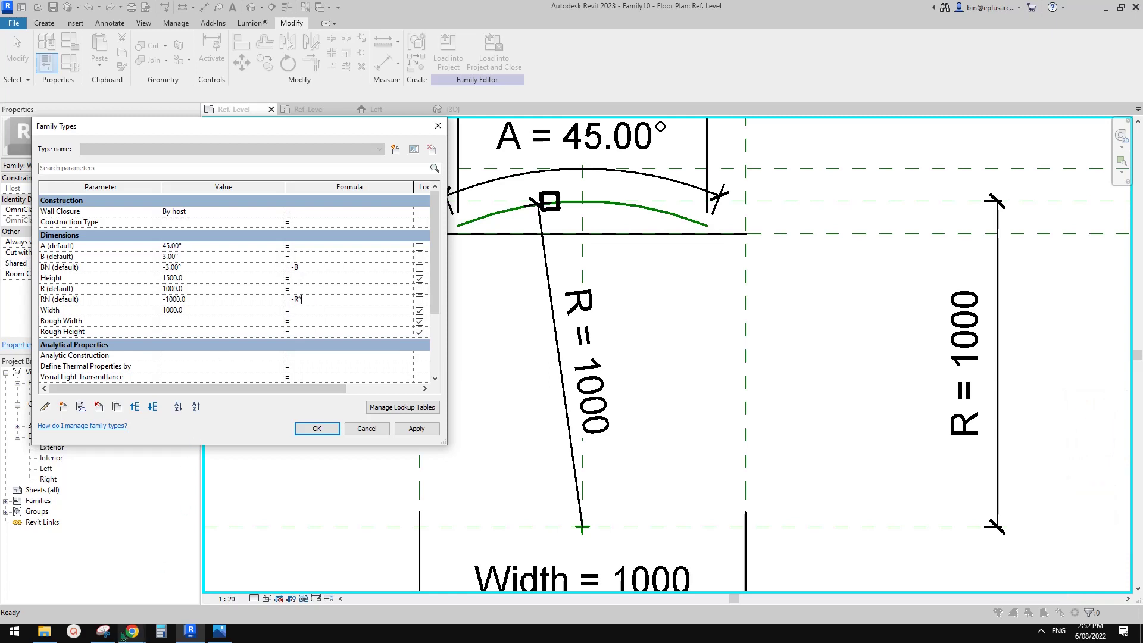
{"action": "left_click", "coordinate": [103, 631]}
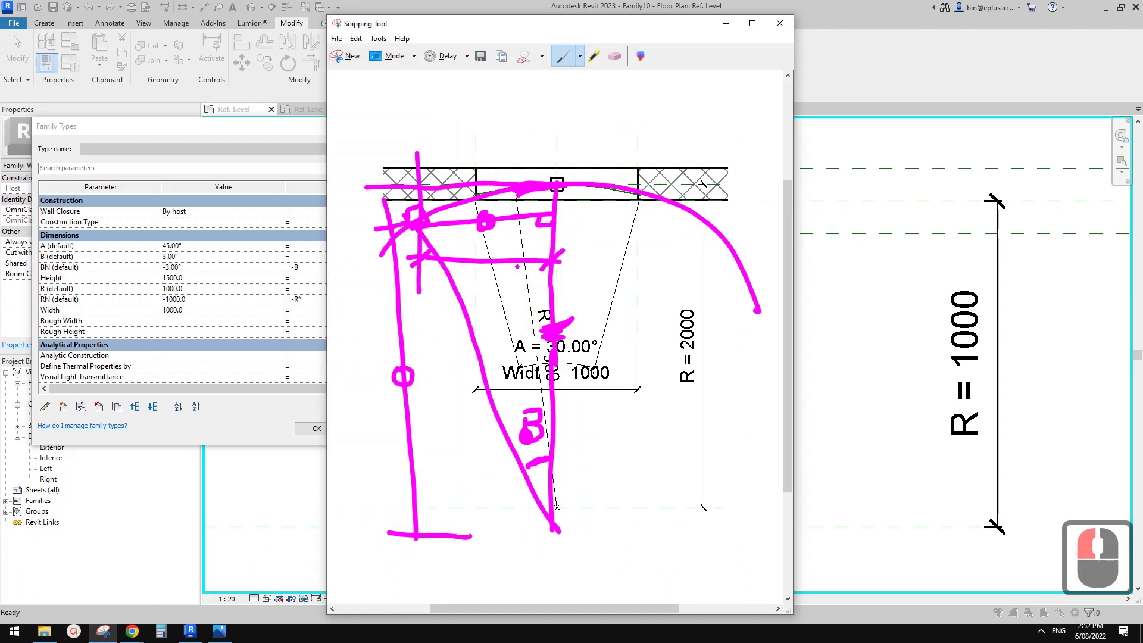
{"action": "left_click", "coordinate": [187, 635]}
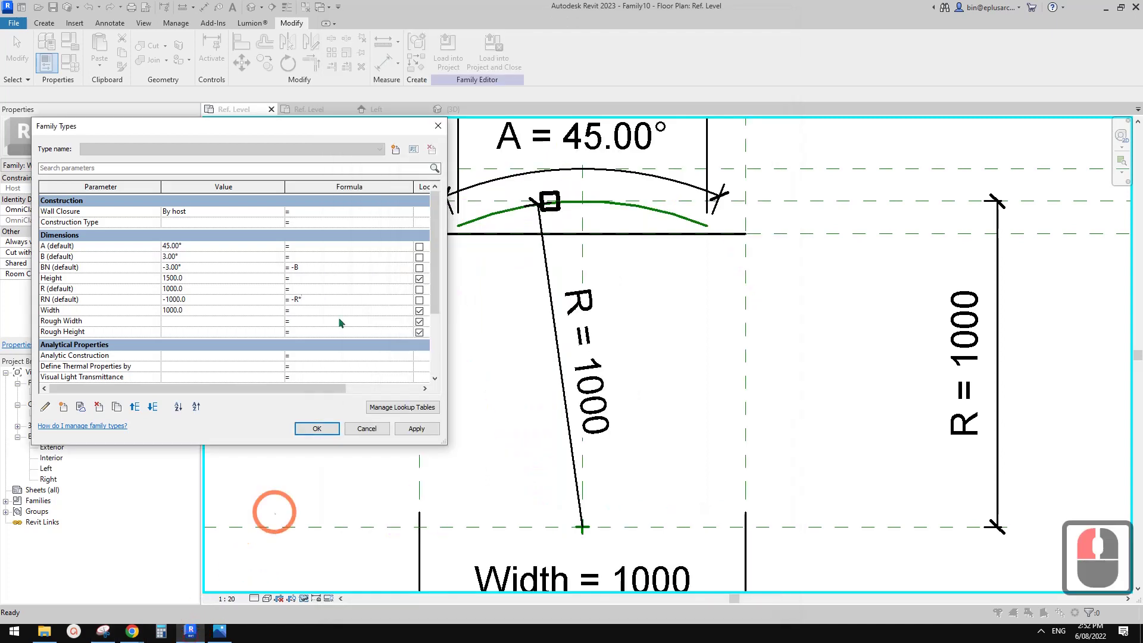
Complete RN's formula as -R*COS(B) and apply it to the family.
{"action": "left_click", "coordinate": [319, 300]}
{"action": "type", "text": "C"}
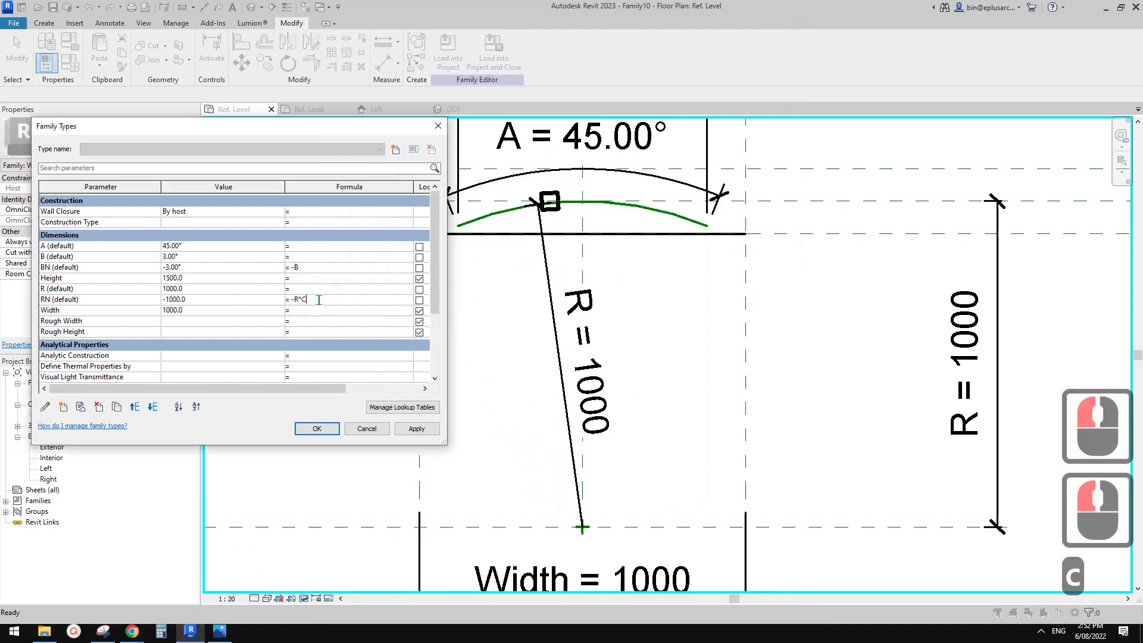
{"action": "type", "text": "OSB"}
{"action": "key", "text": "BackSpace"}
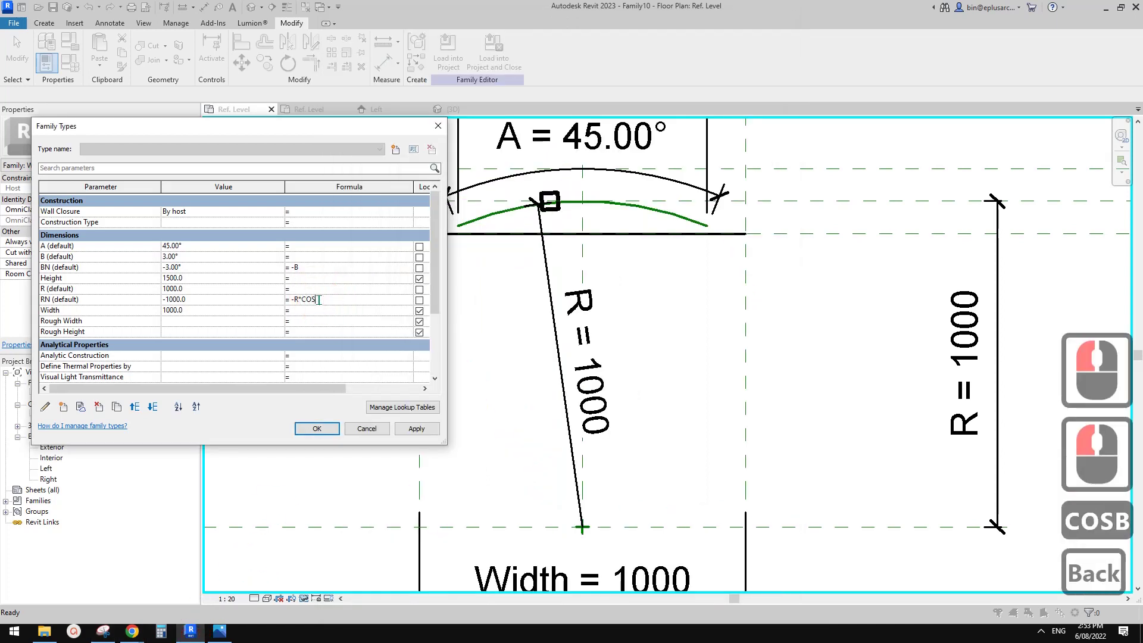
{"action": "type", "text": "(B)"}
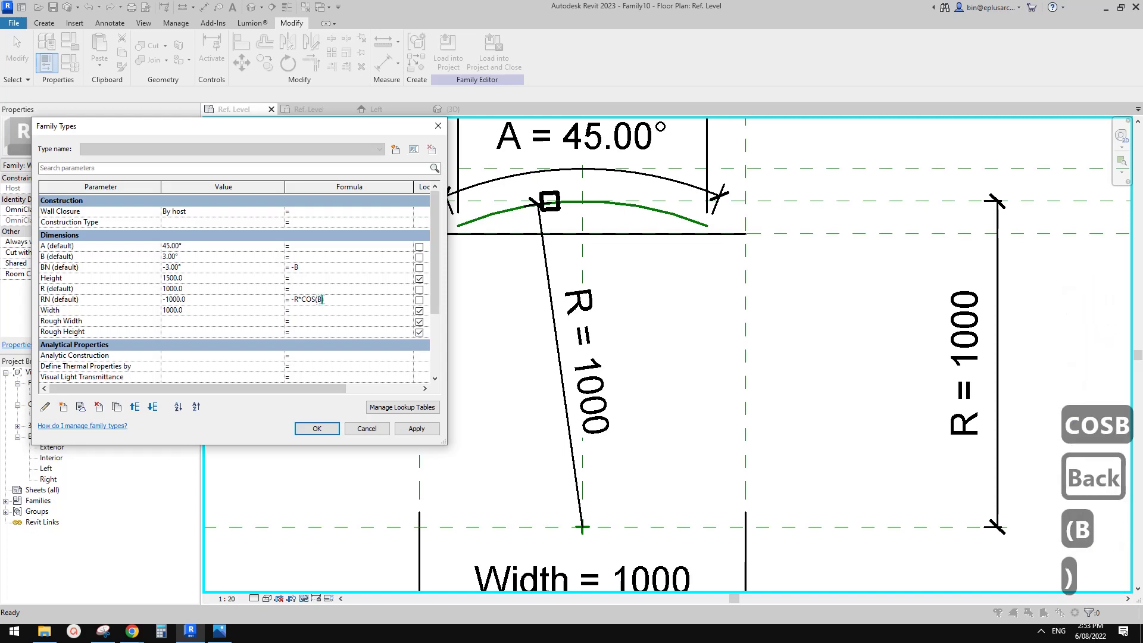
{"action": "left_click", "coordinate": [367, 311]}
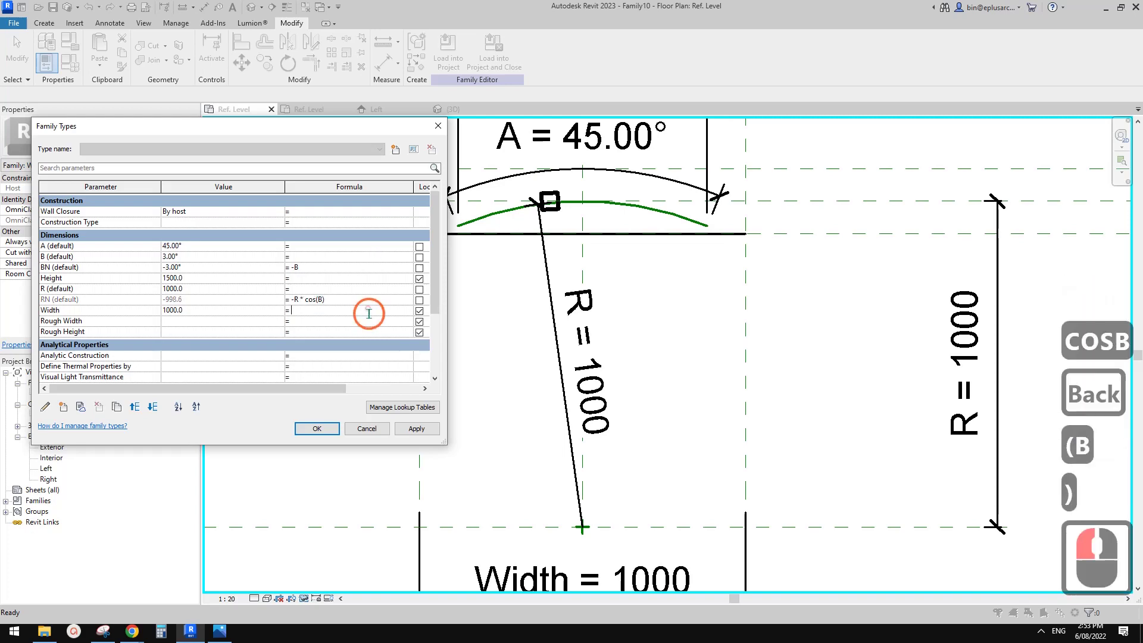
{"action": "left_click", "coordinate": [418, 430]}
{"action": "left_click", "coordinate": [316, 429]}
Examine up close how the square sweep profile sits on the green window arc.
{"action": "left_click", "coordinate": [543, 201]}
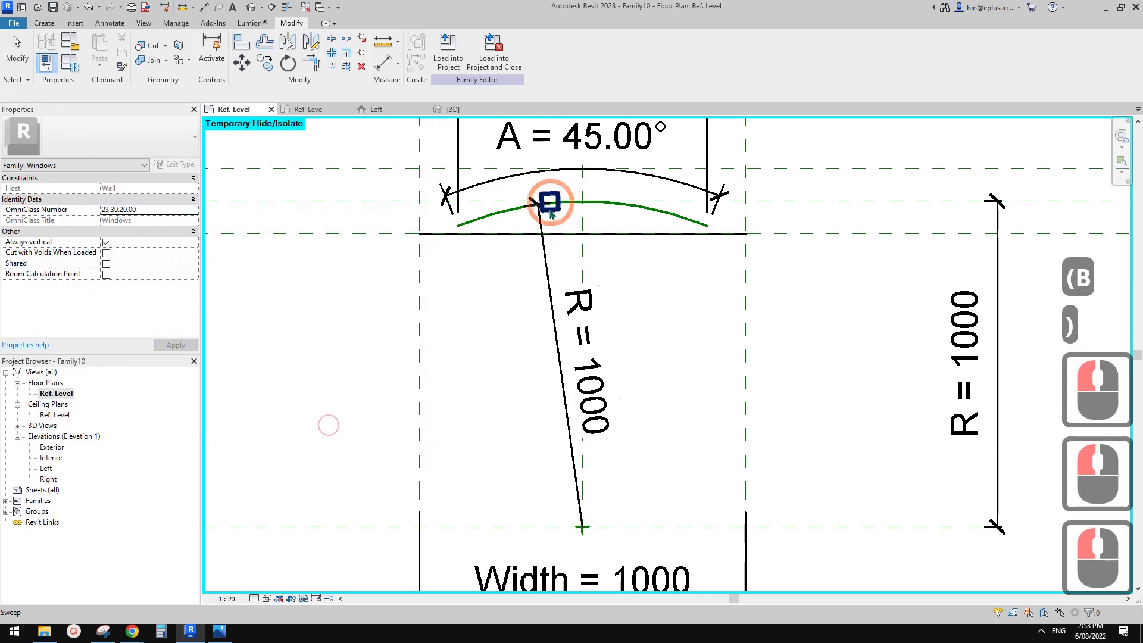
{"action": "scroll", "coordinate": [544, 201], "scroll_direction": "up", "scroll_amount": 2}
{"action": "scroll", "coordinate": [552, 207], "scroll_direction": "up", "scroll_amount": 10}
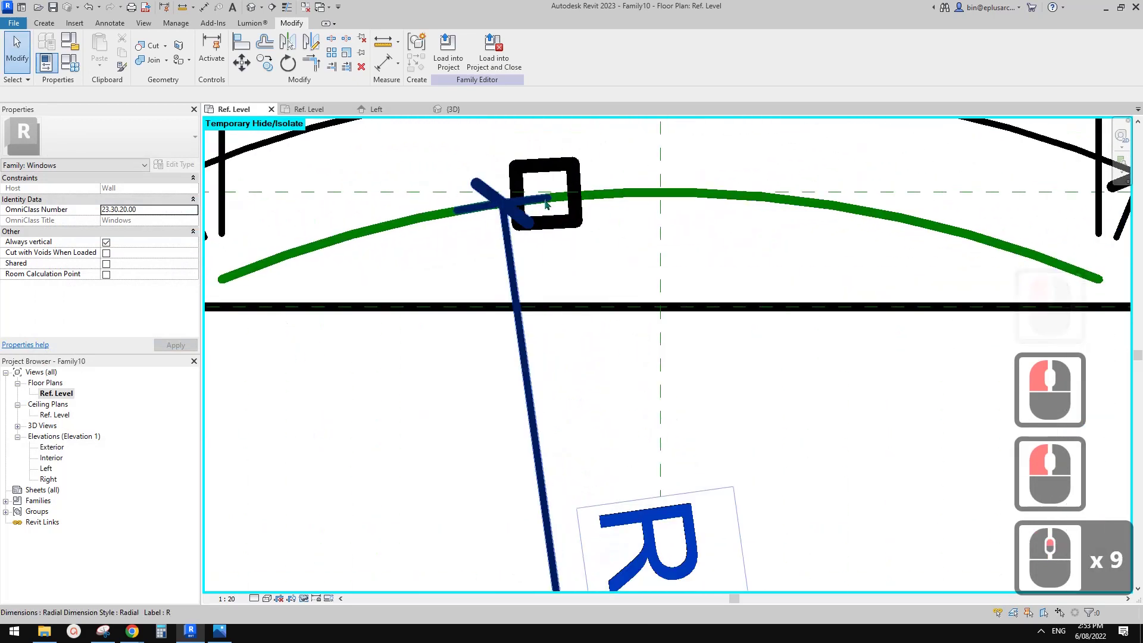
{"action": "key", "text": "Escape"}
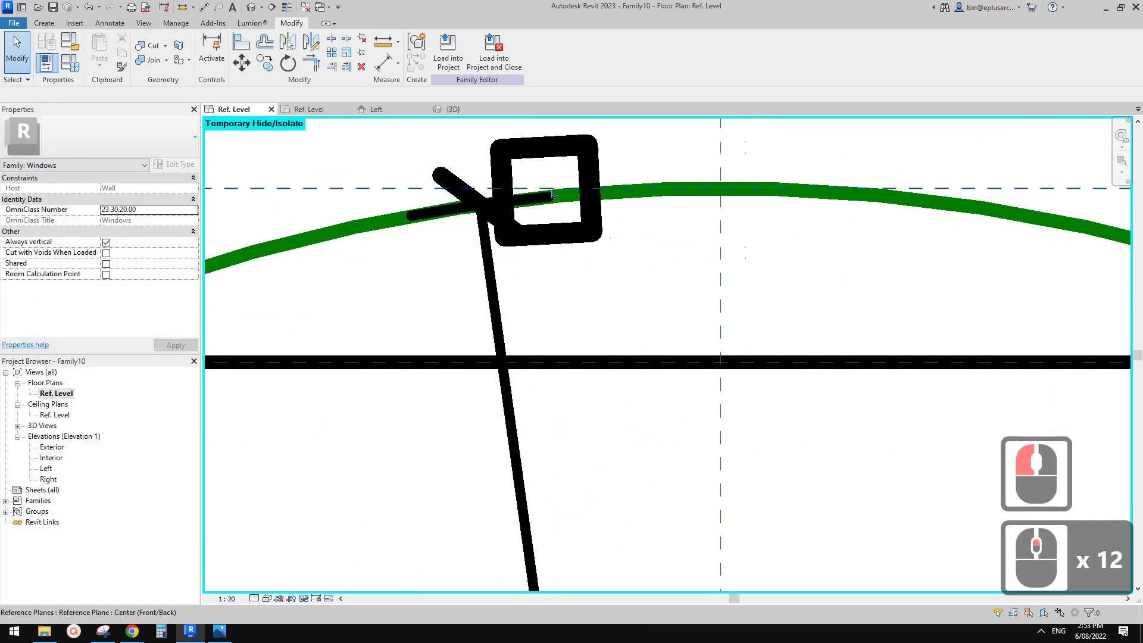
{"action": "scroll", "coordinate": [552, 197], "scroll_direction": "up", "scroll_amount": 2}
{"action": "left_click", "coordinate": [602, 179]}
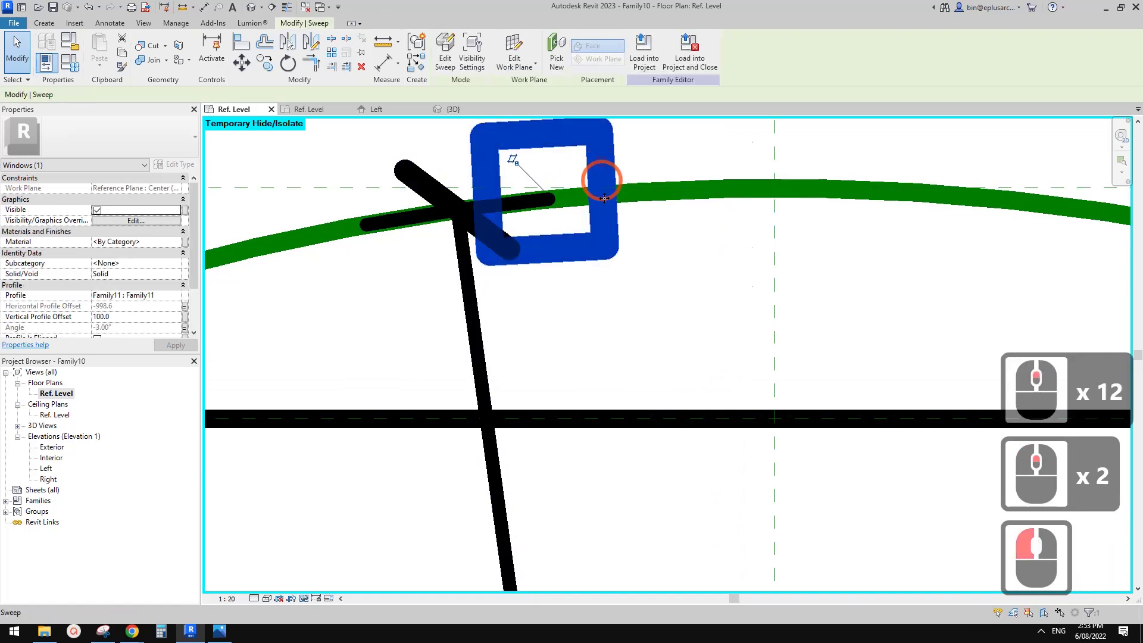
{"action": "scroll", "coordinate": [598, 197], "scroll_direction": "down", "scroll_amount": 8}
{"action": "scroll", "coordinate": [589, 194], "scroll_direction": "up", "scroll_amount": 4}
{"action": "scroll", "coordinate": [589, 195], "scroll_direction": "up", "scroll_amount": 8}
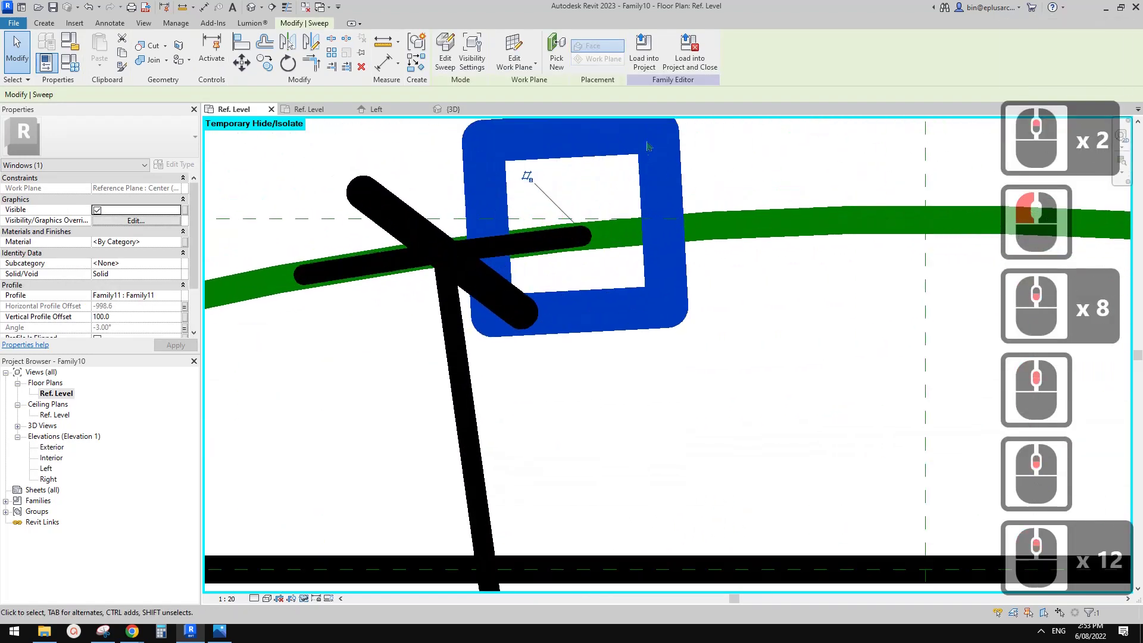
{"action": "scroll", "coordinate": [587, 245], "scroll_direction": "down", "scroll_amount": 15}
{"action": "middle_click_drag", "start_coordinate": [581, 259], "coordinate": [584, 200]}
{"action": "key", "text": "Escape"}
{"action": "scroll", "coordinate": [566, 216], "scroll_direction": "up", "scroll_amount": 1}
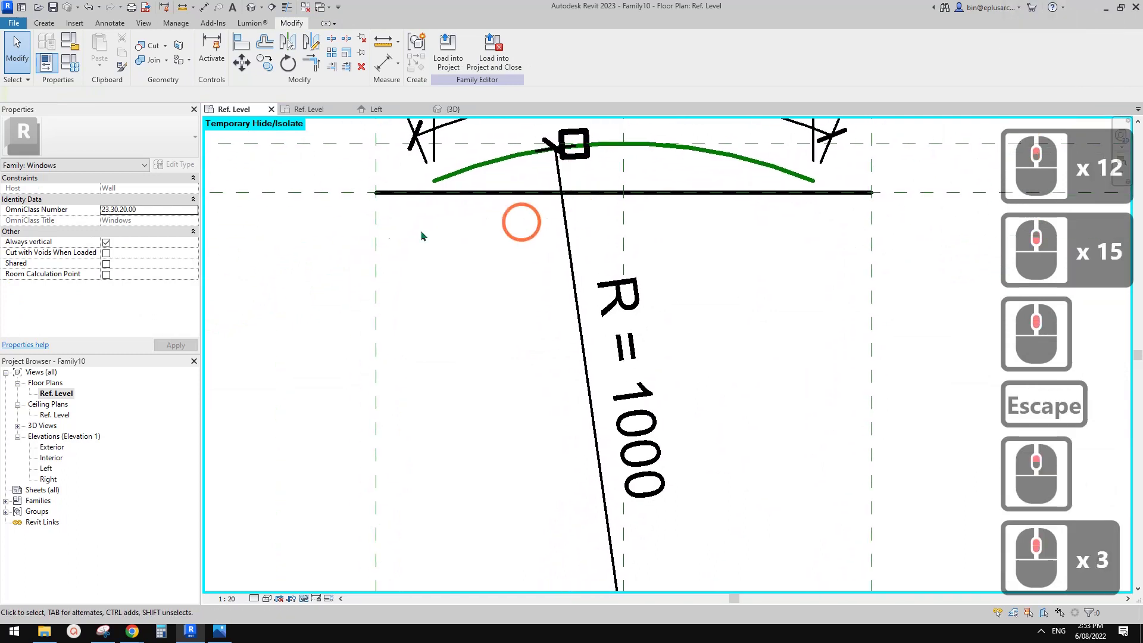
Set the square sweep's vertical profile offset to 200.
{"action": "left_click", "coordinate": [595, 172]}
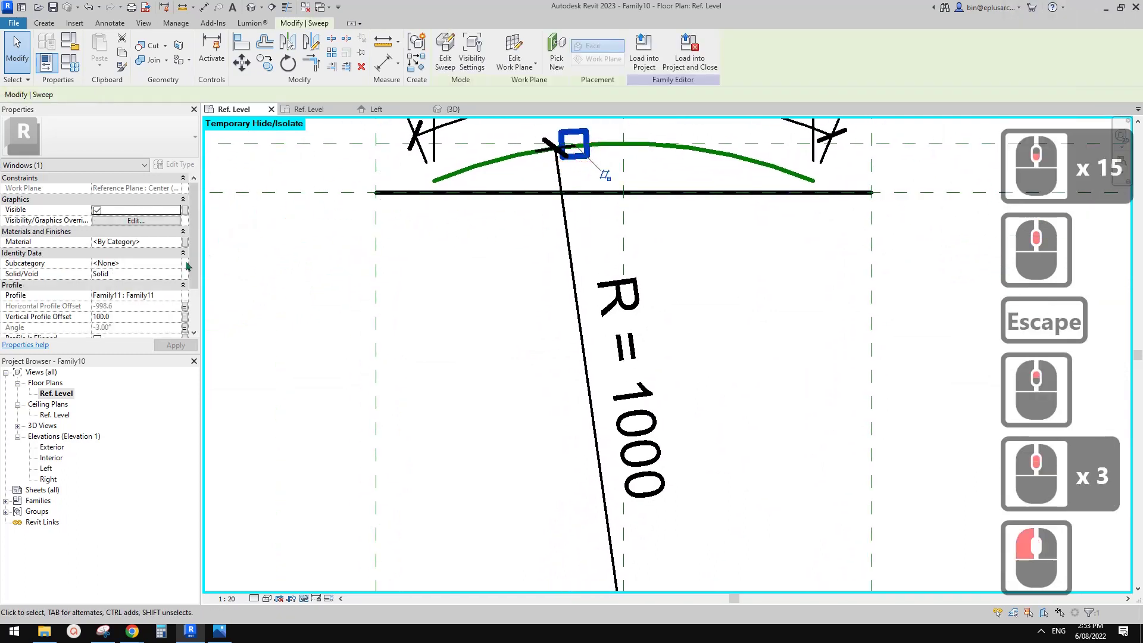
{"action": "scroll", "coordinate": [134, 322], "scroll_direction": "down", "scroll_amount": 1}
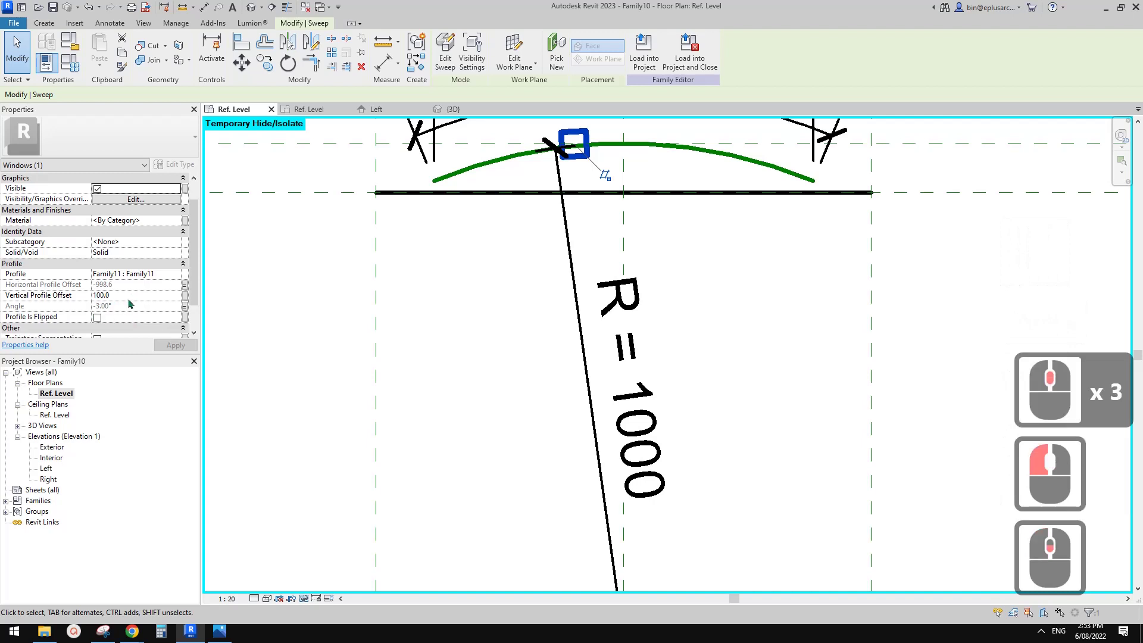
{"action": "left_click", "coordinate": [127, 296]}
{"action": "double_click", "coordinate": [128, 296]}
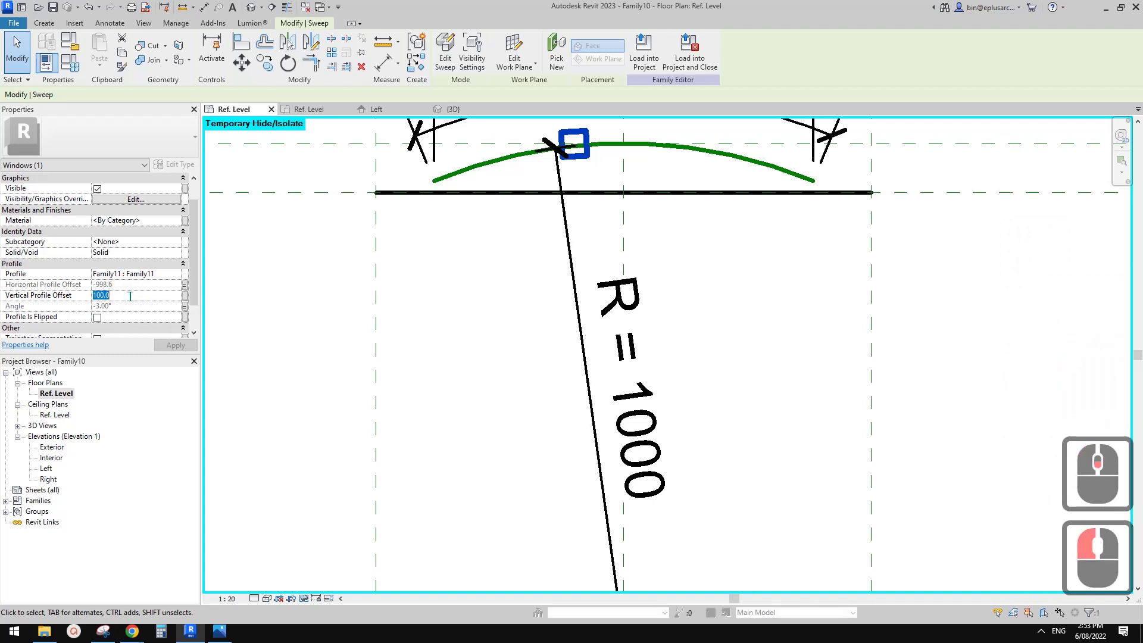
{"action": "type", "text": "200"}
{"action": "left_click", "coordinate": [178, 345]}
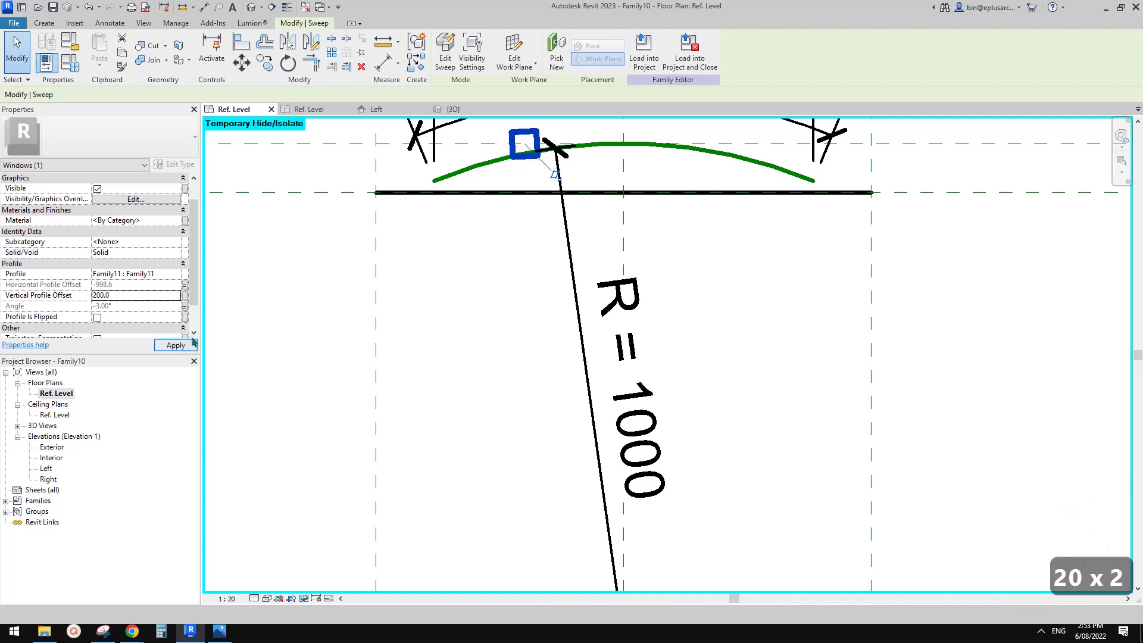
{"action": "left_click", "coordinate": [480, 176]}
{"action": "middle_click", "coordinate": [527, 194]}
{"action": "middle_click", "coordinate": [527, 193]}
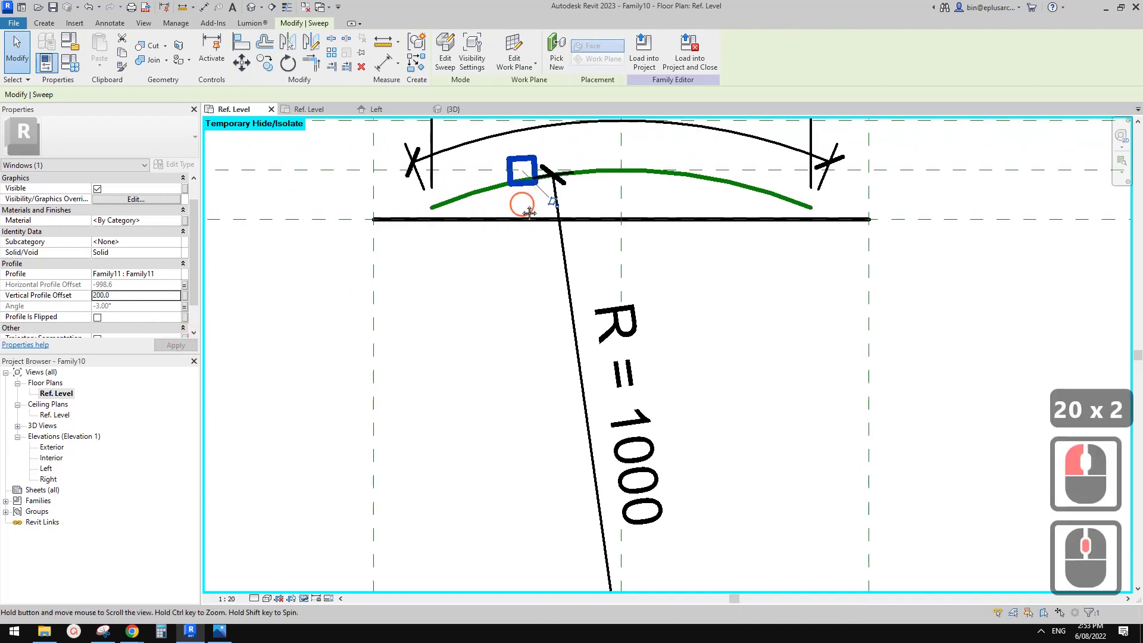
Associate the square sweep's vertical profile offset with a new instance family parameter named OFS.
{"action": "left_click", "coordinate": [126, 308]}
{"action": "left_click", "coordinate": [184, 296]}
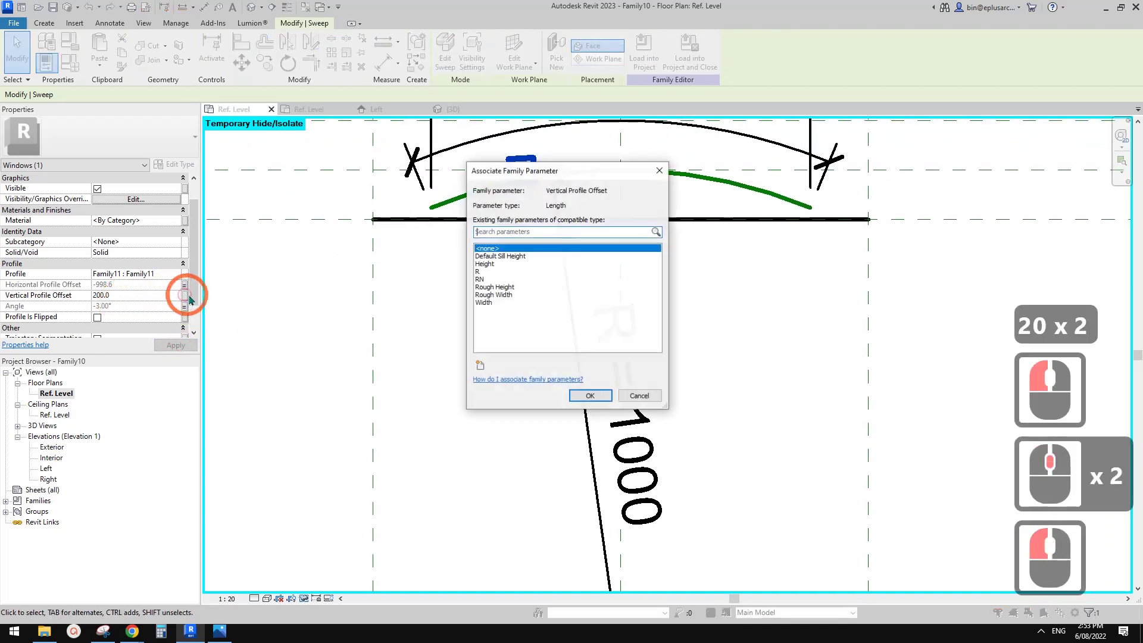
{"action": "left_click", "coordinate": [480, 366]}
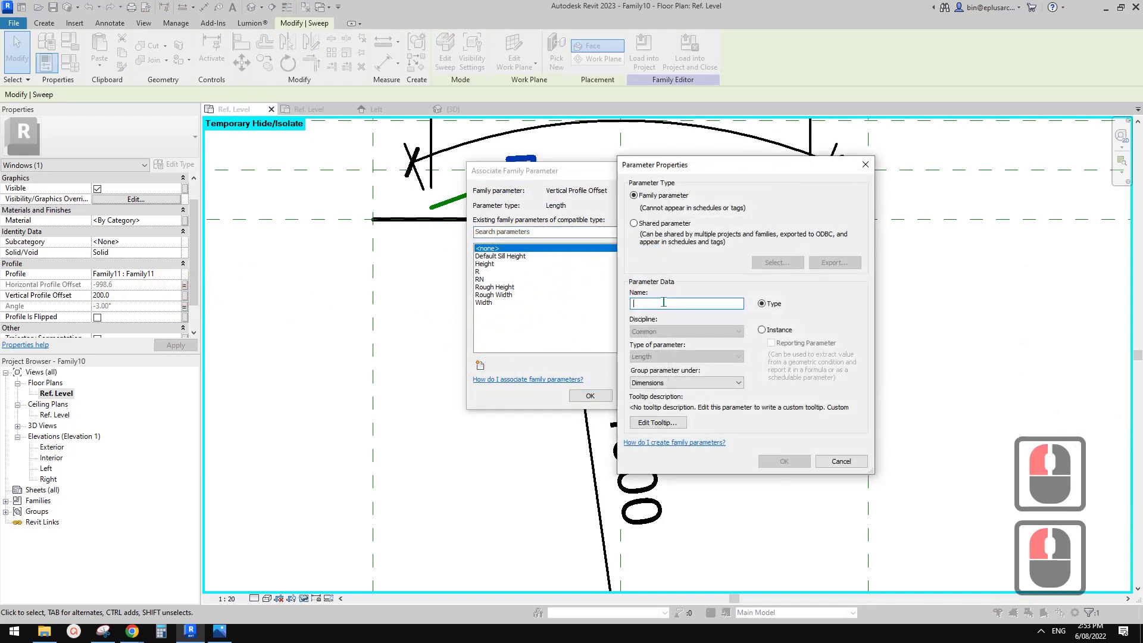
{"action": "type", "text": "OFFS"}
{"action": "key", "text": "BackSpace"}
{"action": "key", "text": "BackSpace"}
{"action": "key", "text": "BackSpace"}
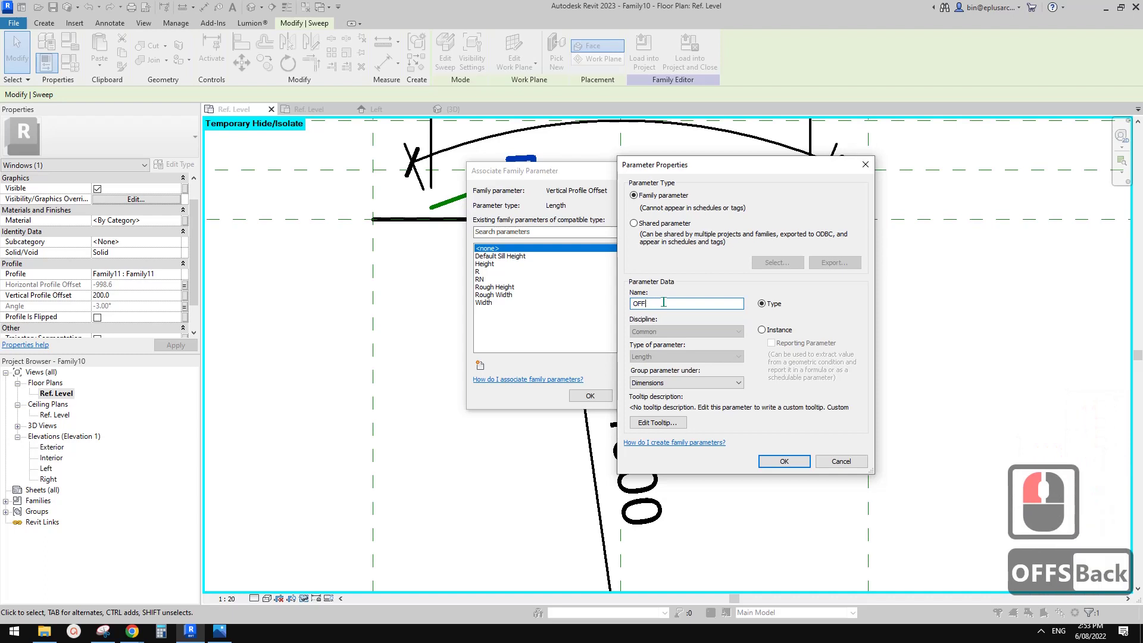
{"action": "type", "text": "FS"}
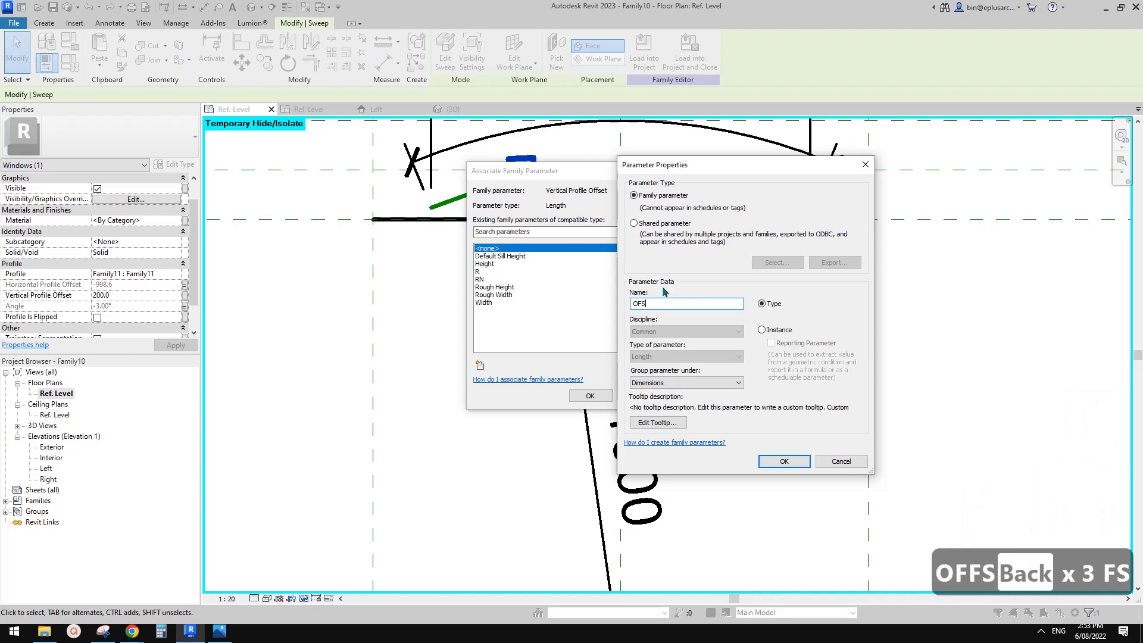
{"action": "left_click", "coordinate": [766, 330]}
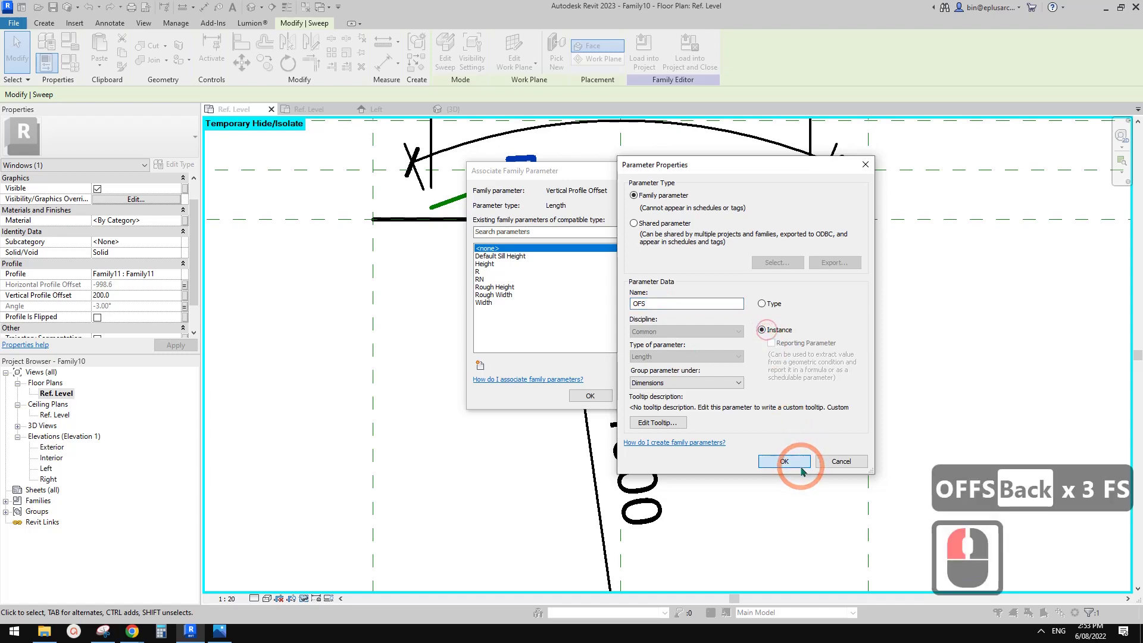
{"action": "left_click", "coordinate": [801, 466]}
{"action": "left_click", "coordinate": [587, 395]}
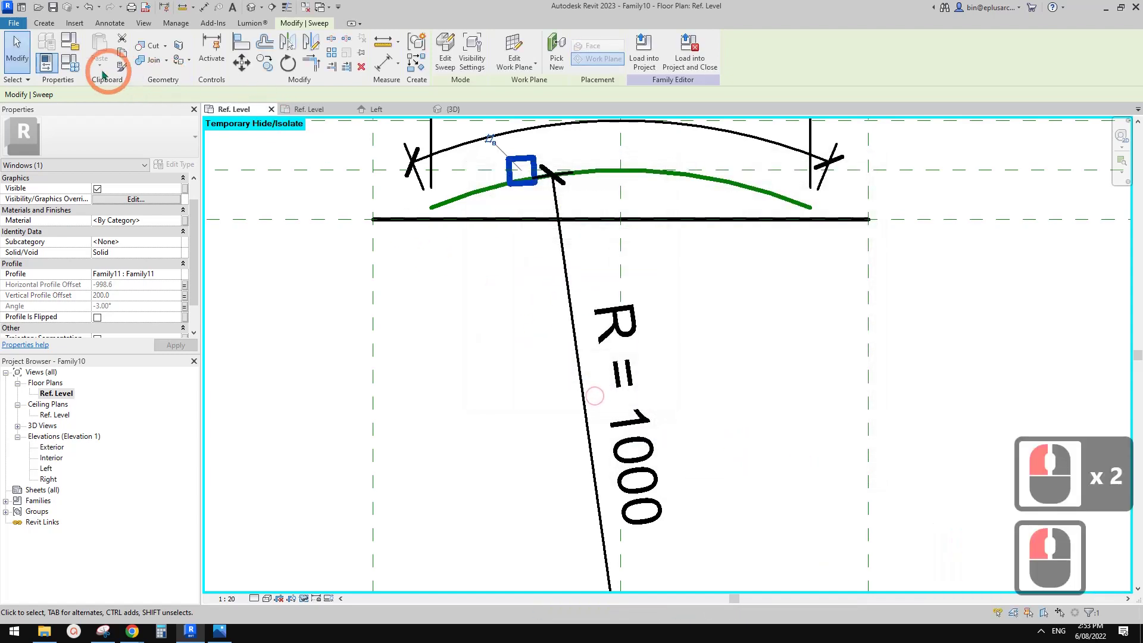
Give the OFS parameter the formula -R * sin(B), adapted from RN's formula, and apply it to the family.
{"action": "left_click", "coordinate": [71, 63]}
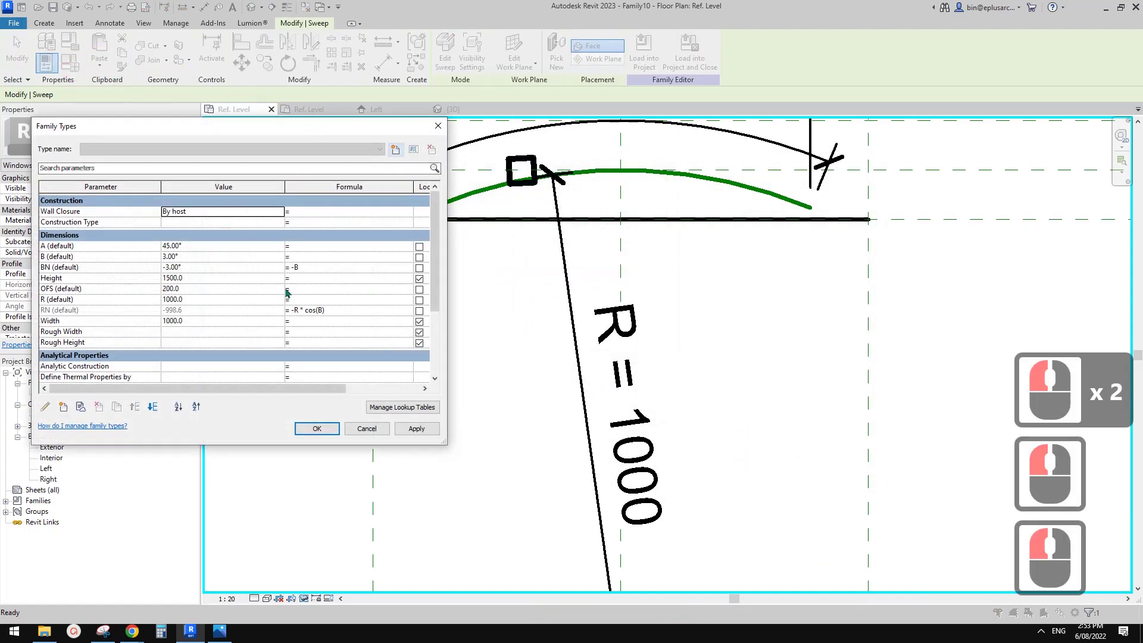
{"action": "left_click", "coordinate": [307, 290]}
{"action": "double_click", "coordinate": [298, 309]}
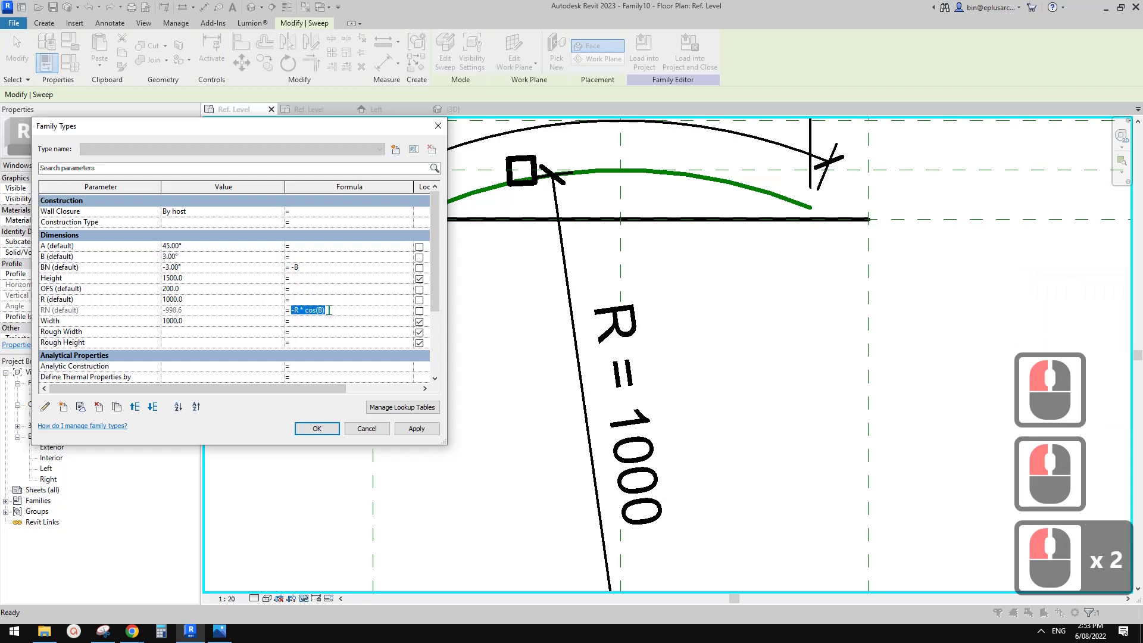
{"action": "key", "text": "ctrl+c"}
{"action": "left_click", "coordinate": [305, 292]}
{"action": "key", "text": "ctrl+v"}
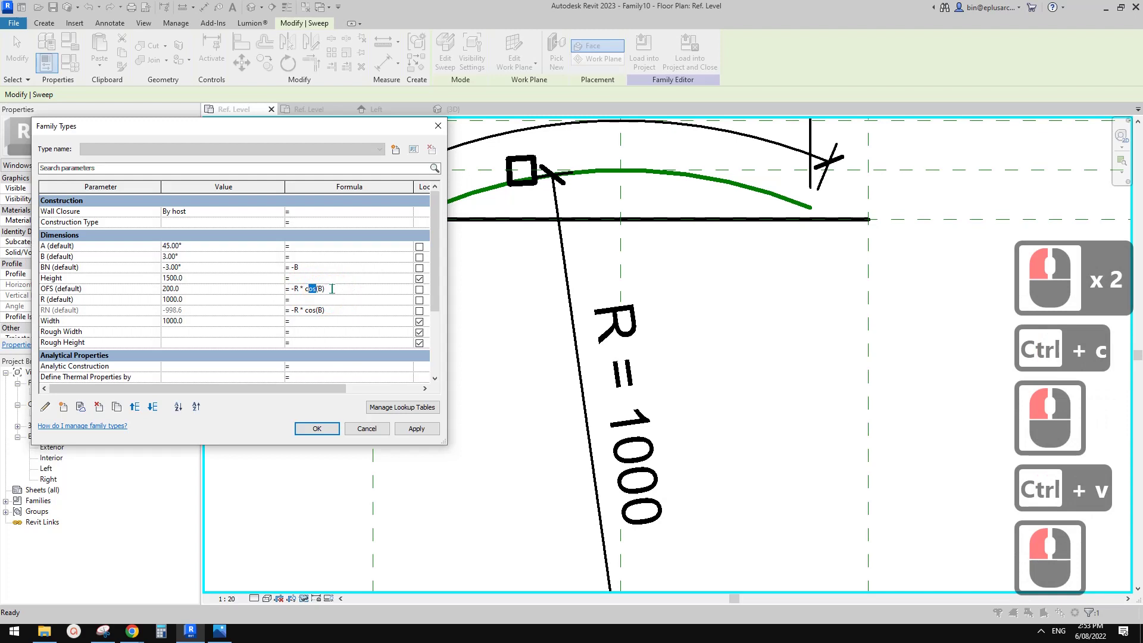
{"action": "key", "text": "BackSpace"}
{"action": "key", "text": "BackSpace"}
{"action": "type", "text": "sin"}
{"action": "left_click", "coordinate": [334, 303]}
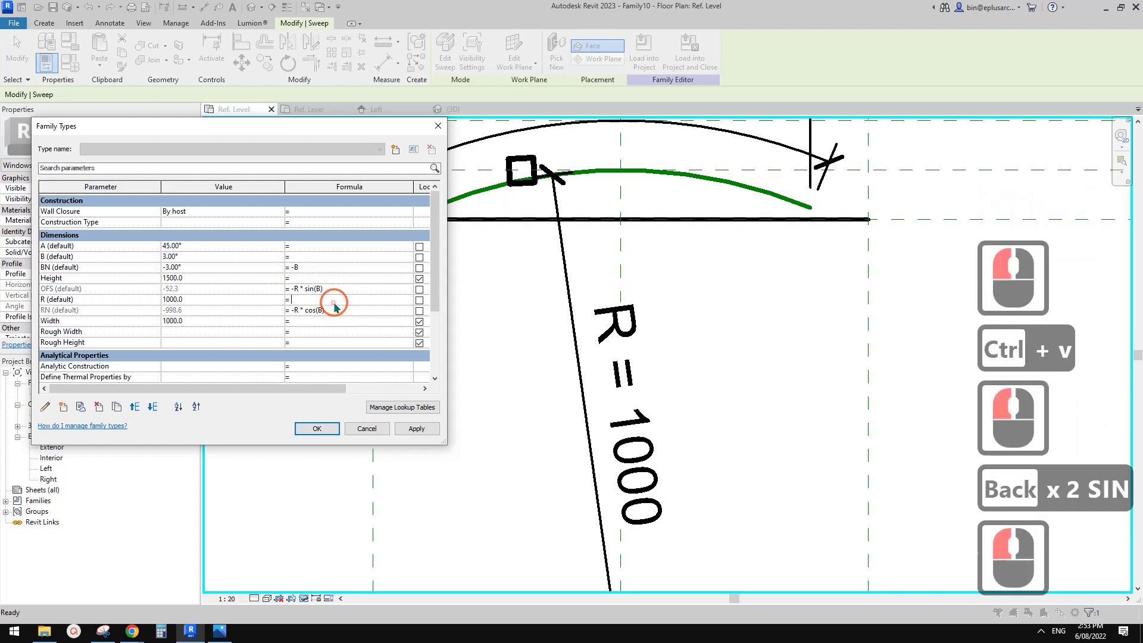
{"action": "left_click", "coordinate": [415, 429]}
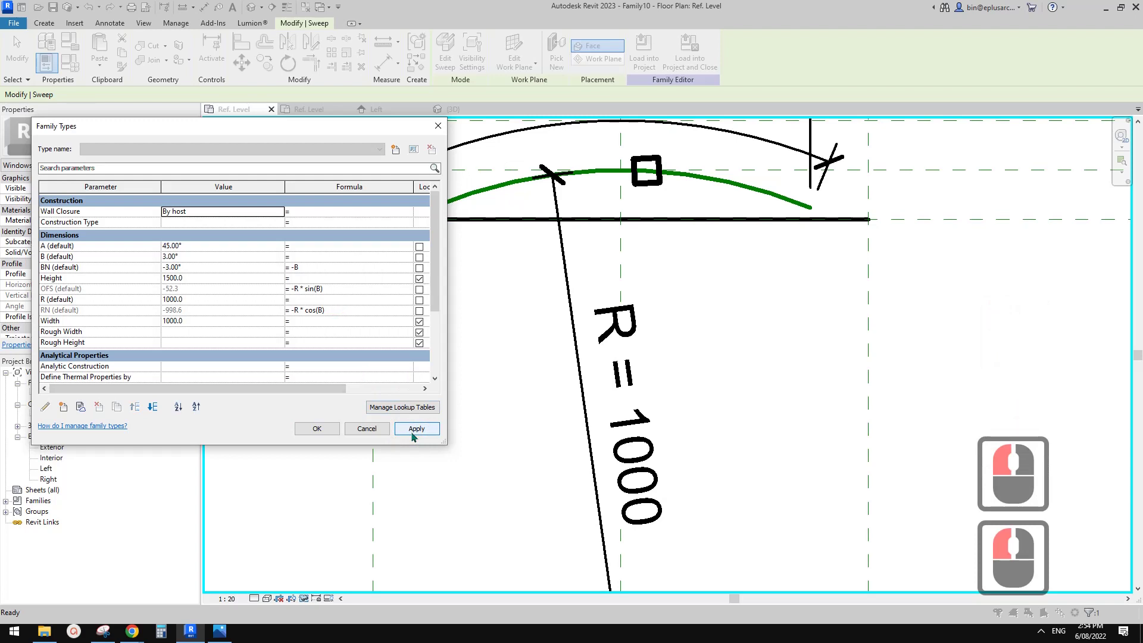
Remove the minus sign so OFS's formula is R * sin(B), and accept the family parameters.
{"action": "left_click", "coordinate": [312, 291]}
{"action": "left_click", "coordinate": [293, 288]}
{"action": "key", "text": "BackSpace"}
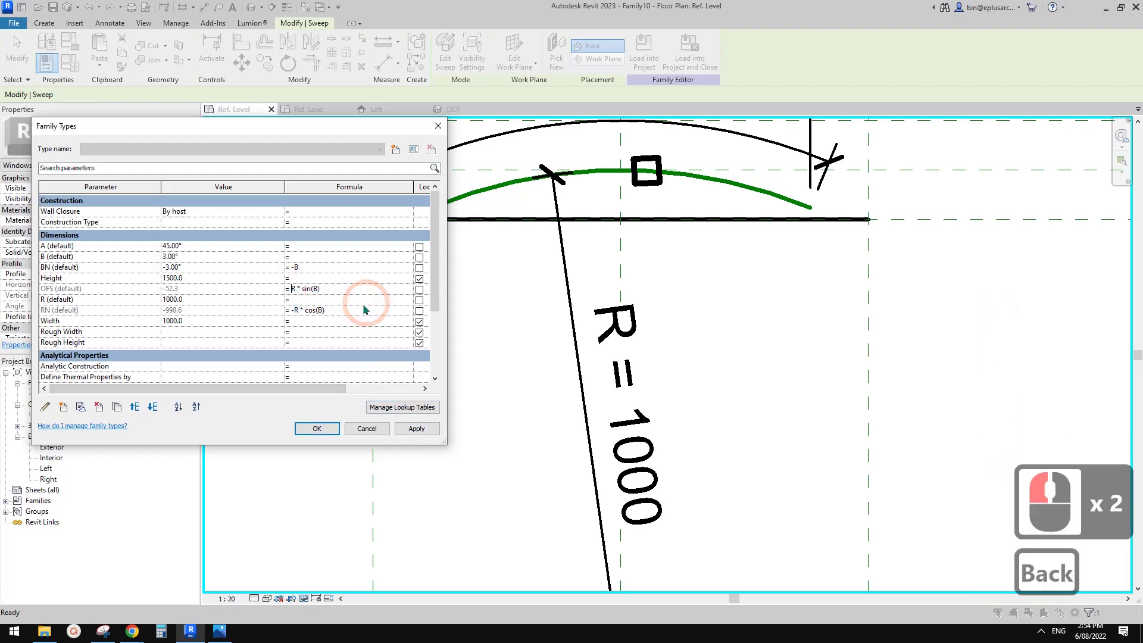
{"action": "left_click", "coordinate": [417, 429]}
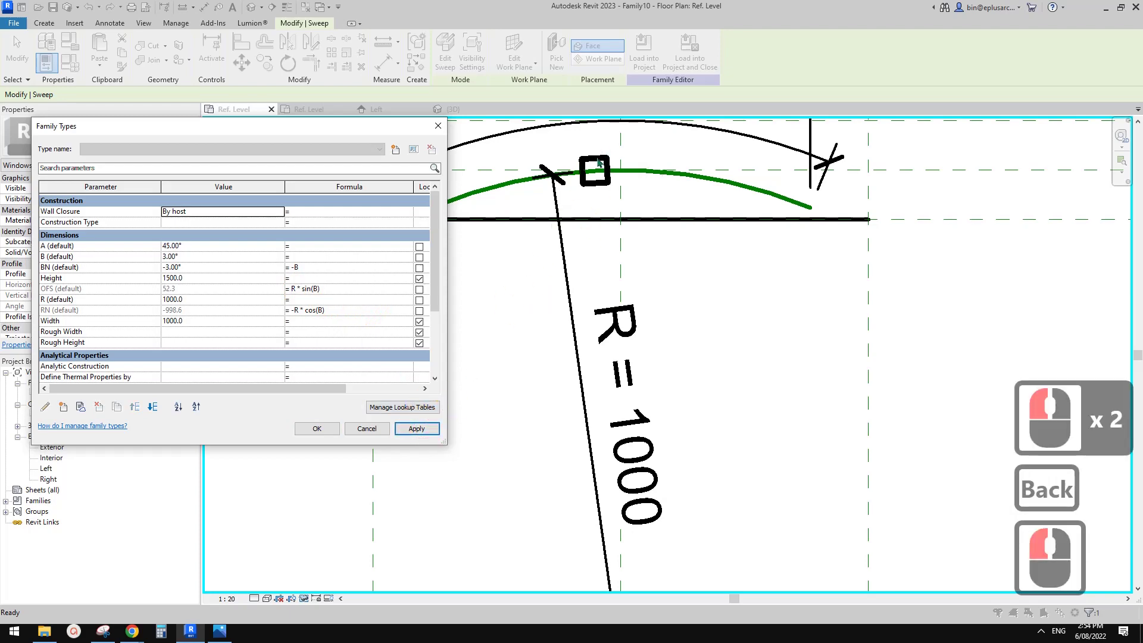
{"action": "left_click", "coordinate": [317, 429]}
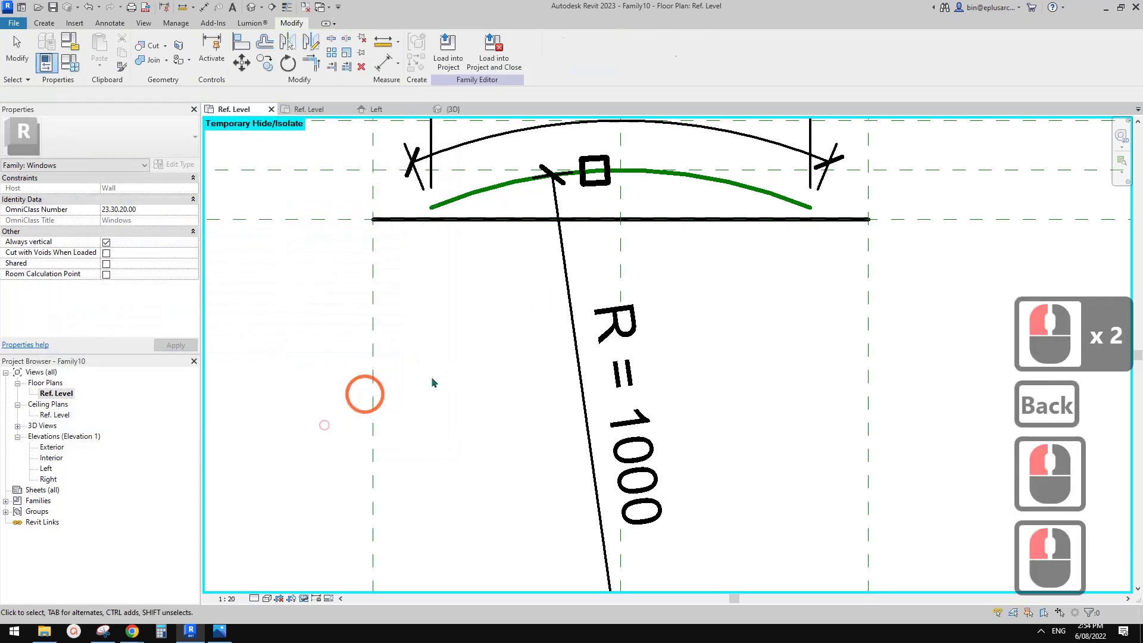
Place an angular dimension between the square profile's right edge and the vertical centre reference plane.
{"action": "scroll", "coordinate": [571, 190], "scroll_direction": "up", "scroll_amount": 5}
{"action": "left_click", "coordinate": [596, 213]}
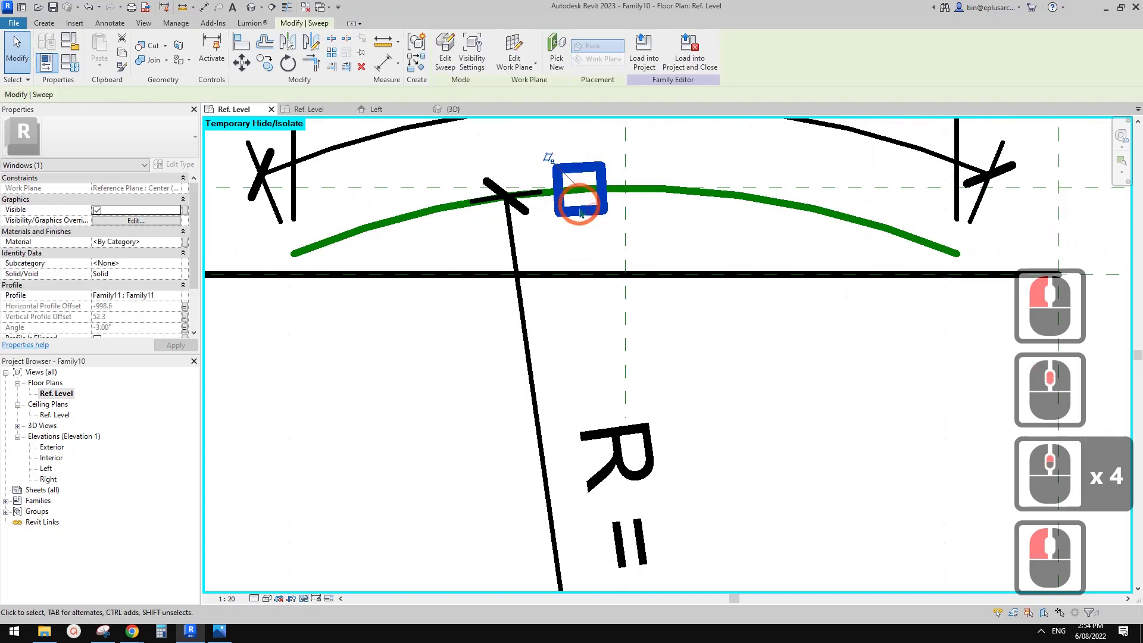
{"action": "scroll", "coordinate": [598, 220], "scroll_direction": "down", "scroll_amount": 2}
{"action": "scroll", "coordinate": [608, 235], "scroll_direction": "up", "scroll_amount": 4}
{"action": "scroll", "coordinate": [601, 196], "scroll_direction": "up", "scroll_amount": 2}
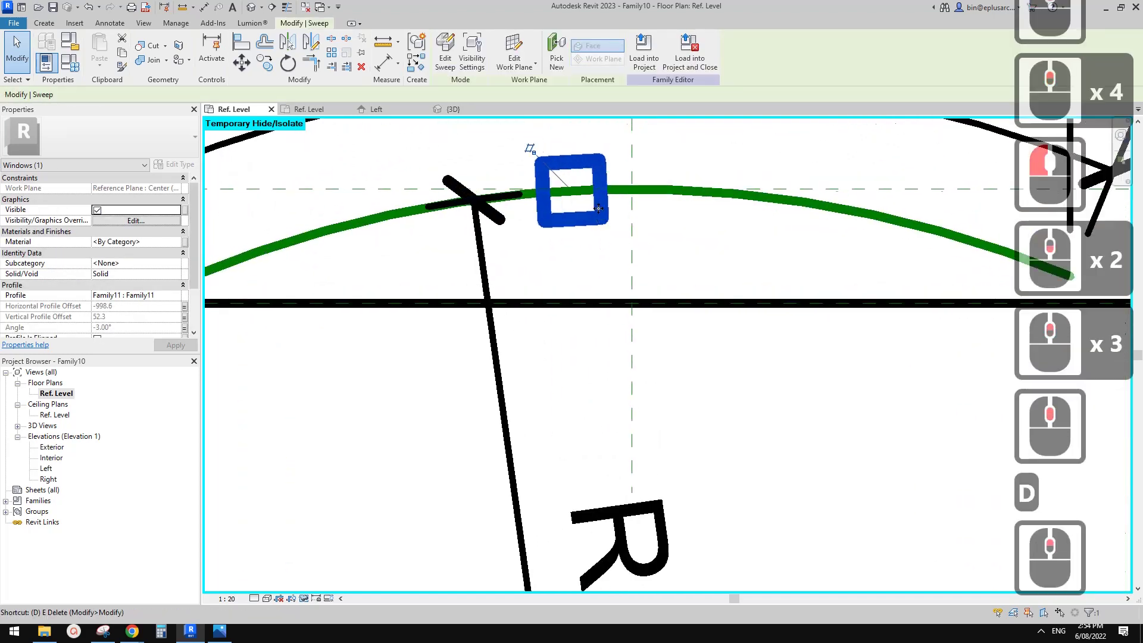
{"action": "key", "text": "Escape"}
{"action": "scroll", "coordinate": [577, 202], "scroll_direction": "up", "scroll_amount": 1}
{"action": "key", "text": "d"}
{"action": "key", "text": "i"}
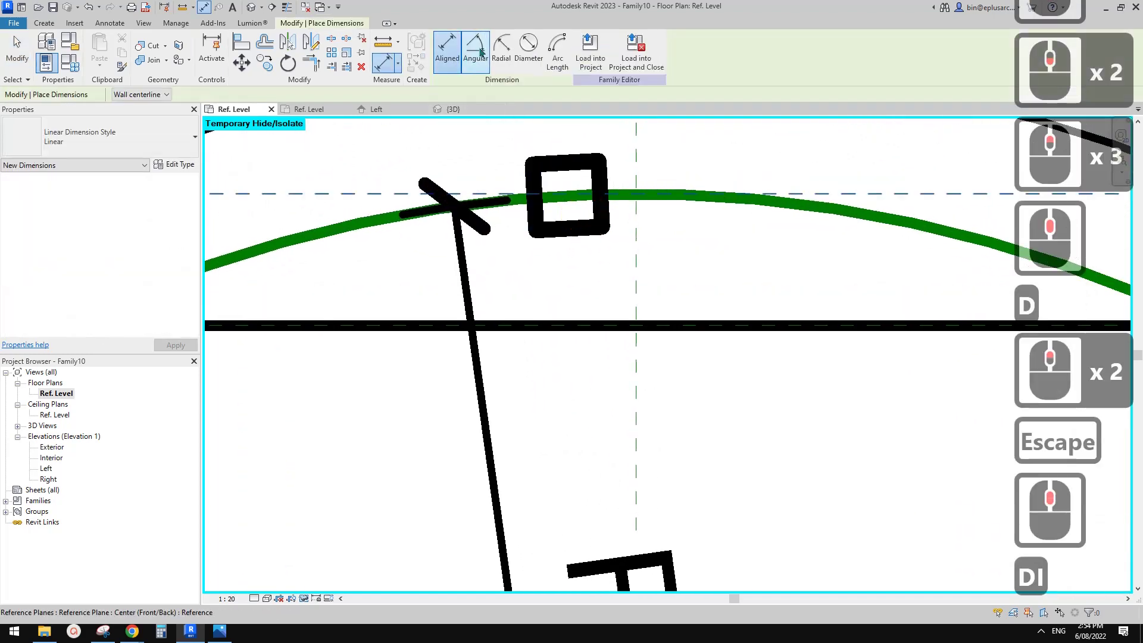
{"action": "left_click", "coordinate": [475, 48]}
{"action": "left_click", "coordinate": [600, 178]}
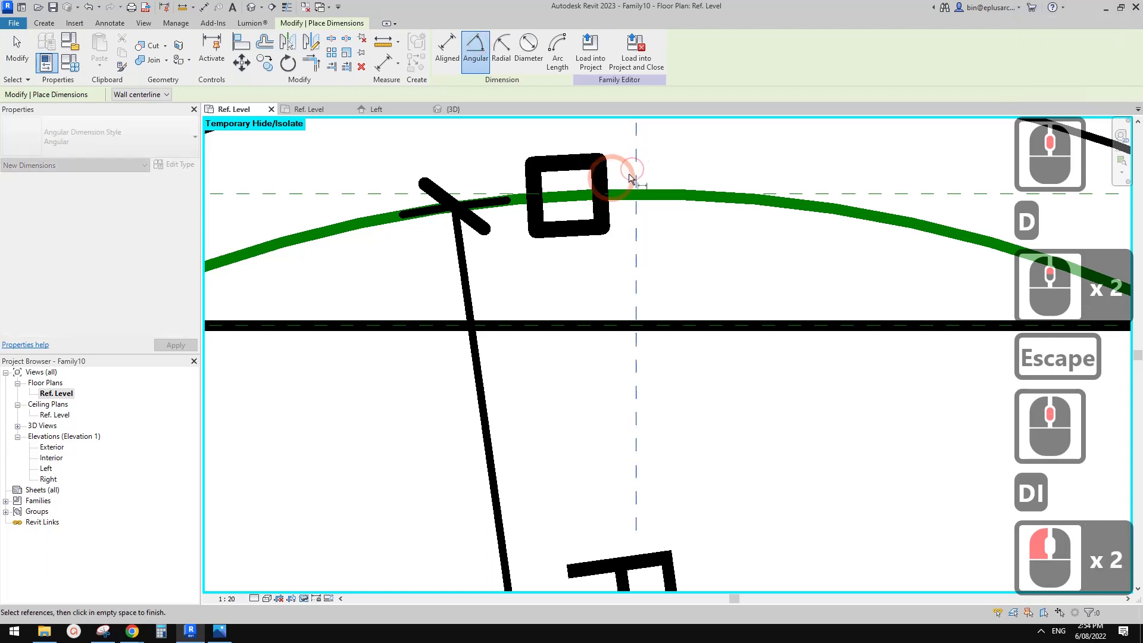
{"action": "left_click", "coordinate": [634, 226]}
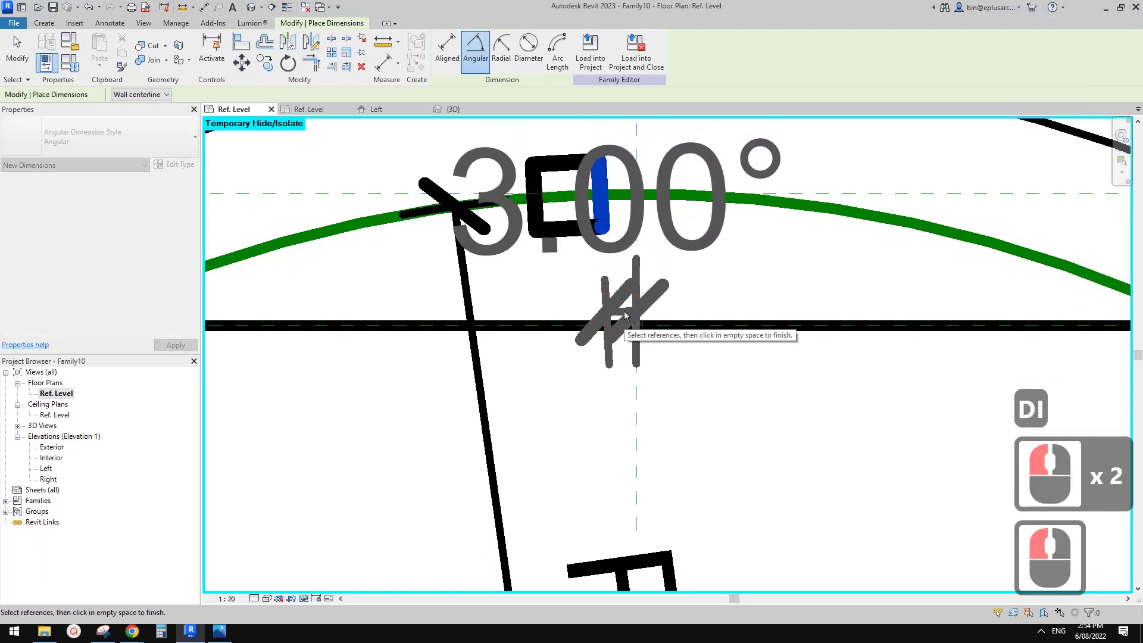
{"action": "scroll", "coordinate": [622, 310], "scroll_direction": "down", "scroll_amount": 5}
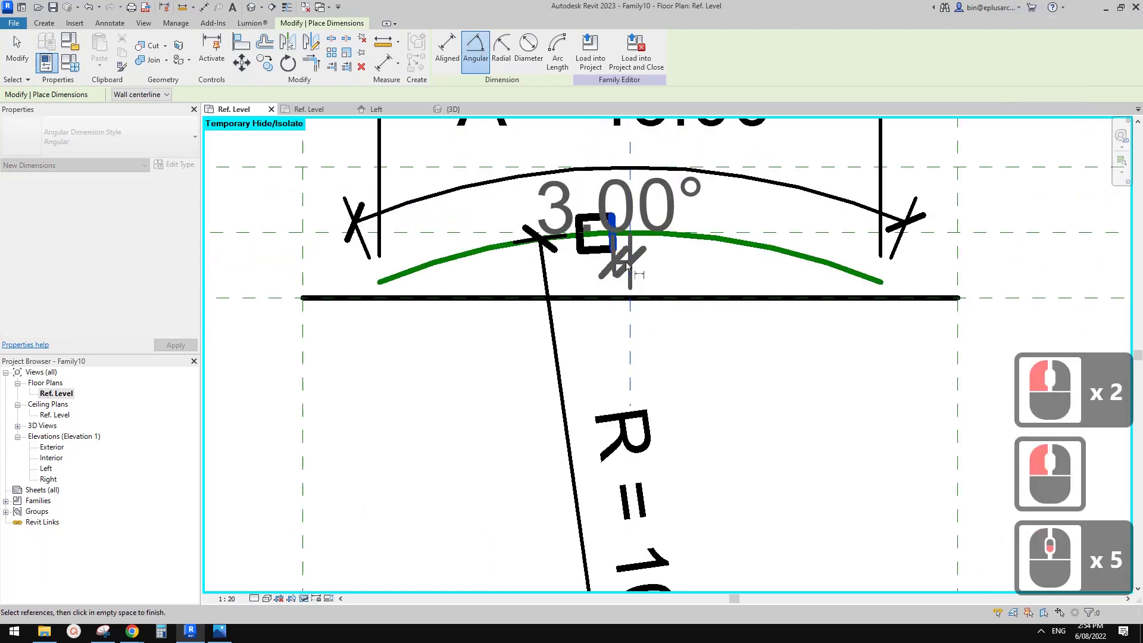
{"action": "left_click", "coordinate": [619, 259]}
{"action": "key", "text": "Escape"}
{"action": "key", "text": "Escape"}
{"action": "key", "text": "Escape"}
{"action": "key", "text": "Escape"}
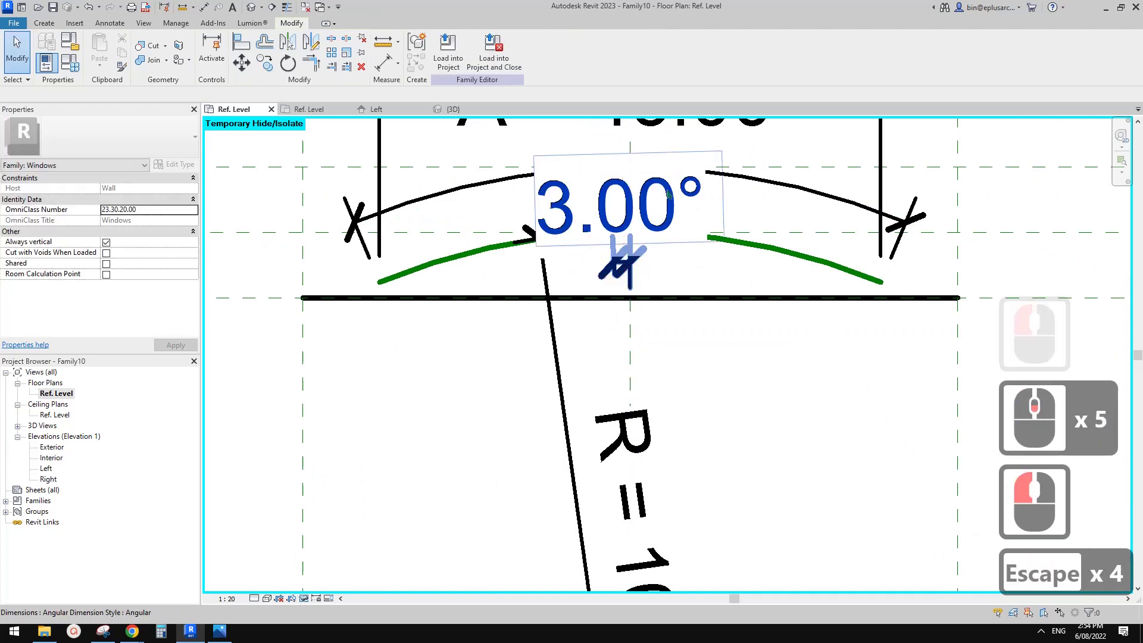
Shift the angular dimension's text down below the window arc and delete the dimension.
{"action": "left_click_drag", "start_coordinate": [659, 218], "coordinate": [672, 362]}
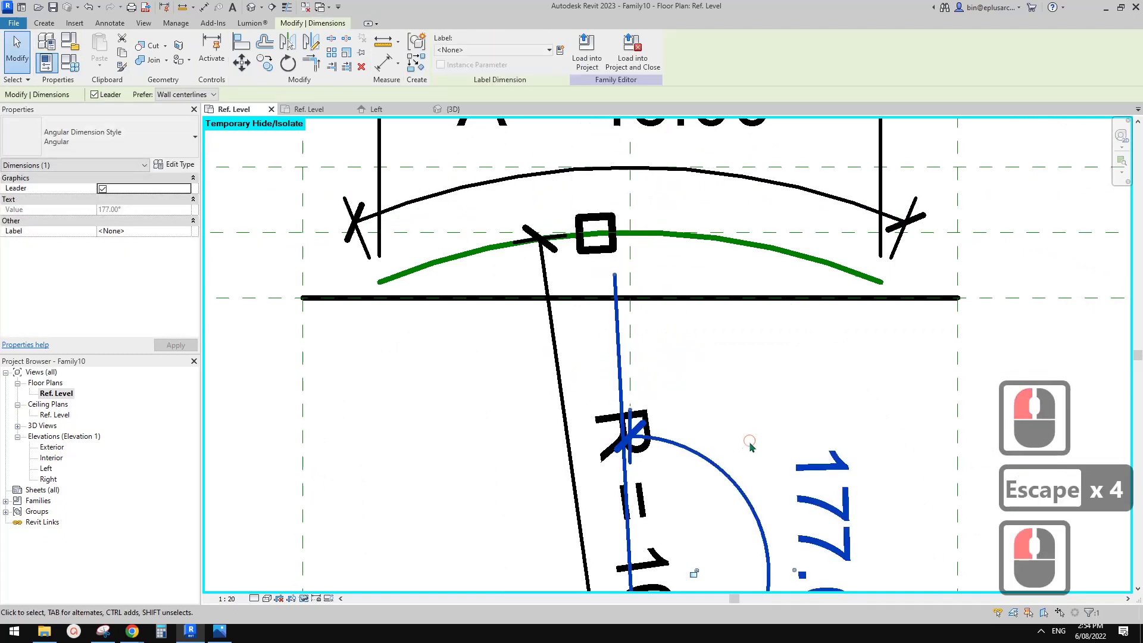
{"action": "middle_click_drag", "start_coordinate": [746, 432], "coordinate": [743, 442]}
{"action": "key", "text": "Delete"}
{"action": "middle_click_drag", "start_coordinate": [621, 275], "coordinate": [641, 274]}
{"action": "key", "text": "Escape"}
{"action": "left_click", "coordinate": [622, 257]}
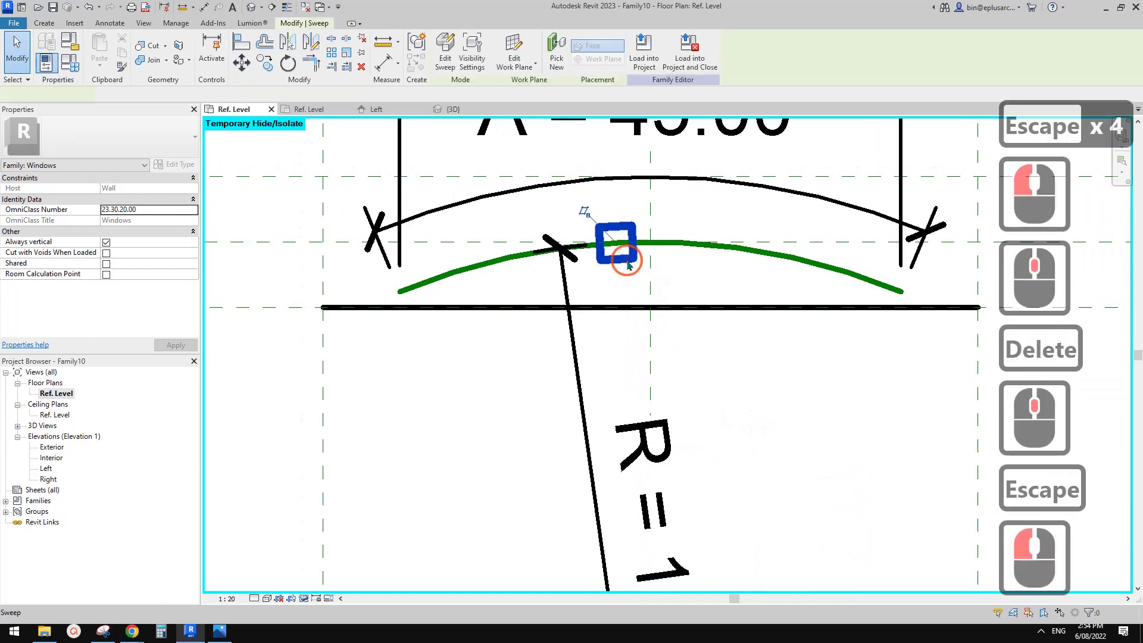
Set the family's angle parameter B to 5° and apply it to test the square's position on the arc.
{"action": "key", "text": "Escape"}
{"action": "scroll", "coordinate": [363, 224], "scroll_direction": "down", "scroll_amount": 1}
{"action": "left_click", "coordinate": [73, 61]}
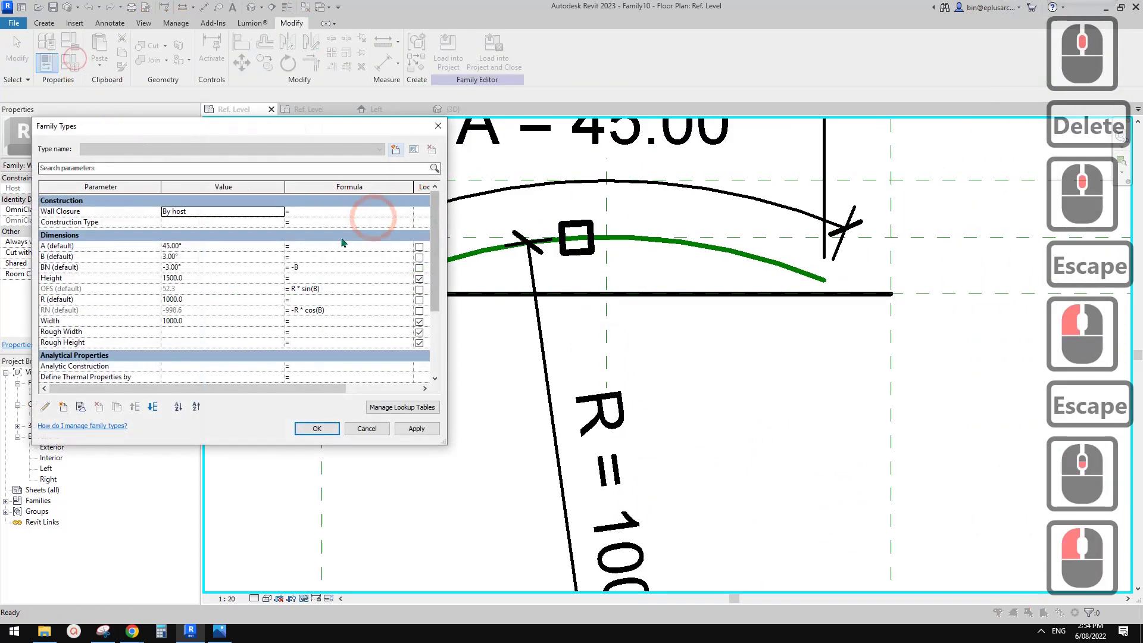
{"action": "type", "text": "5"}
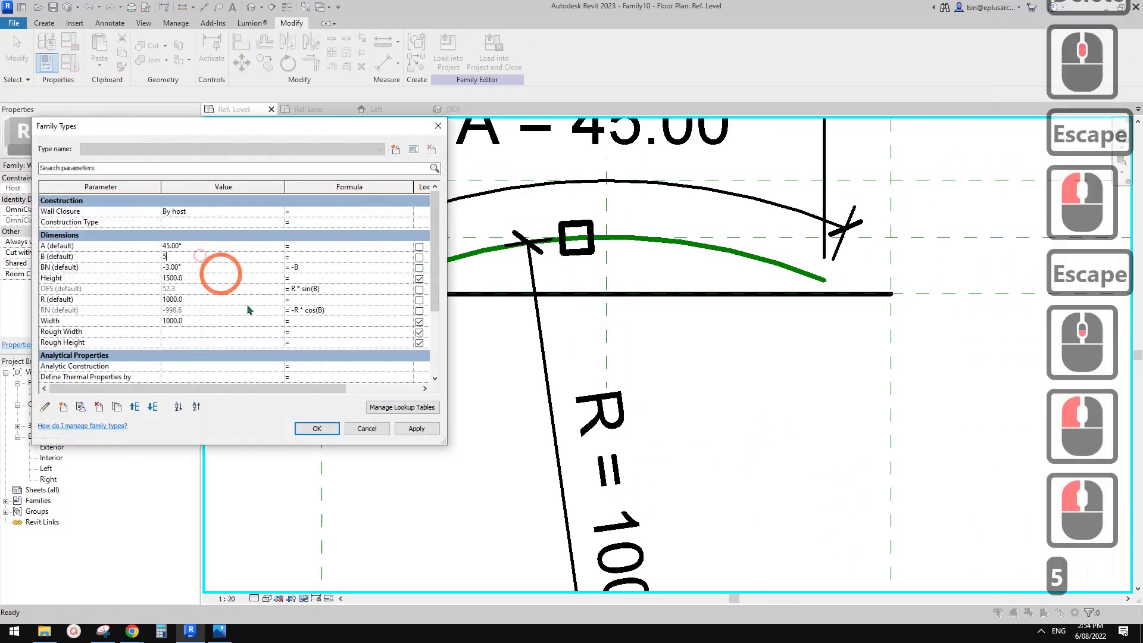
{"action": "left_click", "coordinate": [416, 428]}
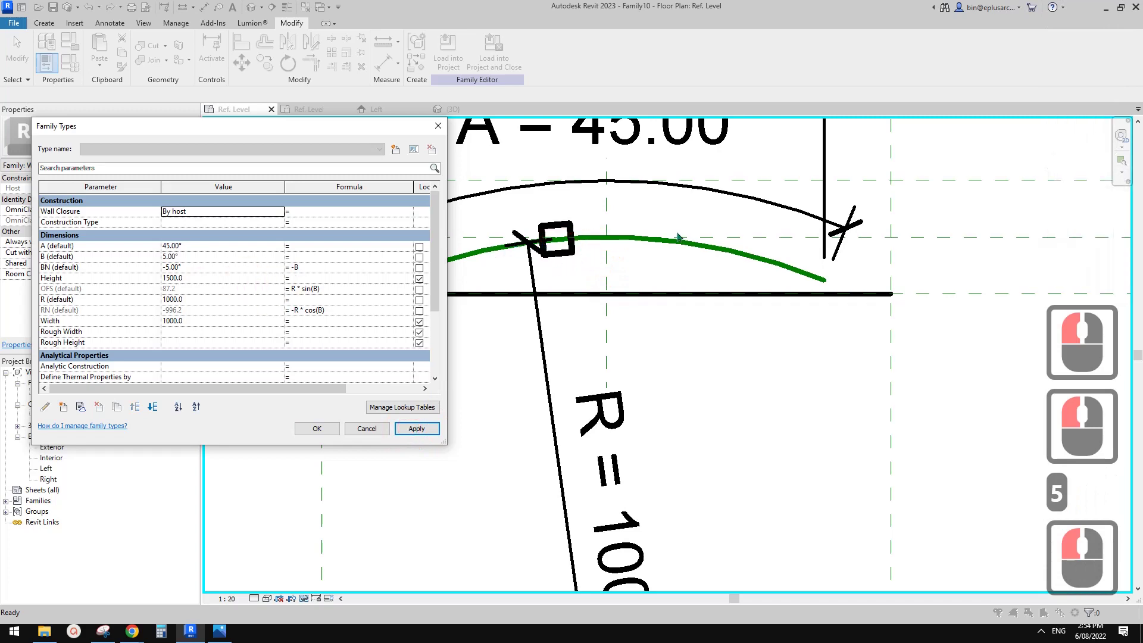
Set the angle parameter B to 10° and accept the family parameters.
{"action": "left_click", "coordinate": [203, 258]}
{"action": "type", "text": "1"}
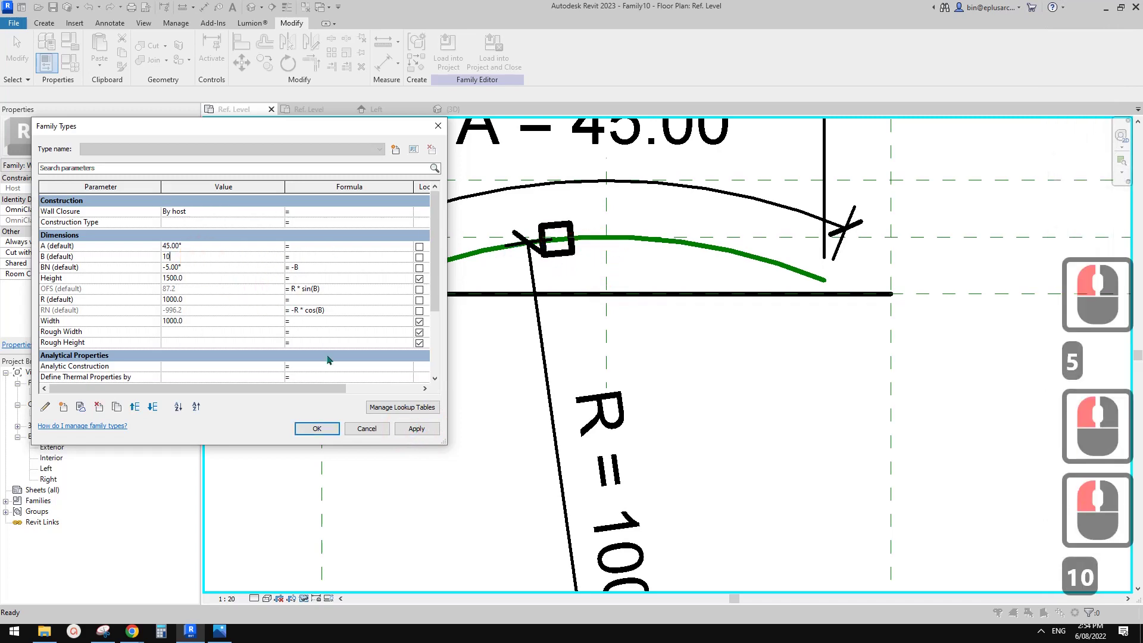
{"action": "type", "text": "0"}
{"action": "left_click", "coordinate": [416, 428]}
{"action": "left_click", "coordinate": [329, 428]}
{"action": "scroll", "coordinate": [567, 317], "scroll_direction": "down", "scroll_amount": 3}
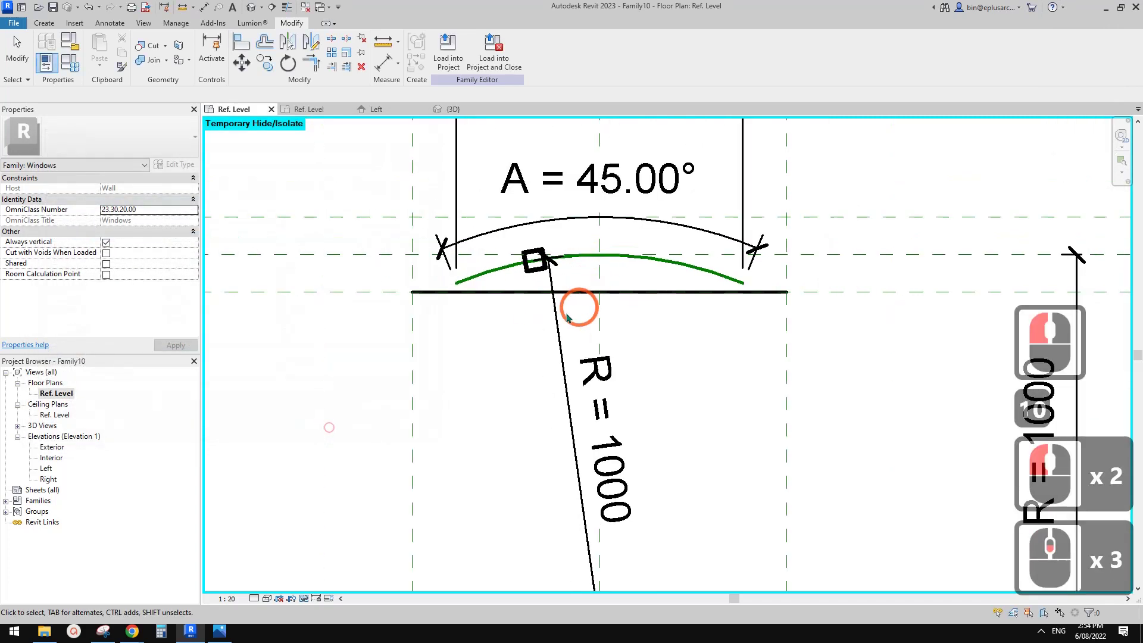
{"action": "key", "text": "Escape"}
{"action": "middle_click_drag", "start_coordinate": [566, 319], "coordinate": [595, 287]}
{"action": "scroll", "coordinate": [640, 320], "scroll_direction": "down", "scroll_amount": 2}
{"action": "scroll", "coordinate": [595, 287], "scroll_direction": "down", "scroll_amount": 1}
{"action": "key", "text": "Escape"}
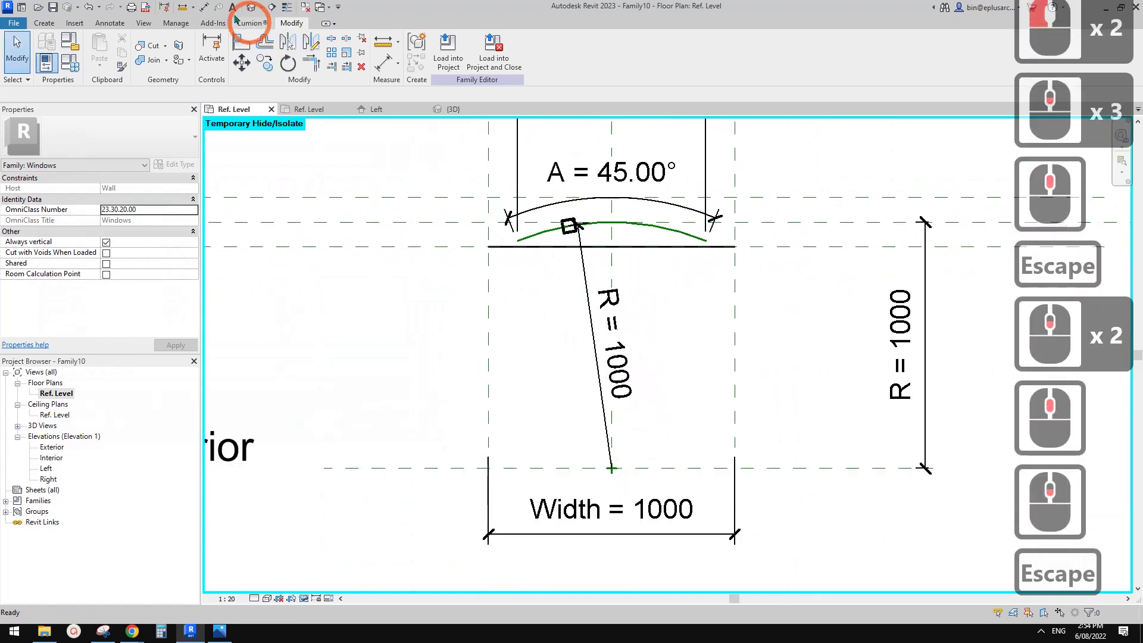
Examine the vertical square sweep within the window opening in the 3D view, along with its profile properties.
{"action": "left_click", "coordinate": [250, 8]}
{"action": "middle_click_drag", "start_coordinate": [563, 214], "coordinate": [602, 305], "text": "shift"}
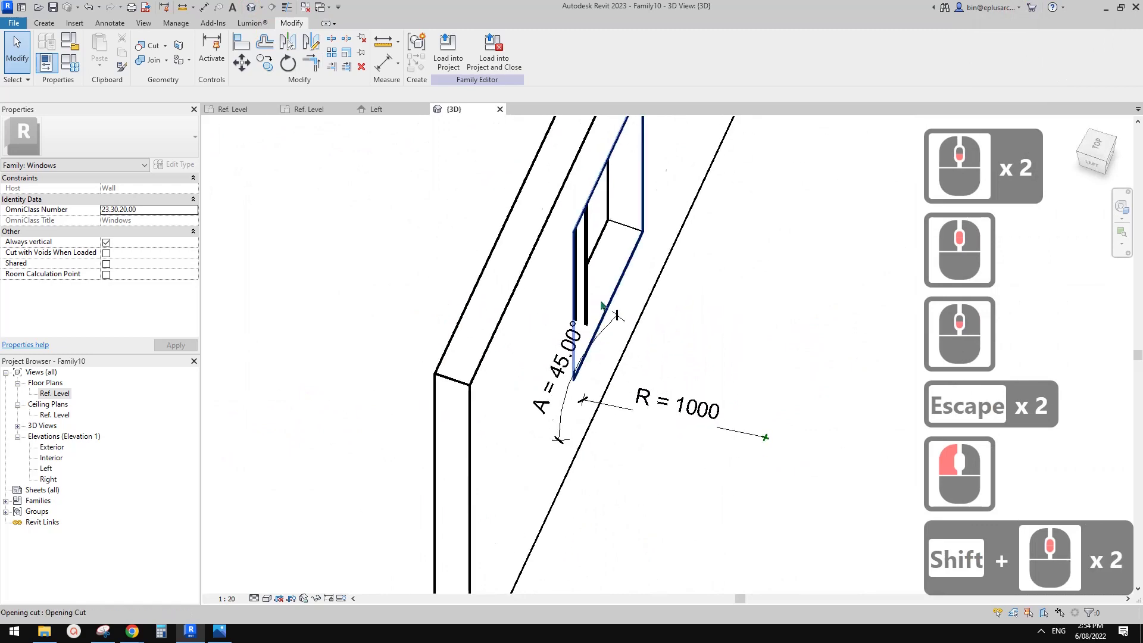
{"action": "left_click", "coordinate": [583, 280]}
{"action": "scroll", "coordinate": [56, 304], "scroll_direction": "down", "scroll_amount": 2}
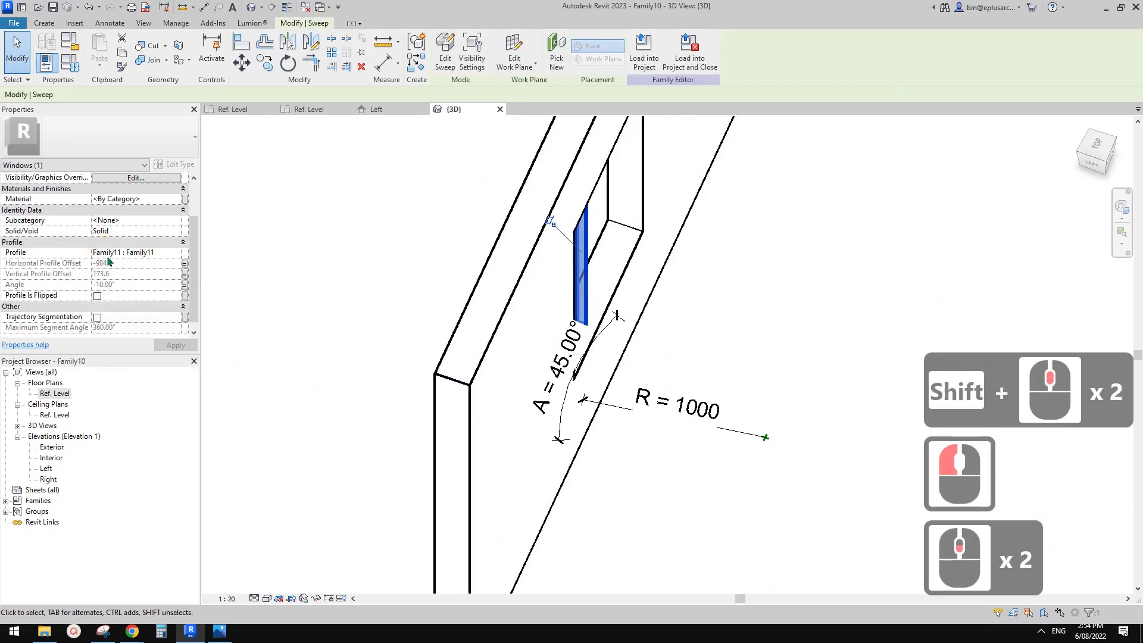
{"action": "middle_click_drag", "start_coordinate": [718, 305], "coordinate": [483, 327]}
{"action": "key", "text": "Escape"}
{"action": "scroll", "coordinate": [678, 306], "scroll_direction": "down", "scroll_amount": 2}
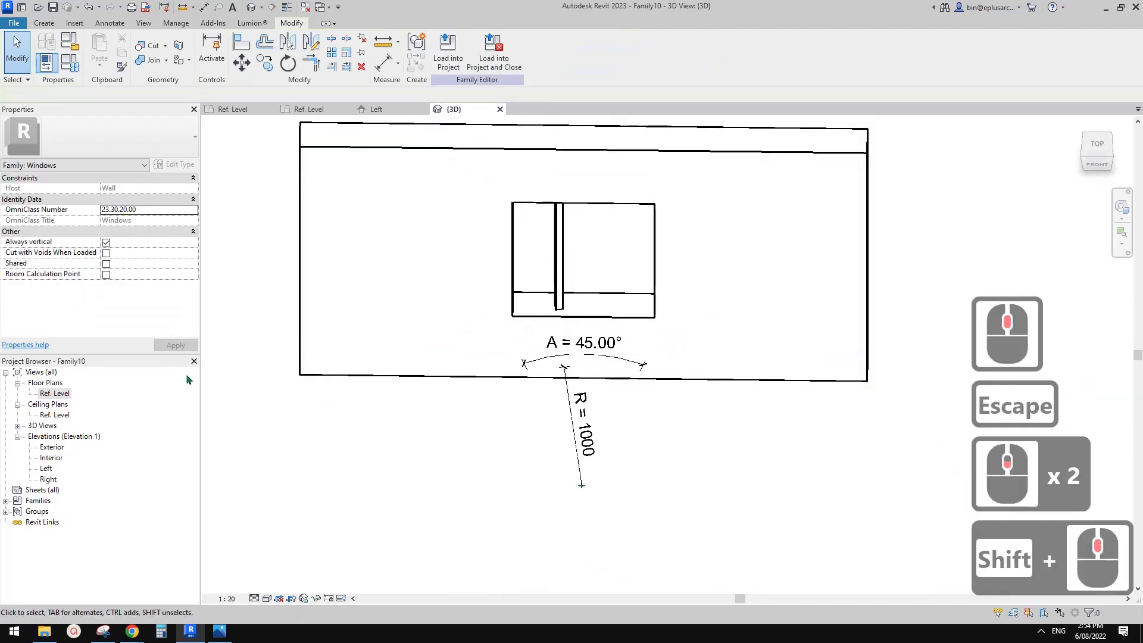
{"action": "key", "text": "Escape"}
{"action": "key", "text": "Escape"}
Copy the square sweep on the arc in the Ref. Level floor plan and paste the duplicate aligned to the same place.
{"action": "double_click", "coordinate": [55, 394]}
{"action": "key", "text": "Escape"}
{"action": "scroll", "coordinate": [510, 243], "scroll_direction": "up", "scroll_amount": 3}
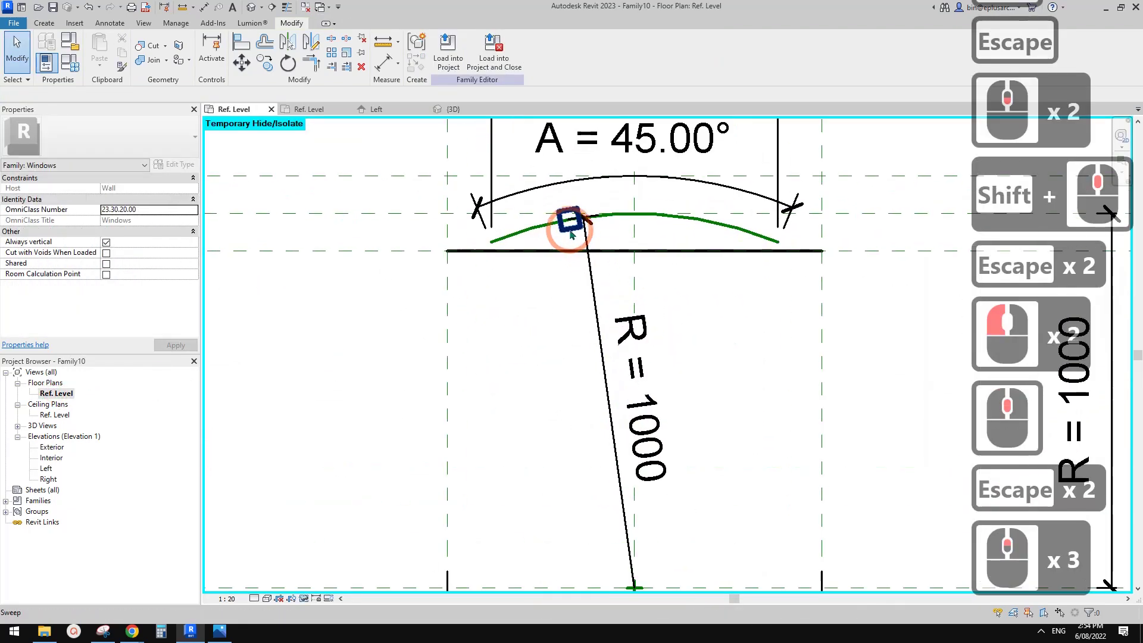
{"action": "left_click", "coordinate": [639, 243]}
{"action": "scroll", "coordinate": [568, 222], "scroll_direction": "up", "scroll_amount": 4}
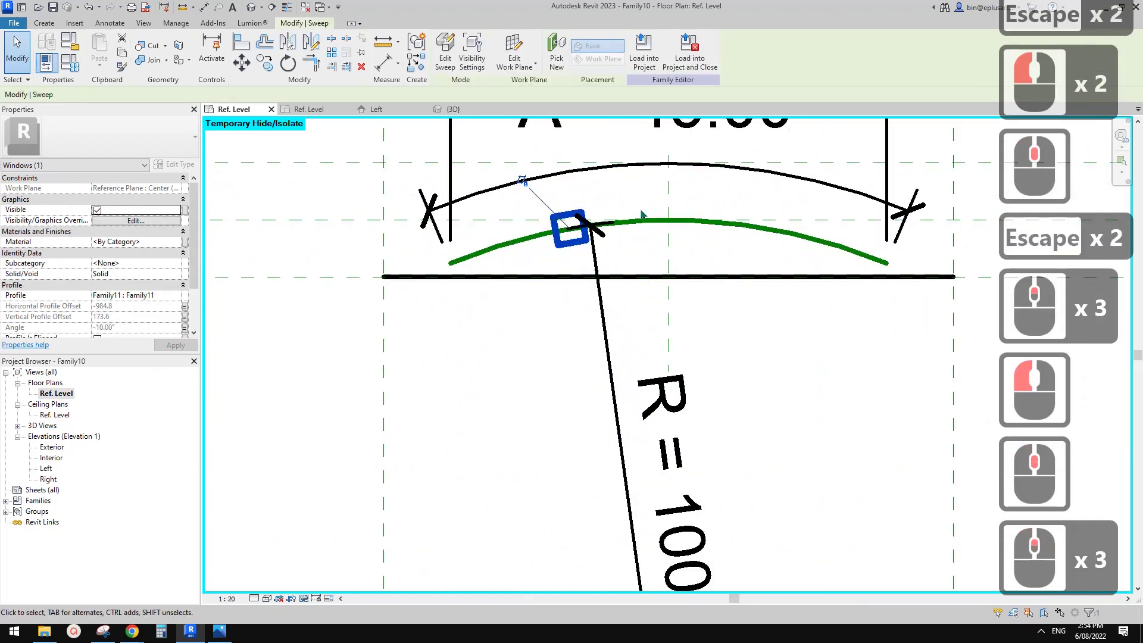
{"action": "middle_click_drag", "start_coordinate": [723, 243], "coordinate": [722, 263]}
{"action": "key", "text": "ctrl+c"}
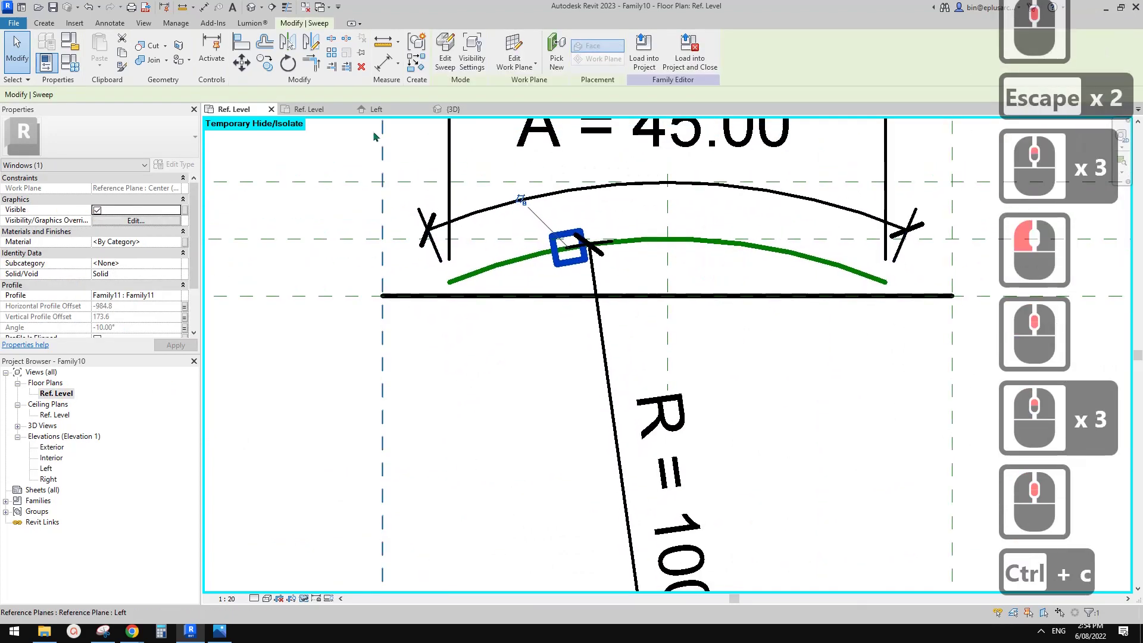
{"action": "key", "text": "Escape"}
{"action": "left_click", "coordinate": [100, 60]}
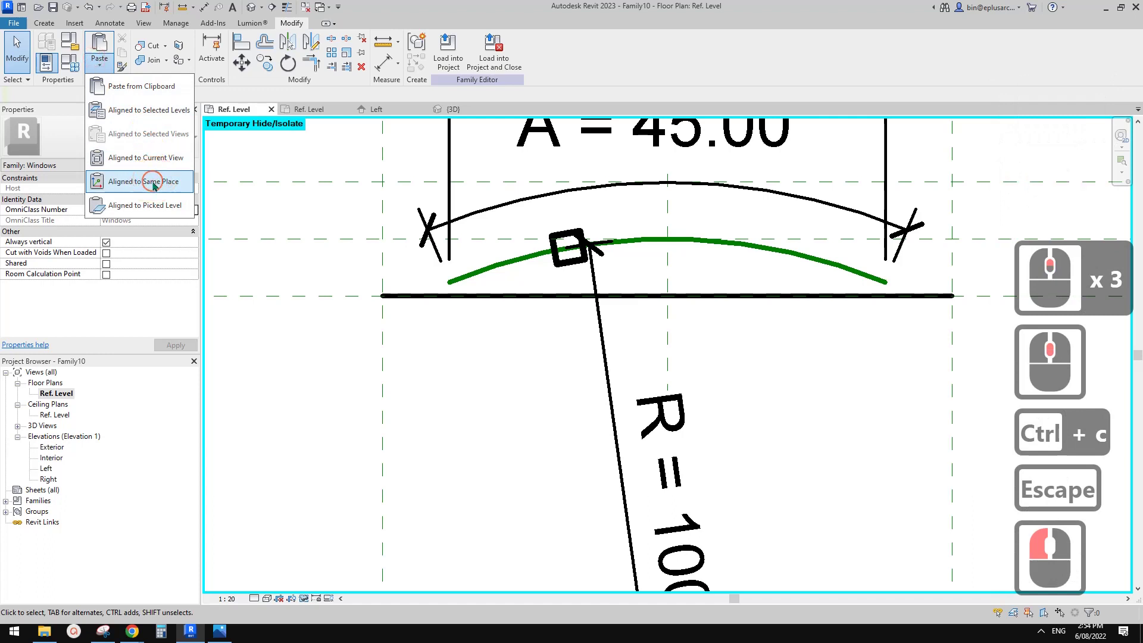
{"action": "left_click", "coordinate": [153, 181]}
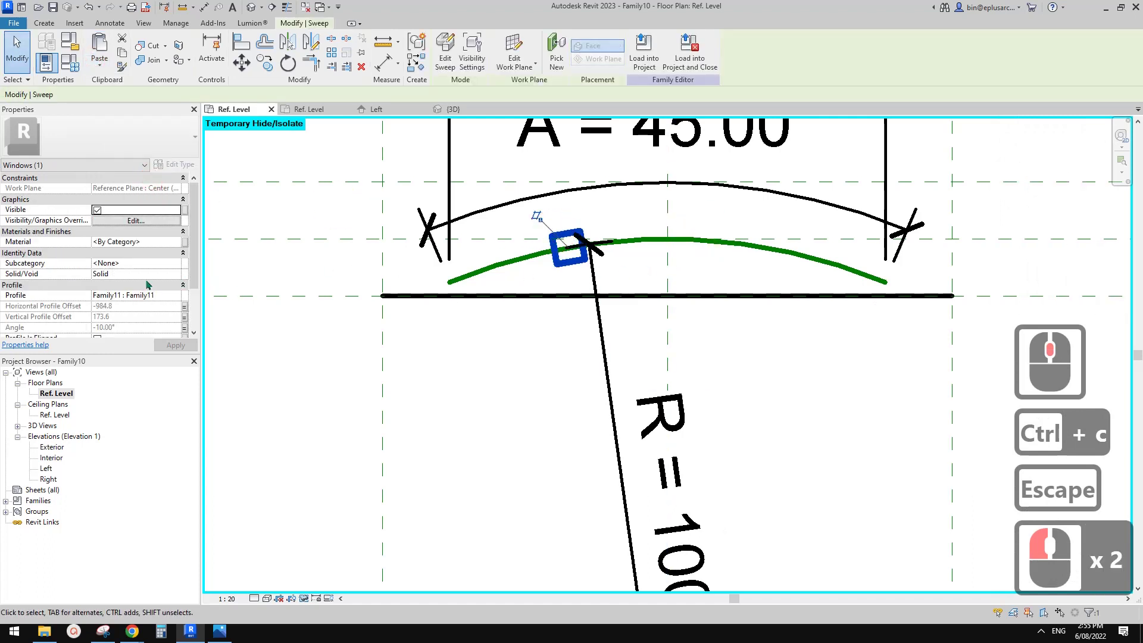
Associate the duplicated sweep's Vertical Profile Offset with a new instance family parameter named OFSN.
{"action": "scroll", "coordinate": [148, 285], "scroll_direction": "down", "scroll_amount": 1}
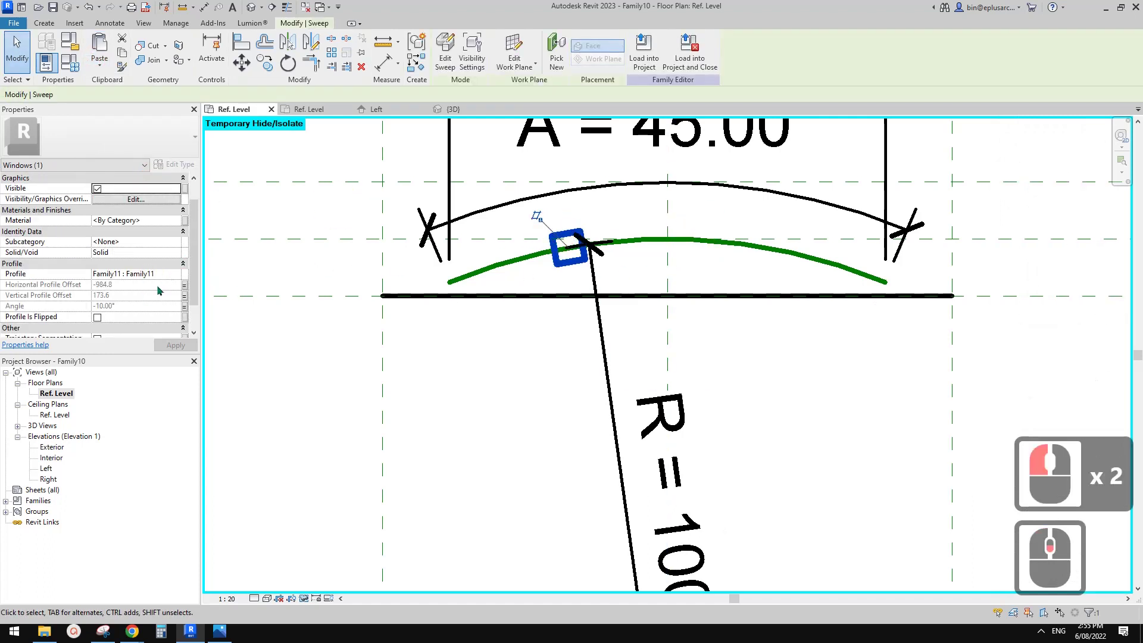
{"action": "left_click", "coordinate": [185, 285]}
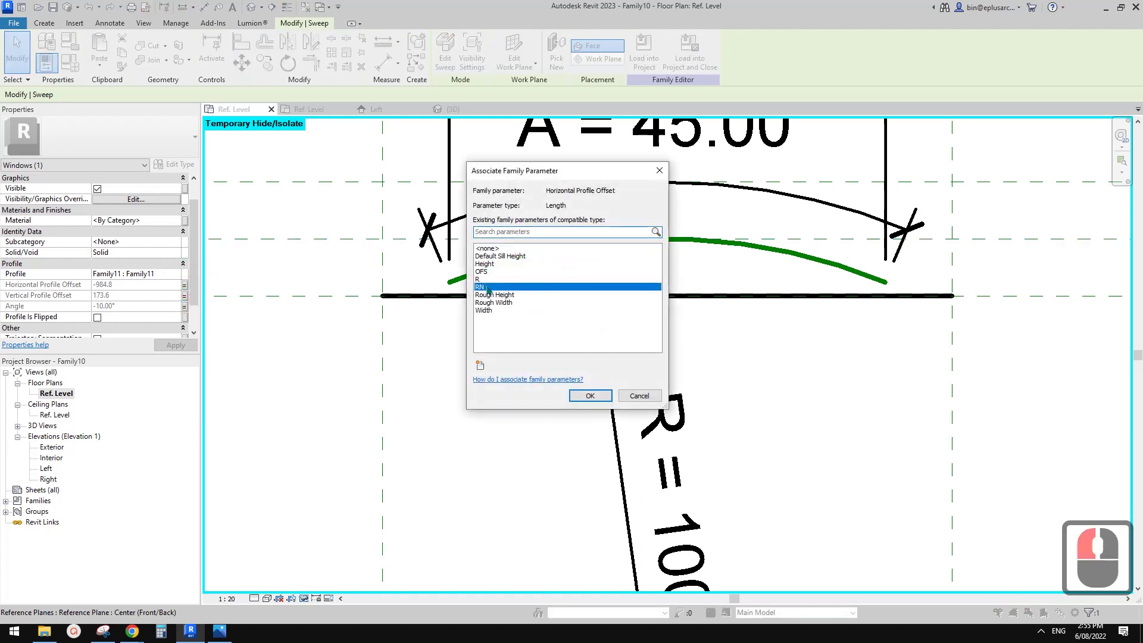
{"action": "key", "text": "Escape"}
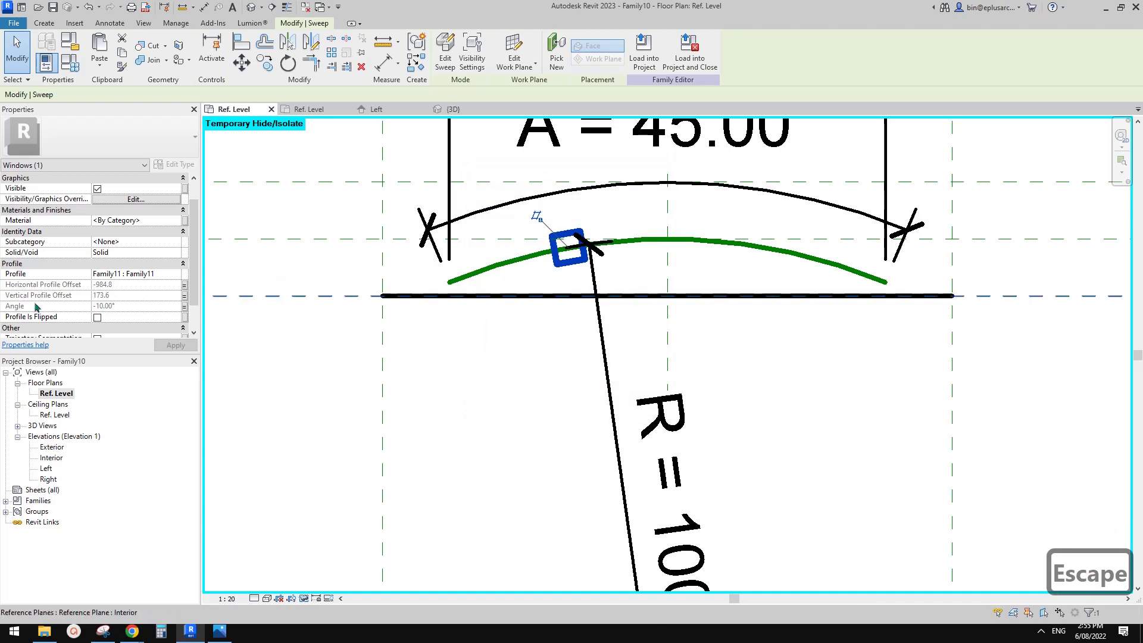
{"action": "left_click", "coordinate": [184, 296]}
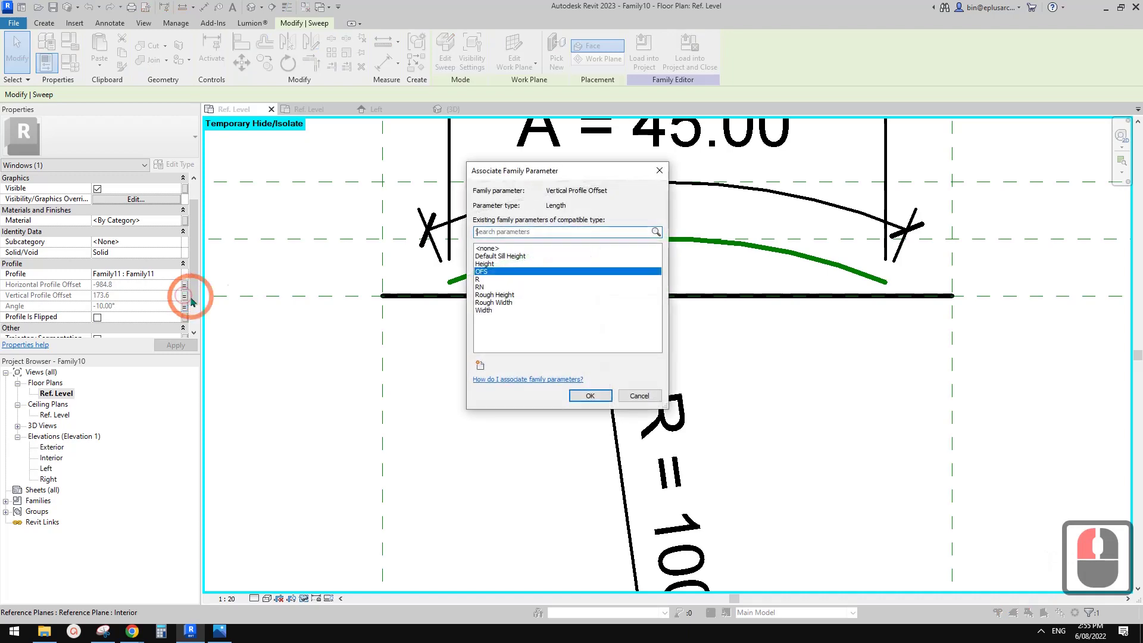
{"action": "left_click", "coordinate": [528, 273]}
{"action": "left_click", "coordinate": [480, 365]}
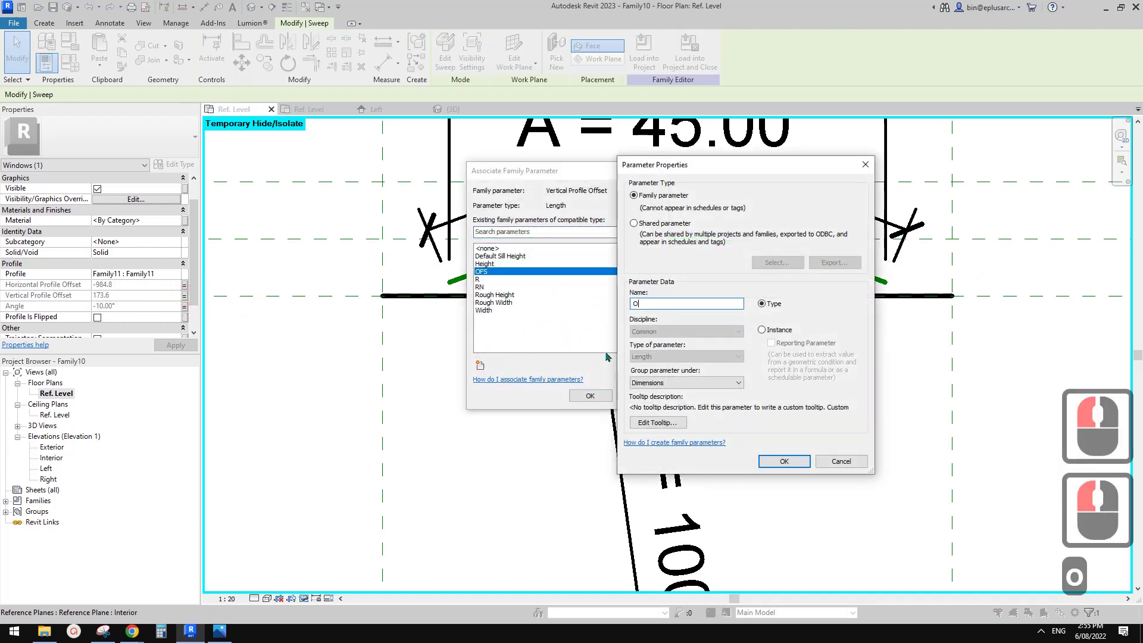
{"action": "type", "text": "OFSN"}
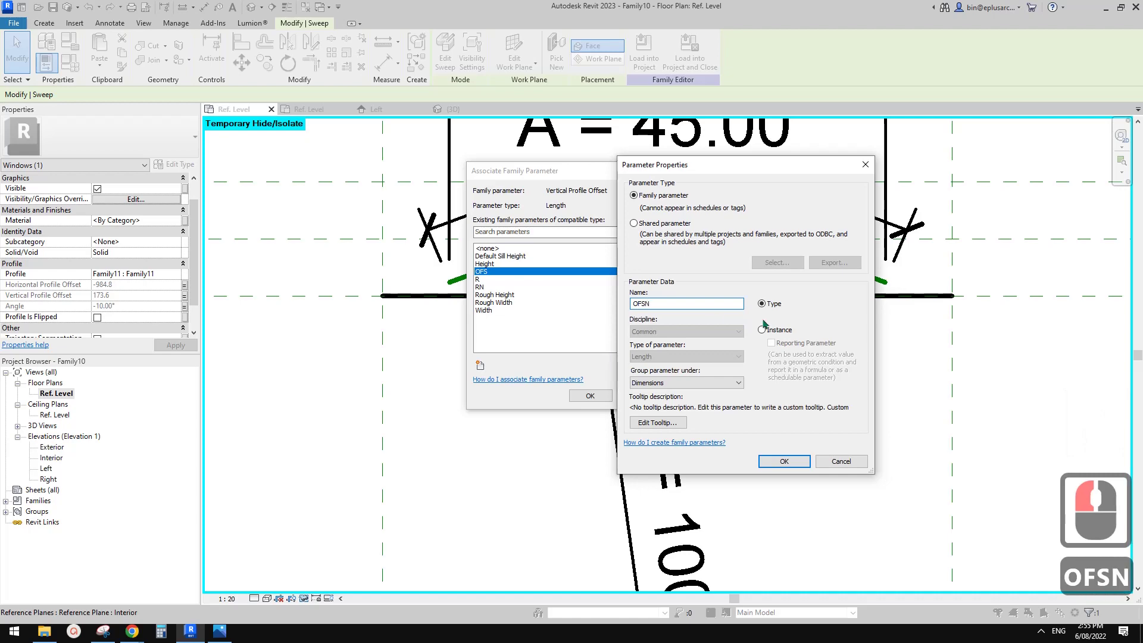
{"action": "left_click", "coordinate": [763, 329]}
{"action": "left_click", "coordinate": [784, 462]}
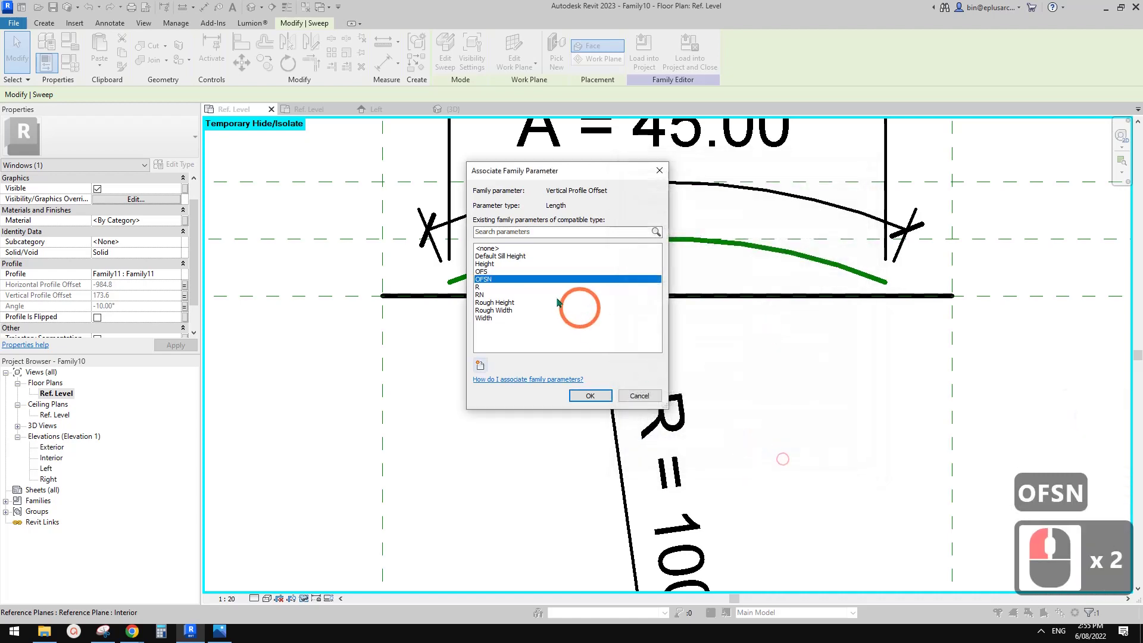
{"action": "left_click", "coordinate": [587, 395]}
Give the OFSN parameter the formula -OFS and accept the family parameters.
{"action": "left_click", "coordinate": [70, 43]}
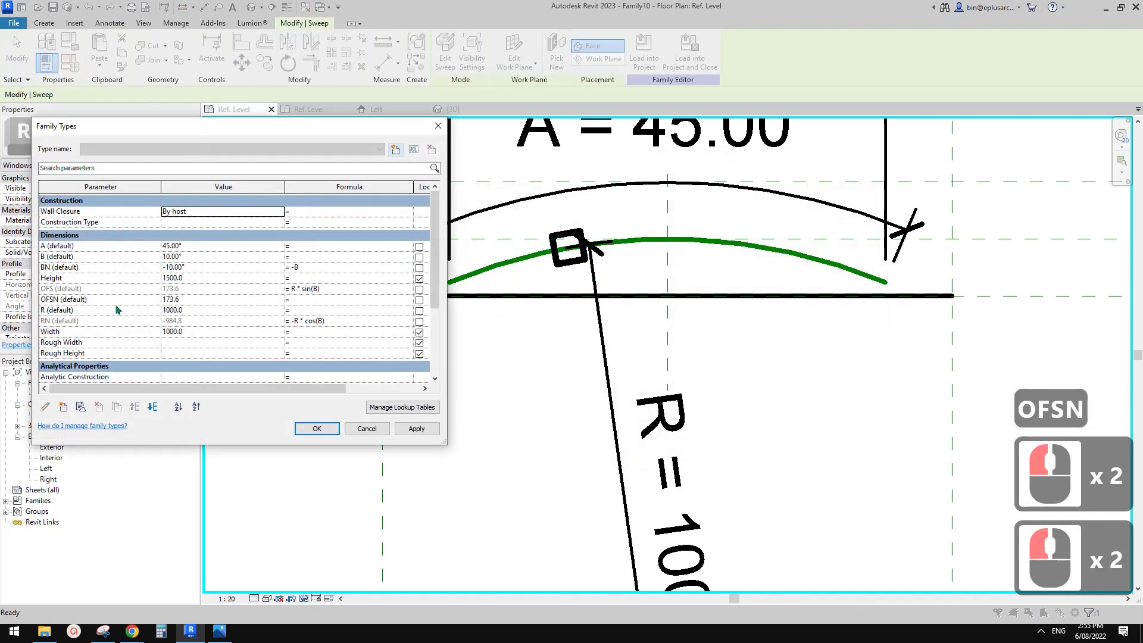
{"action": "left_click", "coordinate": [301, 300]}
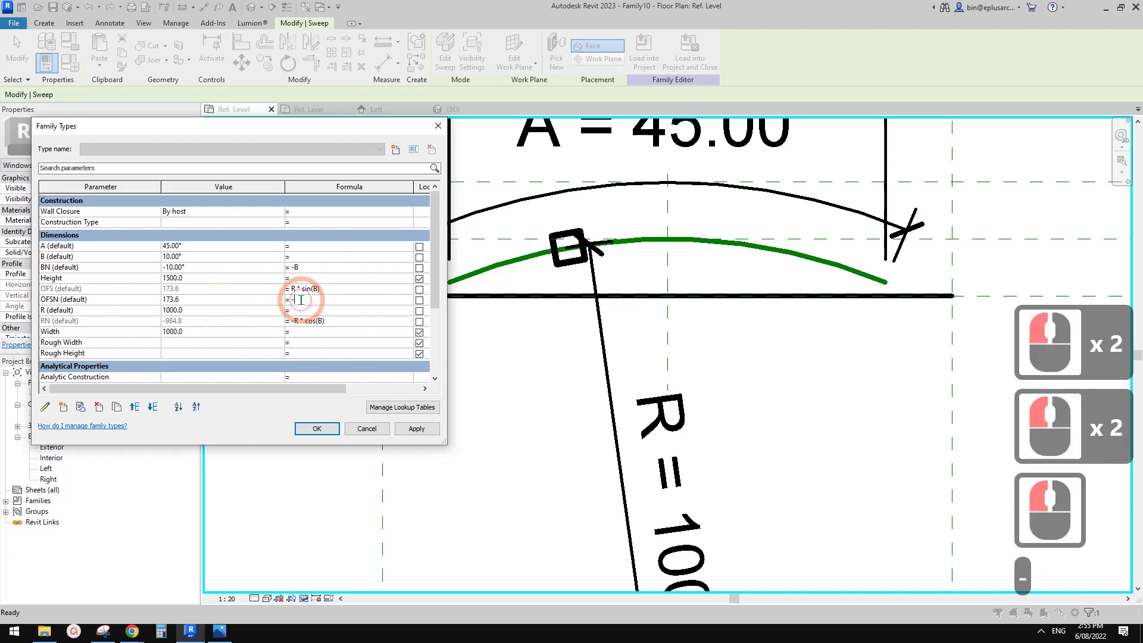
{"action": "type", "text": "-OFS"}
{"action": "left_click", "coordinate": [416, 429]}
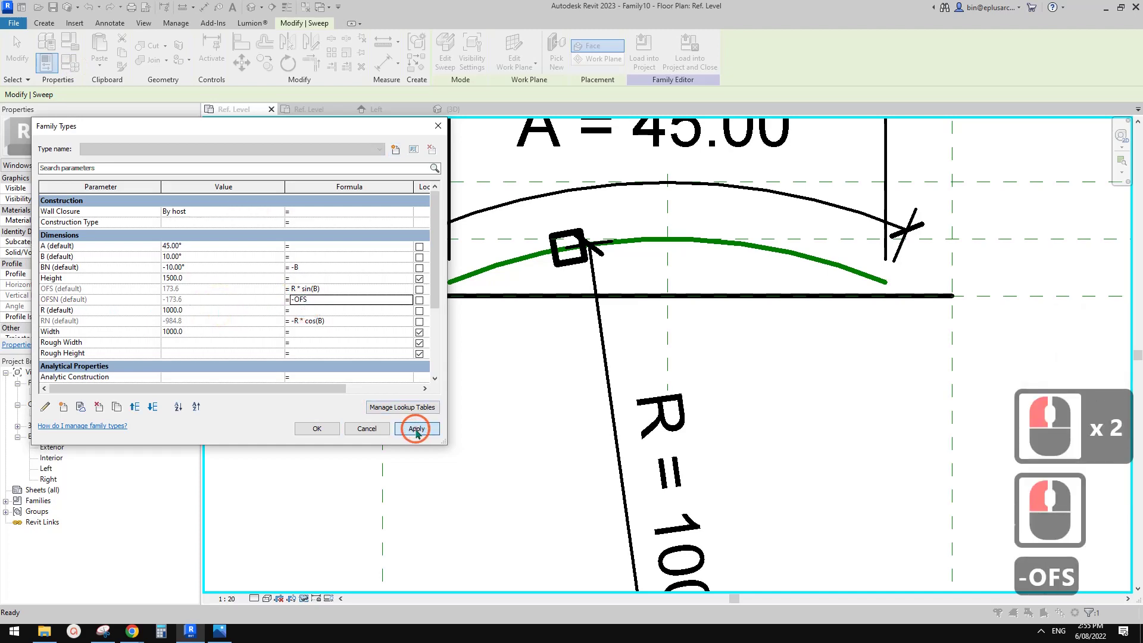
{"action": "left_click", "coordinate": [317, 429]}
{"action": "left_click", "coordinate": [802, 244]}
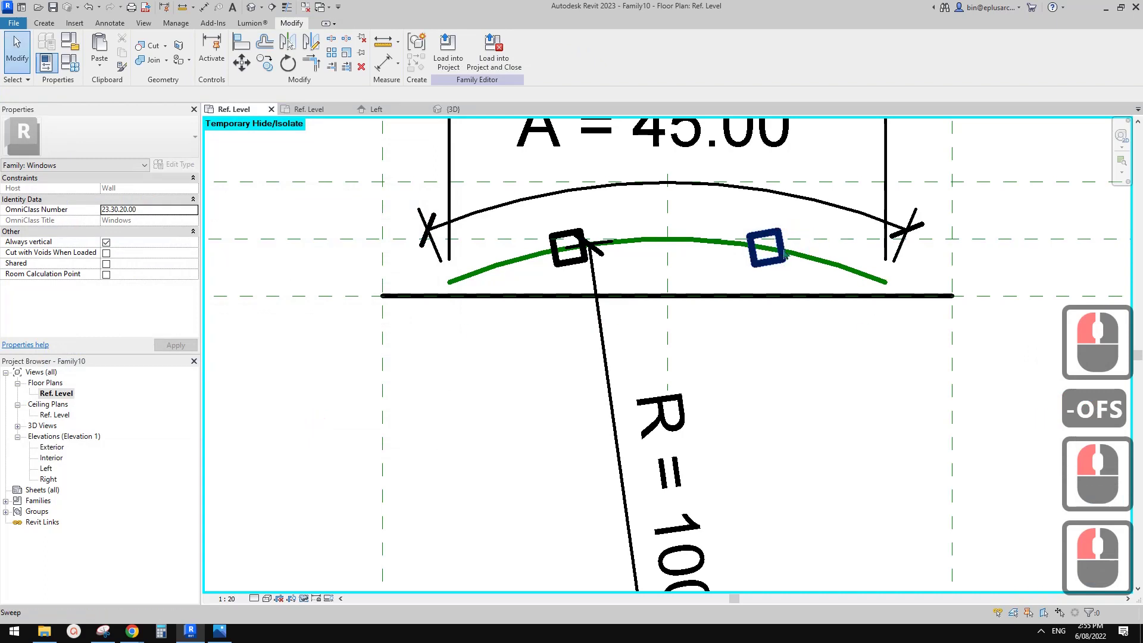
Associate the mirrored duplicate sweep's profile Angle with family parameter B instead of BN.
{"action": "left_click", "coordinate": [751, 262]}
{"action": "left_click", "coordinate": [160, 307]}
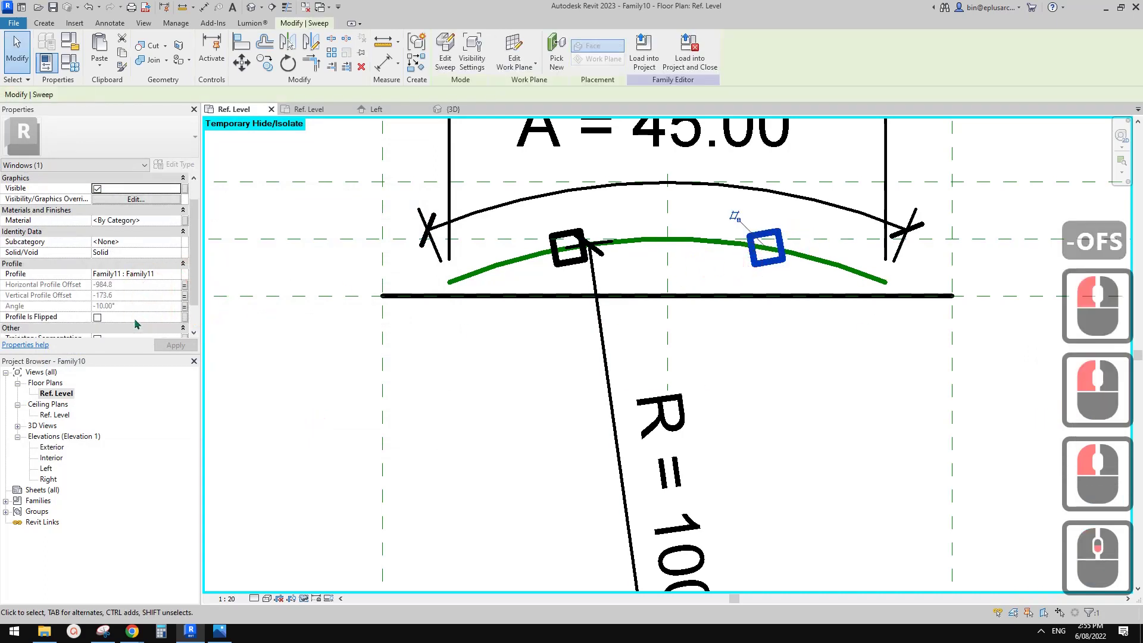
{"action": "scroll", "coordinate": [153, 310], "scroll_direction": "down", "scroll_amount": 1}
{"action": "left_click", "coordinate": [185, 306]}
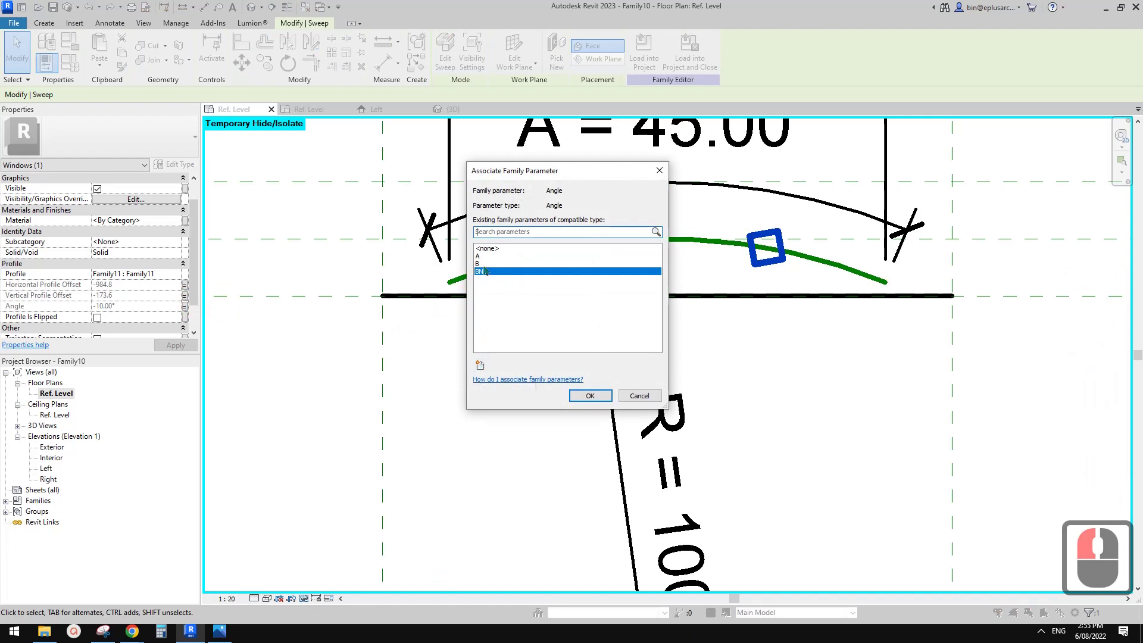
{"action": "key", "text": "Escape"}
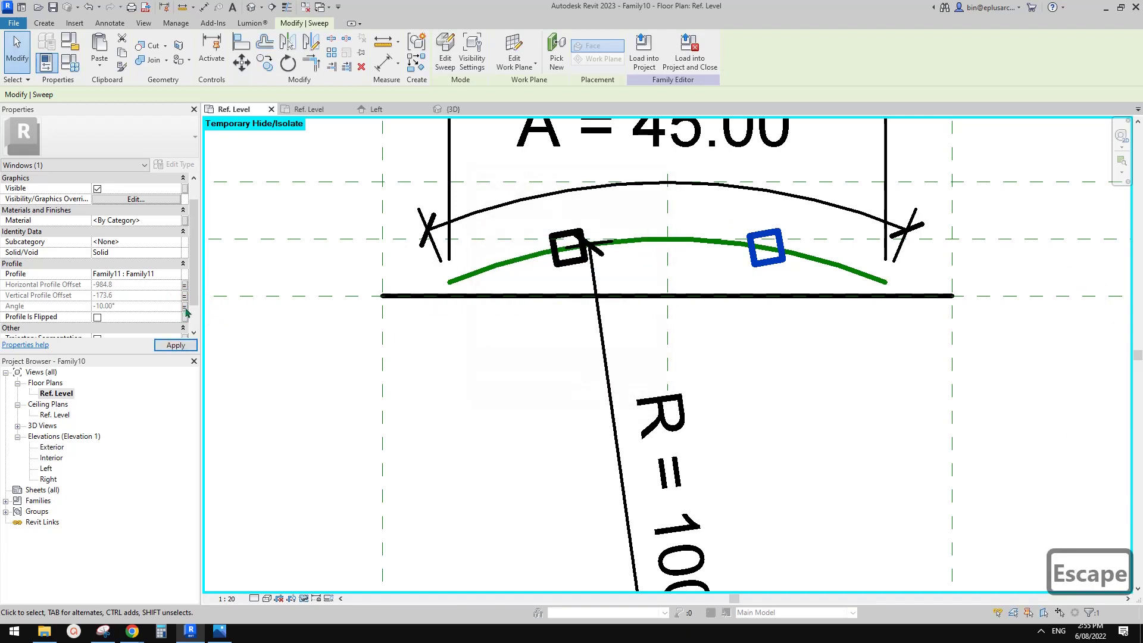
{"action": "left_click", "coordinate": [185, 307]}
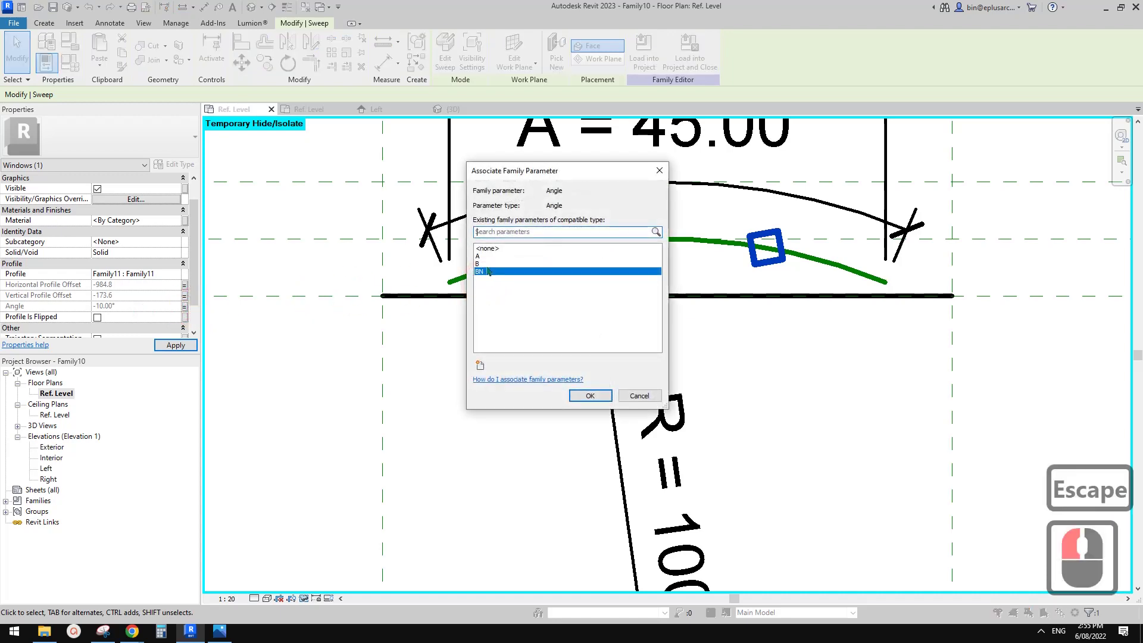
{"action": "left_click", "coordinate": [485, 264]}
{"action": "left_click", "coordinate": [589, 396]}
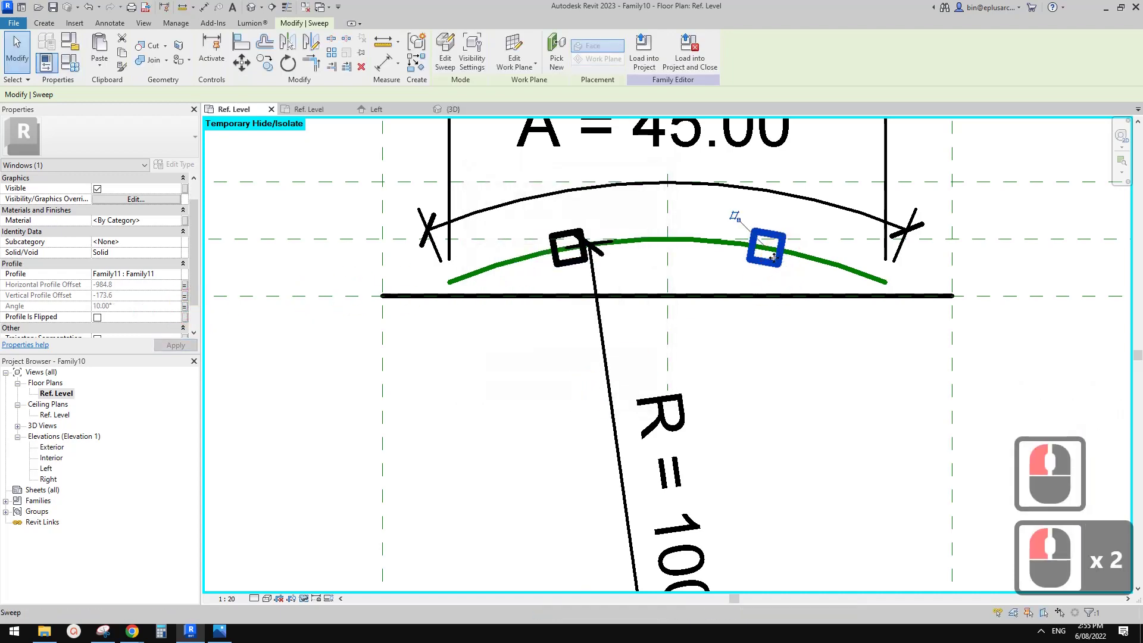
Set the angle parameter B to 5° and apply it to test both squares' positions on the arc.
{"action": "scroll", "coordinate": [746, 324], "scroll_direction": "down", "scroll_amount": 2}
{"action": "middle_click_drag", "start_coordinate": [746, 324], "coordinate": [806, 346]}
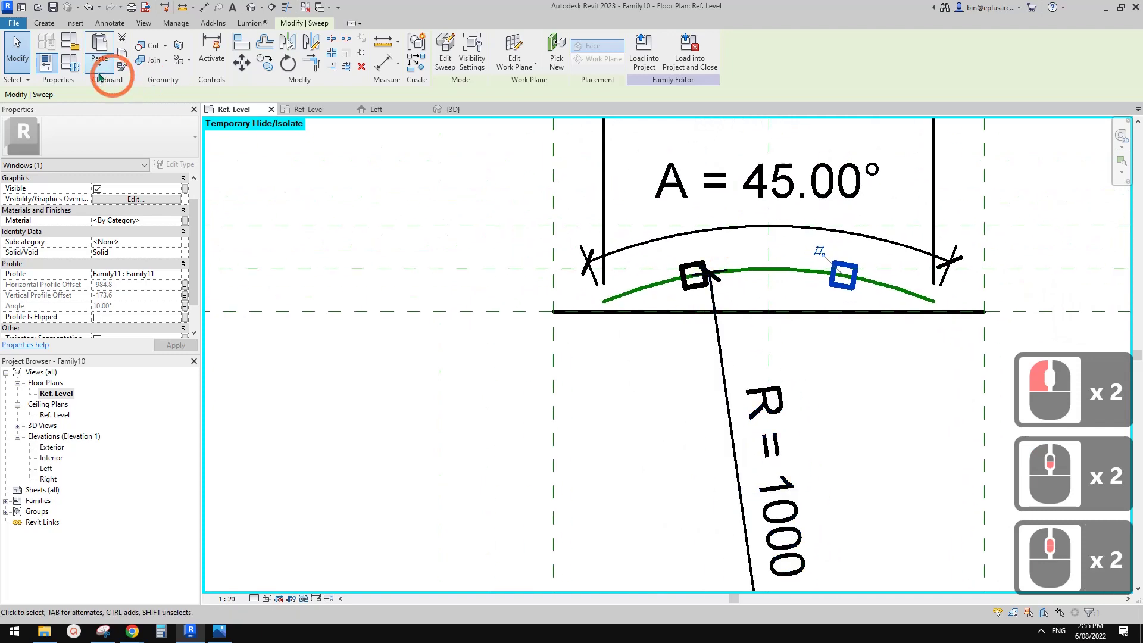
{"action": "left_click", "coordinate": [71, 62]}
{"action": "left_click", "coordinate": [205, 255]}
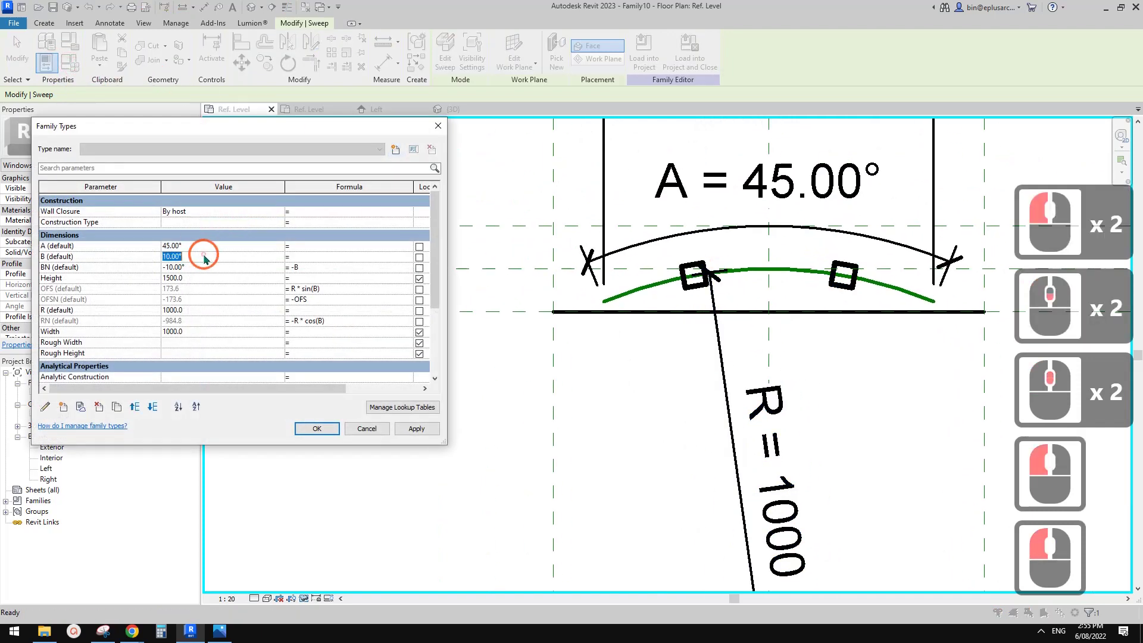
{"action": "type", "text": "5"}
{"action": "left_click", "coordinate": [414, 426]}
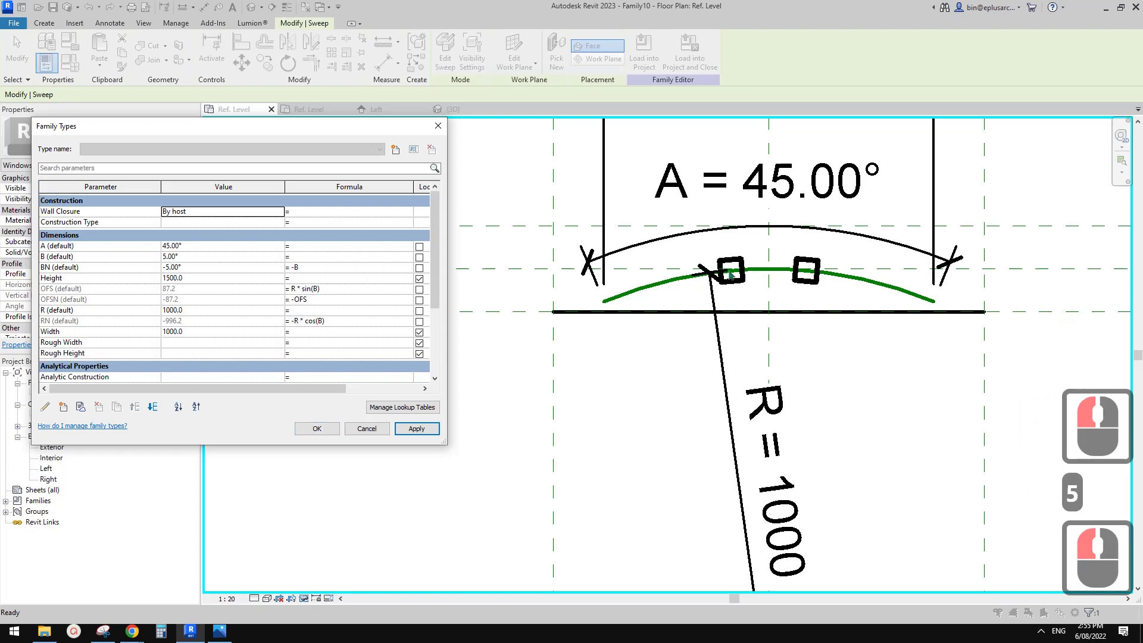
{"action": "left_click", "coordinate": [326, 427]}
{"action": "scroll", "coordinate": [502, 276], "scroll_direction": "down", "scroll_amount": 4}
{"action": "key", "text": "Escape"}
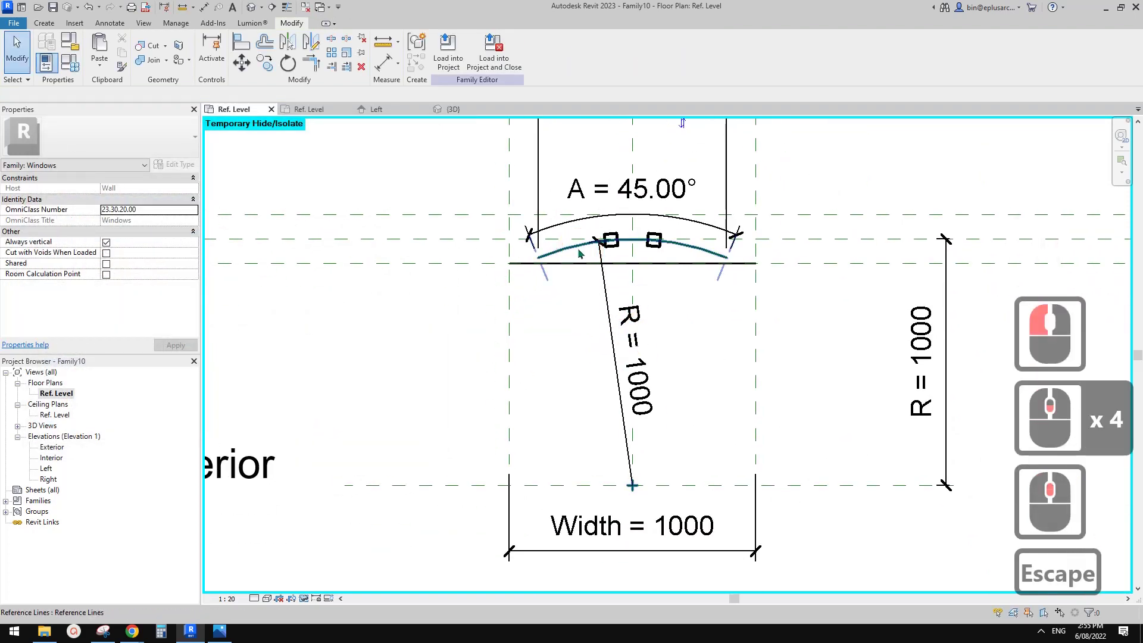
Set the radius parameter R to 1200 in the family types and apply the change.
{"action": "middle_click_drag", "start_coordinate": [580, 253], "coordinate": [627, 245]}
{"action": "key", "text": "Escape"}
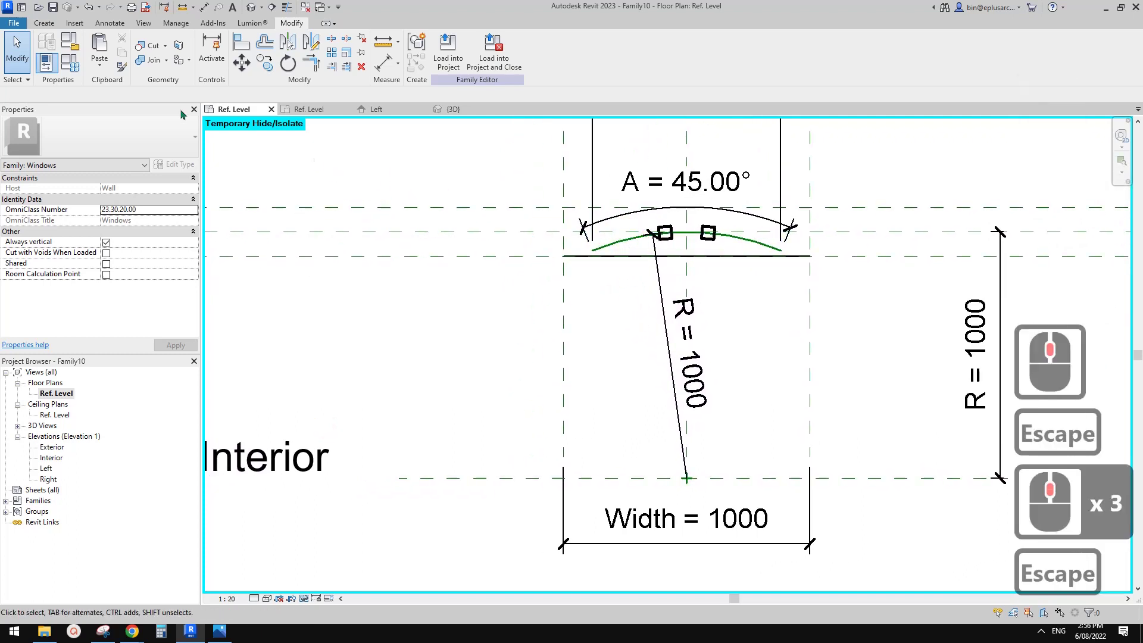
{"action": "key", "text": "Escape"}
{"action": "key", "text": "Escape"}
{"action": "left_click", "coordinate": [424, 248]}
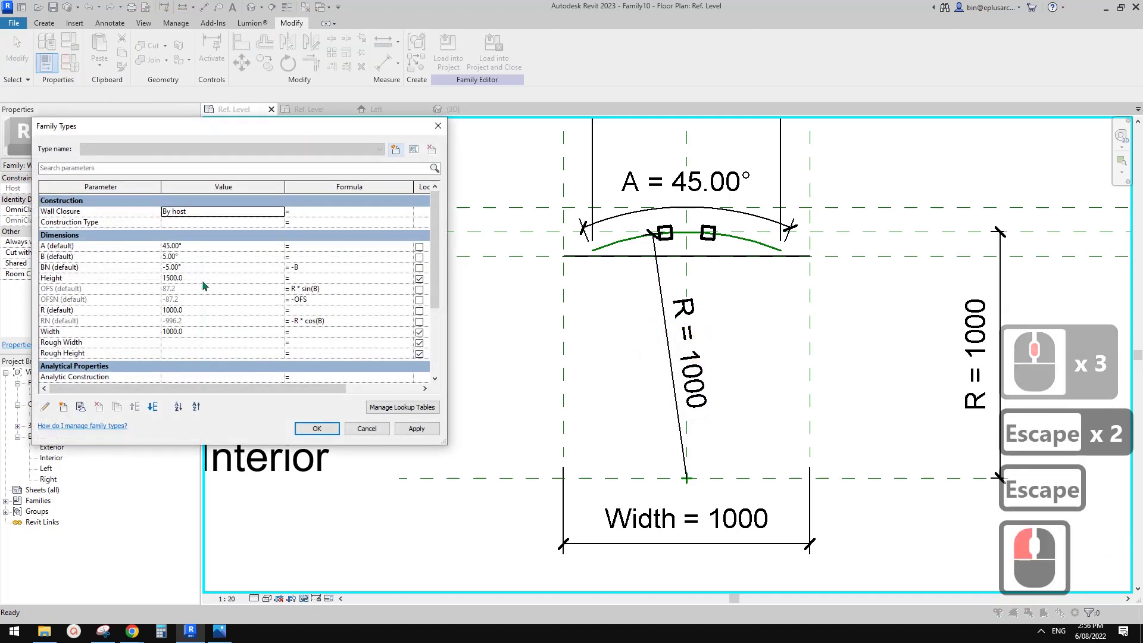
{"action": "left_click", "coordinate": [202, 311]}
{"action": "type", "text": "120"}
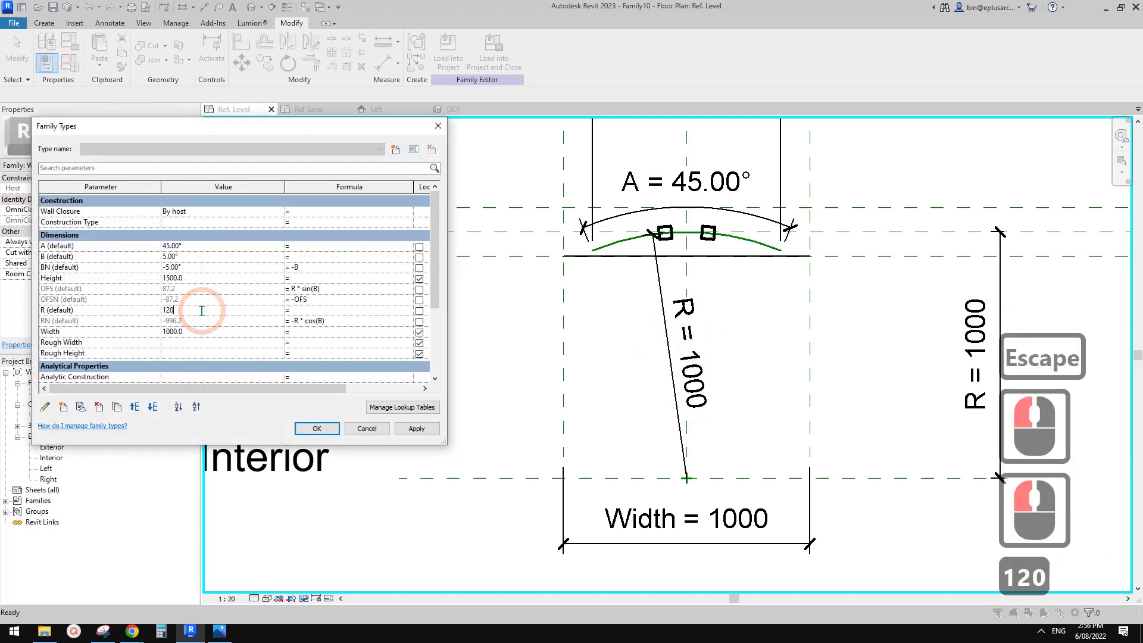
{"action": "type", "text": "0"}
{"action": "left_click", "coordinate": [410, 429]}
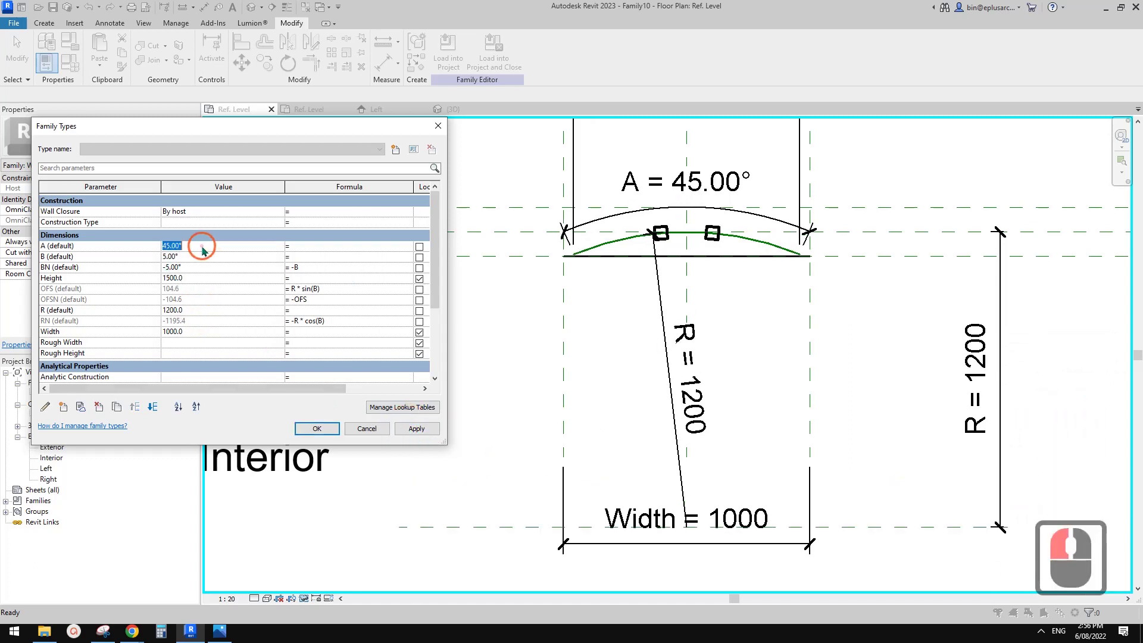
Set the arc's angle parameter A to 30° and apply the change.
{"action": "type", "text": "300"}
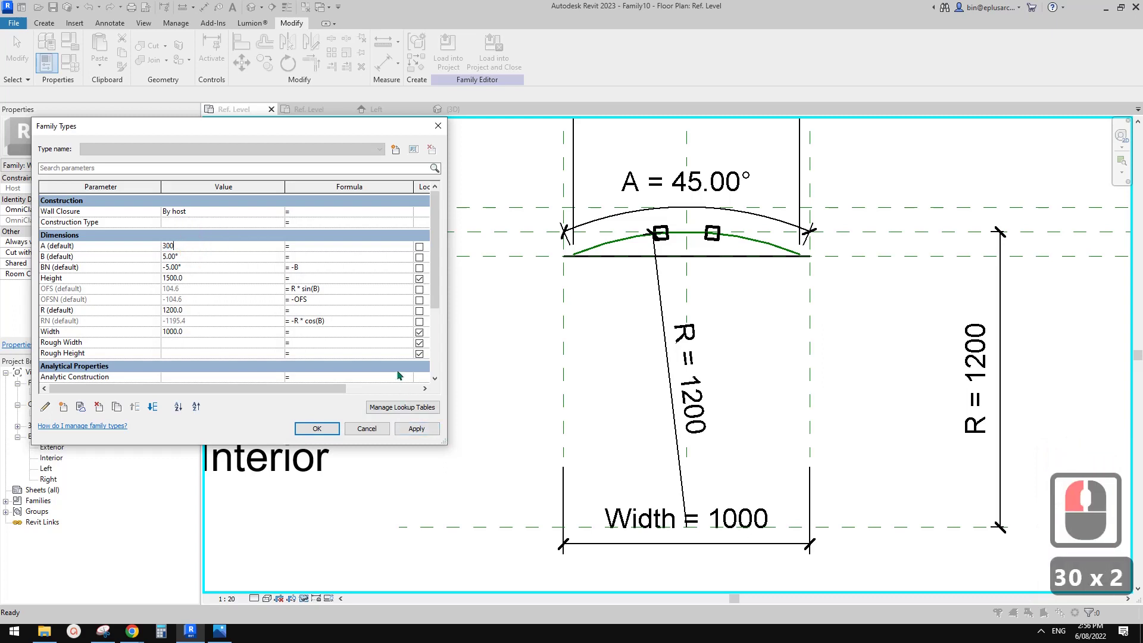
{"action": "key", "text": "BackSpace"}
{"action": "left_click", "coordinate": [416, 428]}
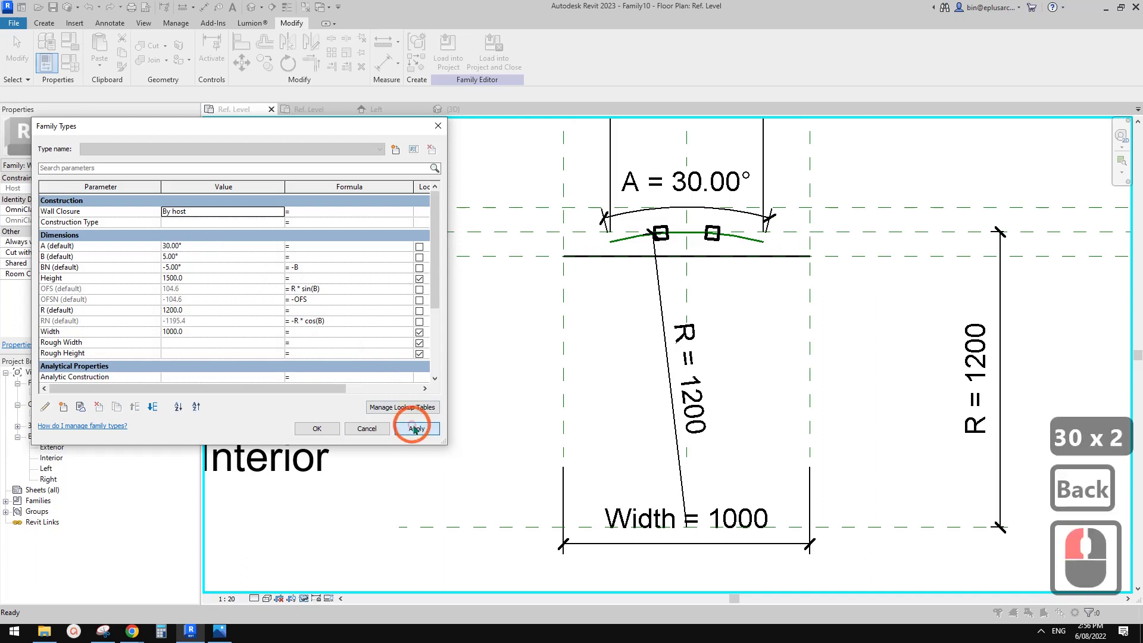
{"action": "left_click", "coordinate": [520, 355]}
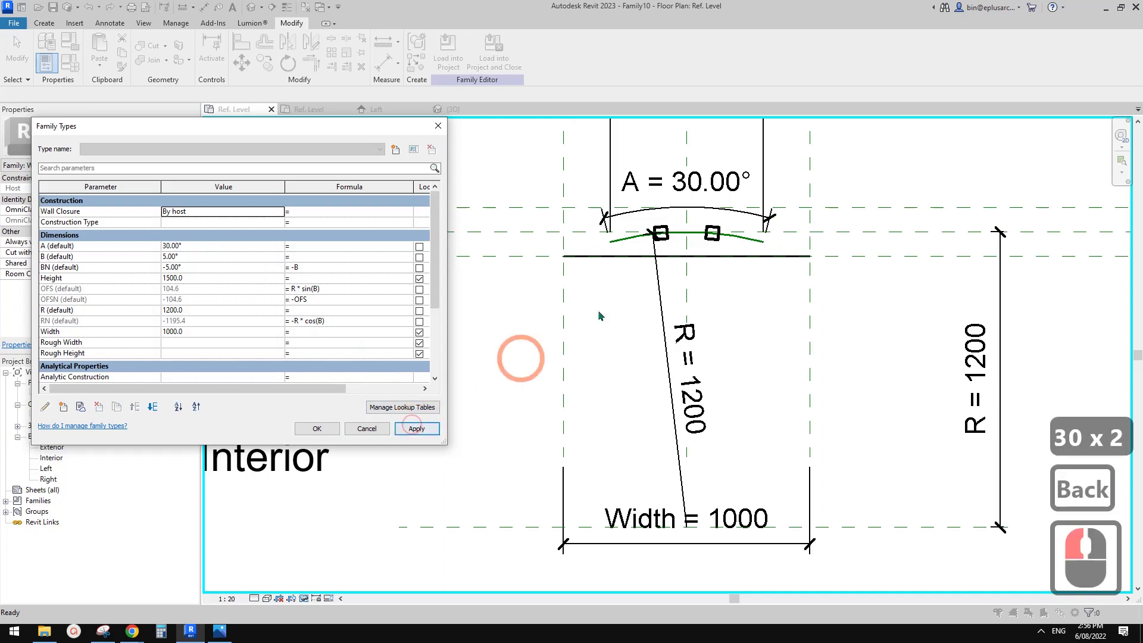
Set the Height parameter to 1800 in the family types and apply the change.
{"action": "left_click", "coordinate": [199, 279]}
{"action": "type", "text": "1"}
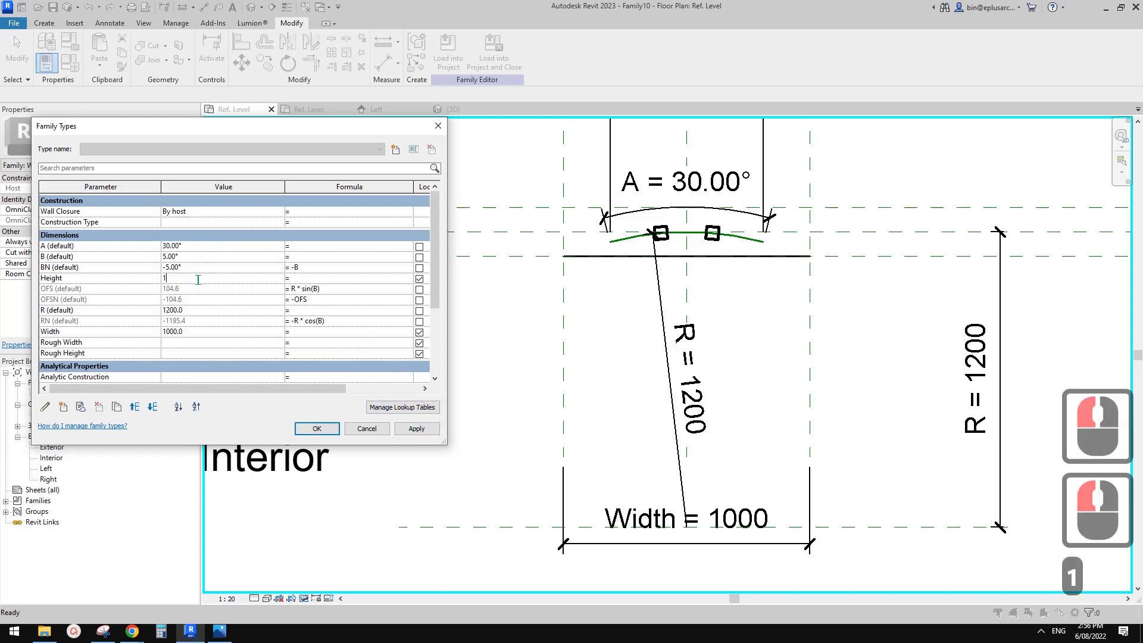
{"action": "type", "text": "800"}
{"action": "left_click", "coordinate": [415, 430]}
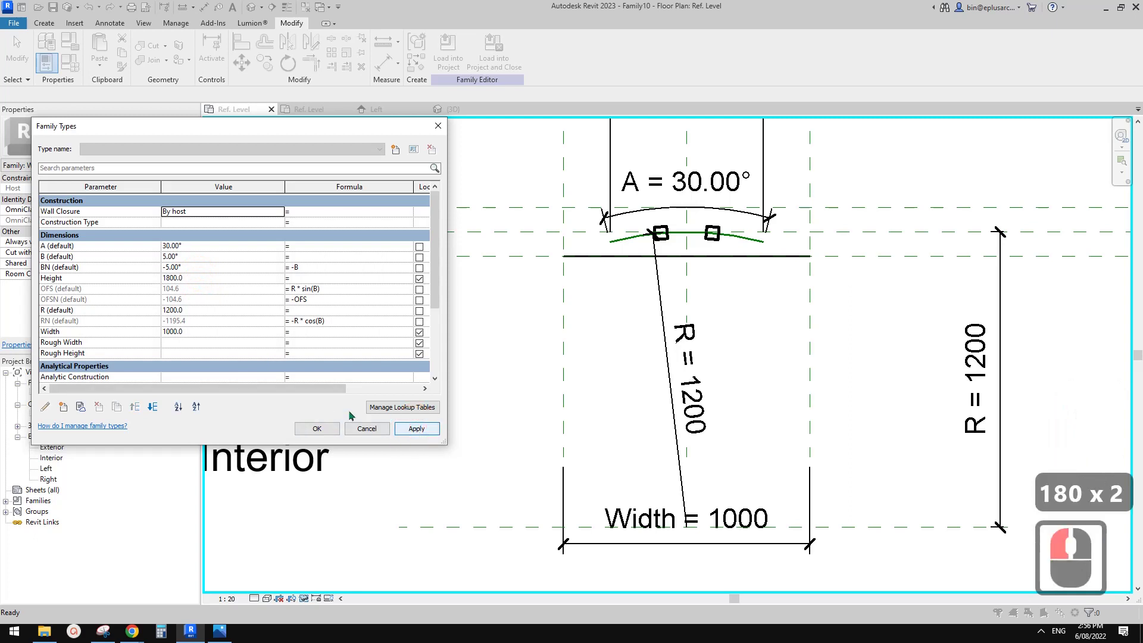
Set the Height parameter to 1200 and the radius R to 1800, apply the changes and close the family types.
{"action": "left_click", "coordinate": [214, 280]}
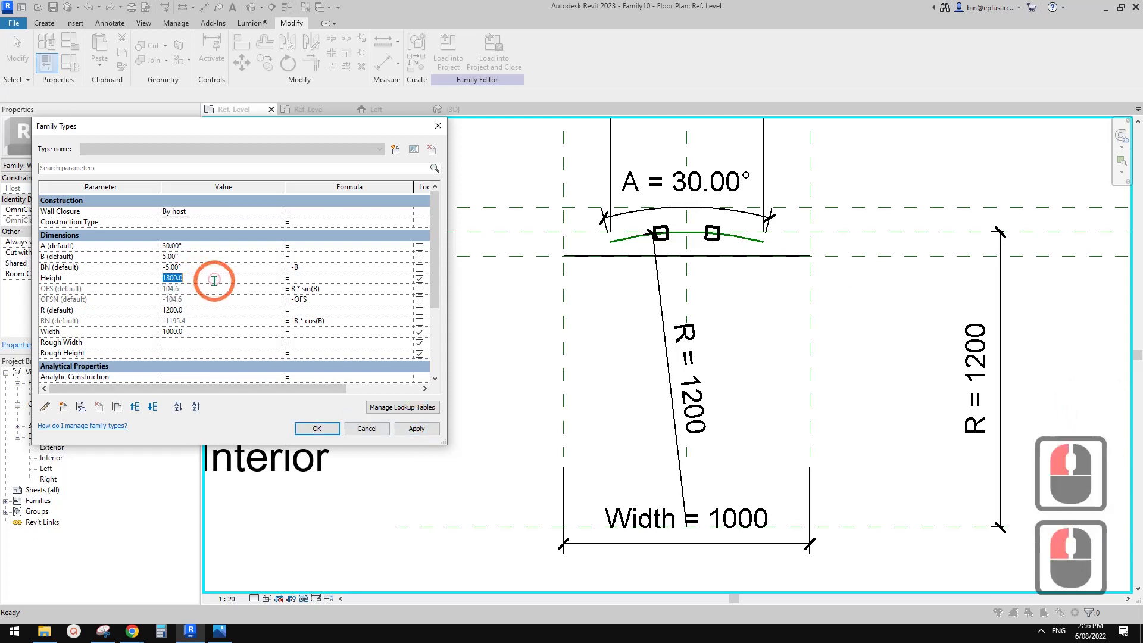
{"action": "type", "text": "1200"}
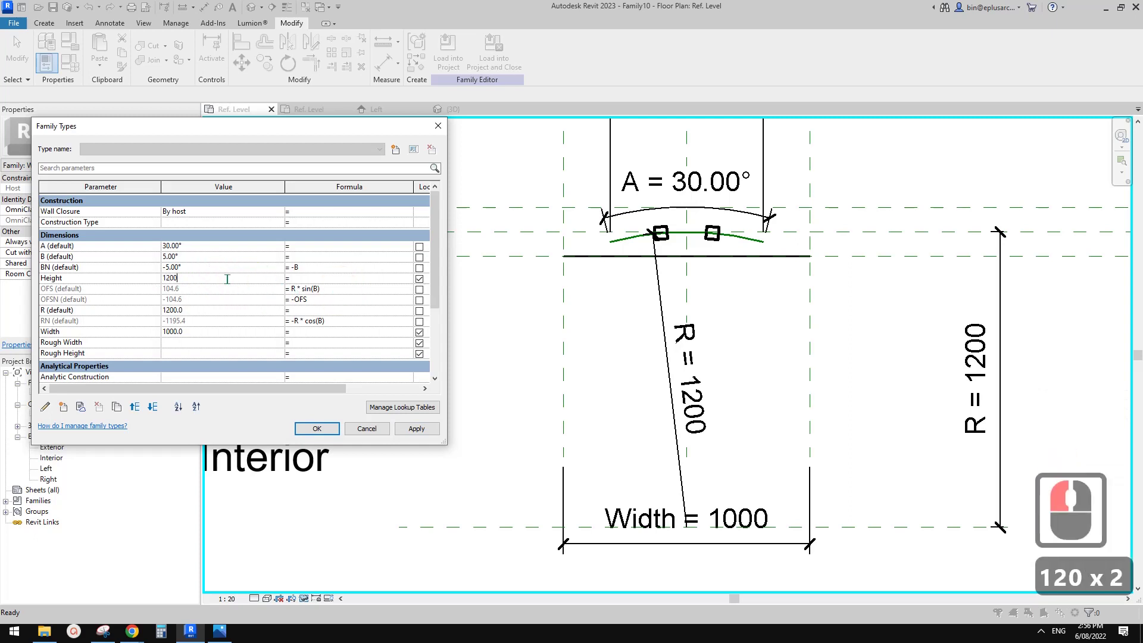
{"action": "left_click", "coordinate": [205, 311]}
{"action": "type", "text": "18"}
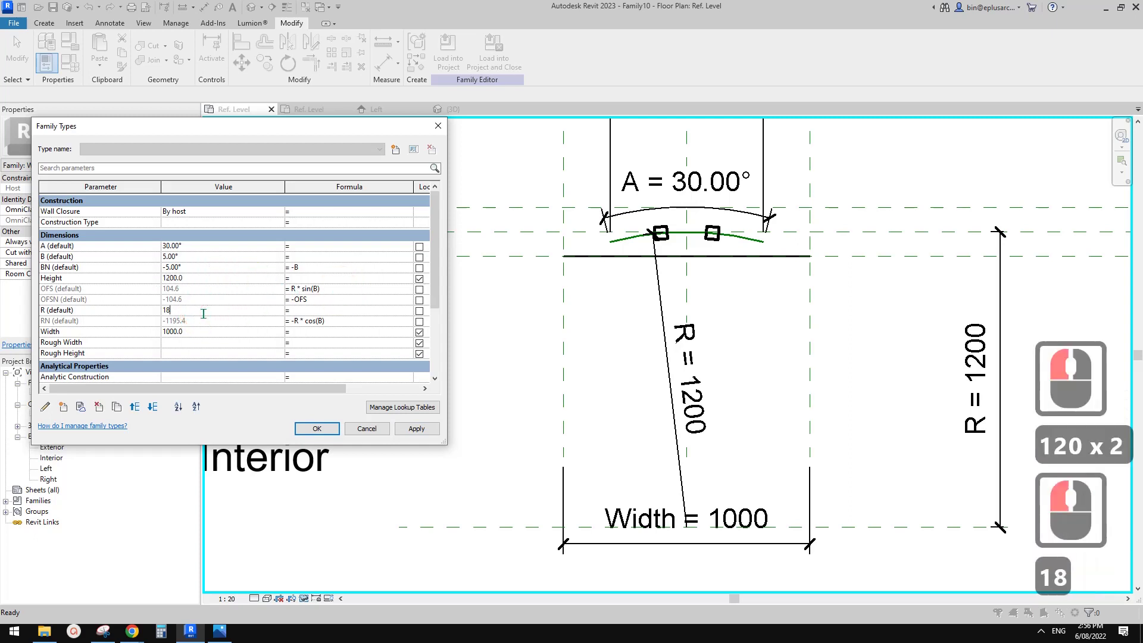
{"action": "type", "text": "00"}
{"action": "left_click", "coordinate": [415, 429]}
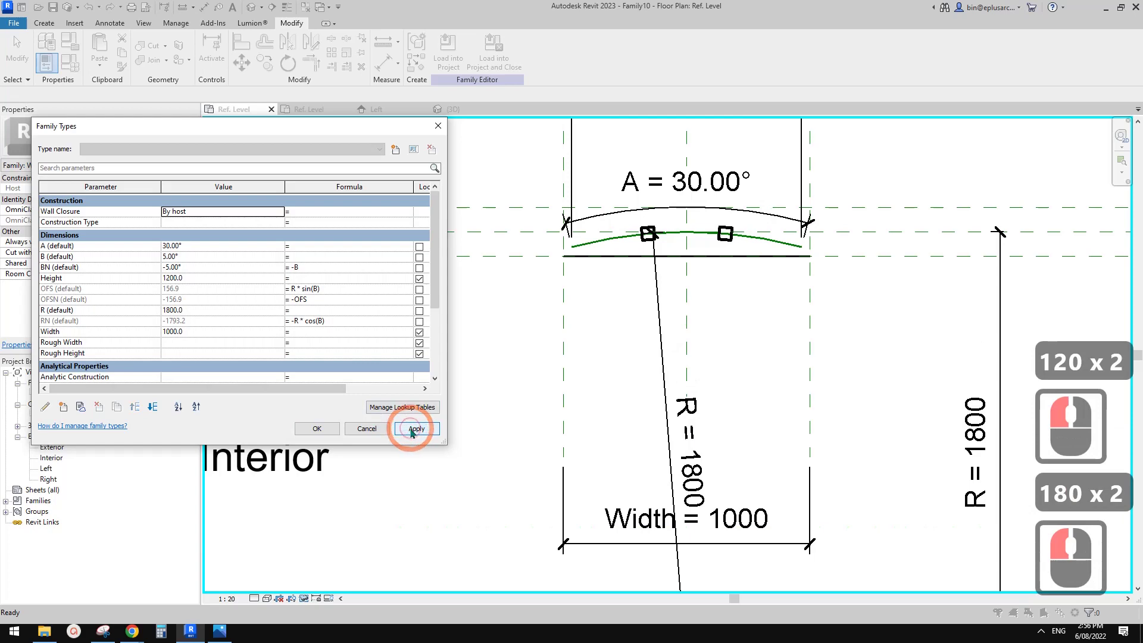
{"action": "left_click", "coordinate": [317, 427]}
Open the right-hand square sweep's path sketch for editing in the Left elevation view.
{"action": "scroll", "coordinate": [684, 373], "scroll_direction": "down", "scroll_amount": 4}
{"action": "scroll", "coordinate": [753, 365], "scroll_direction": "down", "scroll_amount": 1}
{"action": "middle_click_drag", "start_coordinate": [684, 372], "coordinate": [717, 396]}
{"action": "scroll", "coordinate": [747, 311], "scroll_direction": "up", "scroll_amount": 3}
{"action": "key", "text": "Escape"}
{"action": "scroll", "coordinate": [750, 310], "scroll_direction": "up", "scroll_amount": 3}
{"action": "key", "text": "Escape"}
{"action": "left_click", "coordinate": [785, 287]}
{"action": "middle_click_drag", "start_coordinate": [783, 286], "coordinate": [713, 288]}
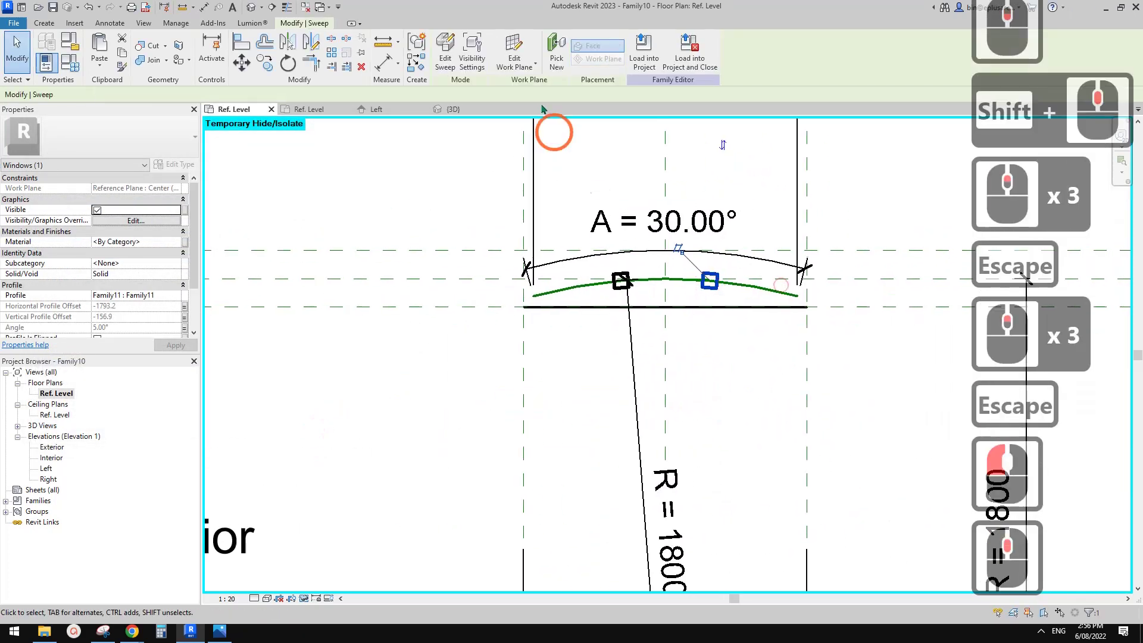
{"action": "left_click", "coordinate": [446, 57]}
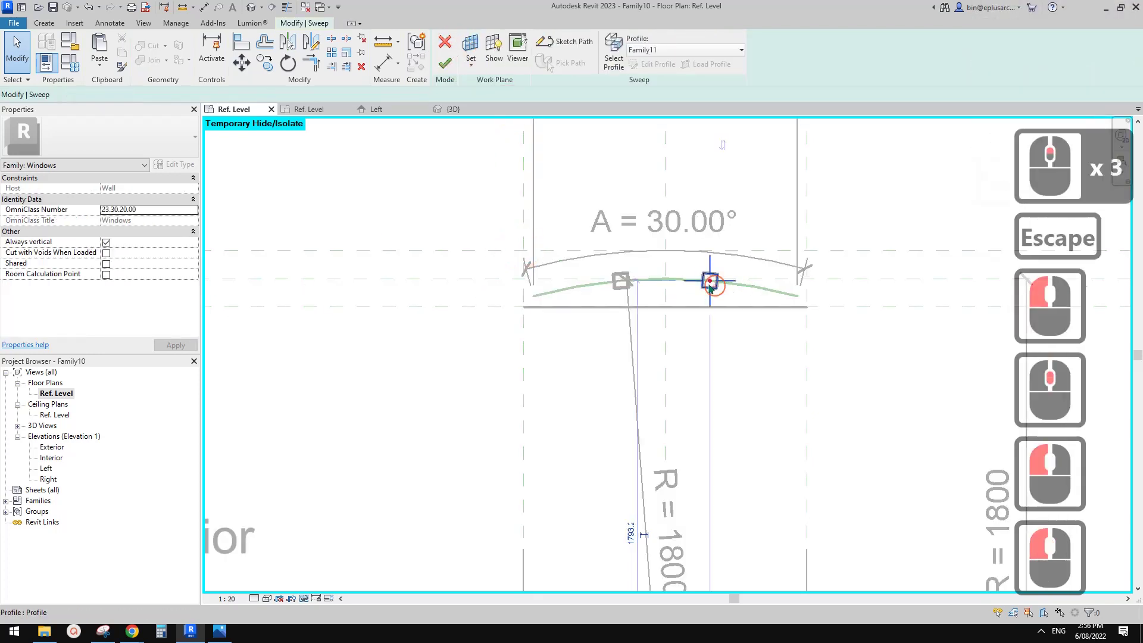
{"action": "left_click", "coordinate": [613, 60]}
{"action": "left_click", "coordinate": [566, 41]}
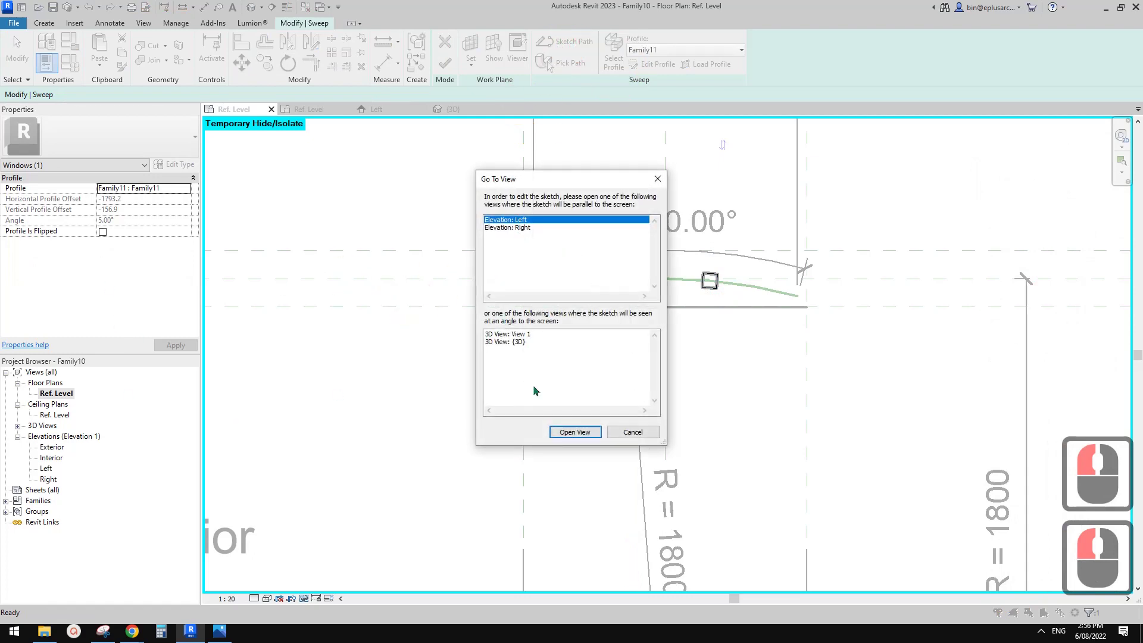
{"action": "left_click", "coordinate": [567, 433]}
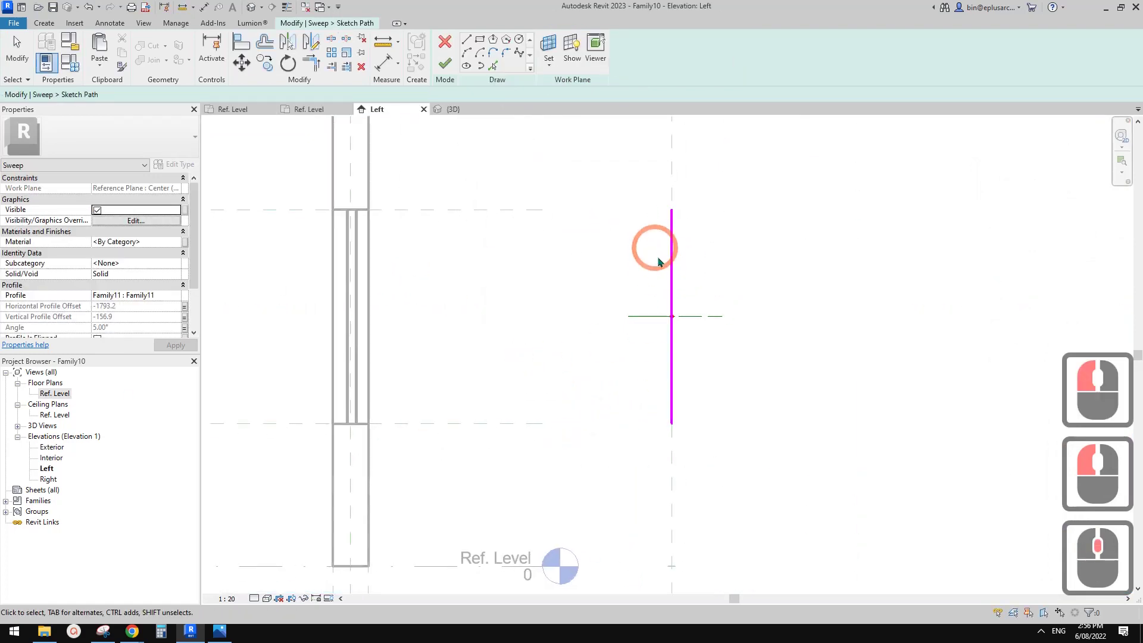
Align the sweep's vertical path line to the vertical reference plane and lock it.
{"action": "left_click", "coordinate": [677, 232]}
{"action": "middle_click_drag", "start_coordinate": [666, 261], "coordinate": [667, 277]}
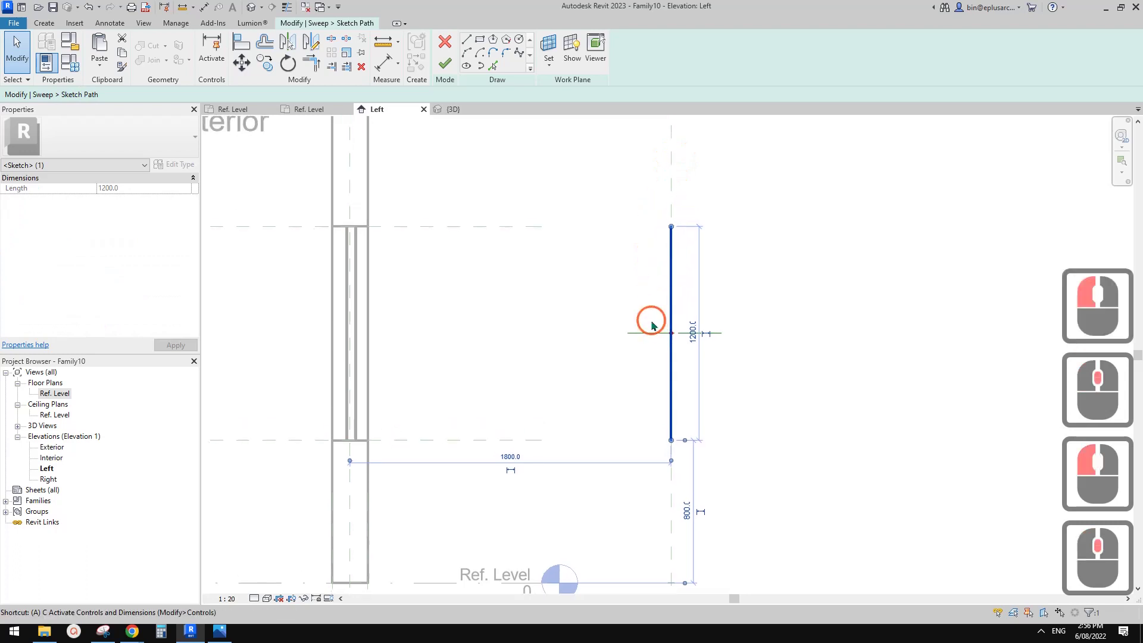
{"action": "key", "text": "a"}
{"action": "key", "text": "l"}
{"action": "left_click", "coordinate": [672, 176]}
{"action": "left_click", "coordinate": [673, 254]}
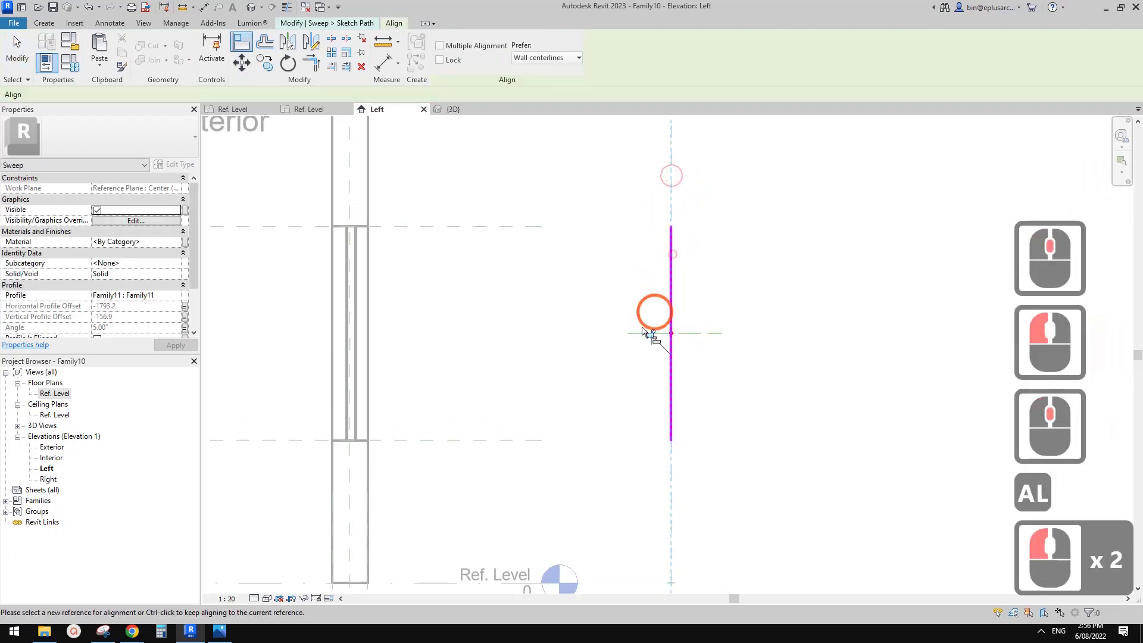
{"action": "key", "text": "Escape"}
{"action": "key", "text": "Escape"}
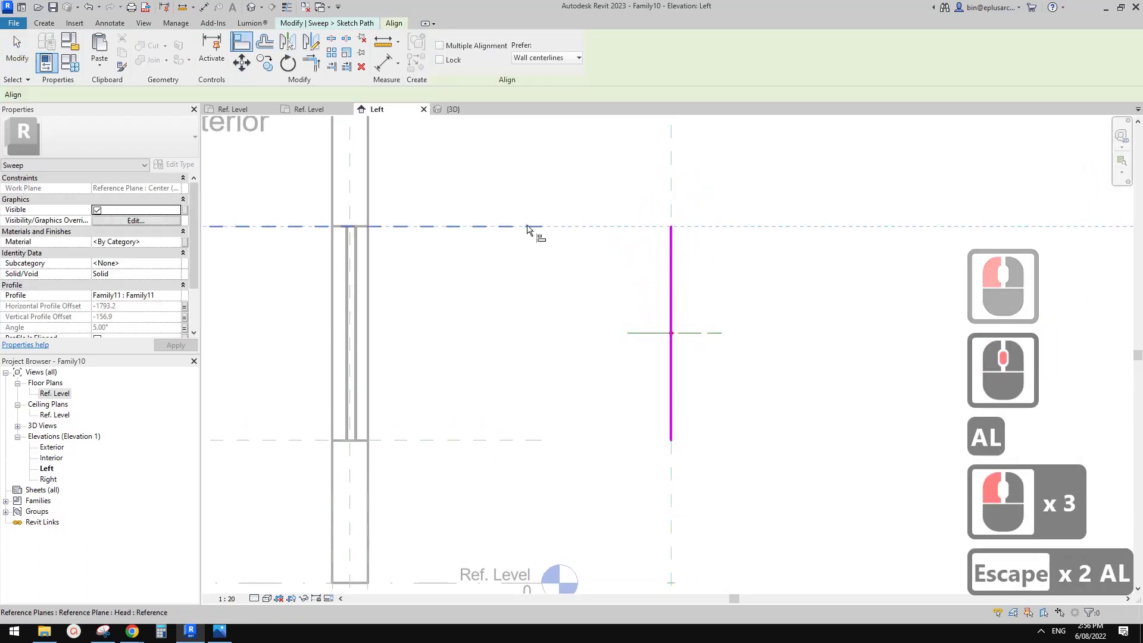
Align and lock the path line's upper and lower ends to the window's head and sill reference planes, and finish the sweep.
{"action": "left_click", "coordinate": [527, 227]}
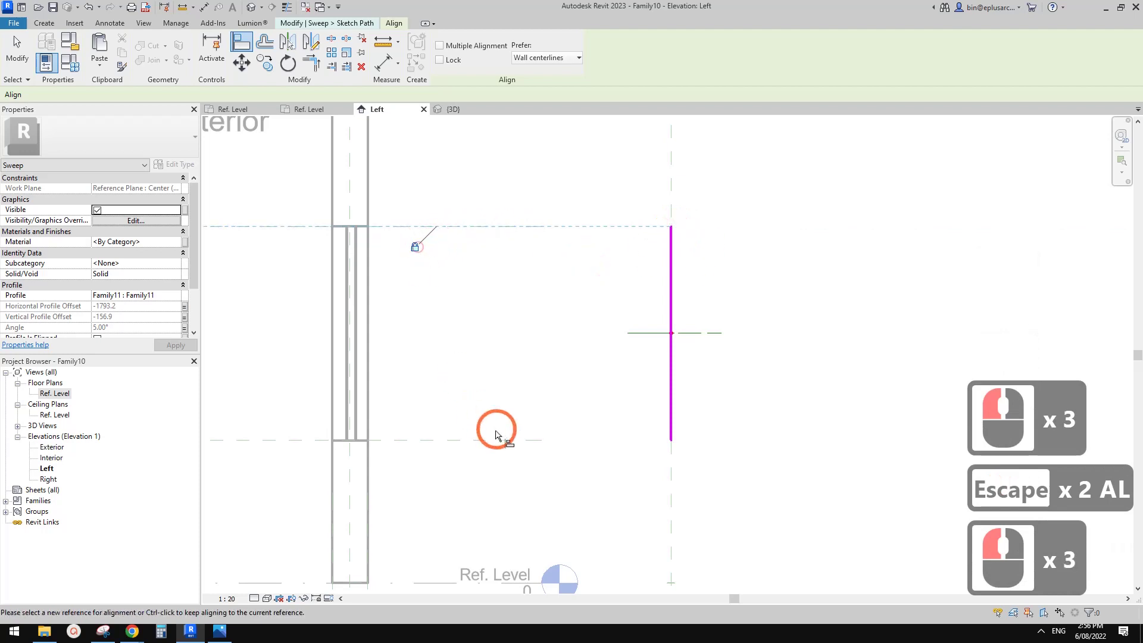
{"action": "left_click", "coordinate": [447, 467]}
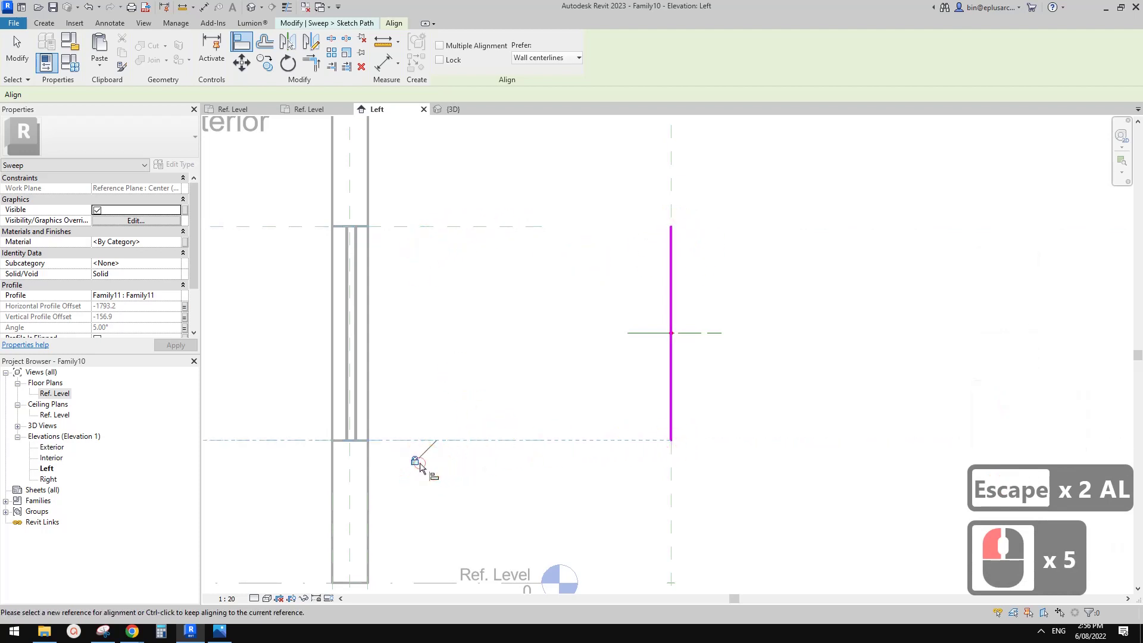
{"action": "left_click", "coordinate": [459, 217]}
{"action": "key", "text": "Escape"}
{"action": "key", "text": "Escape"}
{"action": "key", "text": "Escape"}
{"action": "key", "text": "Escape"}
{"action": "key", "text": "Escape"}
{"action": "left_click", "coordinate": [446, 63]}
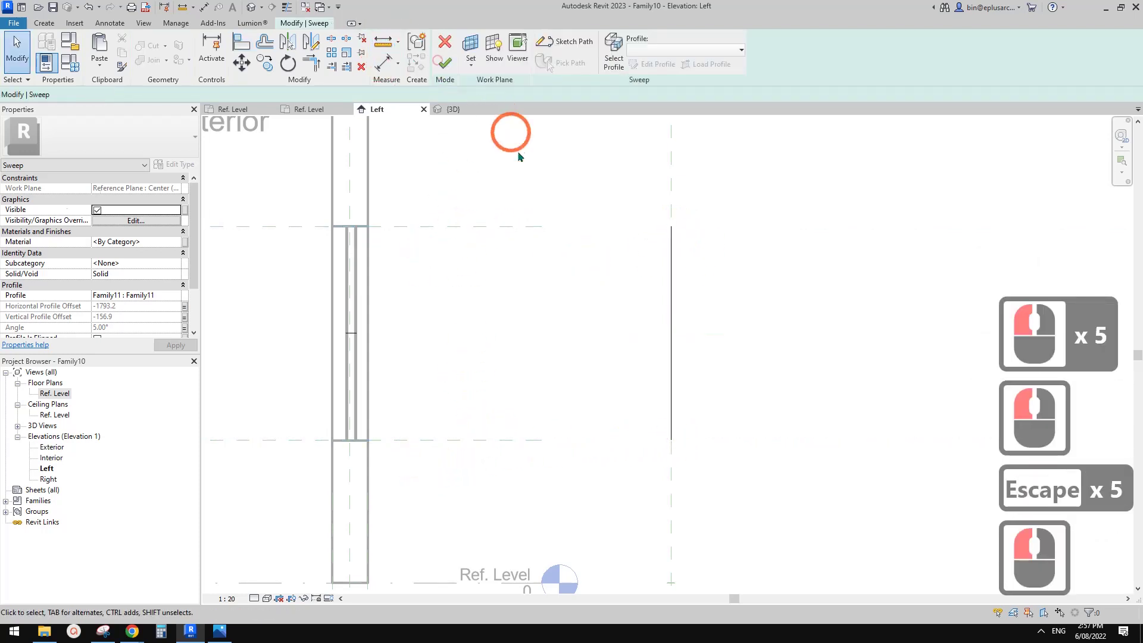
{"action": "middle_click_drag", "start_coordinate": [499, 156], "coordinate": [528, 160]}
{"action": "key", "text": "Escape"}
{"action": "left_click", "coordinate": [443, 66]}
{"action": "key", "text": "Escape"}
Examine the two vertical sweep members inside the window opening in the 3D view.
{"action": "left_click", "coordinate": [251, 8]}
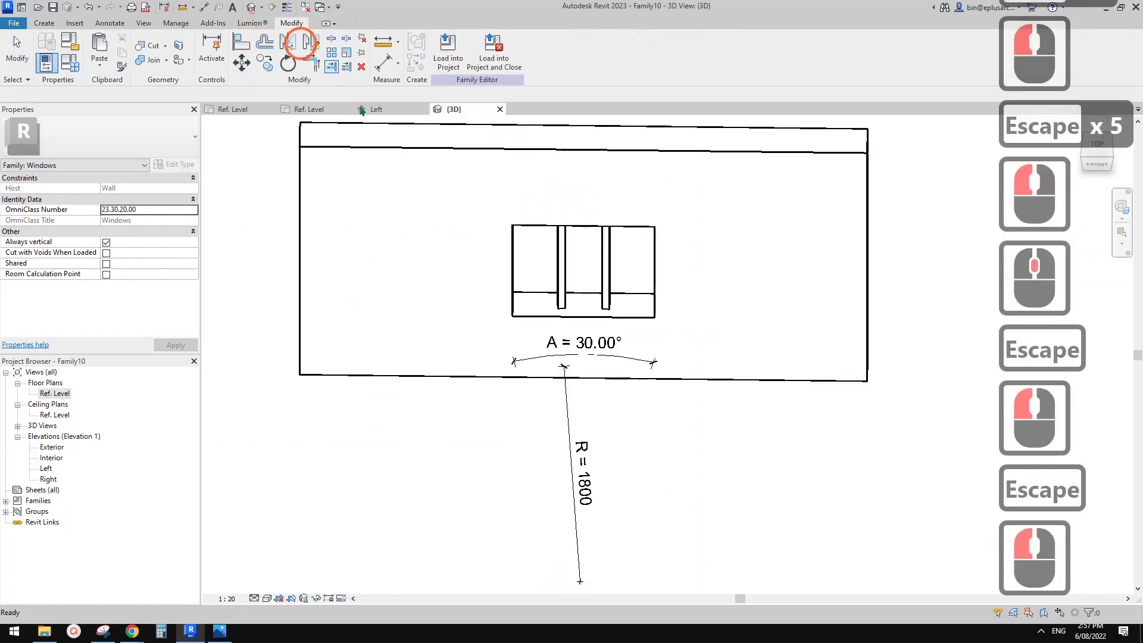
{"action": "scroll", "coordinate": [536, 226], "scroll_direction": "down", "scroll_amount": 1}
{"action": "middle_click_drag", "start_coordinate": [551, 286], "coordinate": [640, 357], "text": "shift"}
{"action": "scroll", "coordinate": [592, 268], "scroll_direction": "up", "scroll_amount": 3}
{"action": "scroll", "coordinate": [593, 268], "scroll_direction": "up", "scroll_amount": 3}
{"action": "key", "text": "Escape"}
{"action": "left_click", "coordinate": [593, 262]}
{"action": "mouse_move", "coordinate": [594, 262]}
{"action": "middle_mouse_down", "text": "shift"}
{"action": "mouse_move", "coordinate": [459, 301]}
{"action": "mouse_move", "coordinate": [434, 276]}
{"action": "mouse_move", "coordinate": [666, 262]}
{"action": "mouse_move", "coordinate": [595, 269]}
{"action": "middle_mouse_up", "text": "shift"}
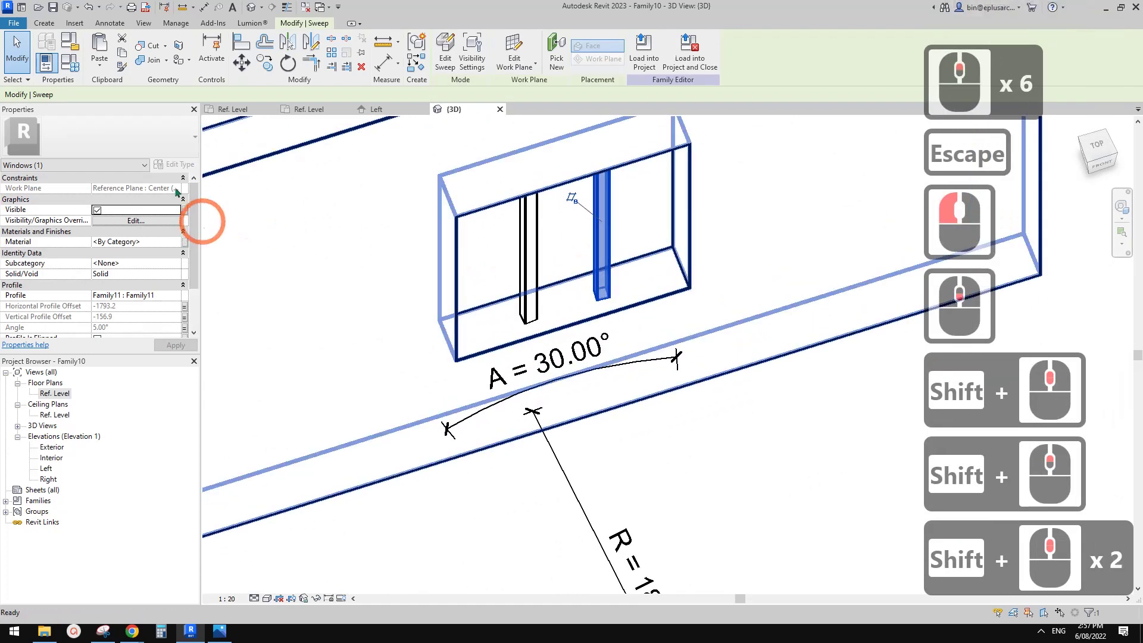
{"action": "key", "text": "Escape"}
Set the angle parameter B to 8°, apply the change and close the family types.
{"action": "left_click", "coordinate": [72, 62]}
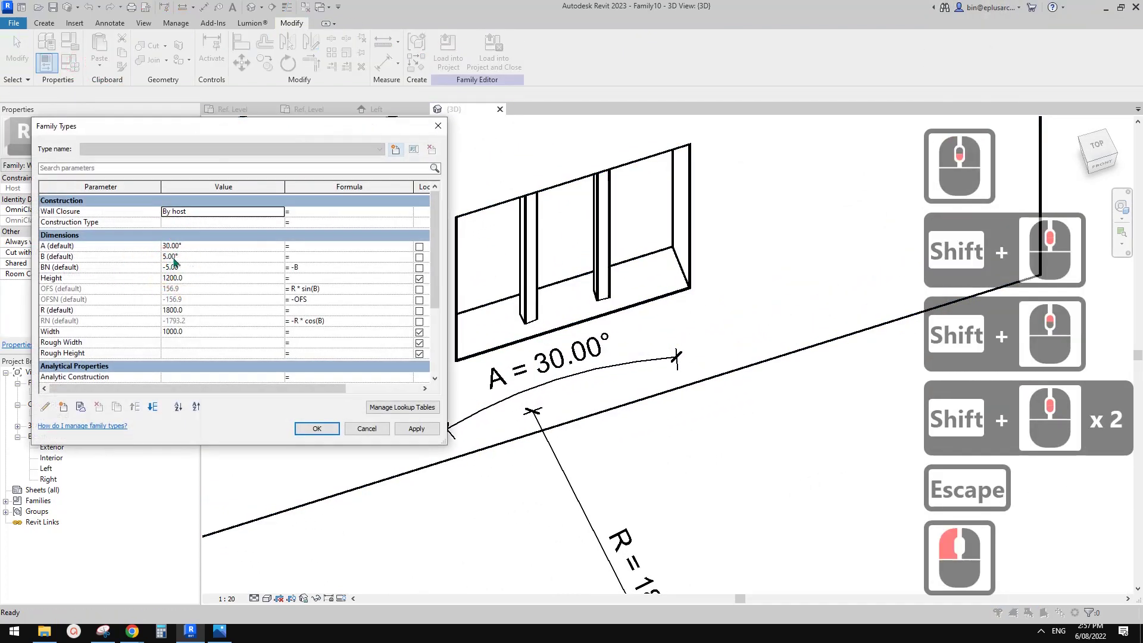
{"action": "left_click", "coordinate": [178, 256]}
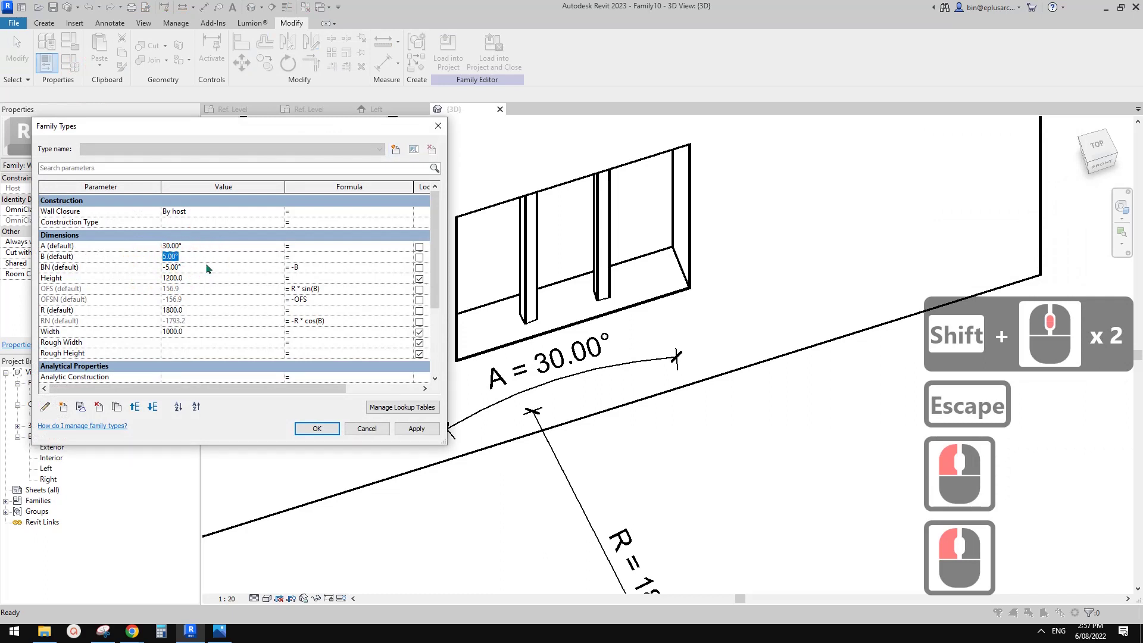
{"action": "type", "text": "8"}
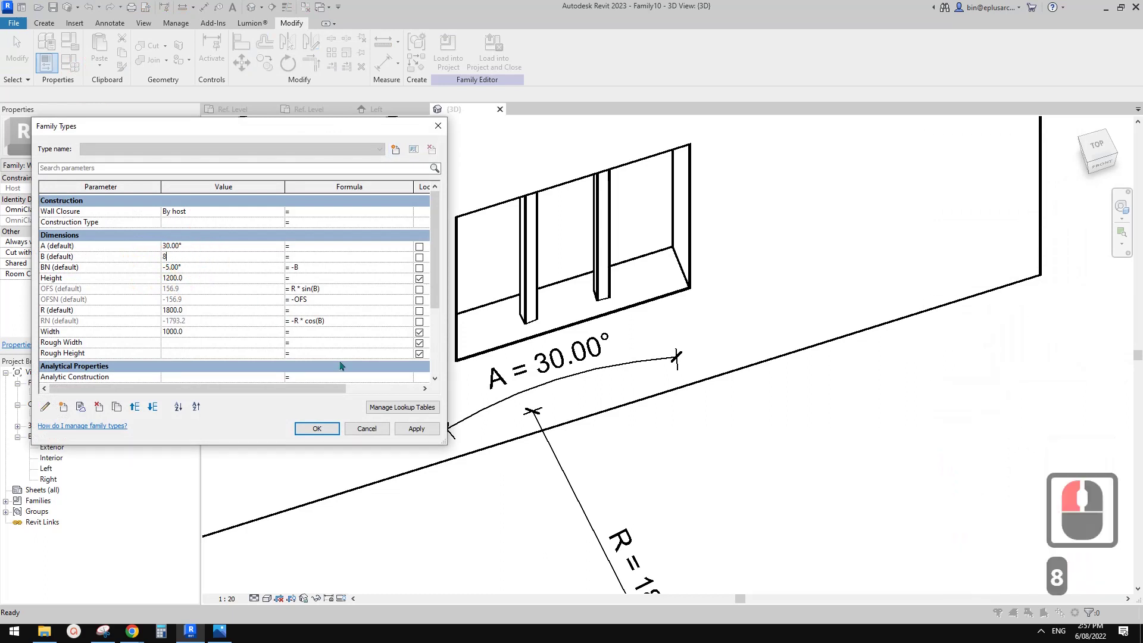
{"action": "left_click", "coordinate": [417, 429]}
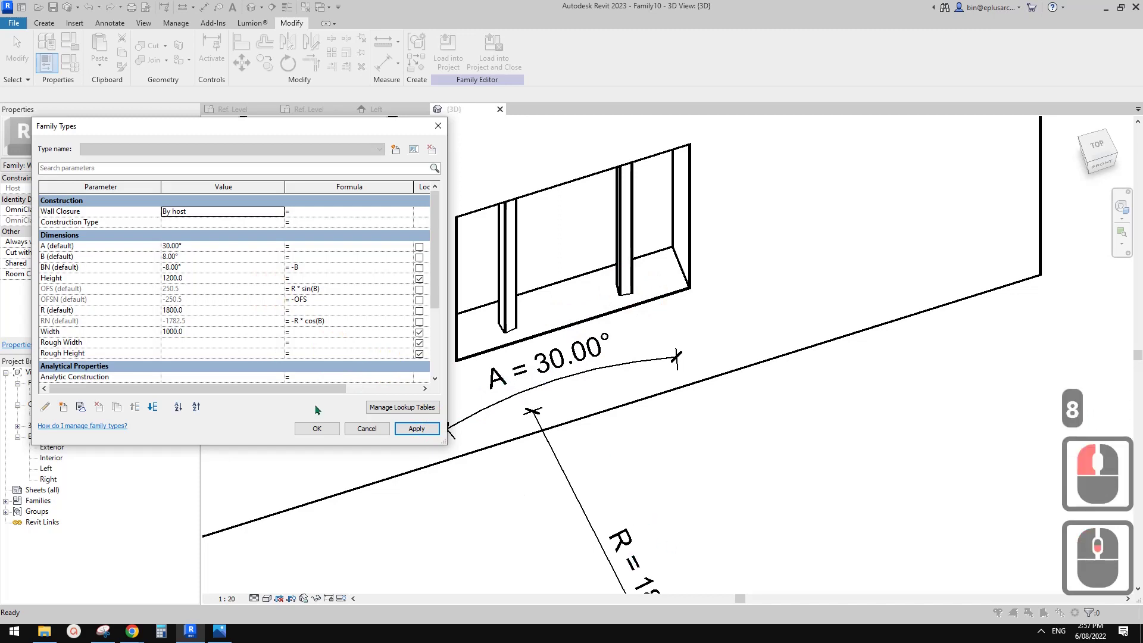
{"action": "left_click", "coordinate": [317, 429]}
{"action": "scroll", "coordinate": [541, 263], "scroll_direction": "down", "scroll_amount": 3}
{"action": "key", "text": "Escape"}
{"action": "key", "text": "Escape"}
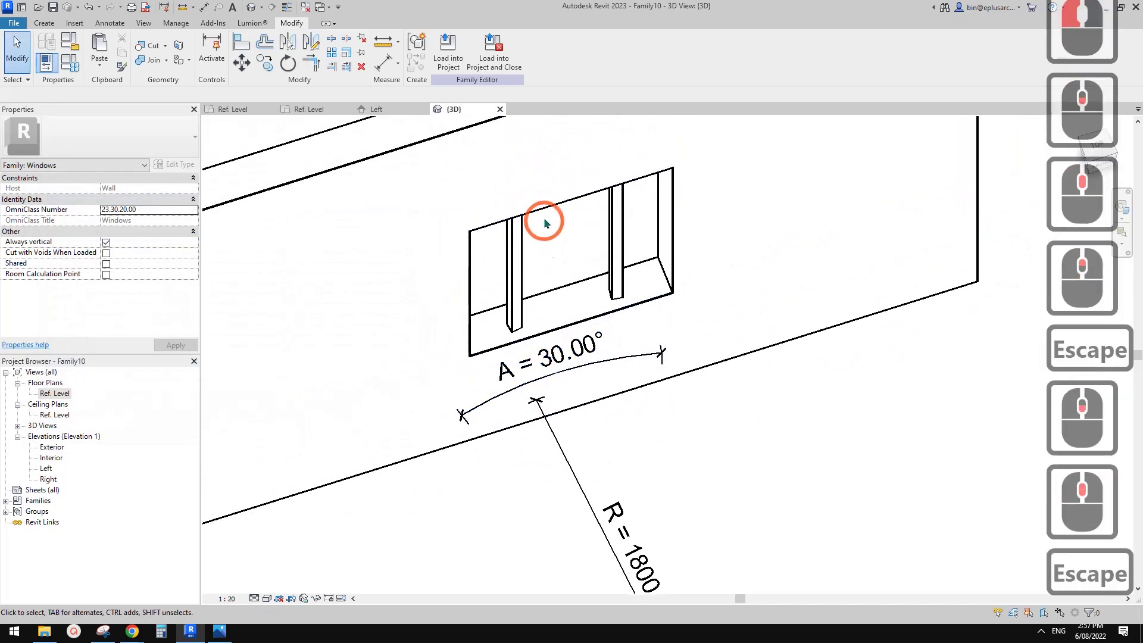
Delete the rectangular opening cut from the host wall.
{"action": "left_click", "coordinate": [545, 210]}
{"action": "scroll", "coordinate": [545, 209], "scroll_direction": "down", "scroll_amount": 3}
{"action": "middle_click_drag", "start_coordinate": [625, 309], "coordinate": [645, 255], "text": "shift"}
{"action": "middle_click", "coordinate": [643, 268]}
{"action": "middle_click", "coordinate": [641, 270]}
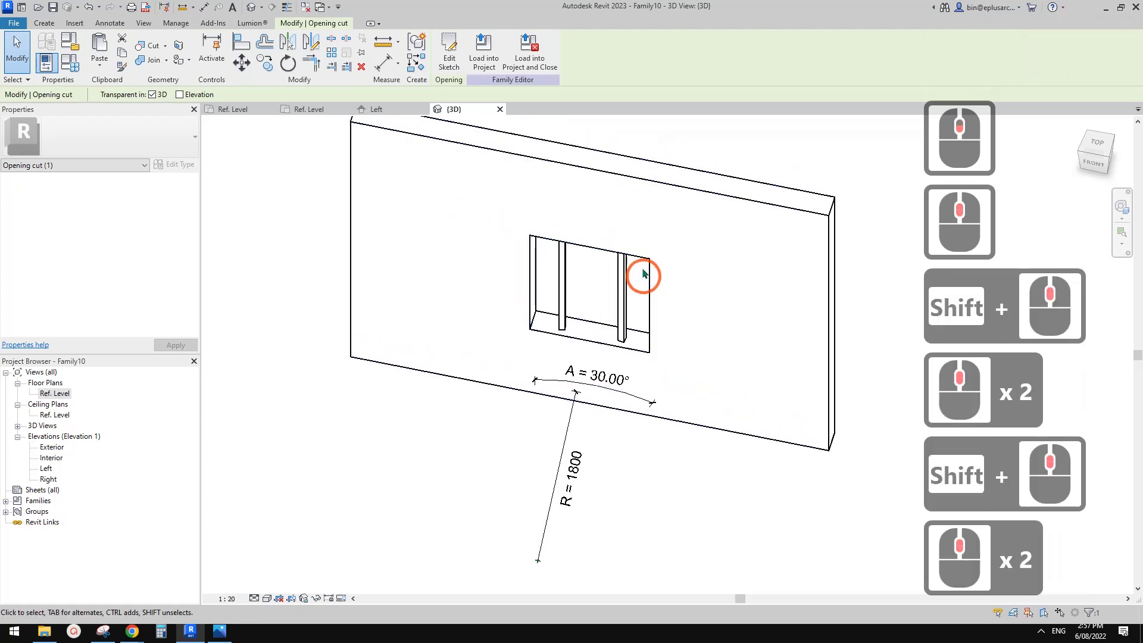
{"action": "left_click", "coordinate": [645, 262]}
{"action": "middle_click_drag", "start_coordinate": [567, 324], "coordinate": [671, 324], "text": "shift"}
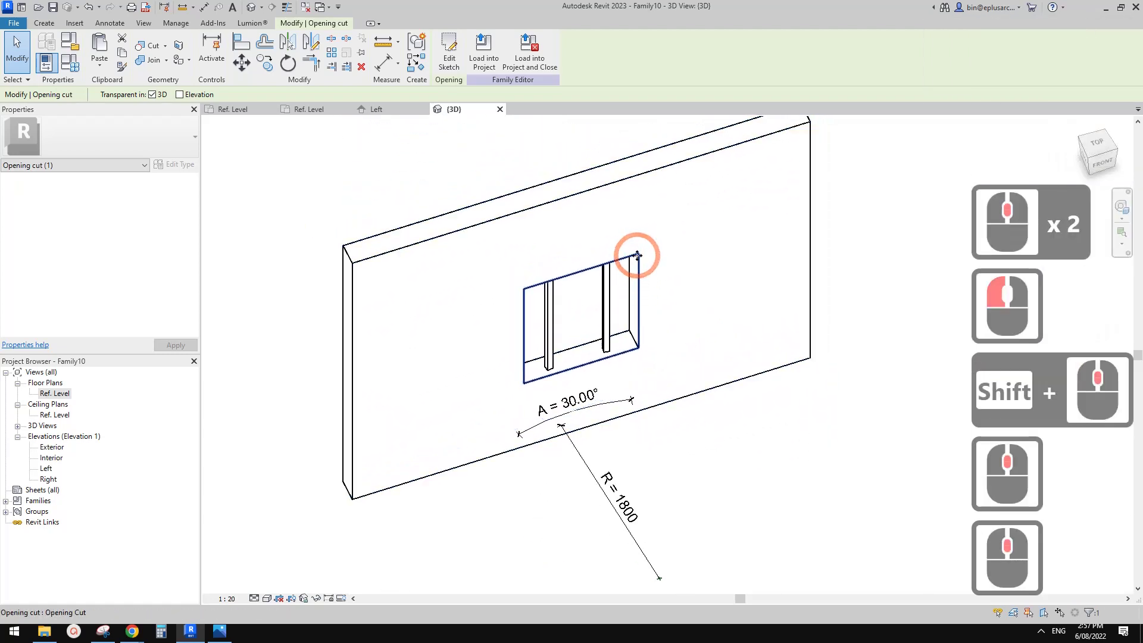
{"action": "left_click", "coordinate": [748, 459]}
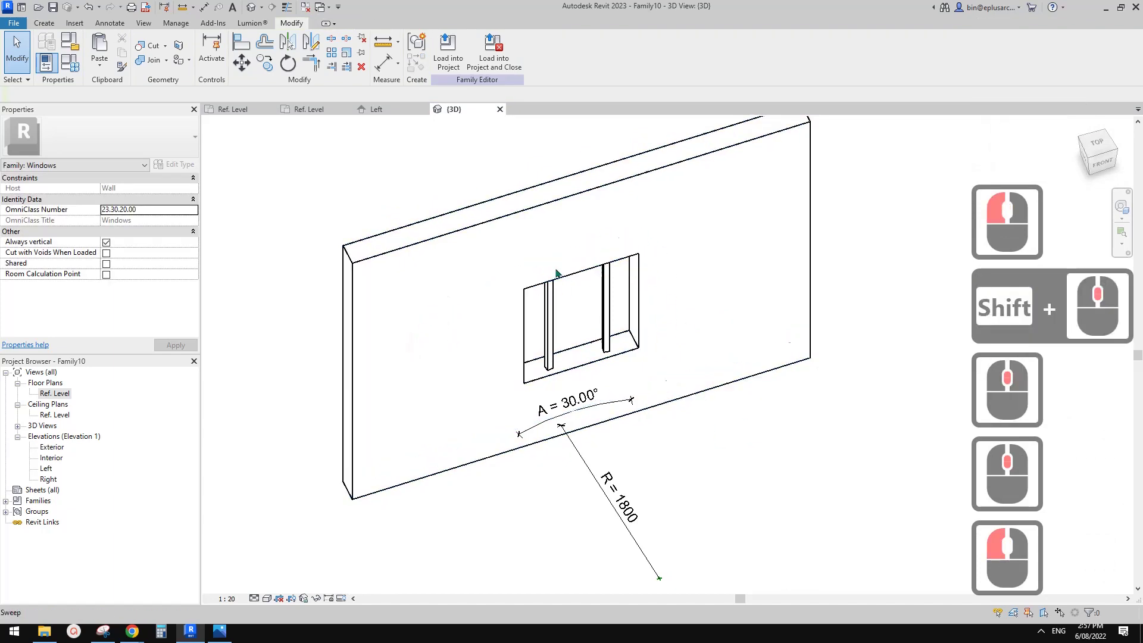
{"action": "left_click", "coordinate": [633, 254]}
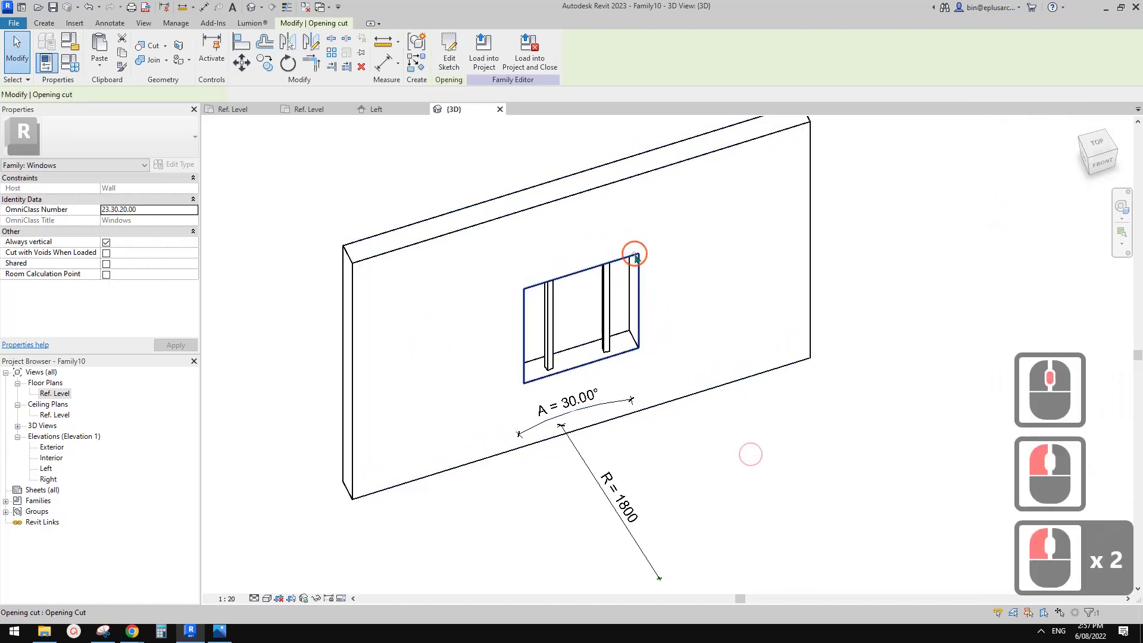
{"action": "key", "text": "Delete"}
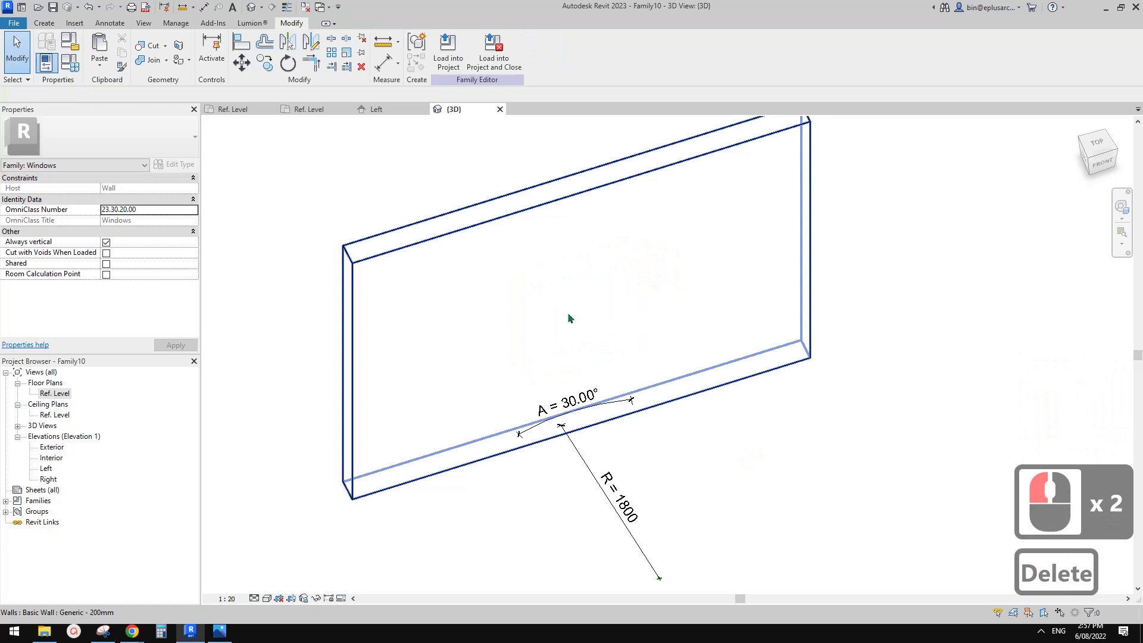
{"action": "middle_click_drag", "start_coordinate": [310, 399], "coordinate": [300, 409]}
{"action": "key", "text": "Escape"}
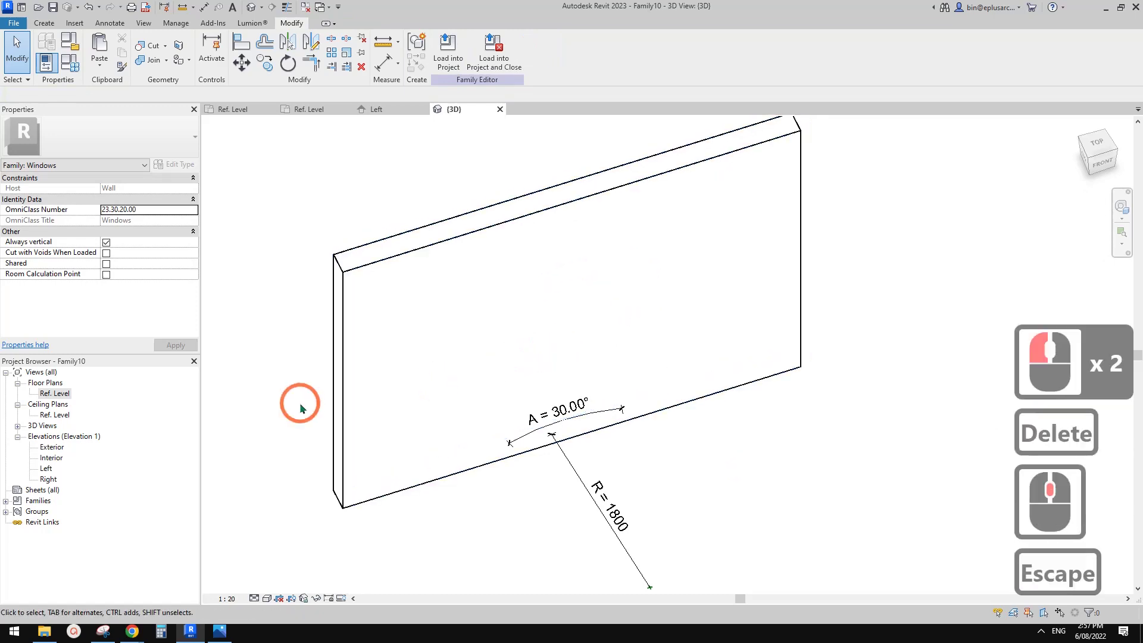
Start a solid sweep in the Ref. Level floor plan and define its path by picking the green window arc.
{"action": "double_click", "coordinate": [52, 392]}
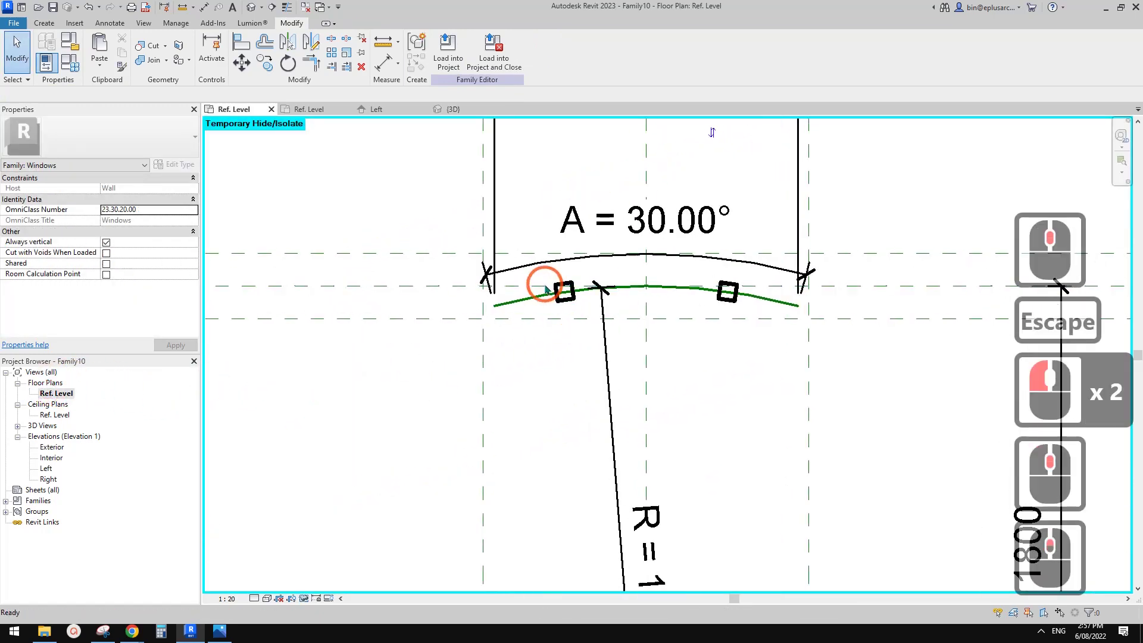
{"action": "left_click", "coordinate": [44, 25]}
{"action": "left_click", "coordinate": [232, 61]}
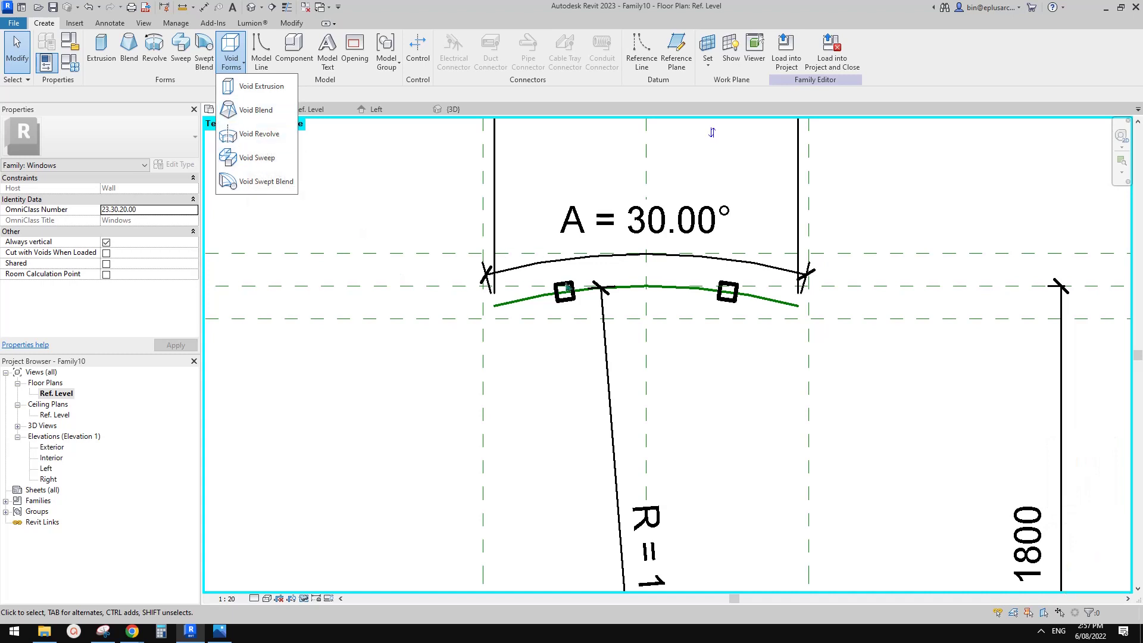
{"action": "scroll", "coordinate": [799, 314], "scroll_direction": "up", "scroll_amount": 1}
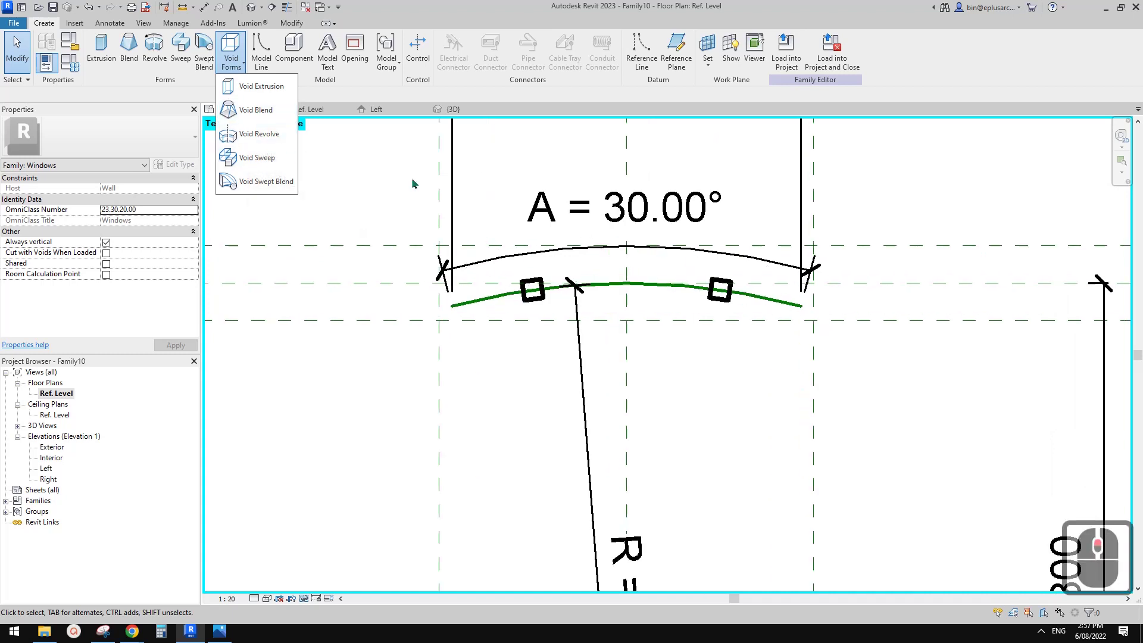
{"action": "left_click", "coordinate": [180, 49]}
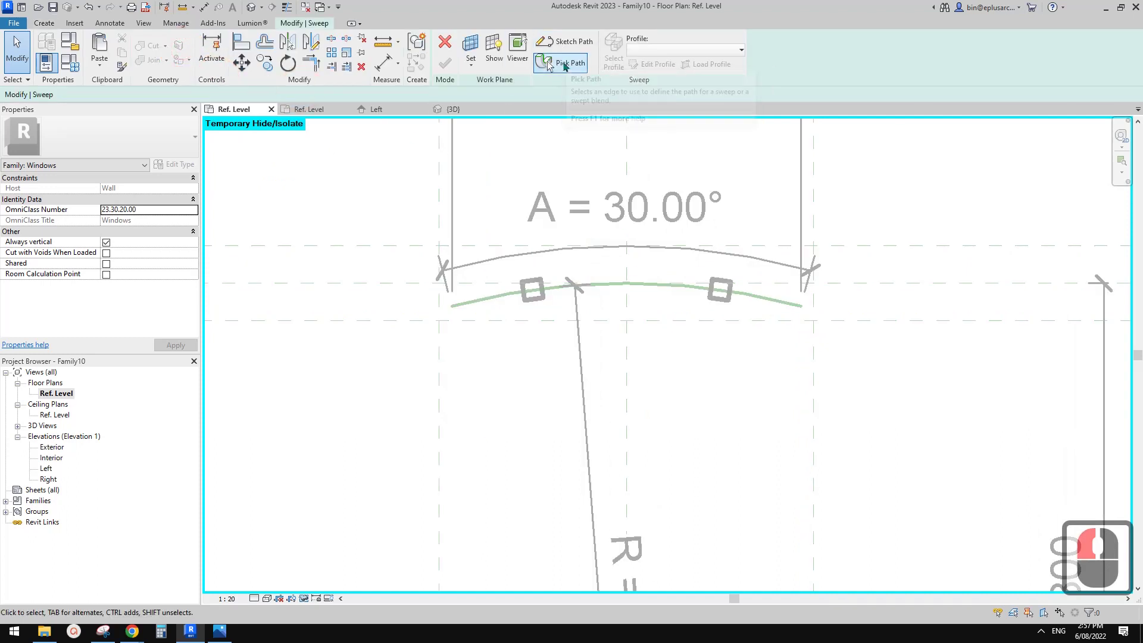
{"action": "left_click", "coordinate": [565, 63]}
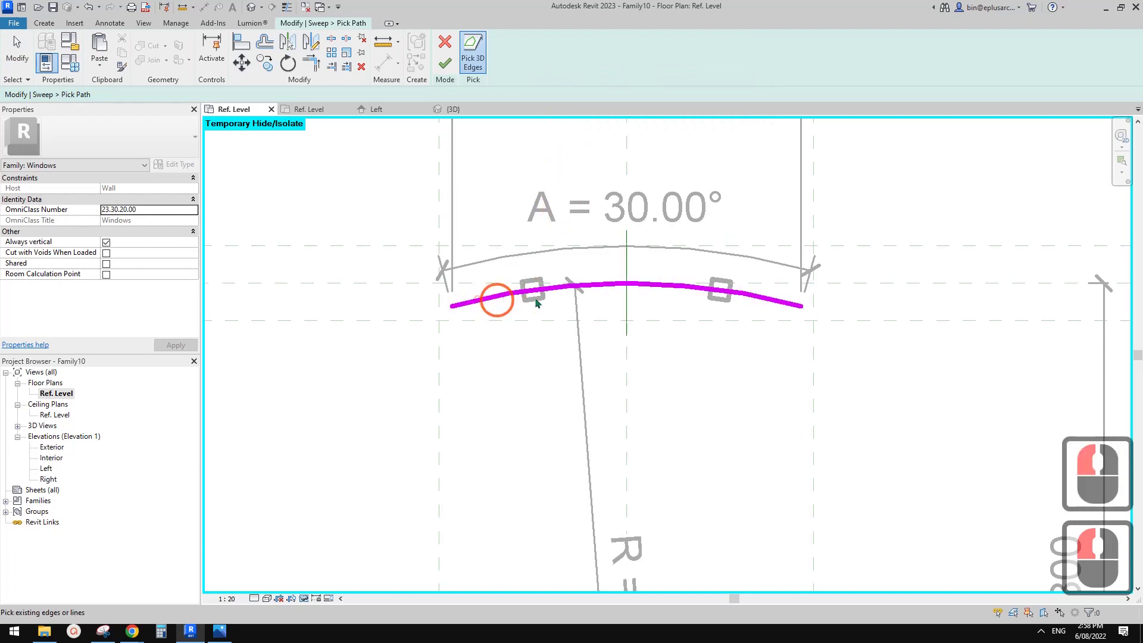
{"action": "left_click", "coordinate": [445, 64]}
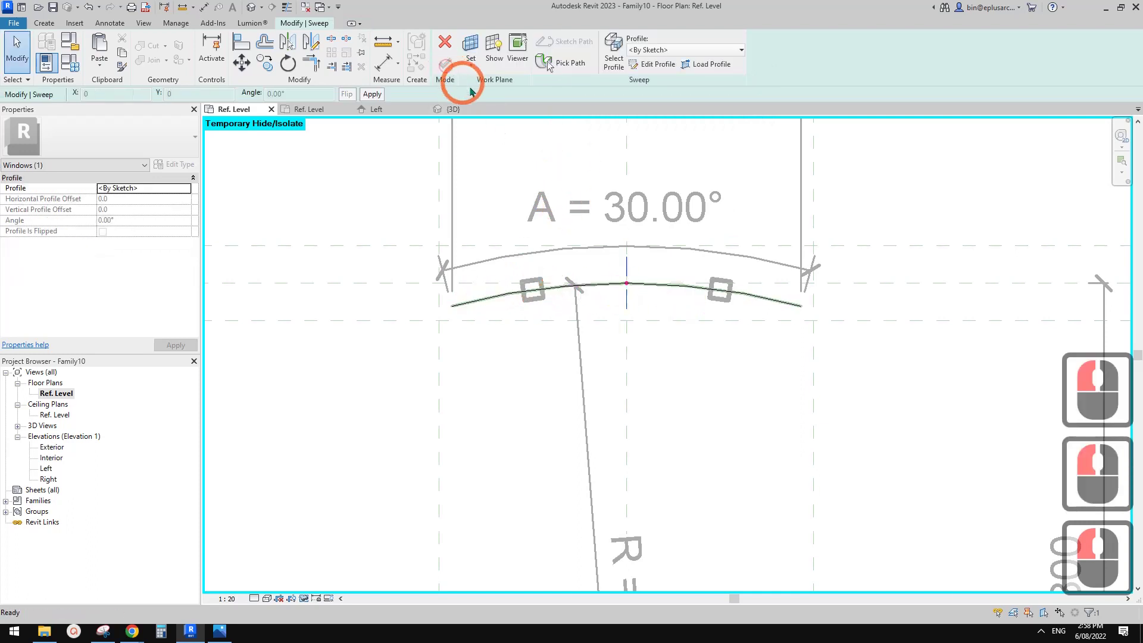
Start the sweep profile in the Left elevation, picking the head and sill reference lines of the opening and locking both sketch lines.
{"action": "left_click", "coordinate": [655, 65]}
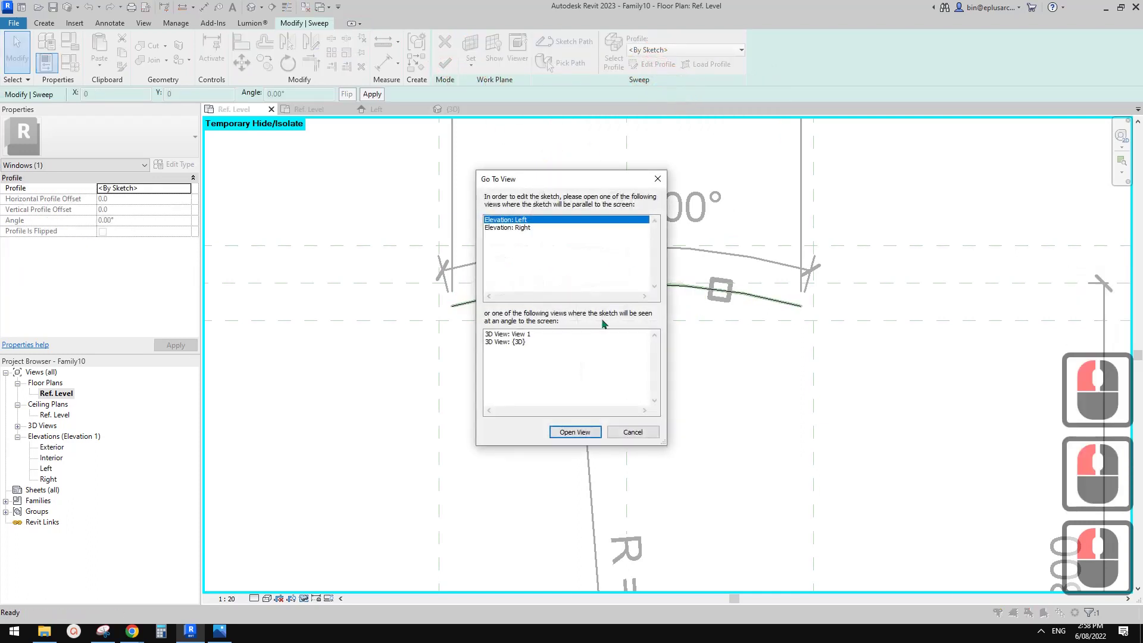
{"action": "left_click", "coordinate": [575, 433]}
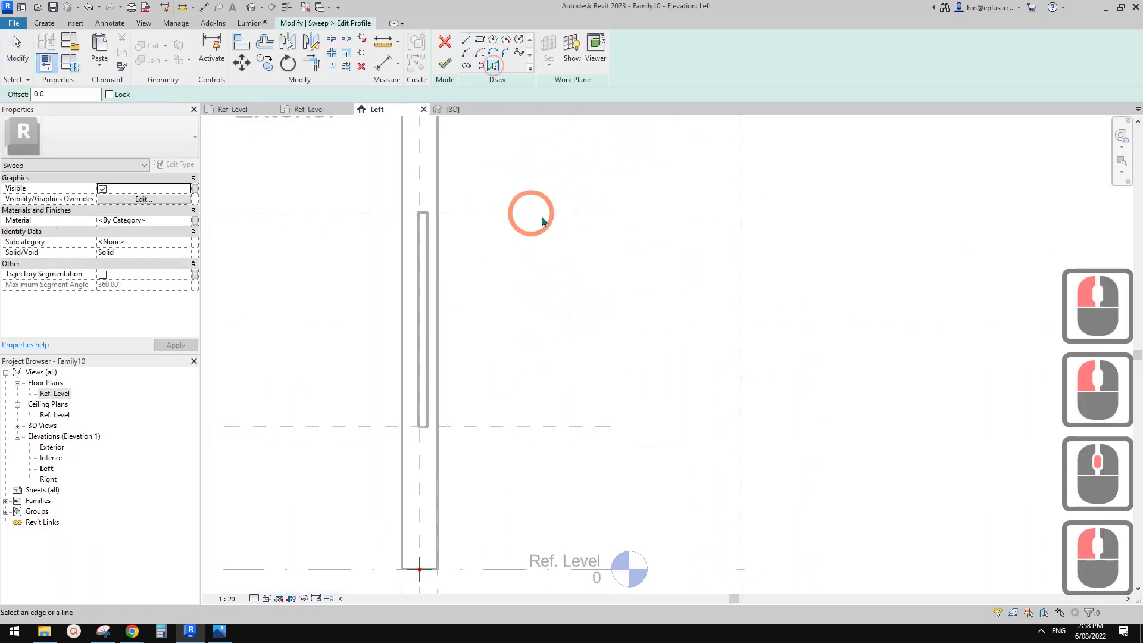
{"action": "left_click", "coordinate": [440, 232]}
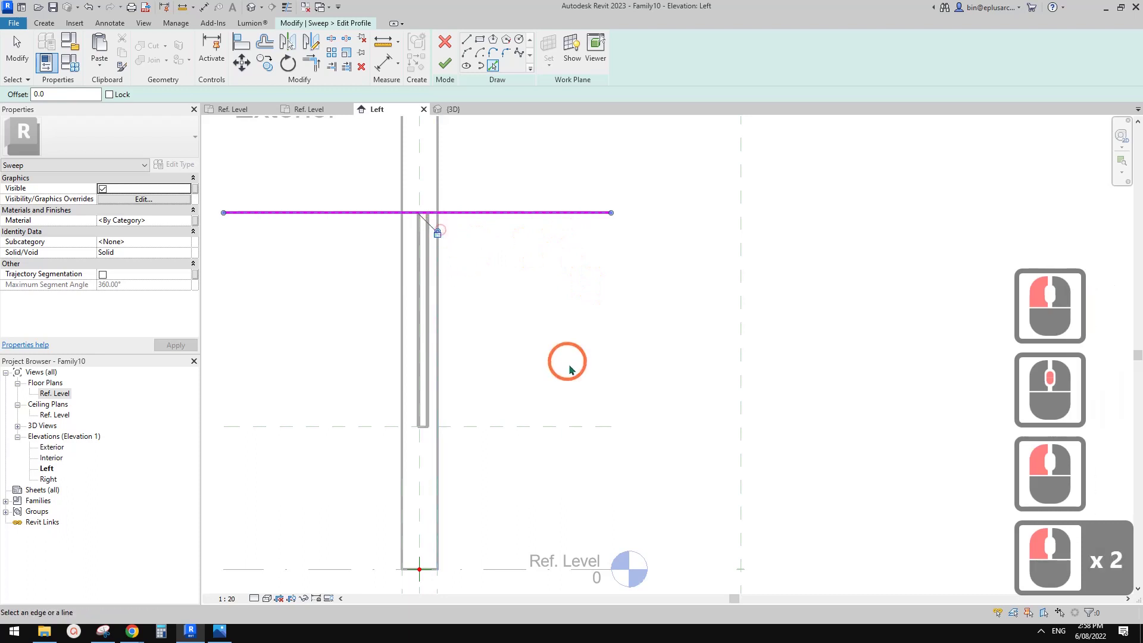
{"action": "left_click", "coordinate": [590, 426]}
{"action": "left_click", "coordinate": [439, 447]}
Close the sweep profile into a rectangle with two vertical lines joining the ends of the head and sill lines.
{"action": "scroll", "coordinate": [465, 425], "scroll_direction": "down", "scroll_amount": 1}
{"action": "middle_click_drag", "start_coordinate": [373, 363], "coordinate": [517, 335]}
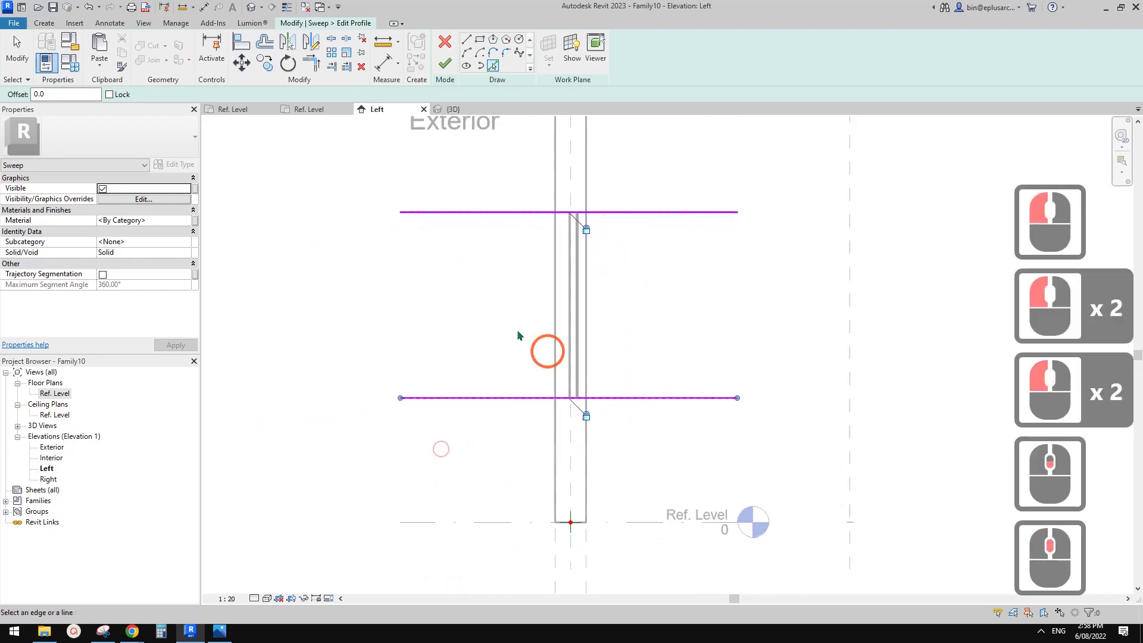
{"action": "left_click", "coordinate": [466, 39]}
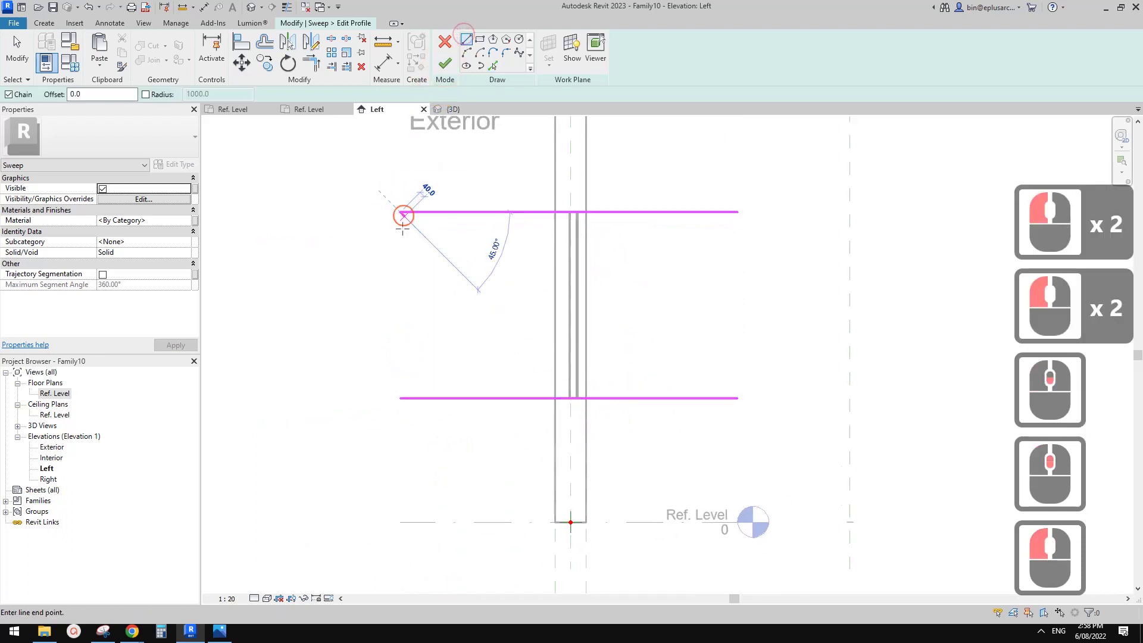
{"action": "left_click", "coordinate": [400, 398]}
{"action": "key", "text": "Escape"}
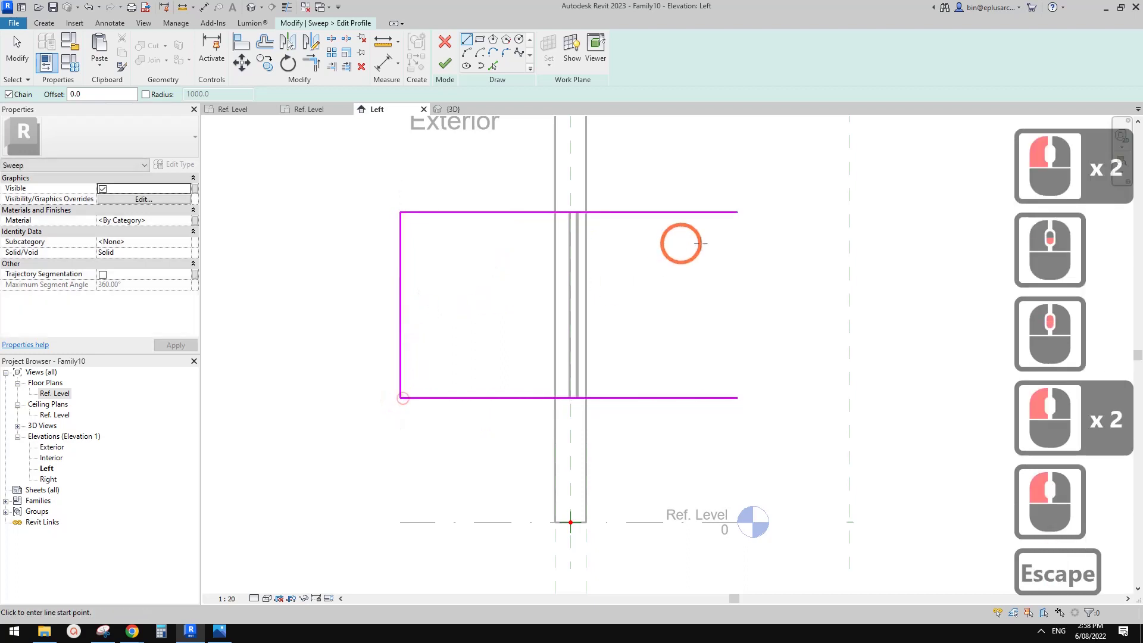
{"action": "left_click", "coordinate": [737, 211]}
{"action": "left_click", "coordinate": [737, 398]}
{"action": "key", "text": "Escape"}
{"action": "key", "text": "Escape"}
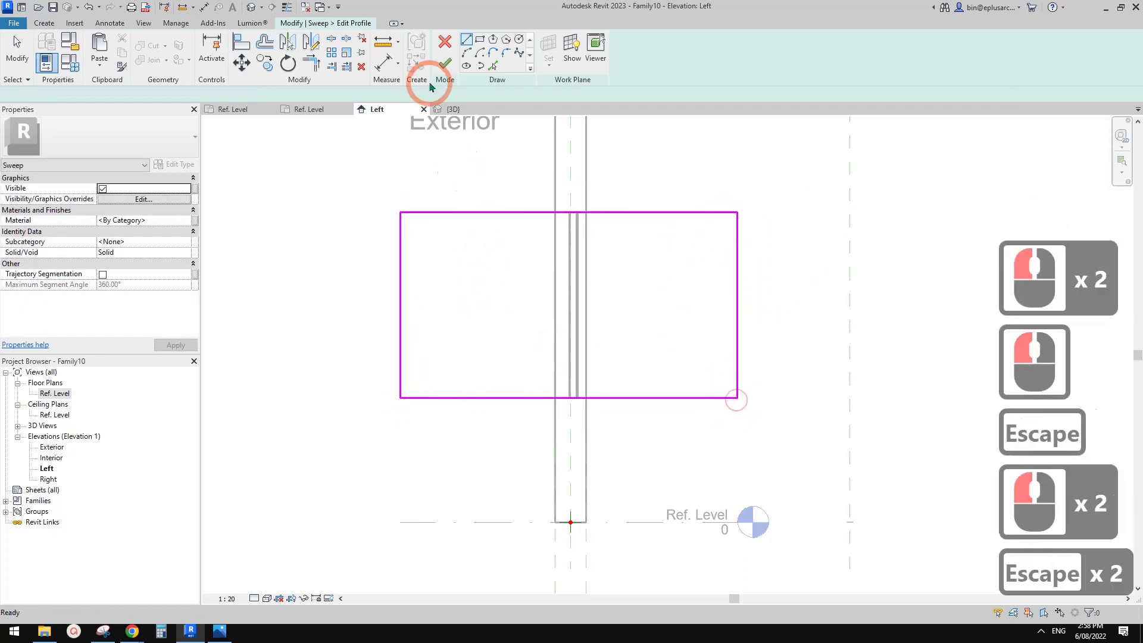
Finish the profile sketch, switch to the 3D view and complete the sweep.
{"action": "left_click", "coordinate": [445, 63]}
{"action": "left_click", "coordinate": [290, 27]}
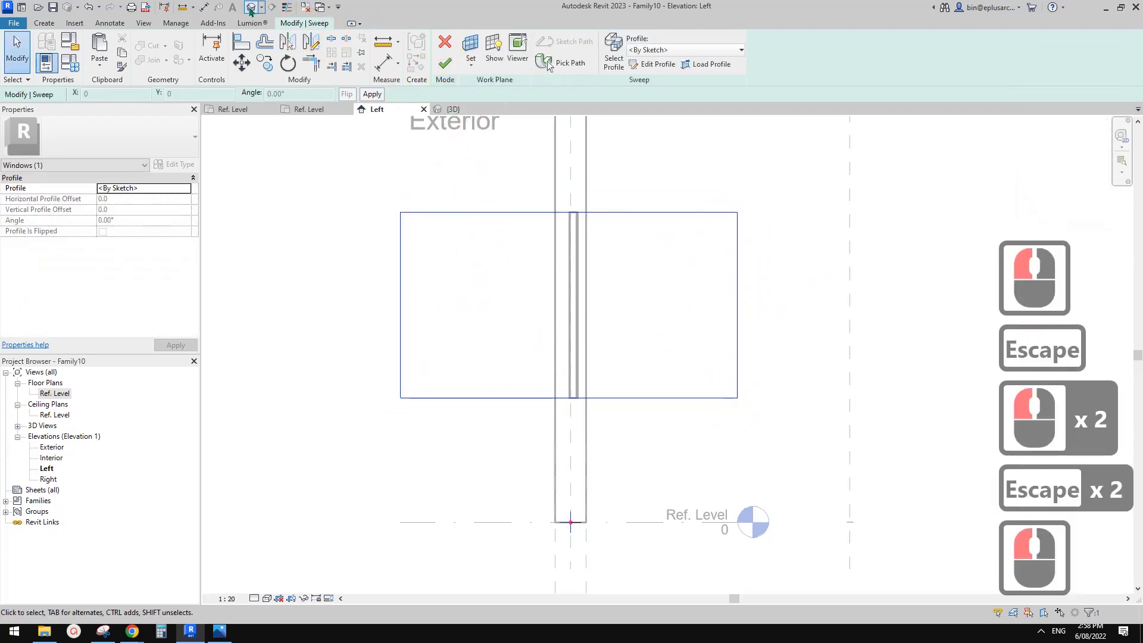
{"action": "left_click", "coordinate": [250, 11]}
{"action": "middle_click", "coordinate": [475, 245]}
{"action": "middle_click", "coordinate": [475, 245]}
{"action": "middle_click_drag", "start_coordinate": [474, 244], "coordinate": [453, 179], "text": "shift"}
{"action": "left_click", "coordinate": [445, 63]}
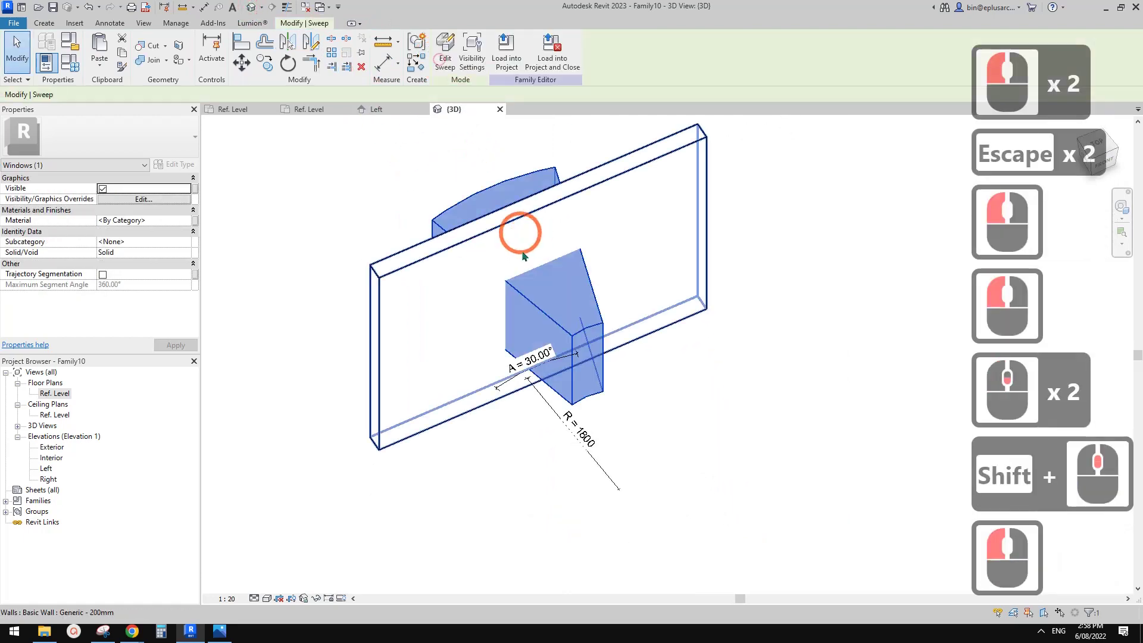
Change the curved sweep through the wall from Solid to Void.
{"action": "middle_click", "coordinate": [524, 256]}
{"action": "middle_click_drag", "start_coordinate": [523, 256], "coordinate": [543, 326], "text": "shift"}
{"action": "key", "text": "Escape"}
{"action": "left_click", "coordinate": [550, 285]}
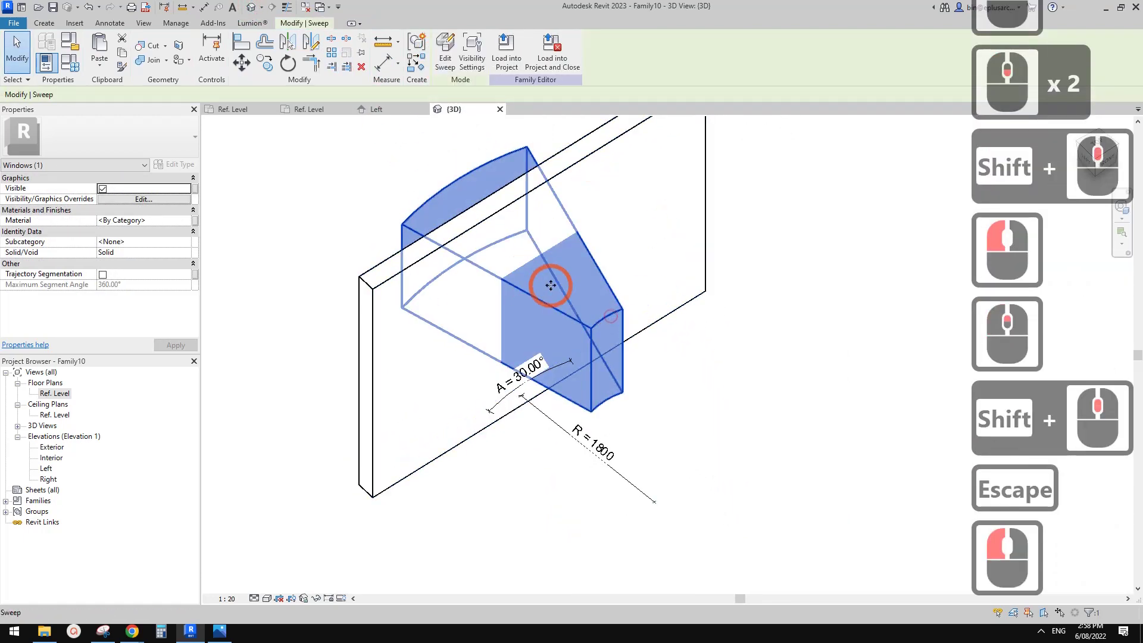
{"action": "middle_click_drag", "start_coordinate": [561, 292], "coordinate": [509, 266], "text": "shift"}
{"action": "key", "text": "Escape"}
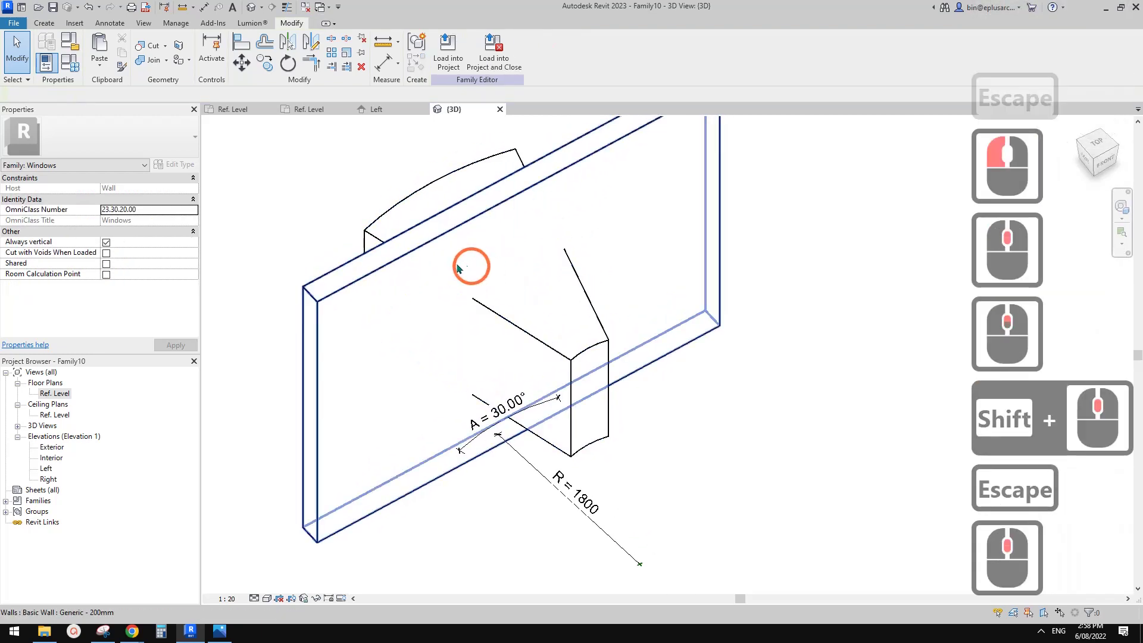
{"action": "key", "text": "Escape"}
{"action": "left_click", "coordinate": [566, 342]}
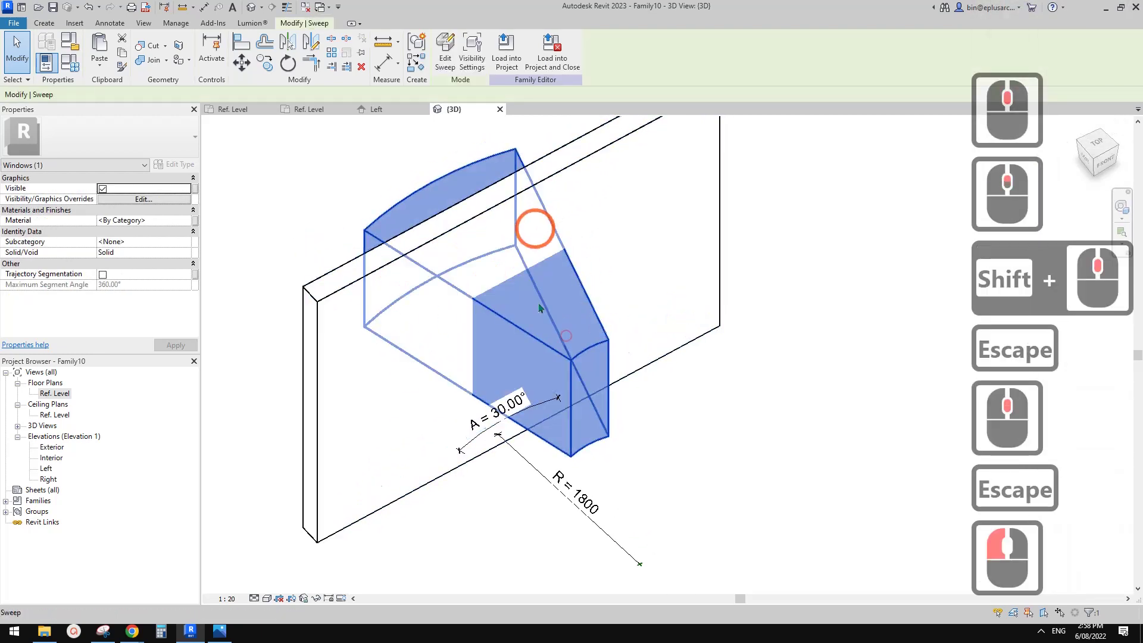
{"action": "left_click", "coordinate": [185, 252]}
{"action": "left_click", "coordinate": [108, 273]}
{"action": "left_click", "coordinate": [795, 323]}
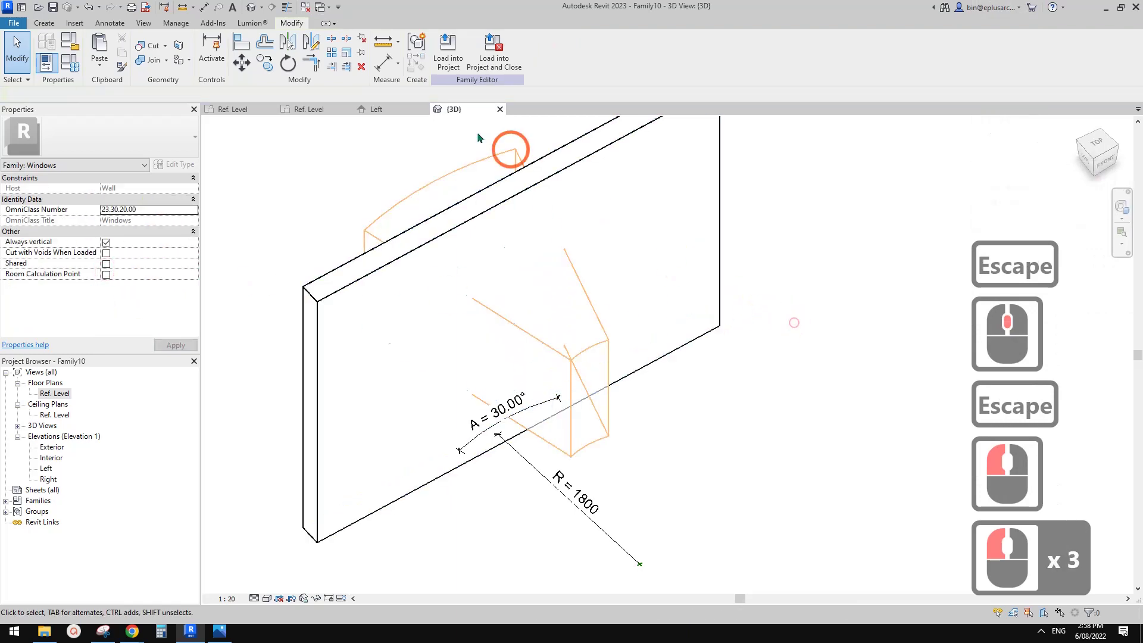
Cut the host wall with the curved void sweep.
{"action": "left_click", "coordinate": [152, 48]}
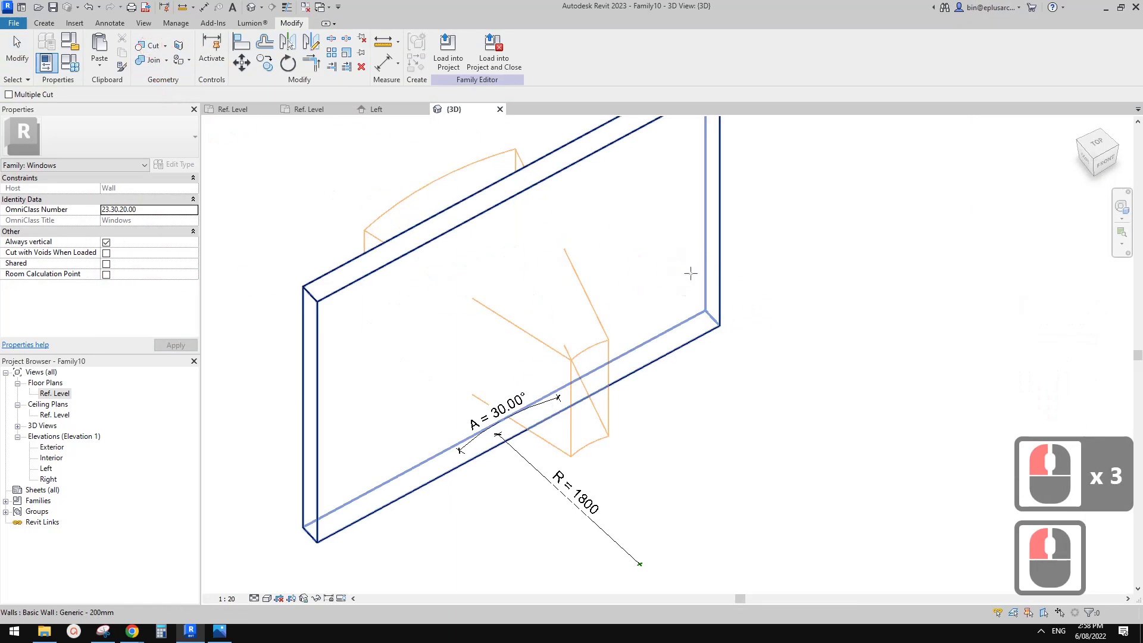
{"action": "left_click", "coordinate": [604, 331]}
{"action": "left_click", "coordinate": [700, 333]}
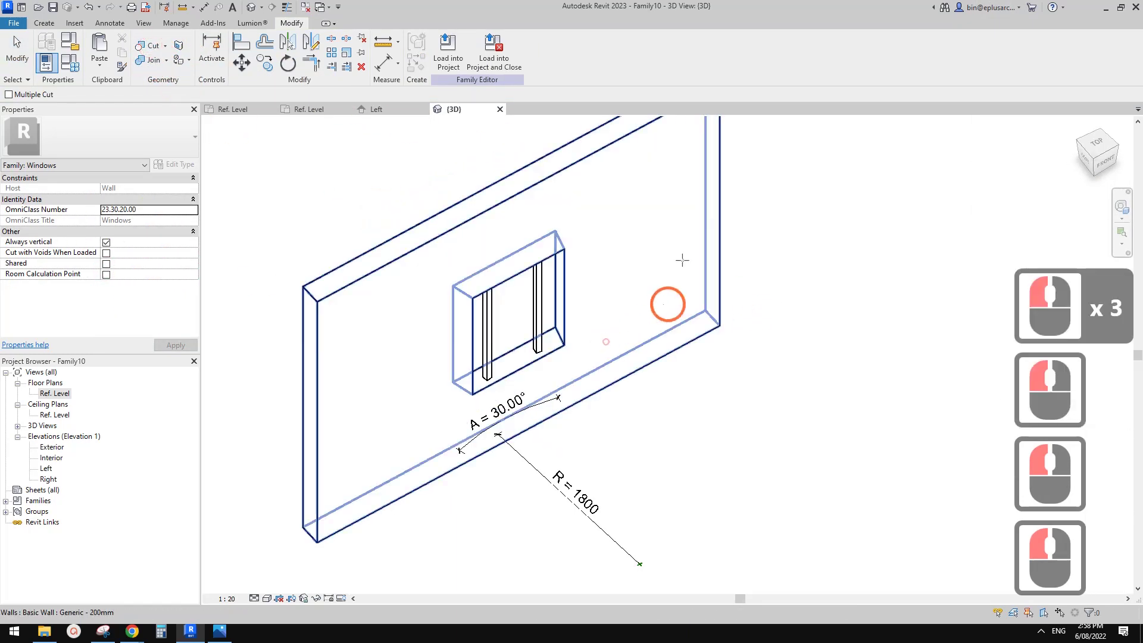
{"action": "middle_click_drag", "start_coordinate": [721, 340], "coordinate": [709, 352]}
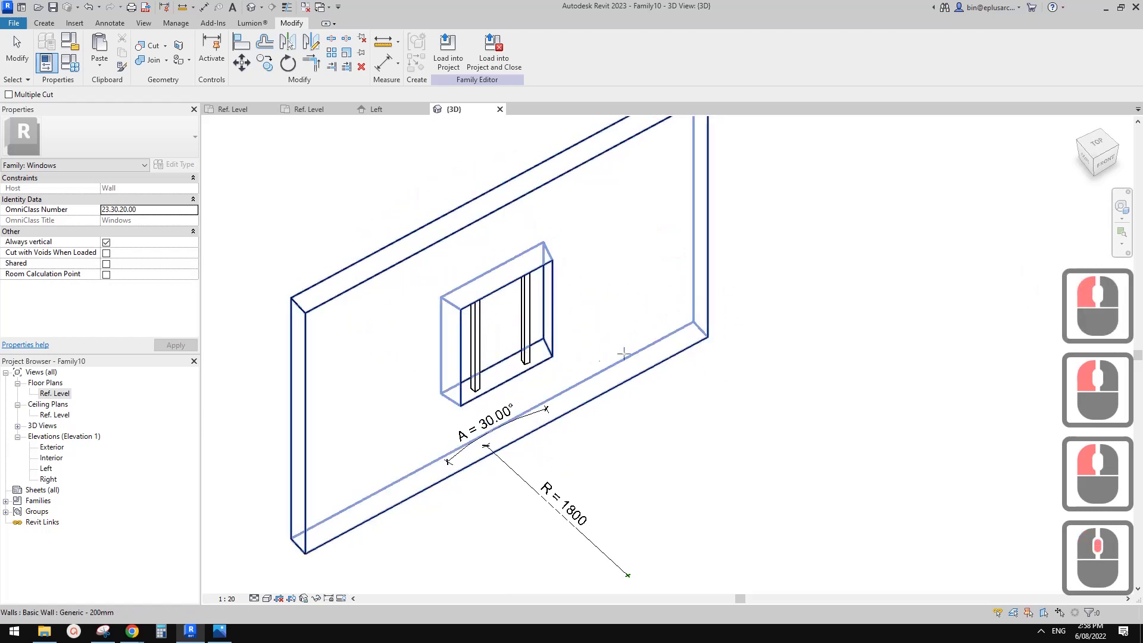
{"action": "middle_click_drag", "start_coordinate": [623, 352], "coordinate": [631, 304], "text": "shift"}
{"action": "key", "text": "Escape"}
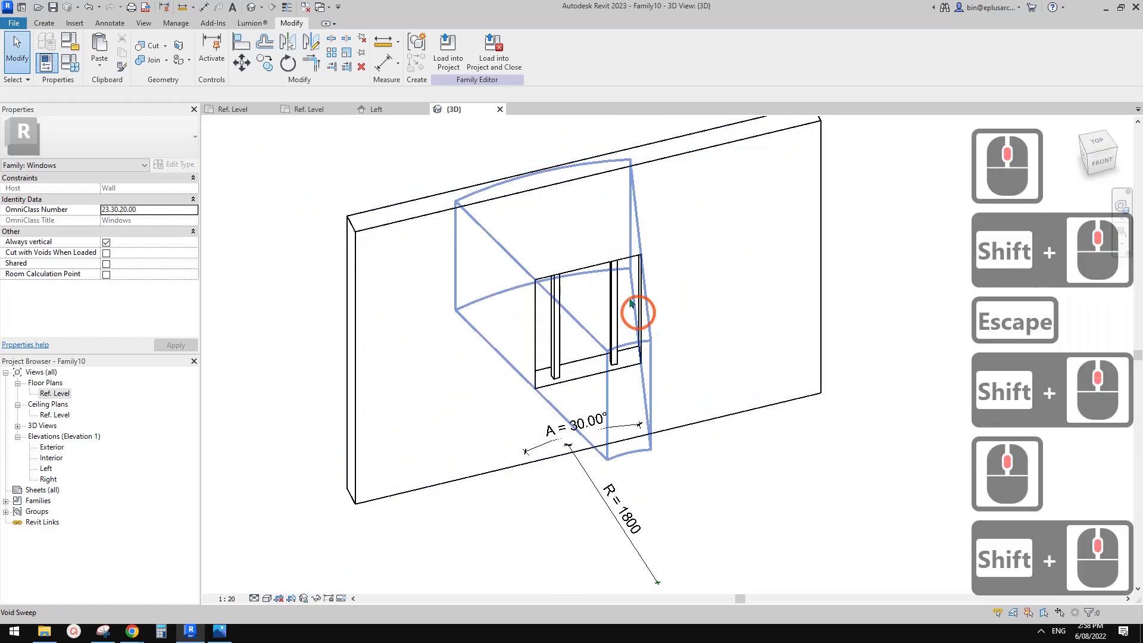
Inspect the wedge-shaped opening in the wall and close the inactive views, keeping the family's 3D view open.
{"action": "middle_click_drag", "start_coordinate": [555, 364], "coordinate": [553, 325], "text": "shift"}
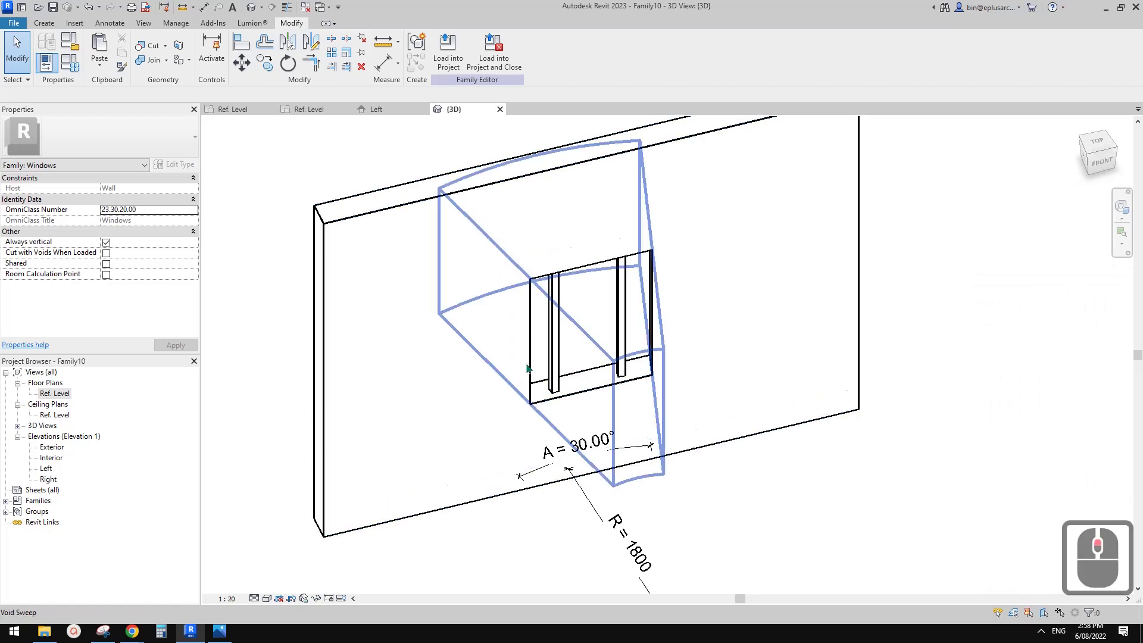
{"action": "scroll", "coordinate": [582, 341], "scroll_direction": "down", "scroll_amount": 1}
{"action": "middle_click_drag", "start_coordinate": [602, 299], "coordinate": [591, 305], "text": "shift"}
{"action": "key", "text": "Escape"}
{"action": "left_click", "coordinate": [375, 175]}
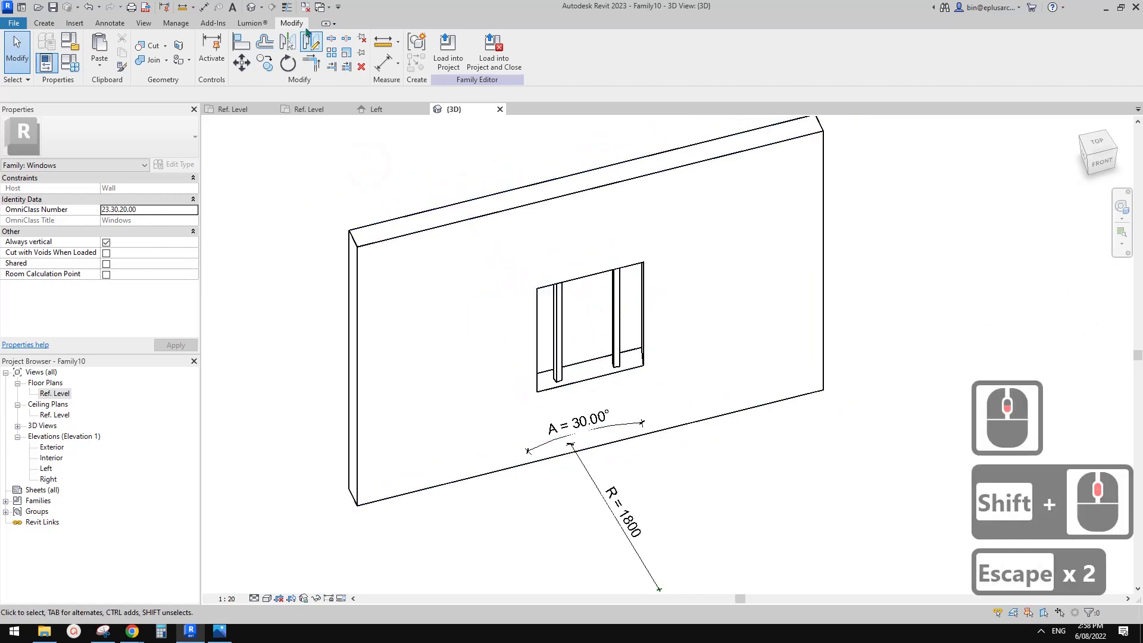
{"action": "left_click", "coordinate": [304, 7]}
Create a new project, choosing a different template from the list instead of Construction Template.
{"action": "left_click", "coordinate": [16, 36]}
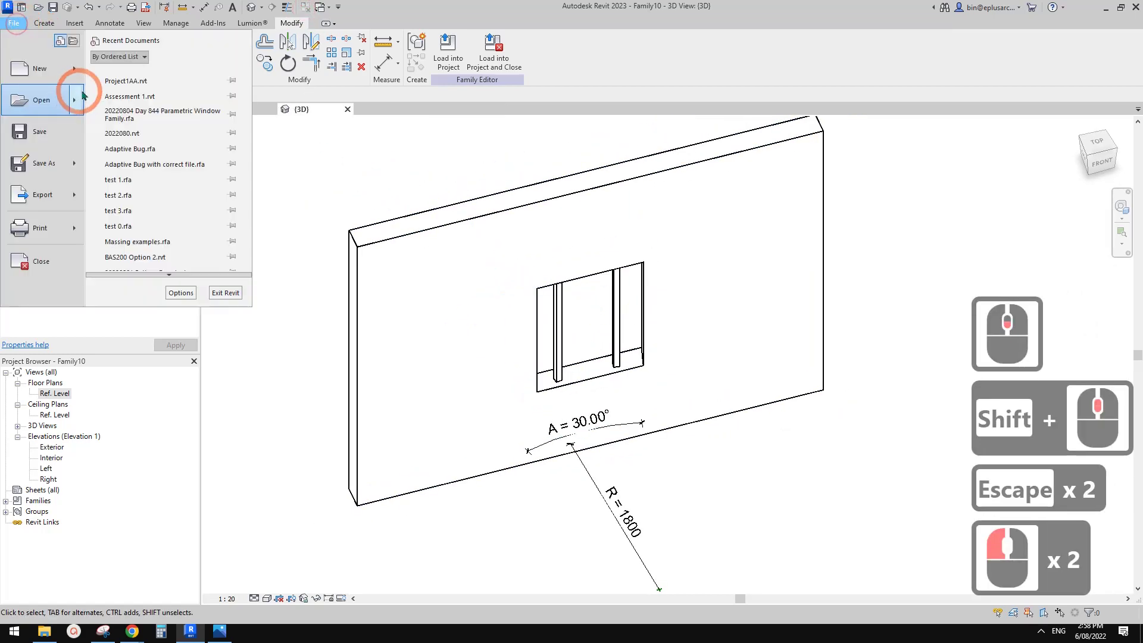
{"action": "left_click", "coordinate": [75, 73]}
{"action": "left_click", "coordinate": [146, 88]}
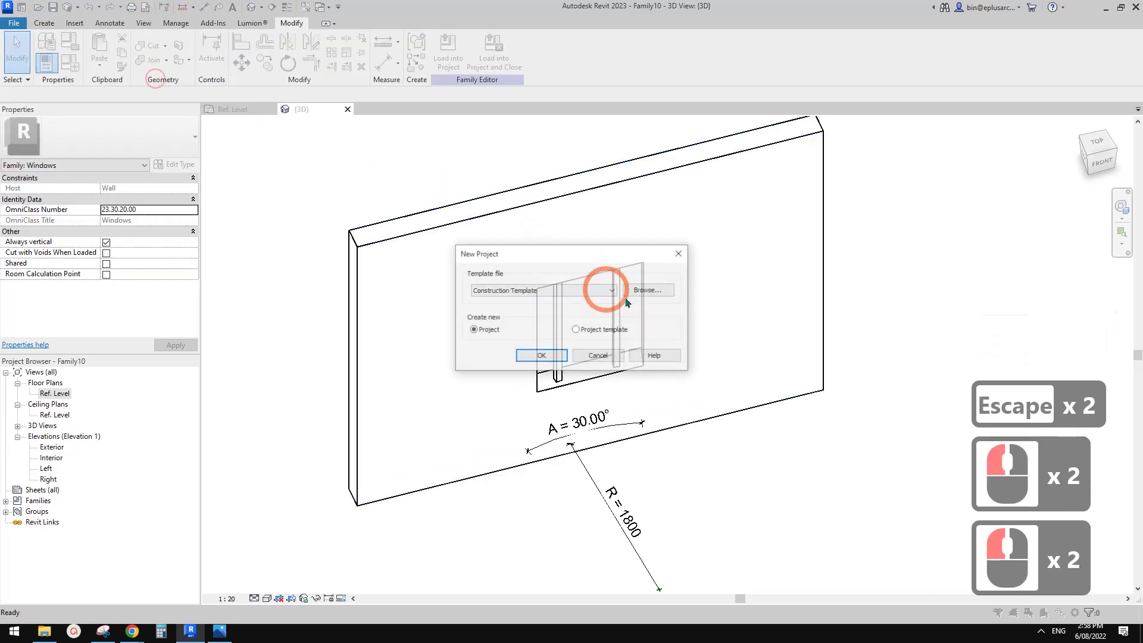
{"action": "left_click", "coordinate": [554, 290]}
{"action": "left_click", "coordinate": [507, 317]}
{"action": "left_click", "coordinate": [541, 356]}
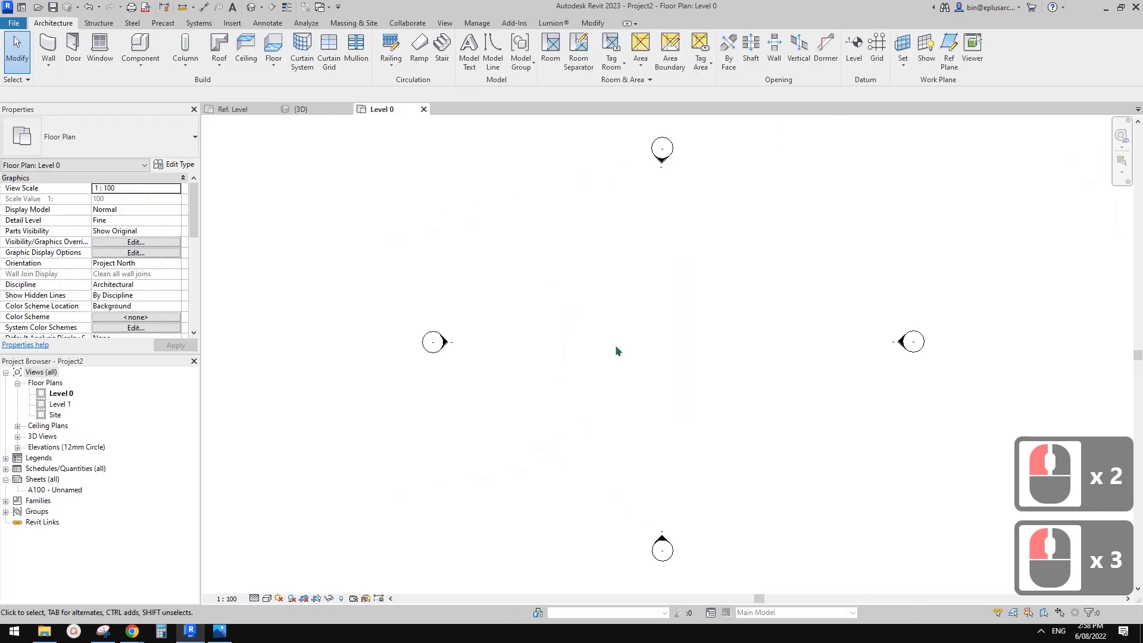
Draw an arc-shaped wall 8000 mm high with a radius of about 10600 mm in the middle of the Level 0 plan.
{"action": "middle_click_drag", "start_coordinate": [643, 361], "coordinate": [577, 366]}
{"action": "scroll", "coordinate": [605, 380], "scroll_direction": "up", "scroll_amount": 2}
{"action": "key", "text": "w"}
{"action": "key", "text": "a"}
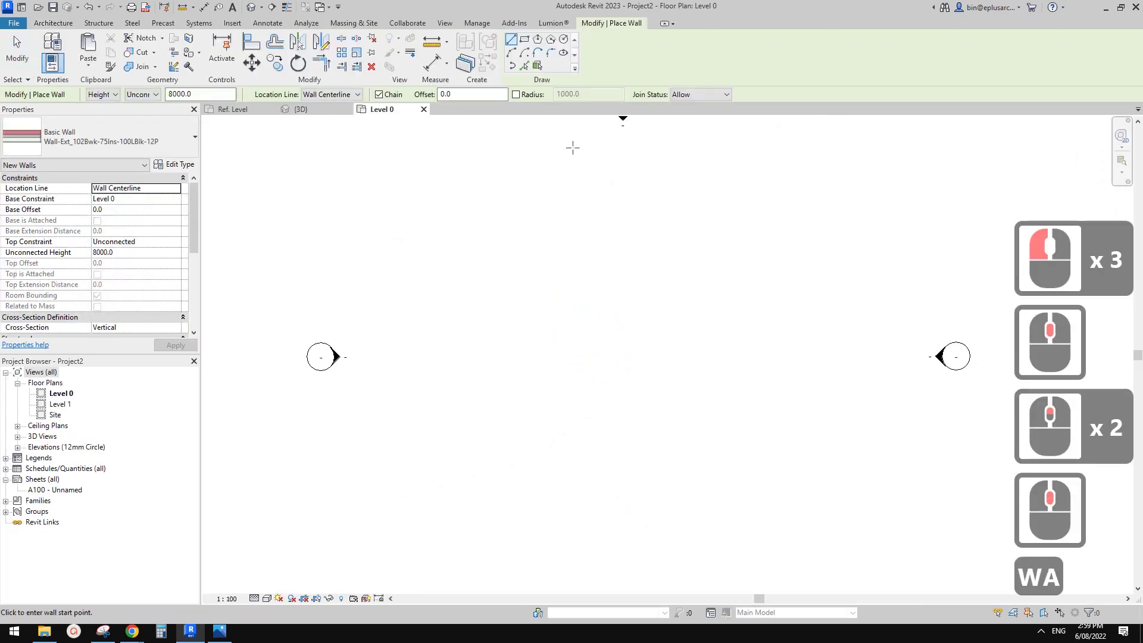
{"action": "left_click", "coordinate": [512, 53]}
{"action": "left_click", "coordinate": [531, 356]}
{"action": "left_click", "coordinate": [727, 355]}
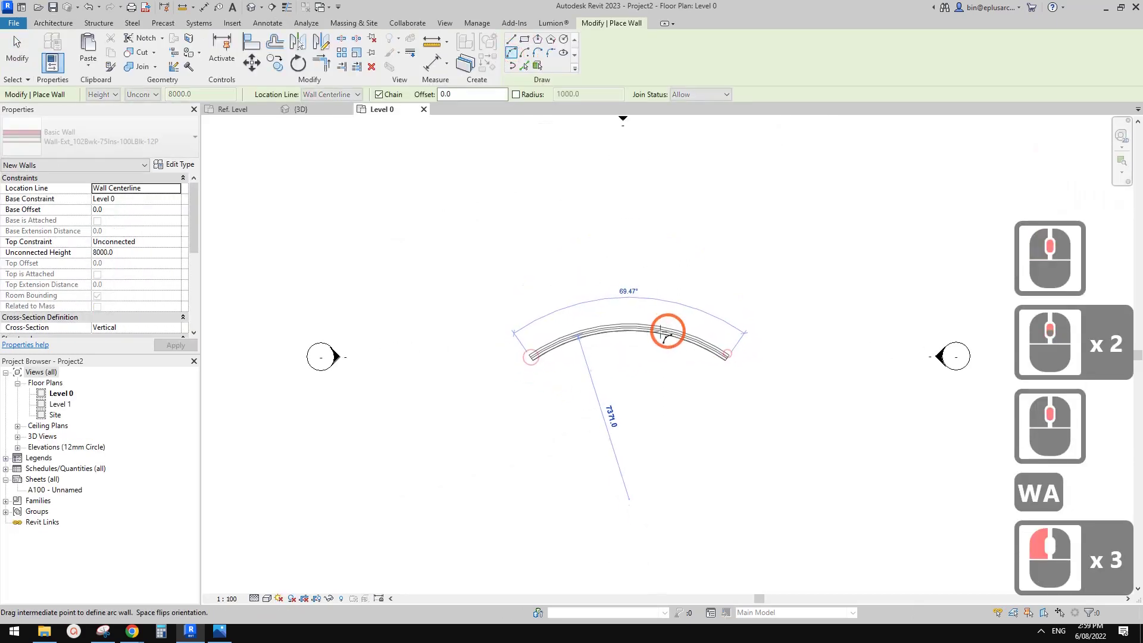
{"action": "left_click", "coordinate": [649, 334]}
{"action": "scroll", "coordinate": [621, 337], "scroll_direction": "up", "scroll_amount": 4}
{"action": "key", "text": "Escape"}
{"action": "key", "text": "Escape"}
Set the curved wall's radius to 5000 mm.
{"action": "left_click", "coordinate": [636, 321]}
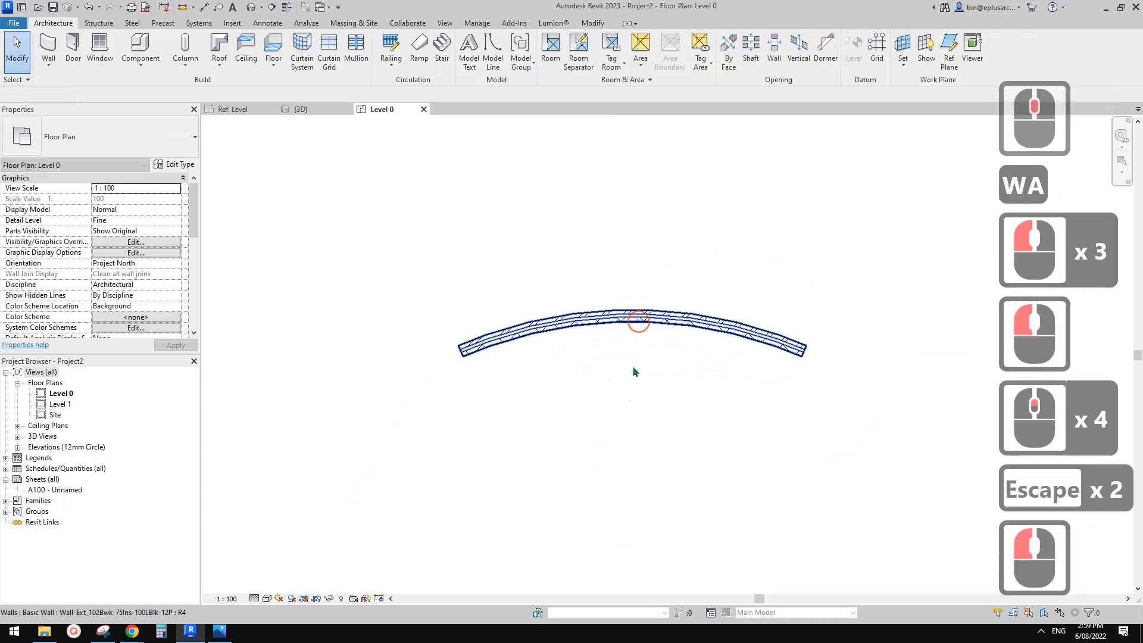
{"action": "scroll", "coordinate": [627, 418], "scroll_direction": "down", "scroll_amount": 1}
{"action": "left_click", "coordinate": [629, 446]}
{"action": "middle_click_drag", "start_coordinate": [690, 433], "coordinate": [680, 384]}
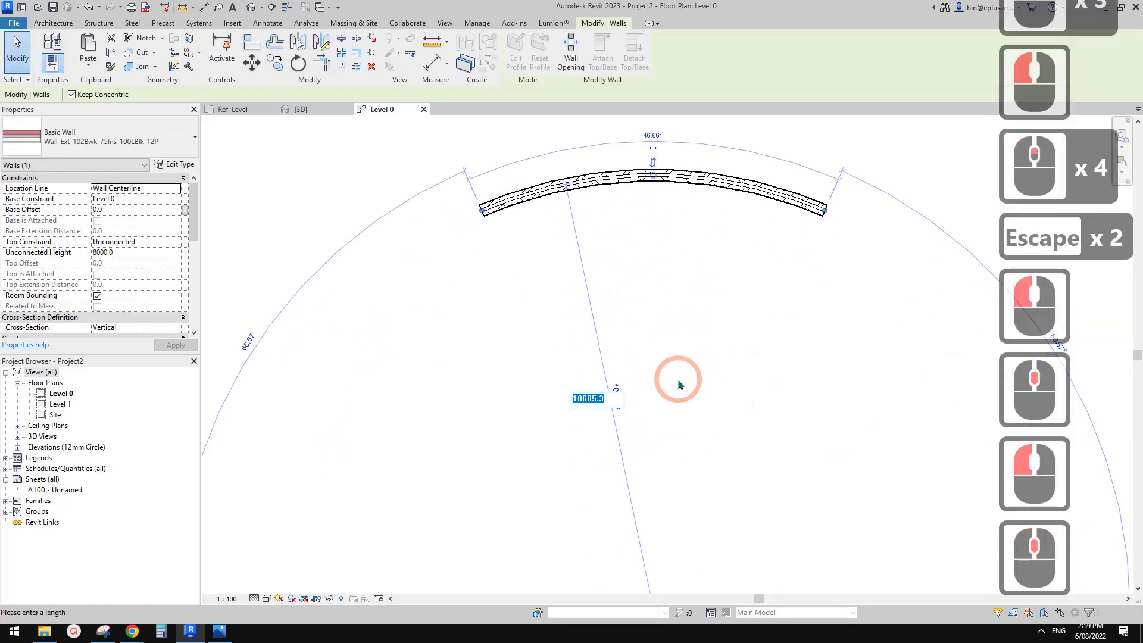
{"action": "type", "text": "5000"}
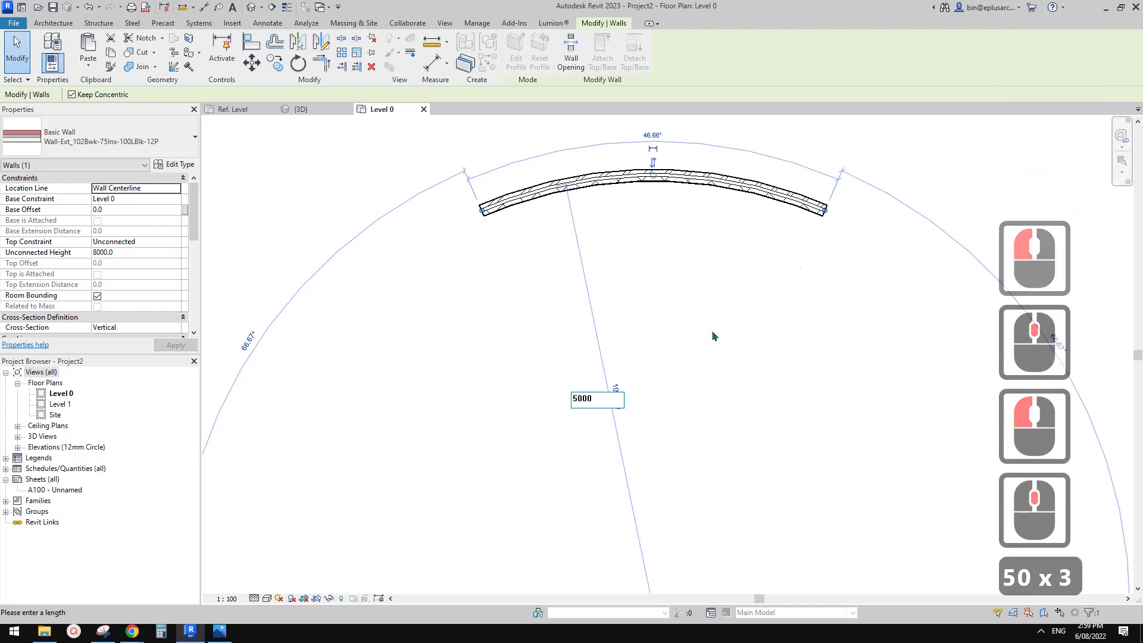
{"action": "left_click", "coordinate": [705, 414]}
{"action": "scroll", "coordinate": [727, 384], "scroll_direction": "down", "scroll_amount": 1}
{"action": "scroll", "coordinate": [727, 383], "scroll_direction": "up", "scroll_amount": 5}
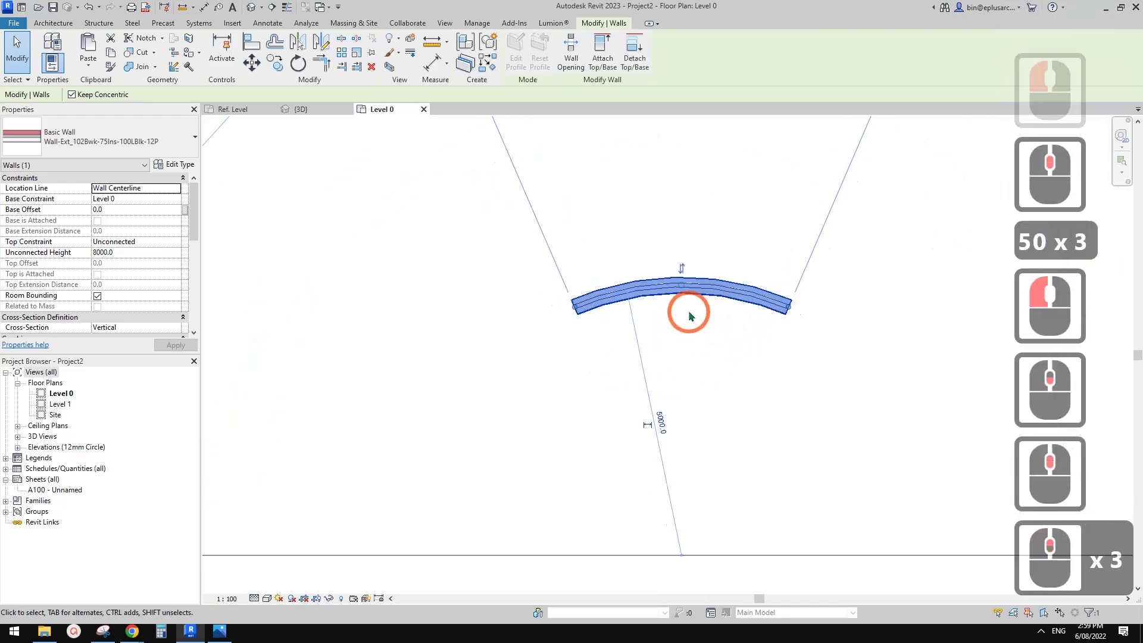
{"action": "scroll", "coordinate": [727, 284], "scroll_direction": "up", "scroll_amount": 2}
{"action": "key", "text": "Escape"}
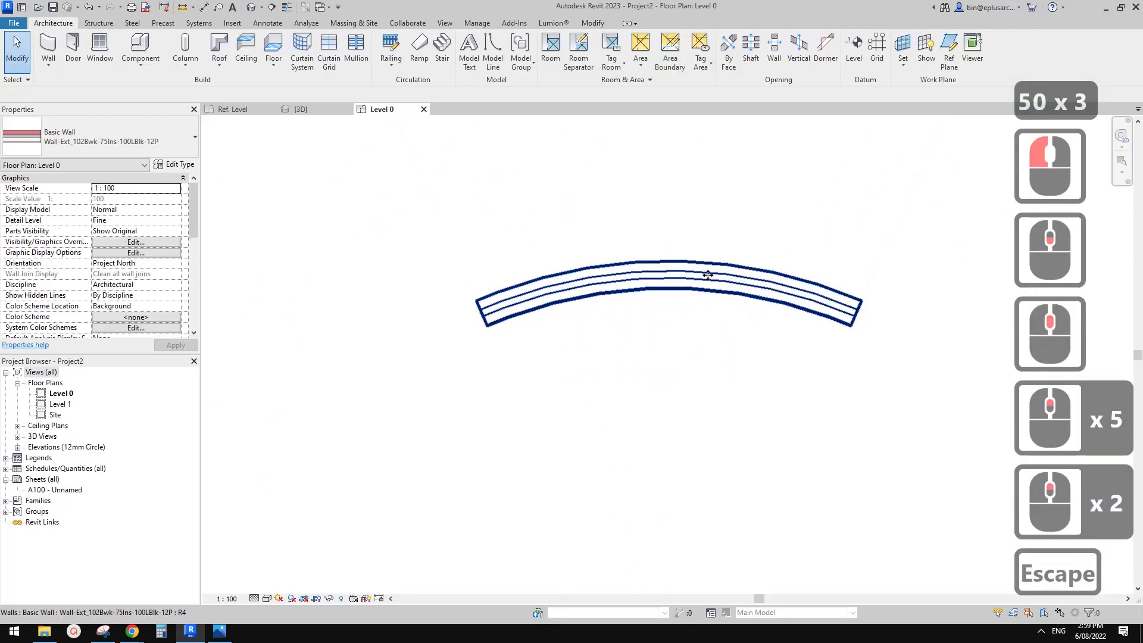
Return to the curved window family's 3D view and load the family into Project2 only.
{"action": "middle_click", "coordinate": [638, 276]}
{"action": "left_click", "coordinate": [247, 109]}
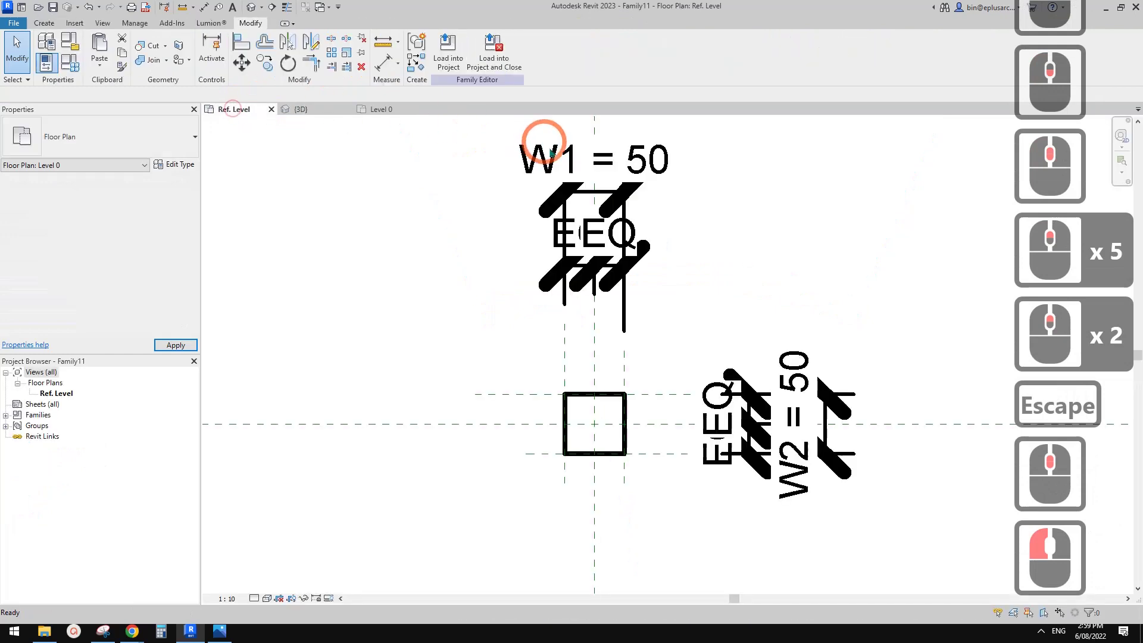
{"action": "left_click", "coordinate": [323, 108]}
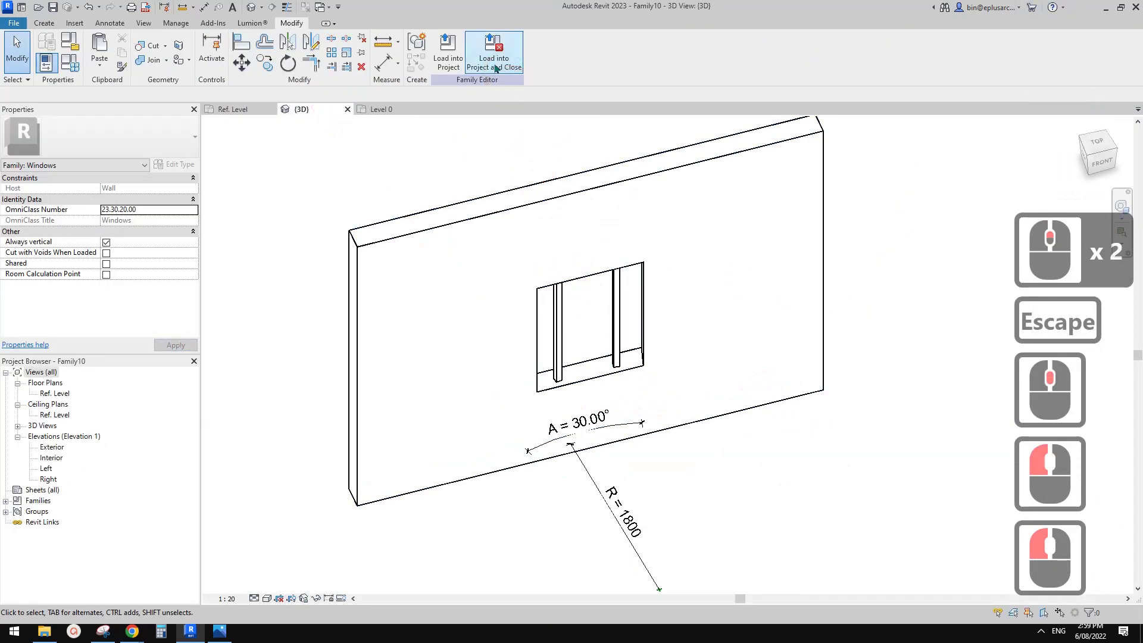
{"action": "left_click", "coordinate": [446, 43]}
{"action": "left_click", "coordinate": [494, 260]}
{"action": "left_click", "coordinate": [540, 404]}
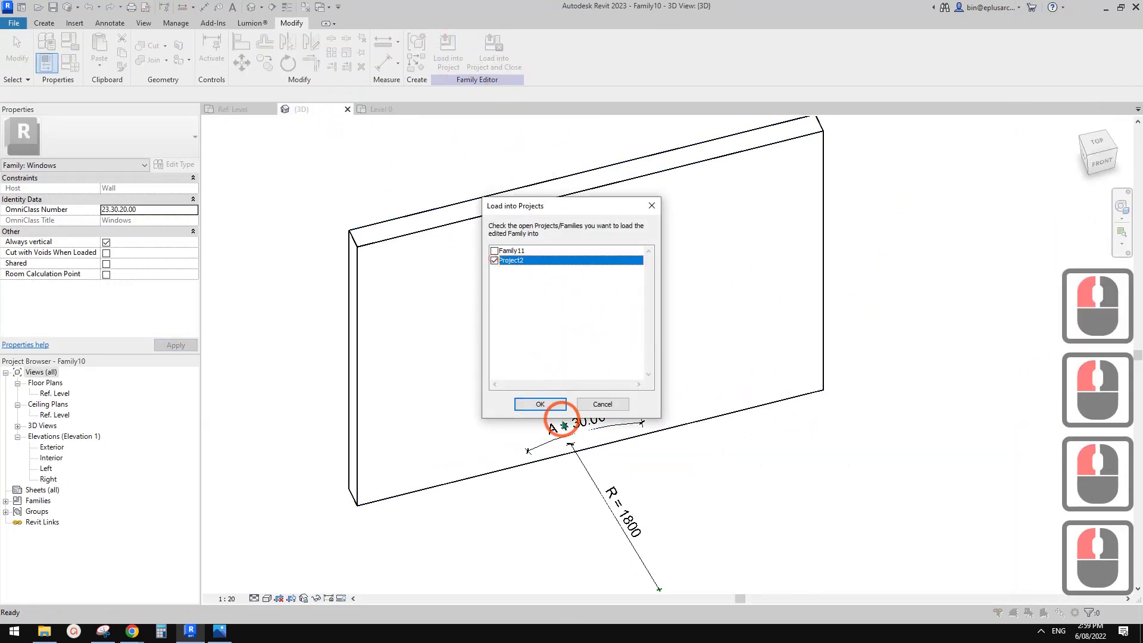
Place the Family10 window near the middle of the curved wall with an 800 mm sill height.
{"action": "scroll", "coordinate": [668, 262], "scroll_direction": "up", "scroll_amount": 2}
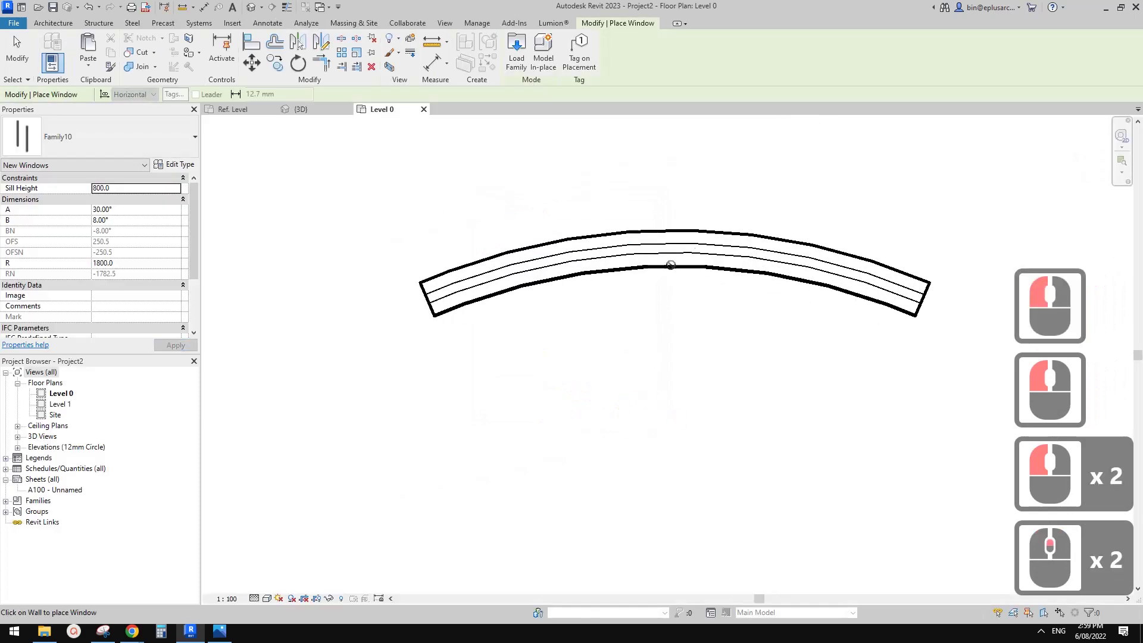
{"action": "left_click", "coordinate": [658, 281]}
{"action": "scroll", "coordinate": [659, 280], "scroll_direction": "up", "scroll_amount": 5}
{"action": "key", "text": "Escape"}
{"action": "key", "text": "Escape"}
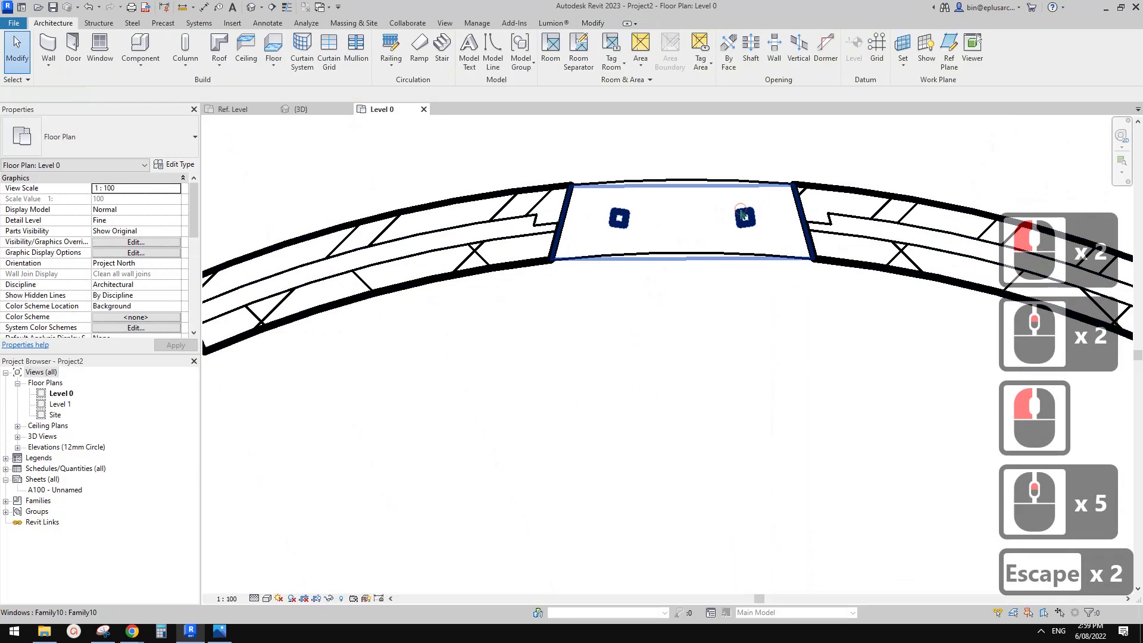
Flip the placed window to face the other side of the curved wall.
{"action": "left_click", "coordinate": [773, 262]}
{"action": "left_click", "coordinate": [637, 191]}
{"action": "middle_click", "coordinate": [673, 238]}
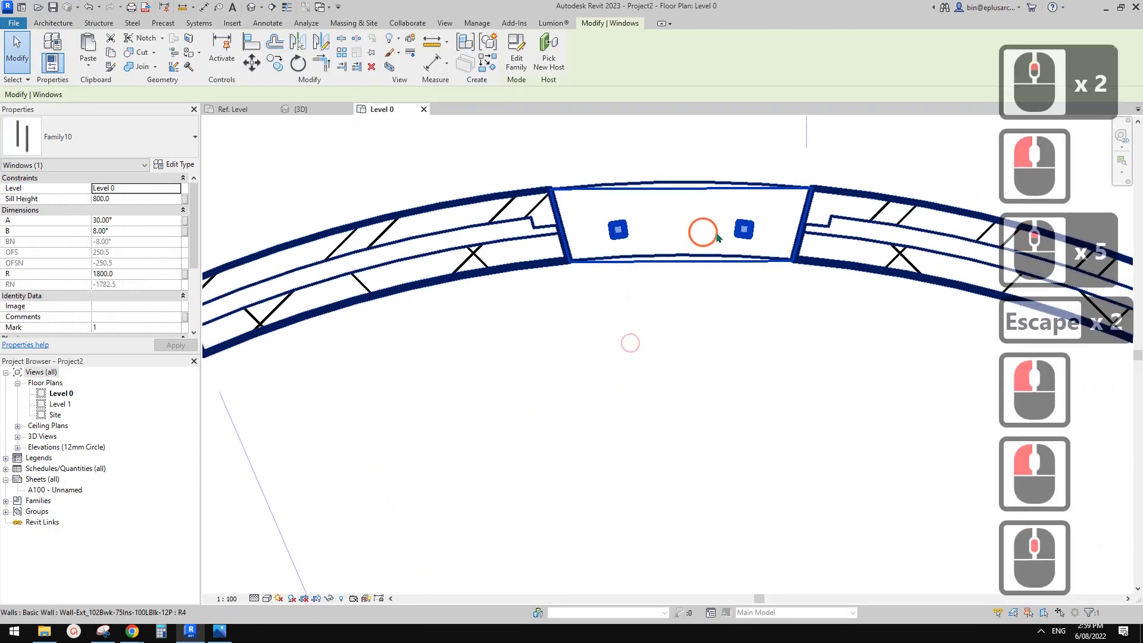
Select the curved window in the wall and set its R radius parameter to 5000 mm.
{"action": "key", "text": "Escape"}
{"action": "left_click", "coordinate": [655, 232]}
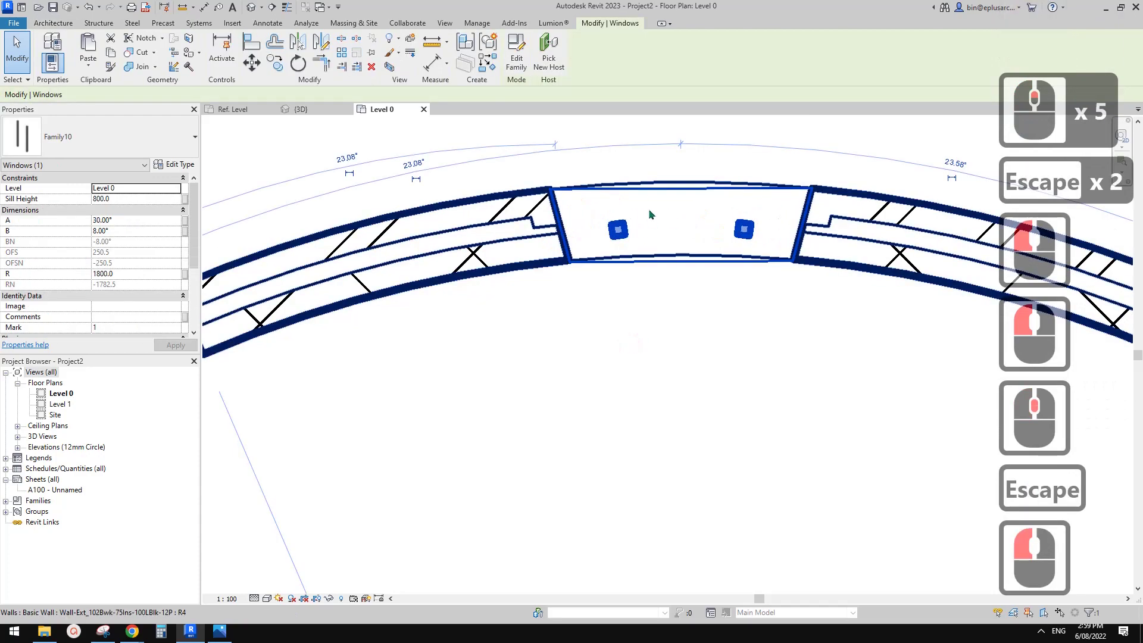
{"action": "middle_click", "coordinate": [712, 250]}
{"action": "scroll", "coordinate": [712, 251], "scroll_direction": "down", "scroll_amount": 2}
{"action": "middle_click_drag", "start_coordinate": [653, 230], "coordinate": [671, 213]}
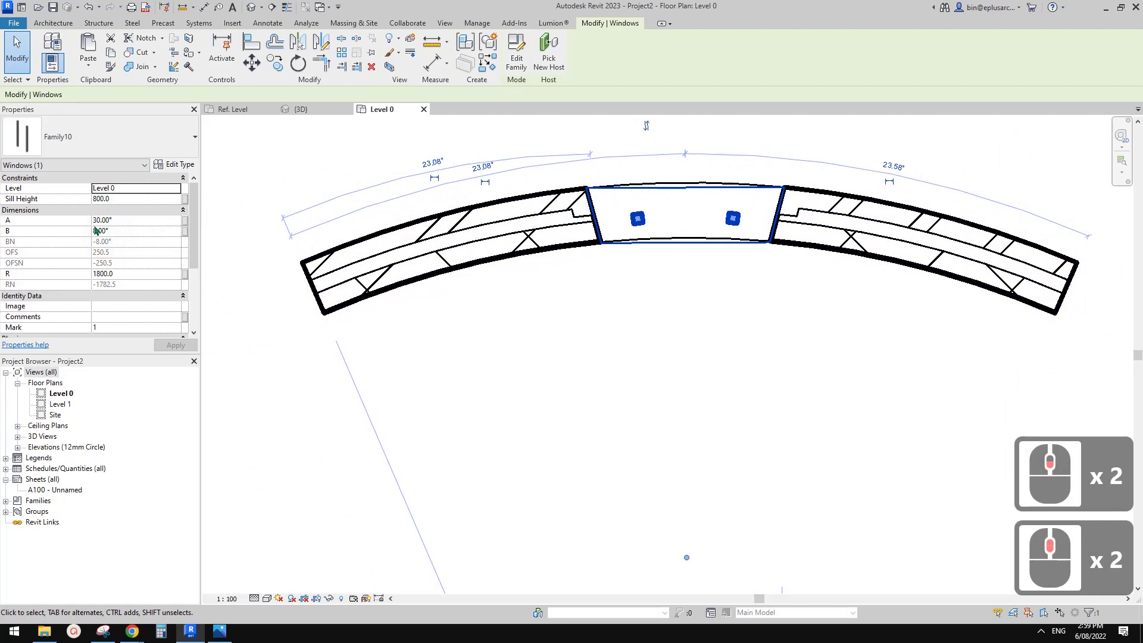
{"action": "left_click", "coordinate": [130, 275]}
{"action": "type", "text": "5000"}
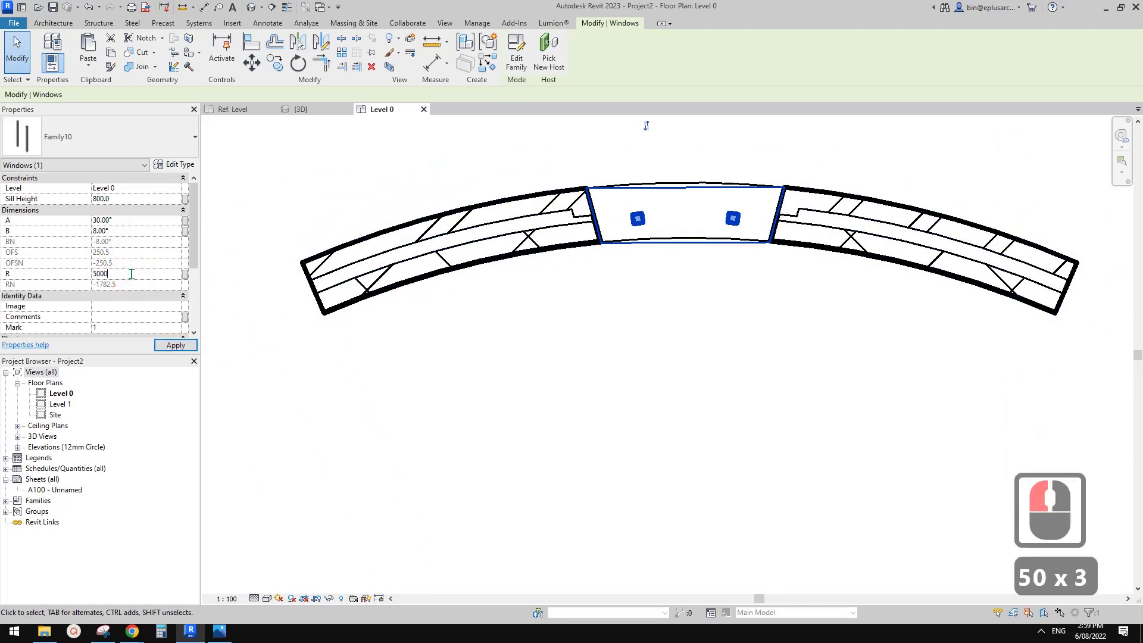
{"action": "type", "text": ".0"}
{"action": "key", "text": "BackSpace"}
{"action": "scroll", "coordinate": [483, 233], "scroll_direction": "up", "scroll_amount": 2}
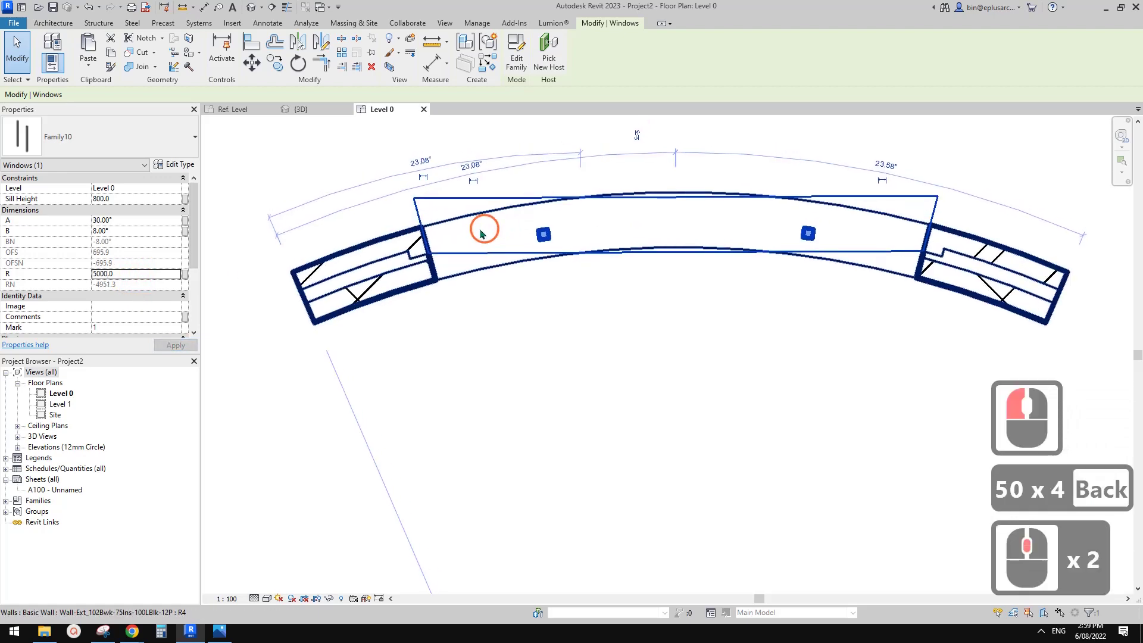
{"action": "key", "text": "Escape"}
{"action": "scroll", "coordinate": [494, 238], "scroll_direction": "down", "scroll_amount": 3}
{"action": "key", "text": "Escape"}
Reselect the curved window and set its A angle parameter to 20°.
{"action": "left_click", "coordinate": [725, 235]}
{"action": "scroll", "coordinate": [442, 233], "scroll_direction": "up", "scroll_amount": 1}
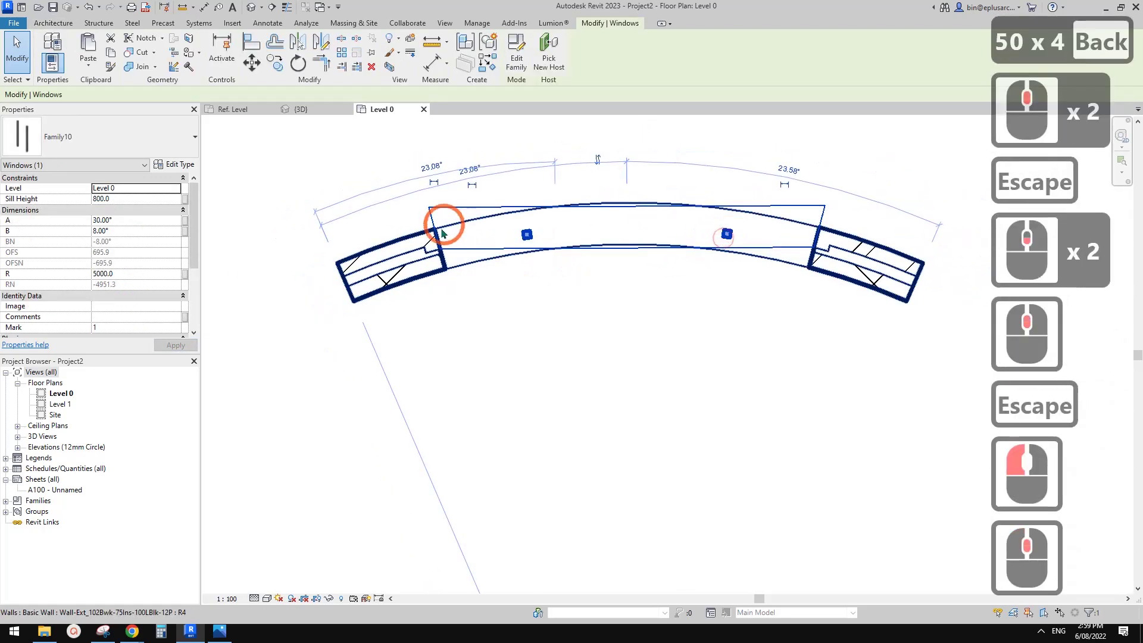
{"action": "key", "text": "Escape"}
{"action": "key", "text": "Escape"}
{"action": "left_click", "coordinate": [526, 234]}
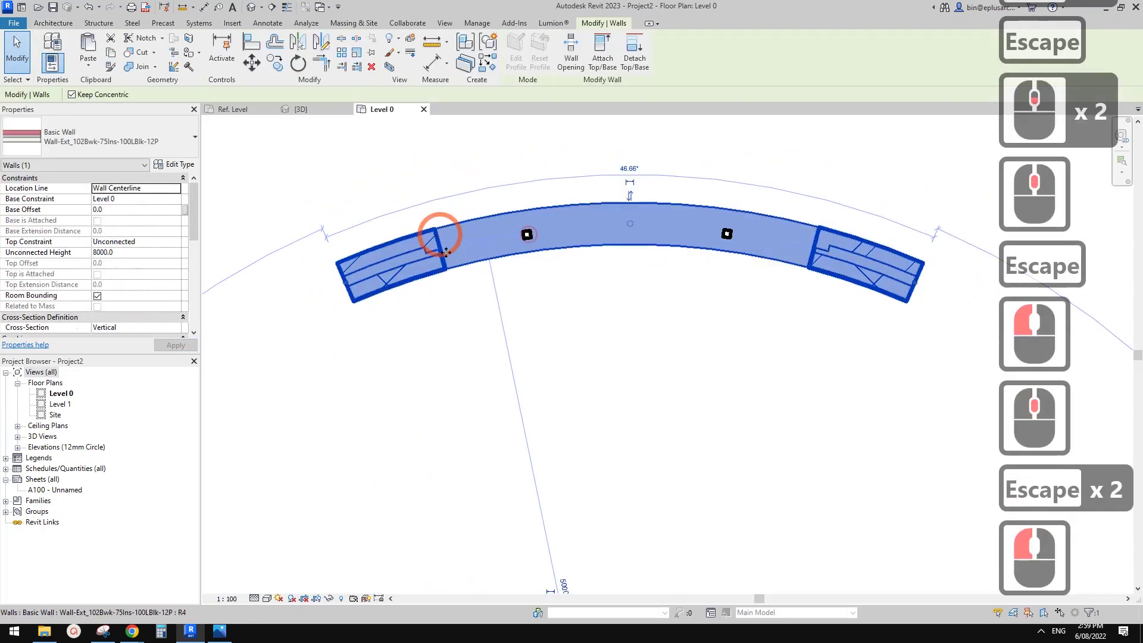
{"action": "middle_click_drag", "start_coordinate": [718, 213], "coordinate": [718, 215]}
{"action": "key", "text": "Escape"}
{"action": "left_click", "coordinate": [728, 238]}
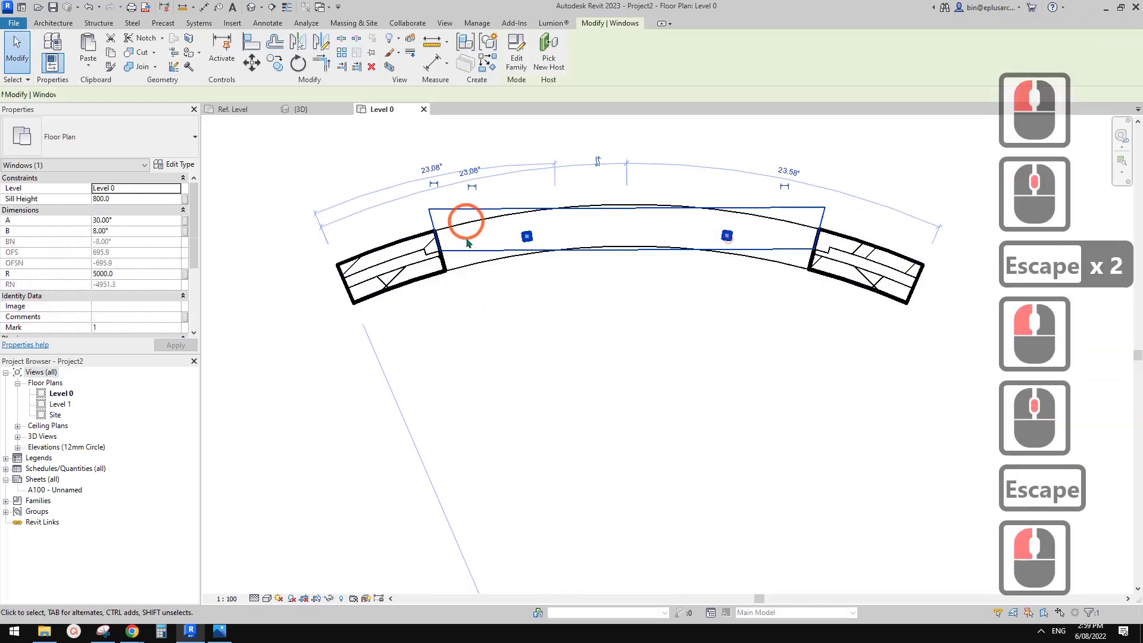
{"action": "middle_click_drag", "start_coordinate": [523, 229], "coordinate": [523, 234]}
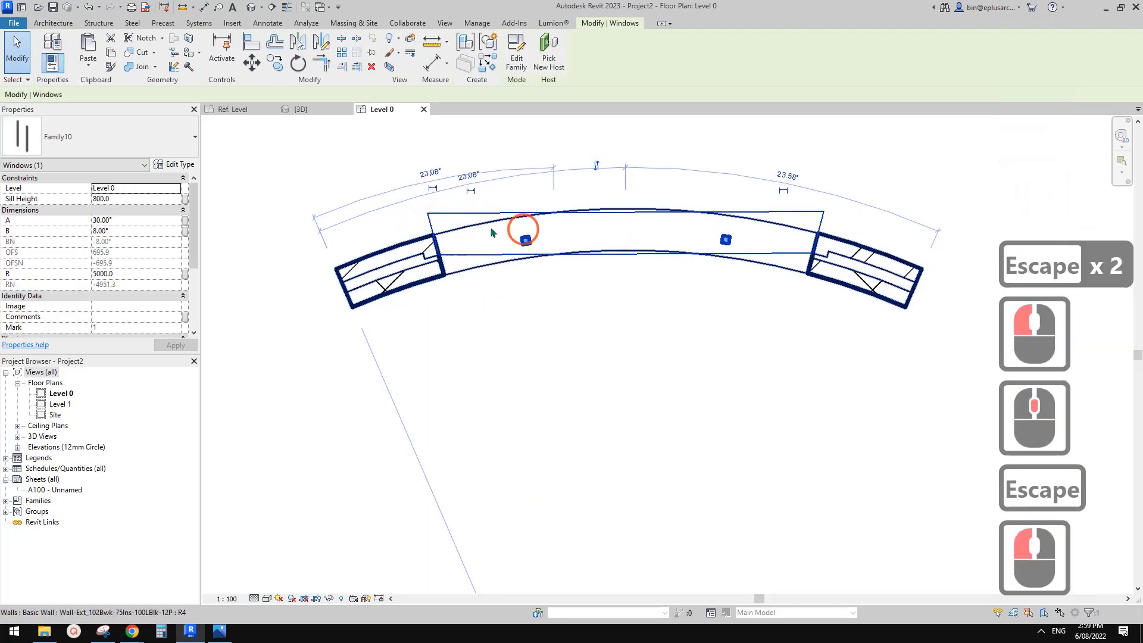
{"action": "left_click", "coordinate": [158, 220]}
{"action": "type", "text": "2"}
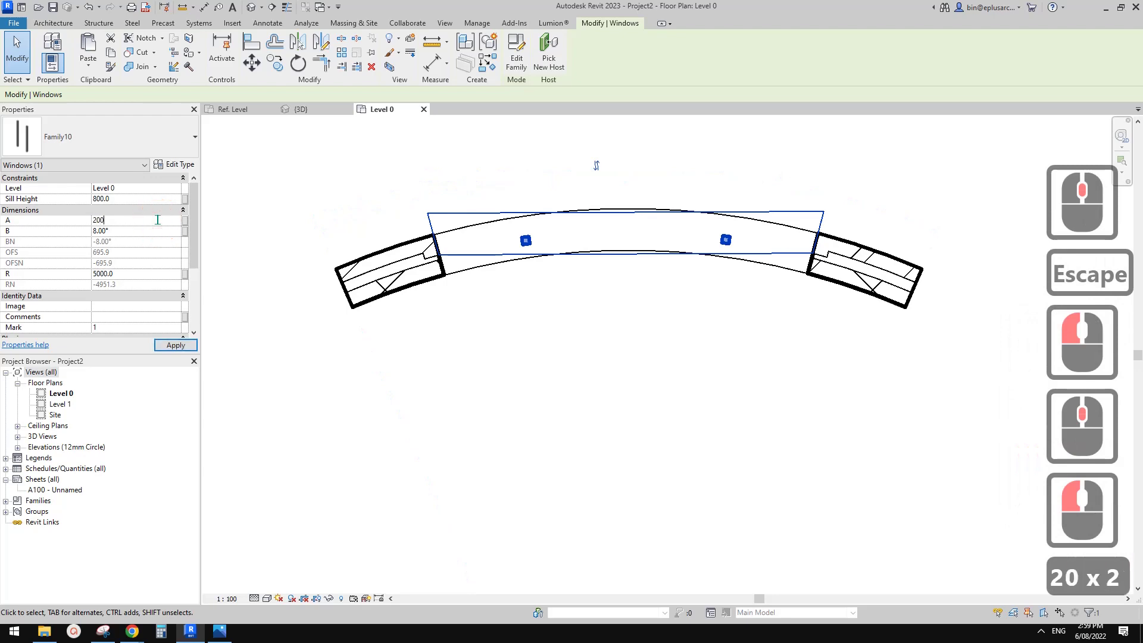
{"action": "type", "text": "00"}
{"action": "key", "text": "BackSpace"}
{"action": "middle_click", "coordinate": [623, 219]}
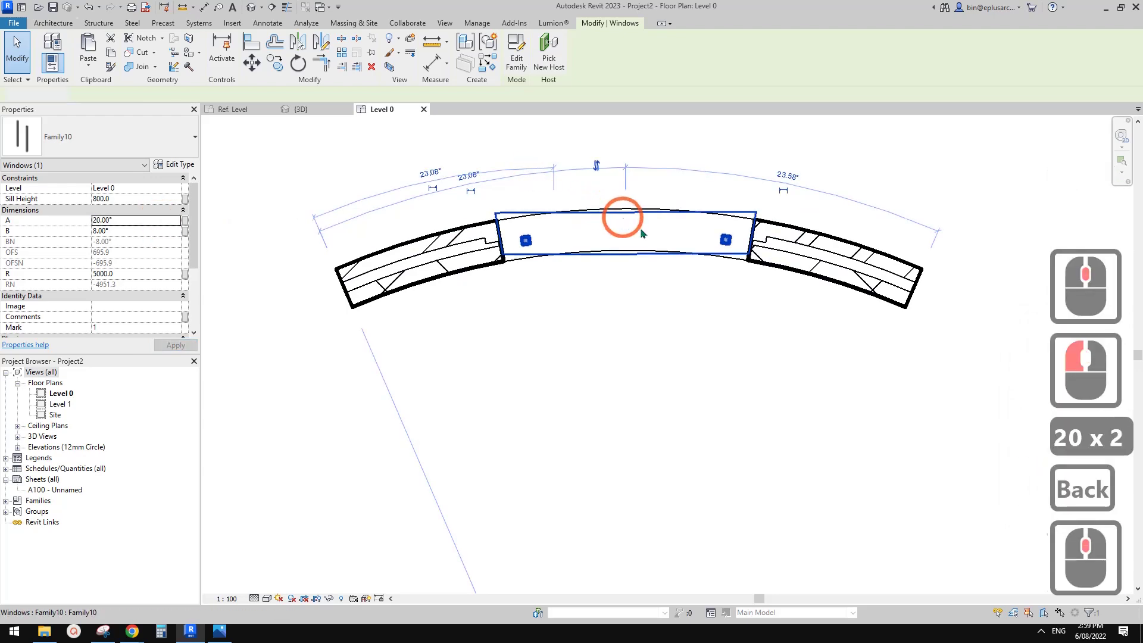
Select the window and set its B angle parameter to 0°.
{"action": "key", "text": "Escape"}
{"action": "scroll", "coordinate": [742, 245], "scroll_direction": "up", "scroll_amount": 3}
{"action": "key", "text": "Escape"}
{"action": "left_click", "coordinate": [718, 240]}
{"action": "middle_click_drag", "start_coordinate": [625, 254], "coordinate": [731, 245]}
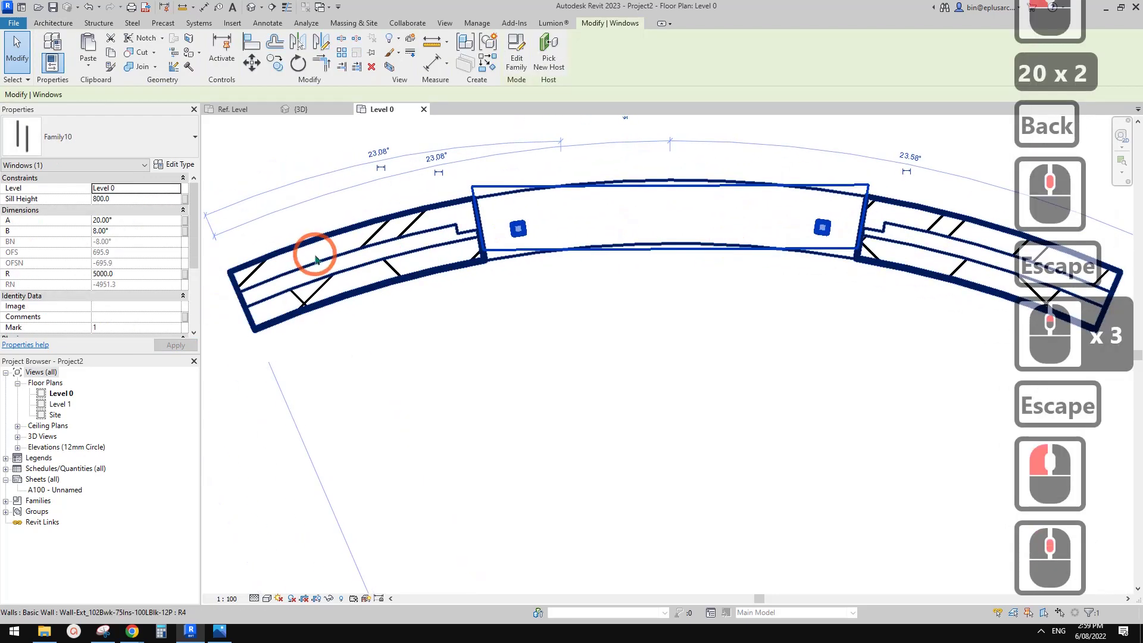
{"action": "left_click", "coordinate": [126, 231]}
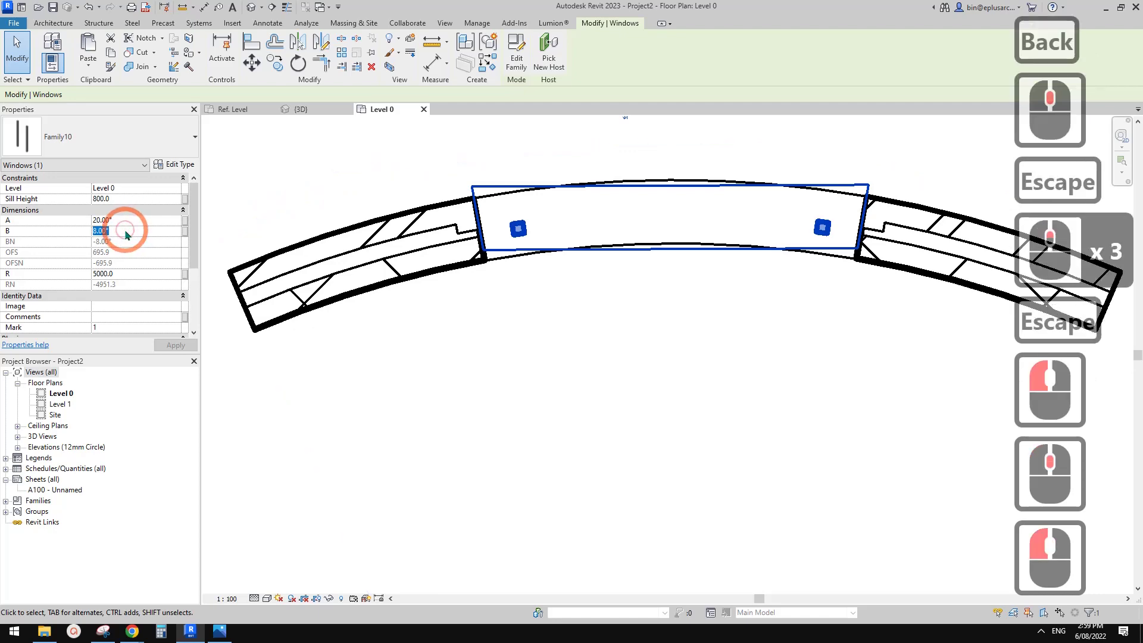
{"action": "type", "text": "0"}
{"action": "middle_click", "coordinate": [320, 178]}
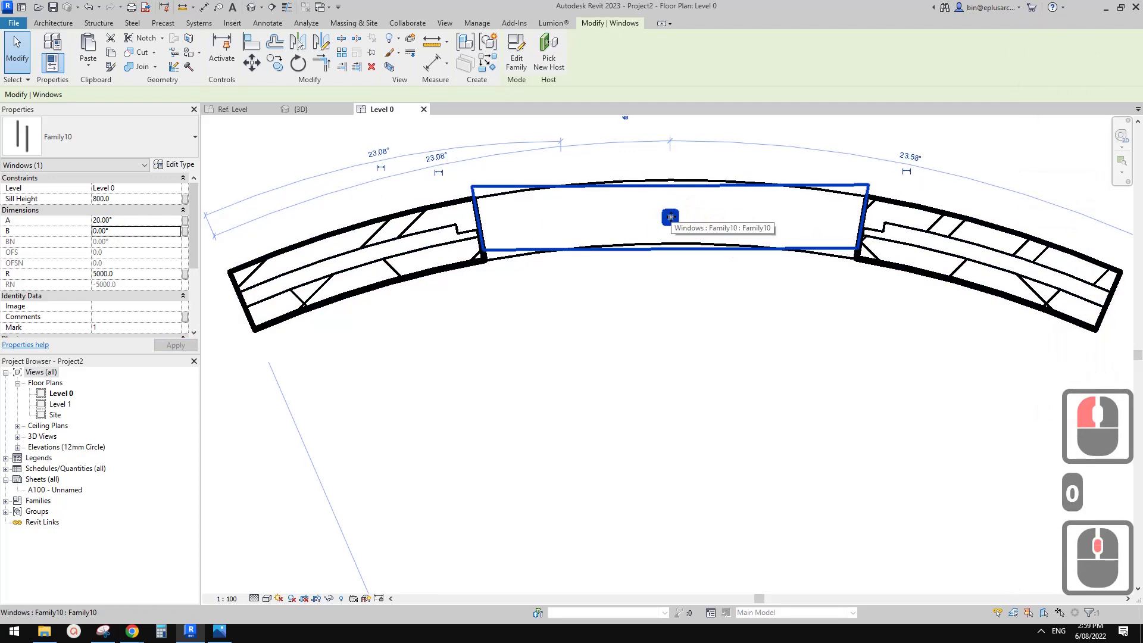
Test the window's B angle at 1° and 2°.
{"action": "left_click", "coordinate": [127, 231]}
{"action": "type", "text": "1"}
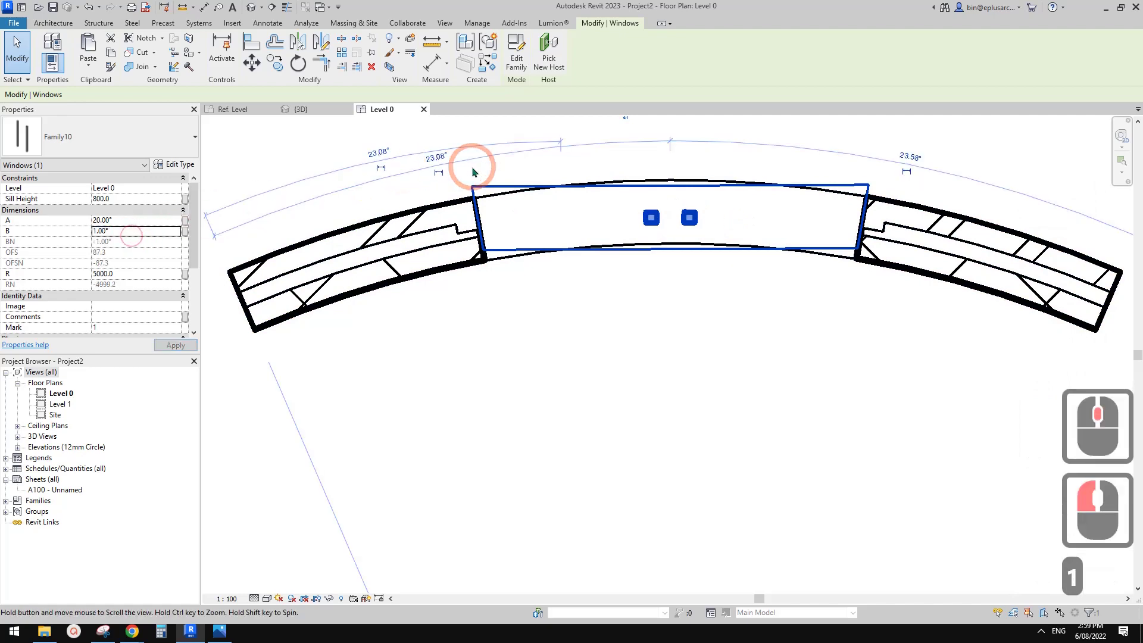
{"action": "left_click", "coordinate": [671, 228]}
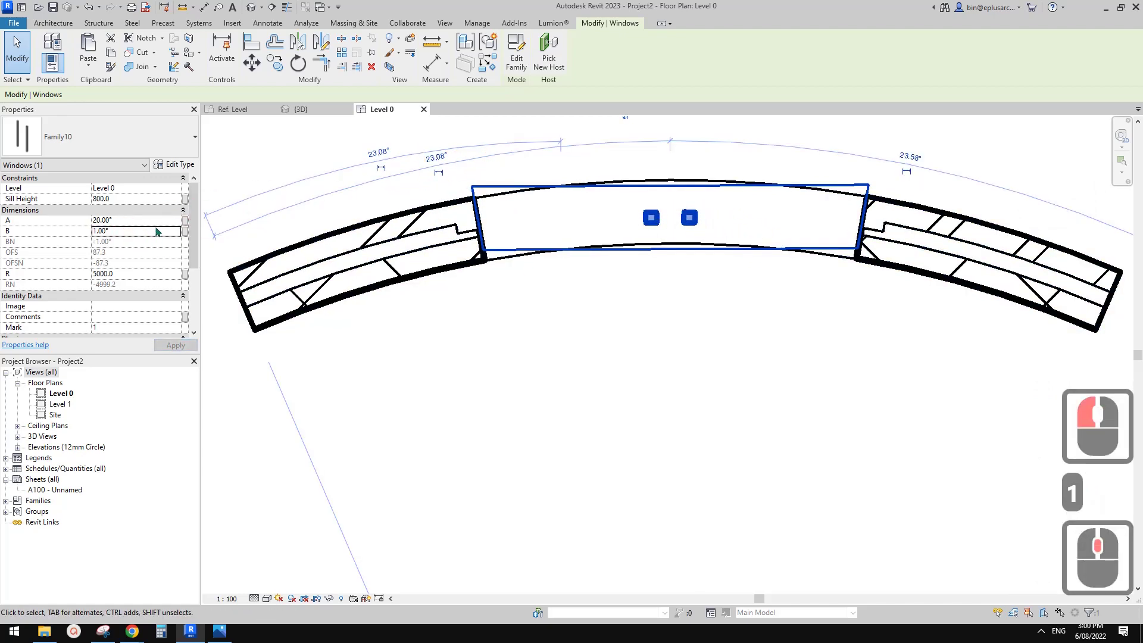
{"action": "left_click", "coordinate": [155, 230]}
{"action": "type", "text": "2"}
{"action": "middle_click", "coordinate": [357, 209]}
{"action": "key", "text": "Escape"}
Add an angular dimension between the window's centre line and one mullion, placed on the inner side of the curved wall.
{"action": "scroll", "coordinate": [653, 219], "scroll_direction": "up", "scroll_amount": 1}
{"action": "middle_click_drag", "start_coordinate": [655, 219], "coordinate": [656, 229]}
{"action": "key", "text": "d"}
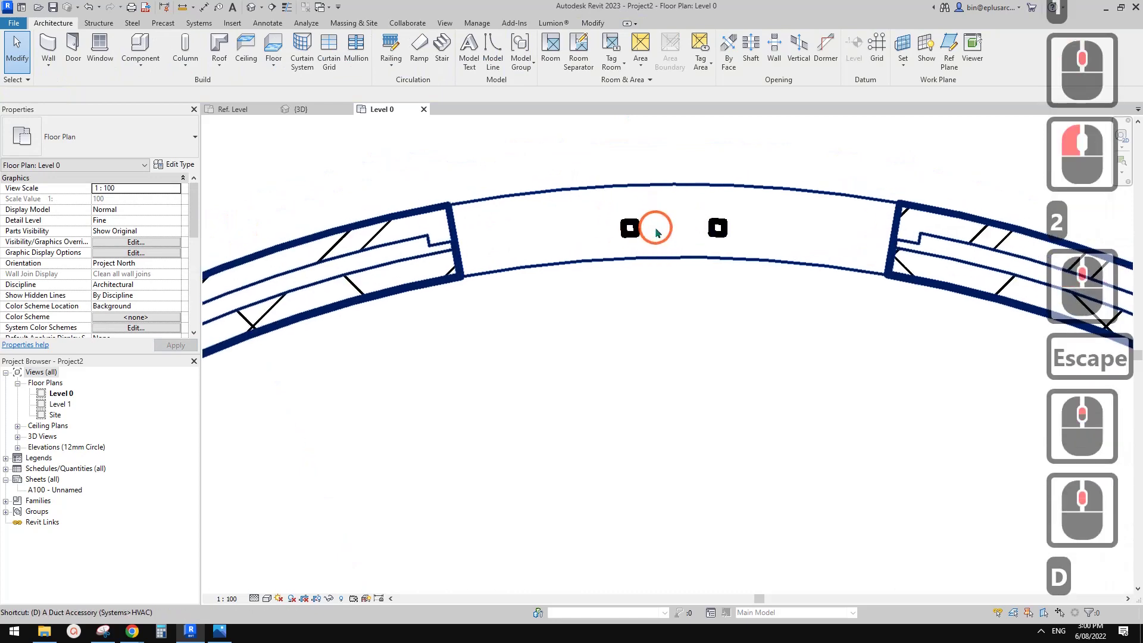
{"action": "key", "text": "i"}
{"action": "middle_click", "coordinate": [671, 230]}
{"action": "left_click", "coordinate": [642, 234]}
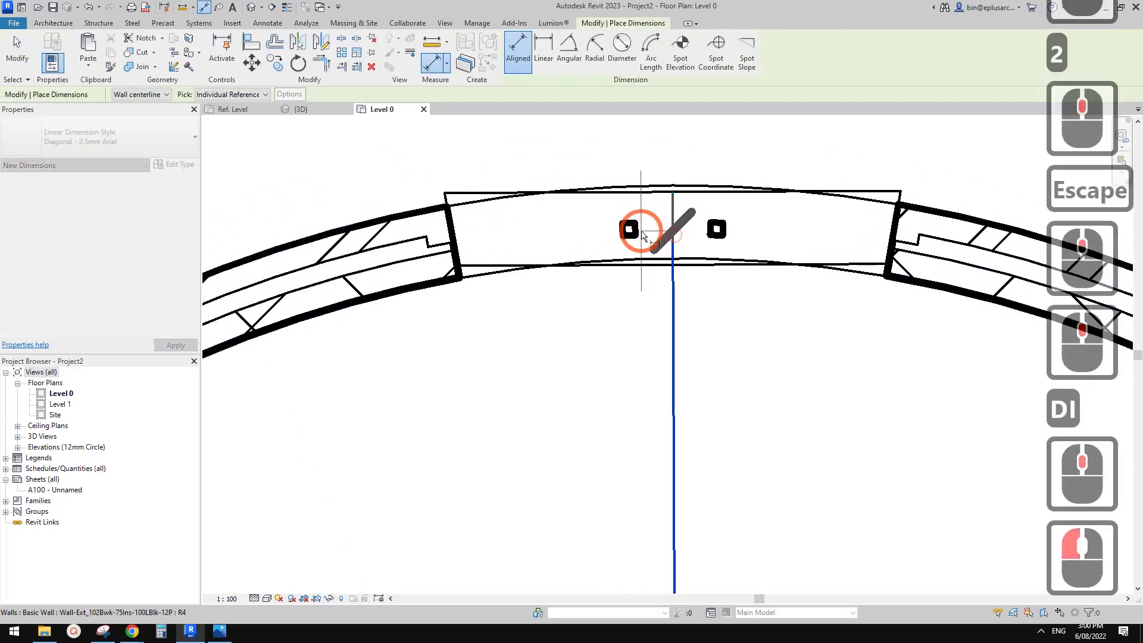
{"action": "left_click", "coordinate": [570, 61]}
{"action": "left_click", "coordinate": [675, 231]}
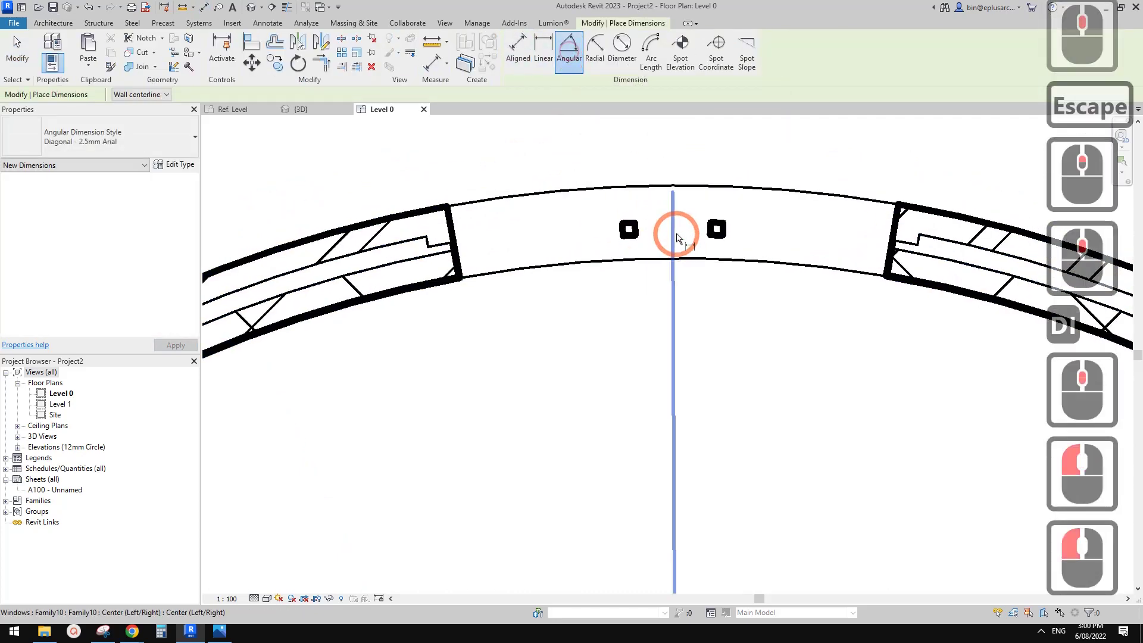
{"action": "left_click", "coordinate": [627, 230]}
{"action": "left_click", "coordinate": [661, 417]}
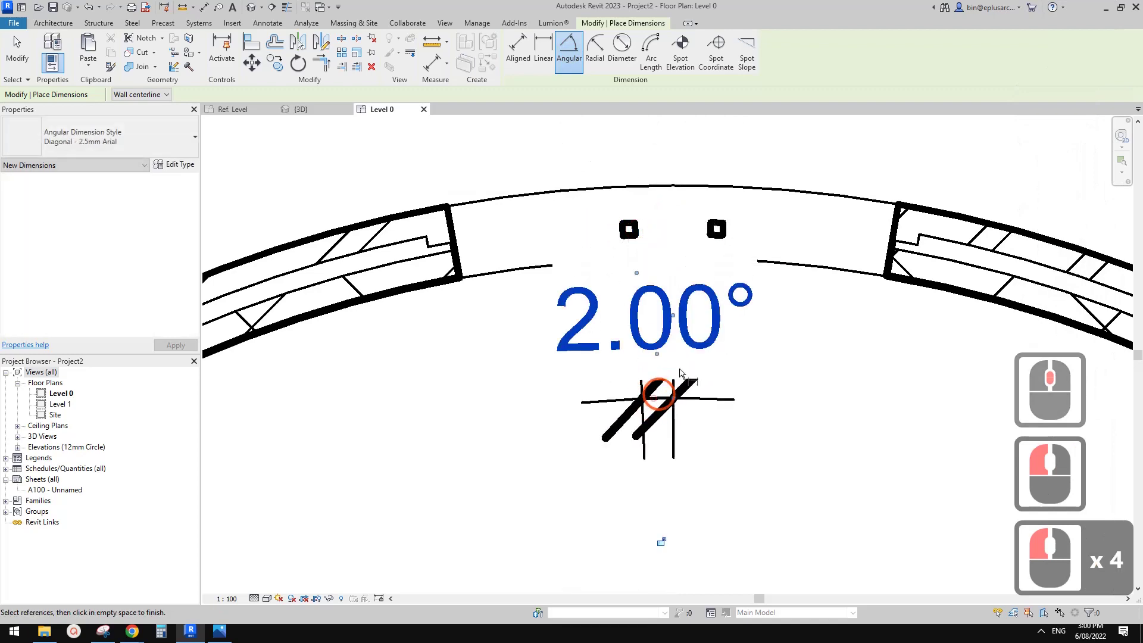
{"action": "key", "text": "Escape"}
{"action": "key", "text": "Escape"}
Select the window again and set its B angle to 3°.
{"action": "left_click", "coordinate": [631, 233]}
{"action": "left_click", "coordinate": [630, 231]}
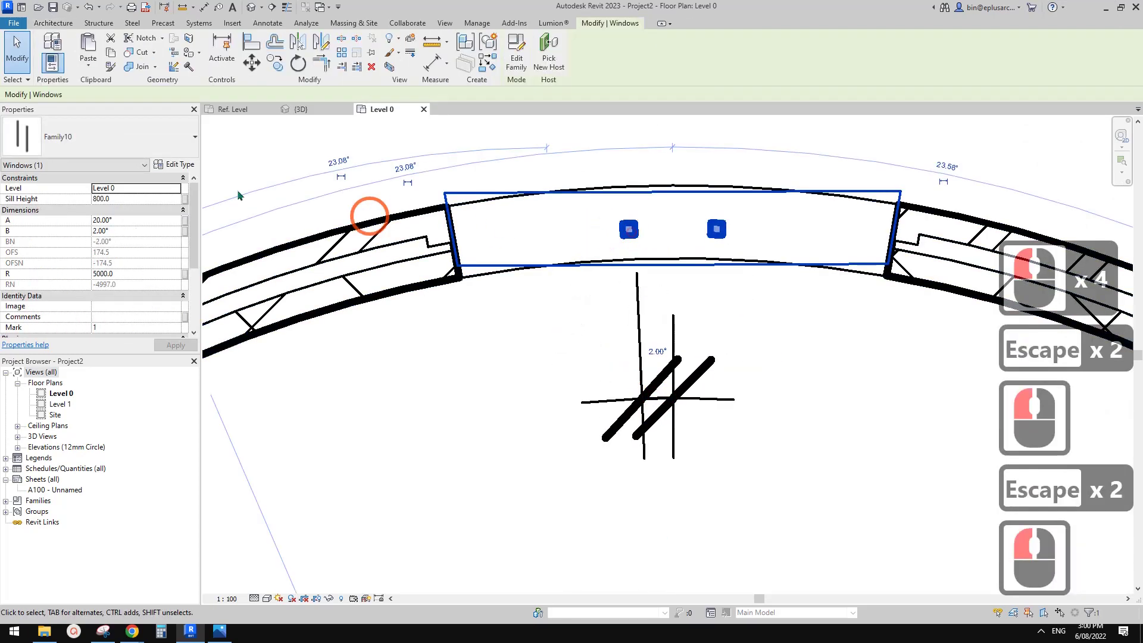
{"action": "left_click", "coordinate": [102, 232]}
{"action": "type", "text": "3"}
{"action": "middle_click_drag", "start_coordinate": [573, 184], "coordinate": [560, 183]}
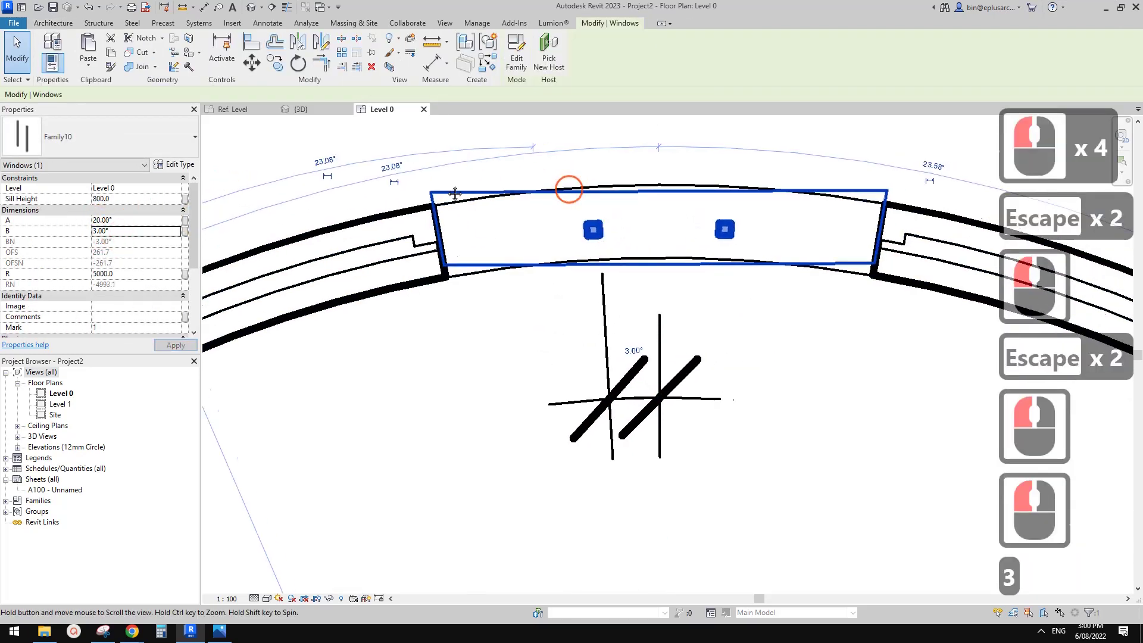
Set the window's B angle to 4° and deselect the window.
{"action": "left_click", "coordinate": [135, 204]}
{"action": "left_click", "coordinate": [140, 231]}
{"action": "type", "text": "4"}
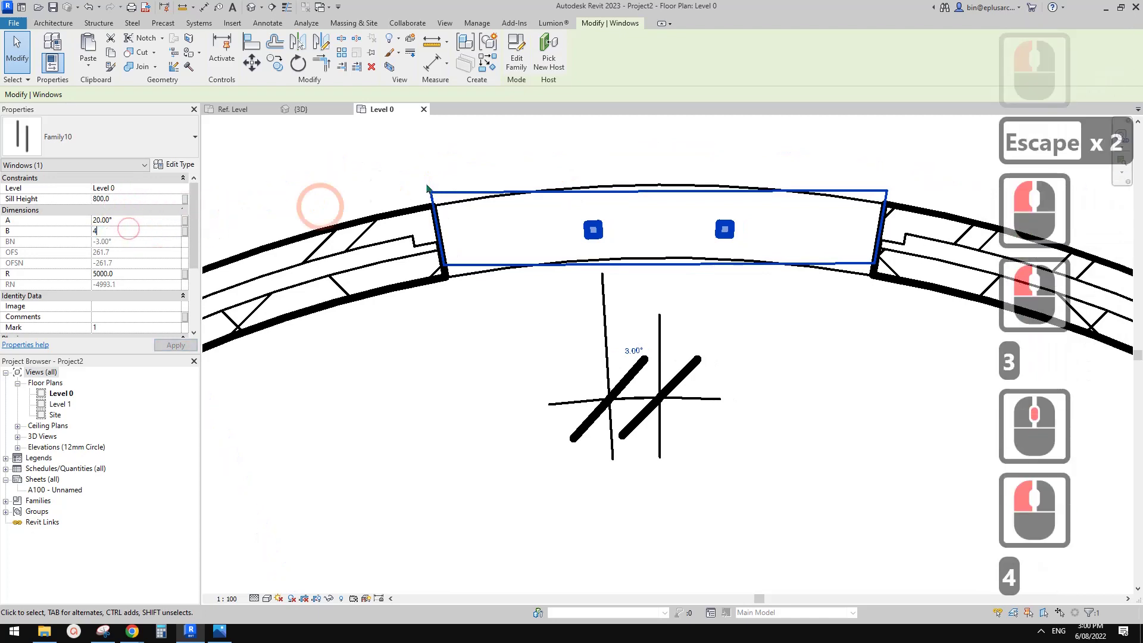
{"action": "middle_click", "coordinate": [550, 235]}
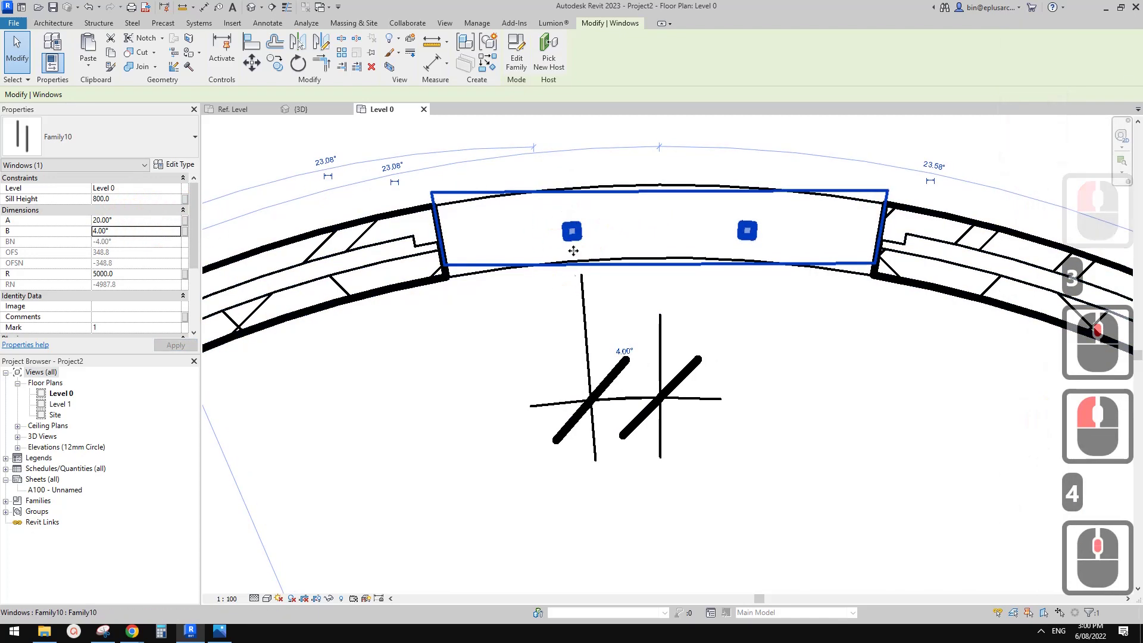
{"action": "scroll", "coordinate": [575, 244], "scroll_direction": "down", "scroll_amount": 2}
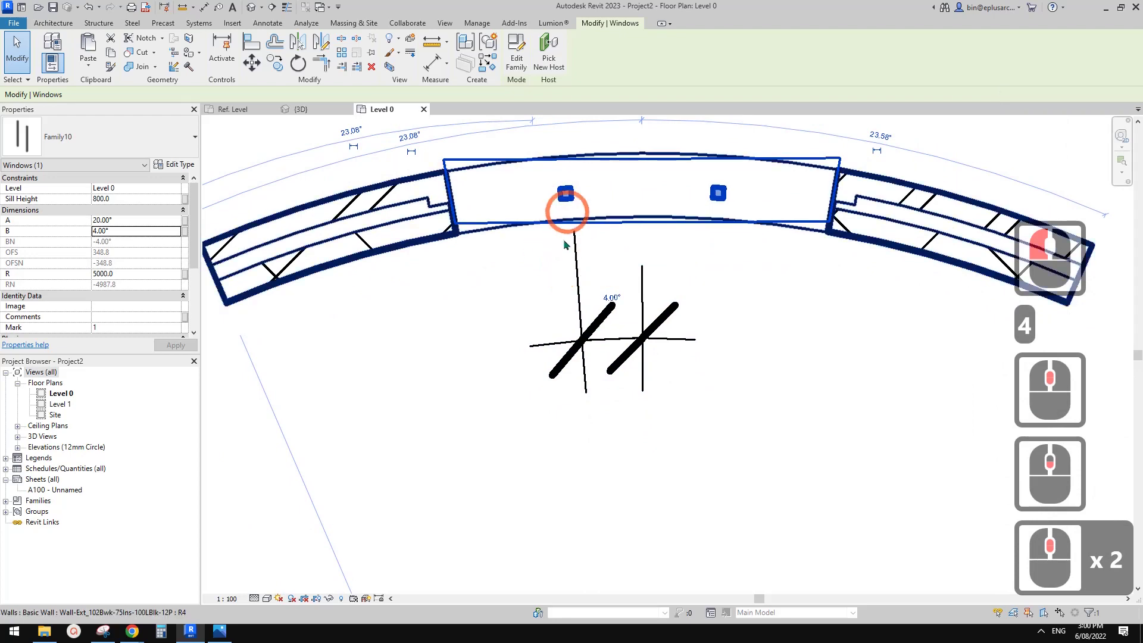
{"action": "middle_click_drag", "start_coordinate": [527, 288], "coordinate": [552, 307]}
{"action": "key", "text": "Escape"}
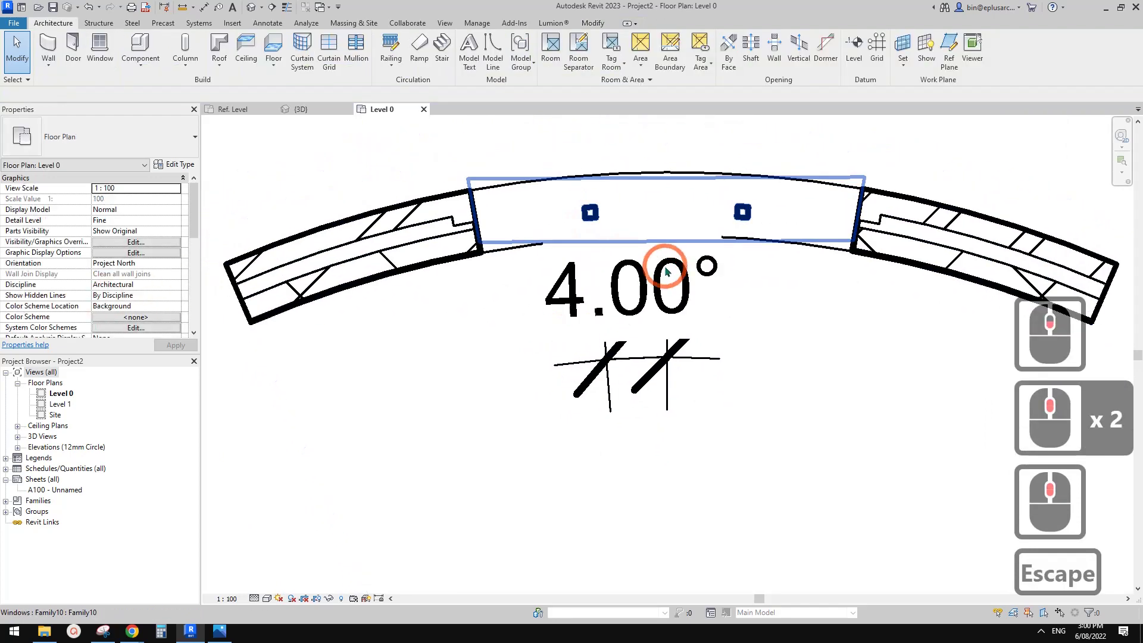
Examine how the window's mullions and opening follow the curved wall with the current angles.
{"action": "key", "text": "Escape"}
{"action": "scroll", "coordinate": [715, 250], "scroll_direction": "up", "scroll_amount": 1}
{"action": "middle_click_drag", "start_coordinate": [729, 242], "coordinate": [730, 268]}
{"action": "key", "text": "Escape"}
{"action": "key", "text": "Escape"}
{"action": "left_click", "coordinate": [757, 215]}
{"action": "scroll", "coordinate": [743, 239], "scroll_direction": "down", "scroll_amount": 1}
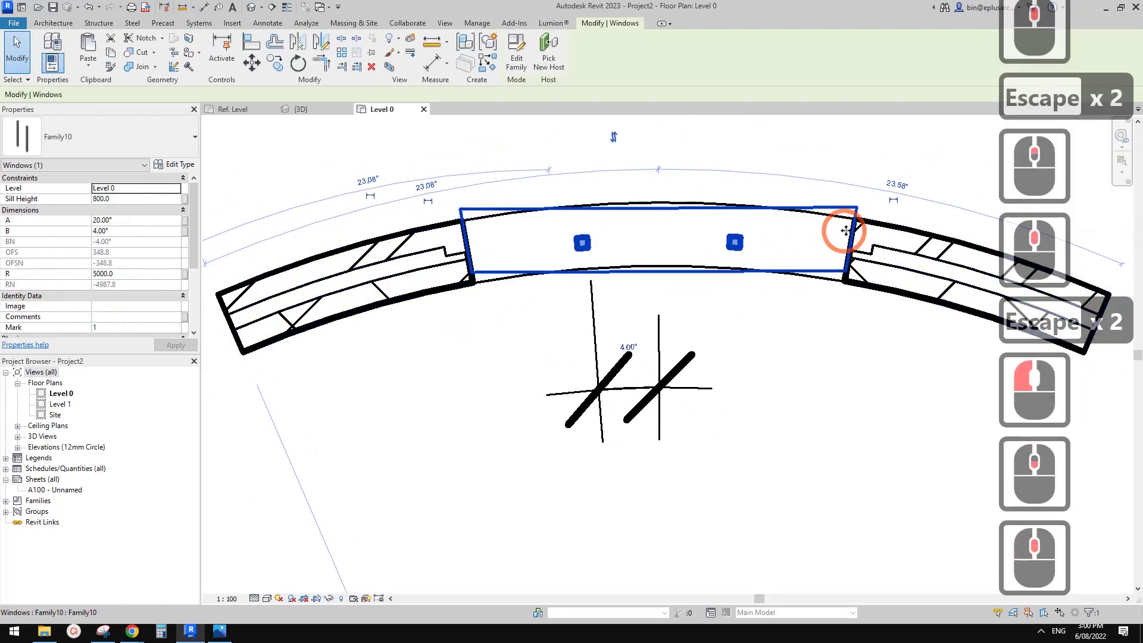
{"action": "middle_click_drag", "start_coordinate": [845, 230], "coordinate": [811, 258]}
{"action": "key", "text": "Escape"}
{"action": "scroll", "coordinate": [821, 288], "scroll_direction": "down", "scroll_amount": 1}
{"action": "middle_click_drag", "start_coordinate": [615, 310], "coordinate": [646, 280]}
{"action": "key", "text": "Escape"}
{"action": "left_click", "coordinate": [552, 280]}
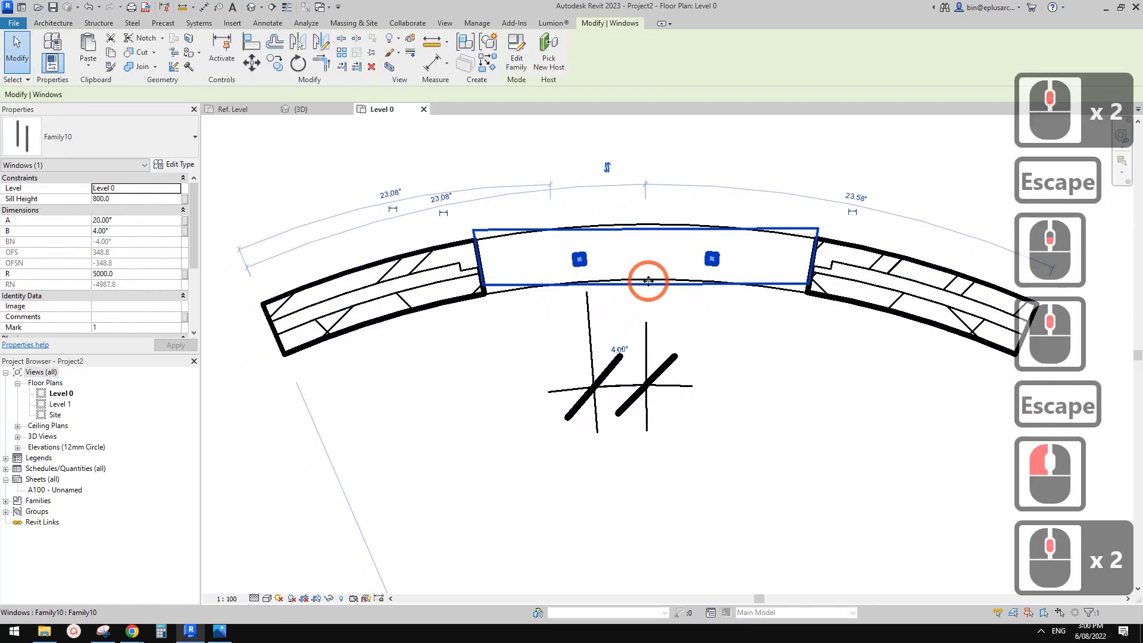
Move the angular dimension slightly farther from the inner face of the curved wall.
{"action": "key", "text": "Escape"}
{"action": "key", "text": "Escape"}
{"action": "left_click", "coordinate": [659, 363]}
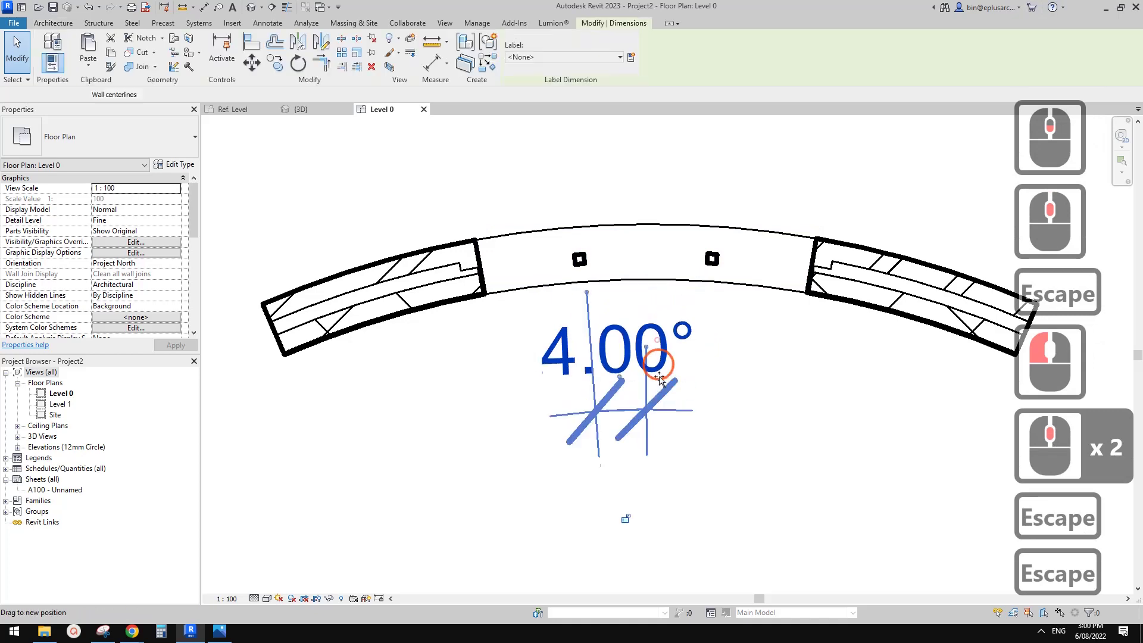
{"action": "scroll", "coordinate": [672, 366], "scroll_direction": "down", "scroll_amount": 1}
{"action": "left_click", "coordinate": [740, 357]}
{"action": "mouse_move", "coordinate": [695, 373]}
{"action": "middle_mouse_down"}
{"action": "mouse_move", "coordinate": [679, 373]}
{"action": "mouse_move", "coordinate": [717, 357]}
{"action": "mouse_move", "coordinate": [689, 360]}
{"action": "middle_mouse_up"}
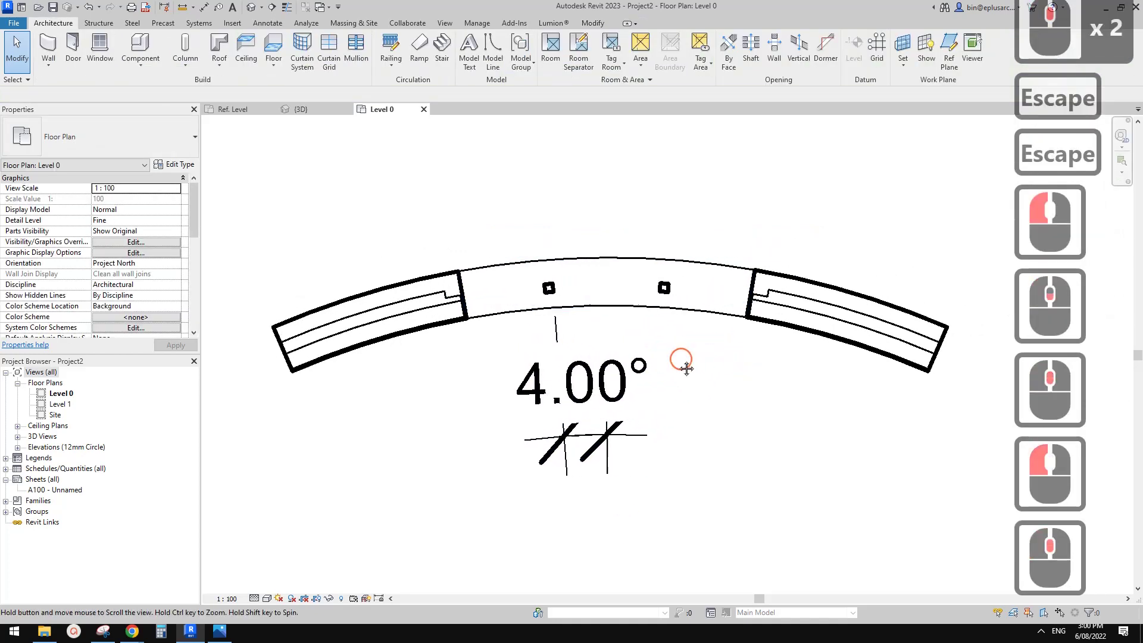
{"action": "key", "text": "Escape"}
{"action": "scroll", "coordinate": [567, 302], "scroll_direction": "up", "scroll_amount": 3}
{"action": "left_click", "coordinate": [542, 282]}
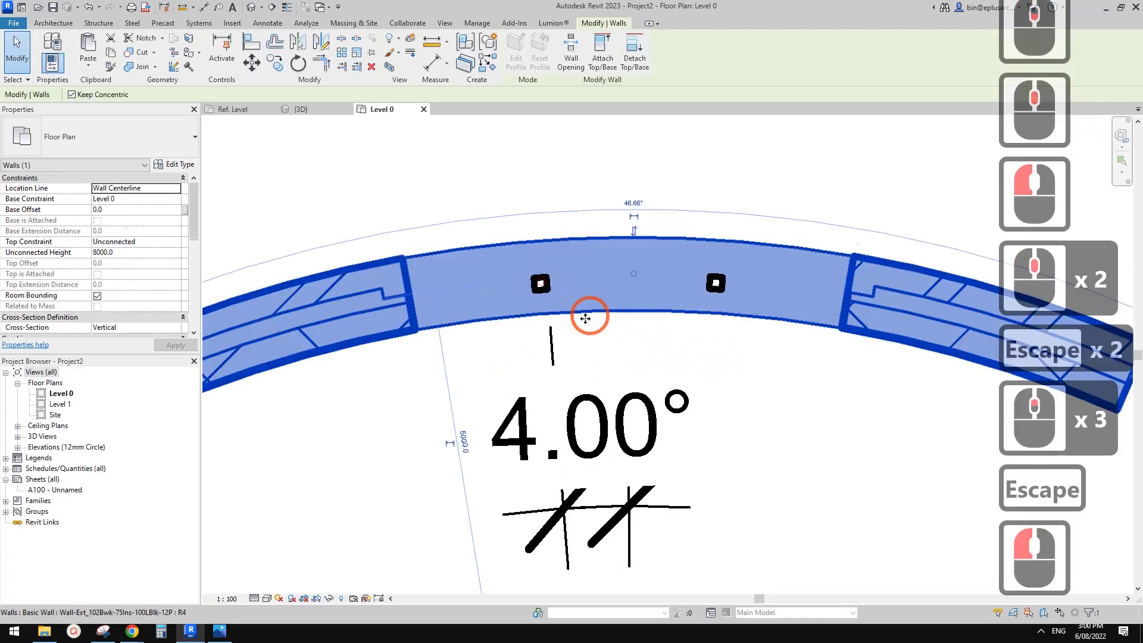
{"action": "left_click", "coordinate": [440, 441]}
Switch to the Youtube Video Ideas/Suggestion document in Chrome and examine the hand-drawn curved window sketch.
{"action": "left_click", "coordinate": [123, 637]}
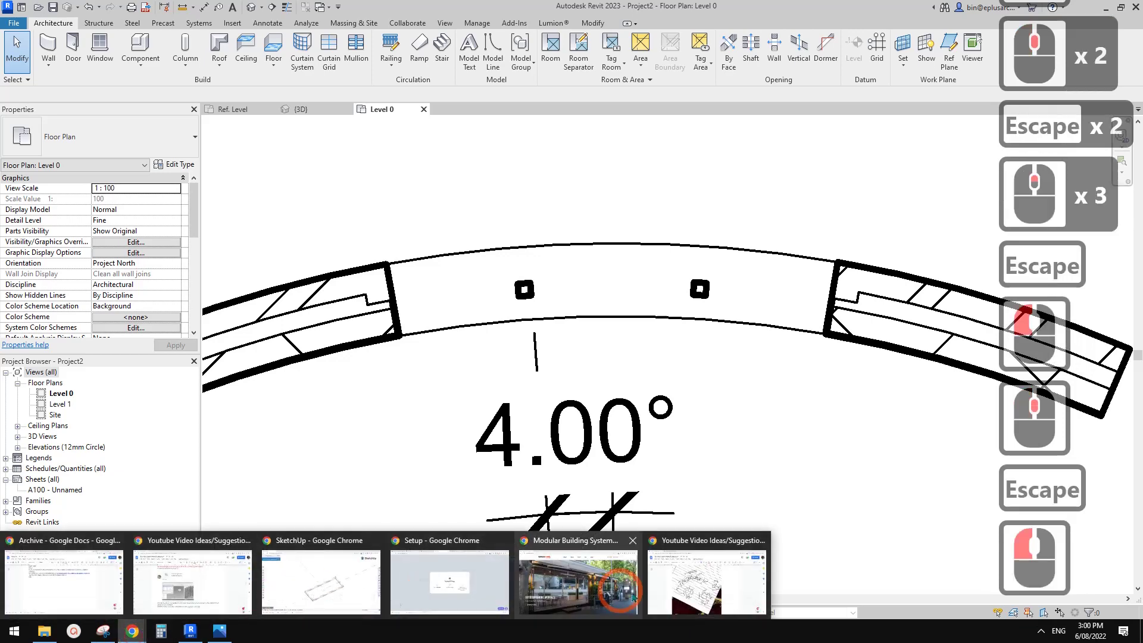
{"action": "left_click", "coordinate": [714, 586]}
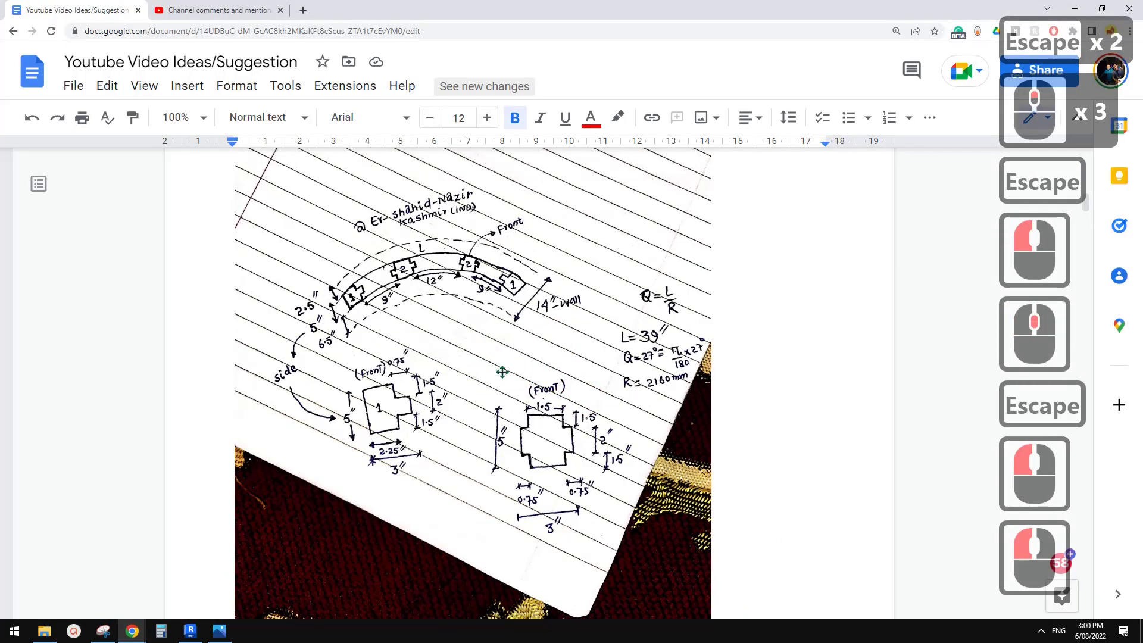
{"action": "scroll", "coordinate": [502, 372], "scroll_direction": "up", "scroll_amount": 3}
{"action": "scroll", "coordinate": [523, 395], "scroll_direction": "down", "scroll_amount": 2}
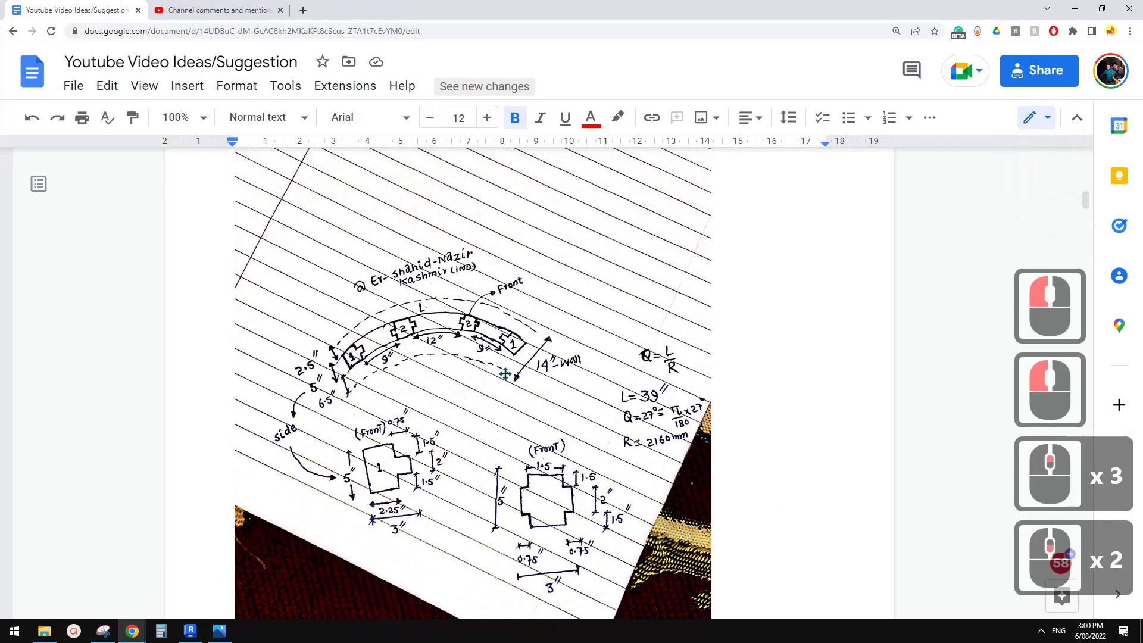
{"action": "scroll", "coordinate": [476, 339], "scroll_direction": "down", "scroll_amount": 1}
{"action": "scroll", "coordinate": [467, 307], "scroll_direction": "up", "scroll_amount": 1}
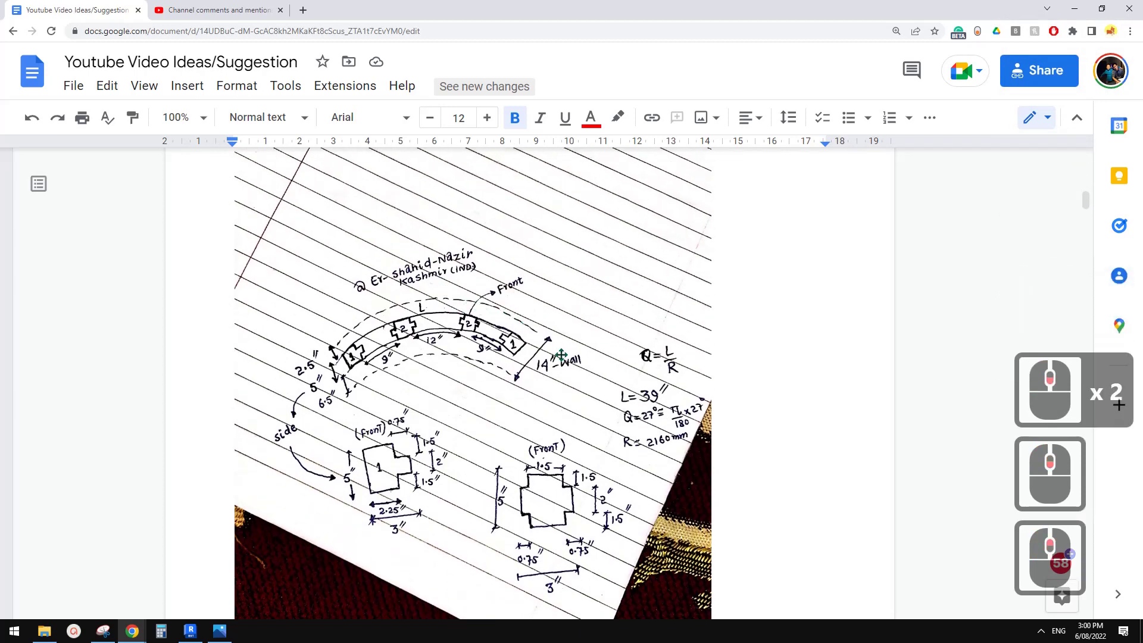
Return to the Level 0 plan in Revit and compare the curved window and its mullion layout with the sketch.
{"action": "left_click", "coordinate": [192, 632]}
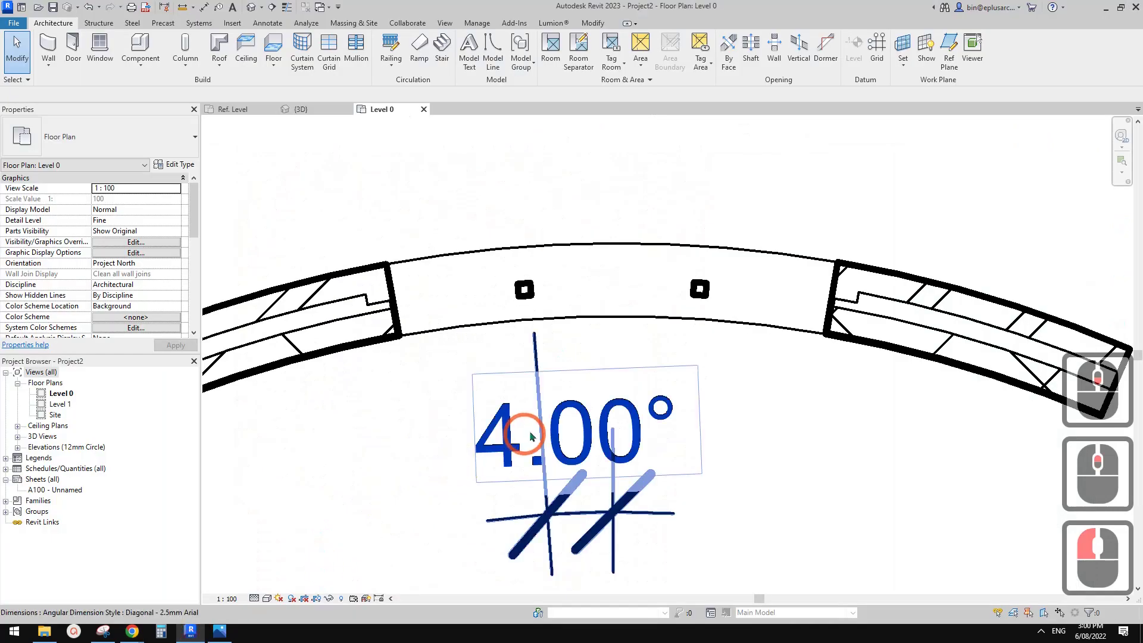
{"action": "middle_click_drag", "start_coordinate": [554, 447], "coordinate": [586, 393]}
{"action": "key", "text": "Escape"}
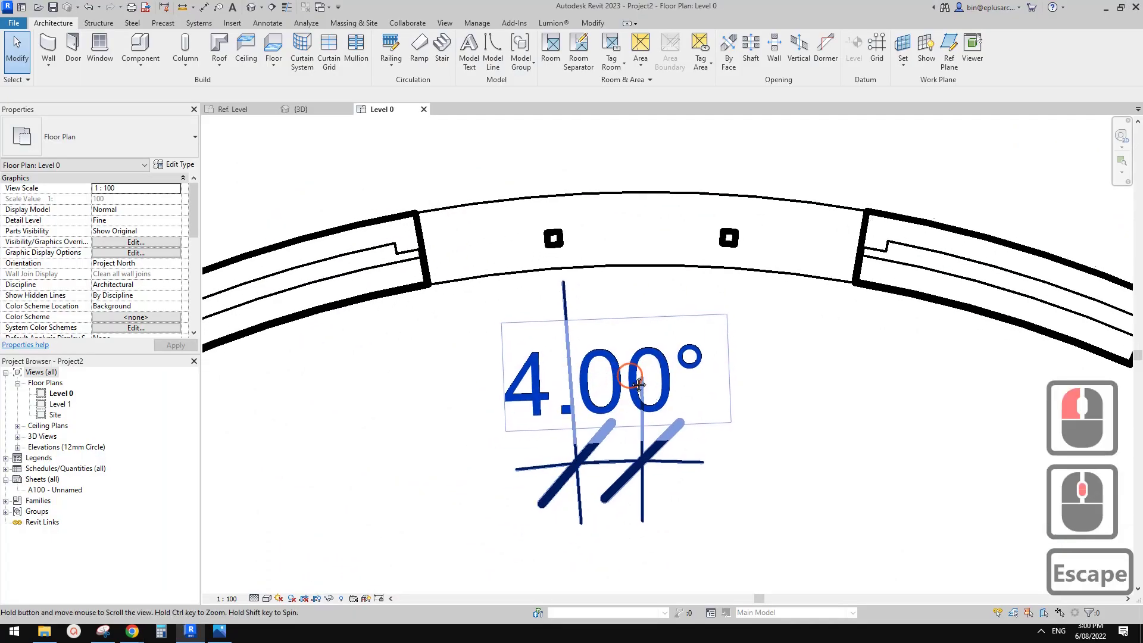
{"action": "middle_click", "coordinate": [645, 375]}
{"action": "middle_click", "coordinate": [658, 381]}
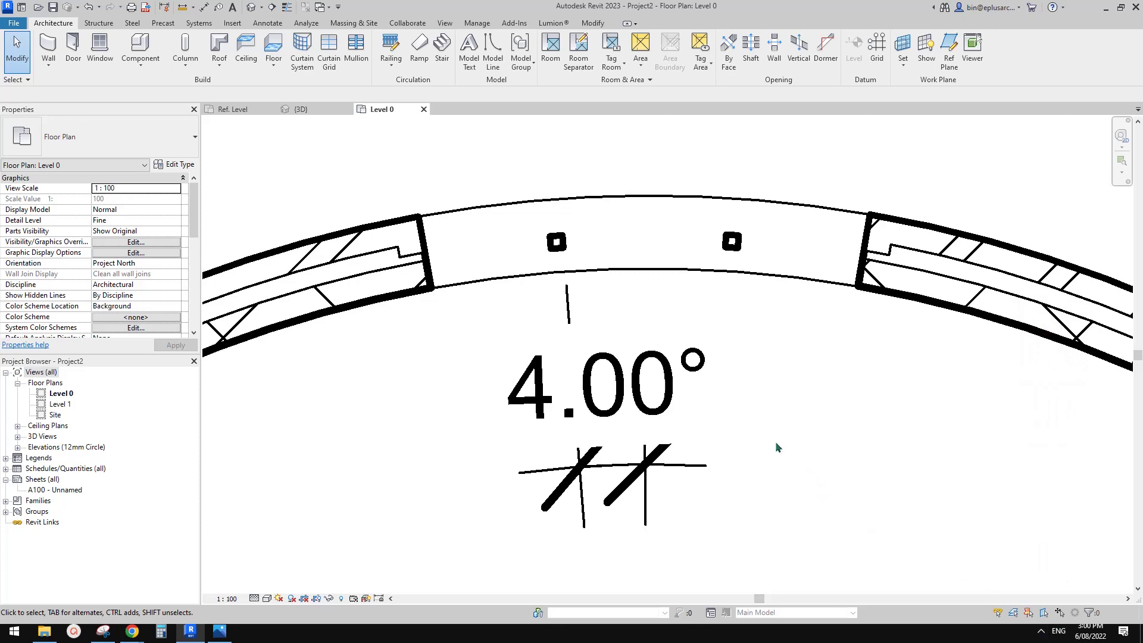
{"action": "middle_click_drag", "start_coordinate": [749, 410], "coordinate": [747, 408]}
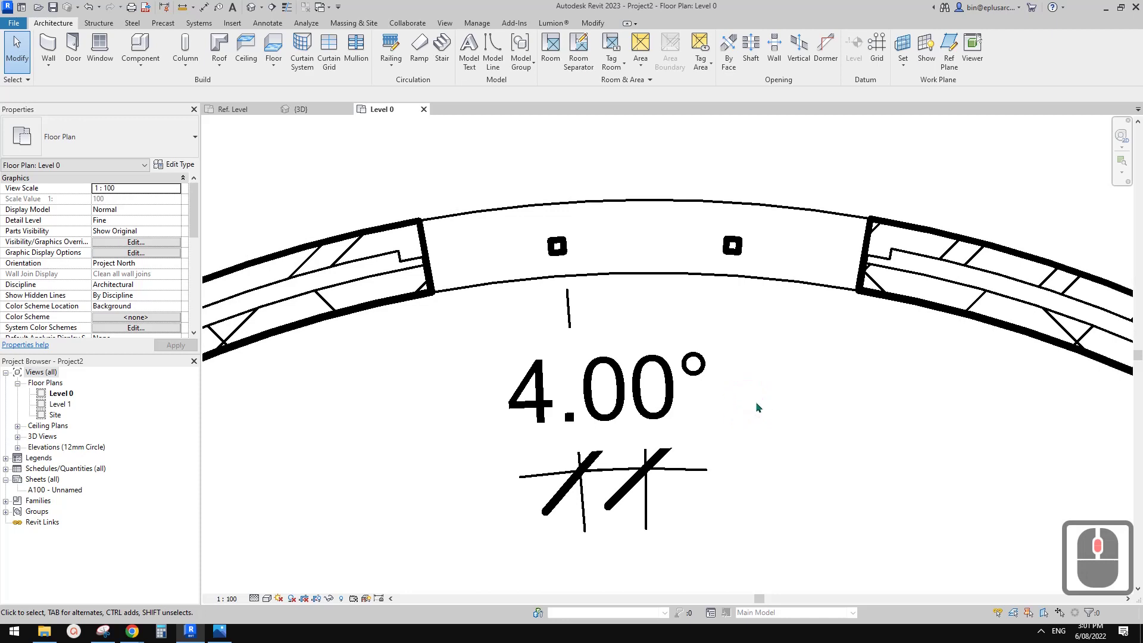
{"action": "middle_click_drag", "start_coordinate": [757, 398], "coordinate": [744, 396]}
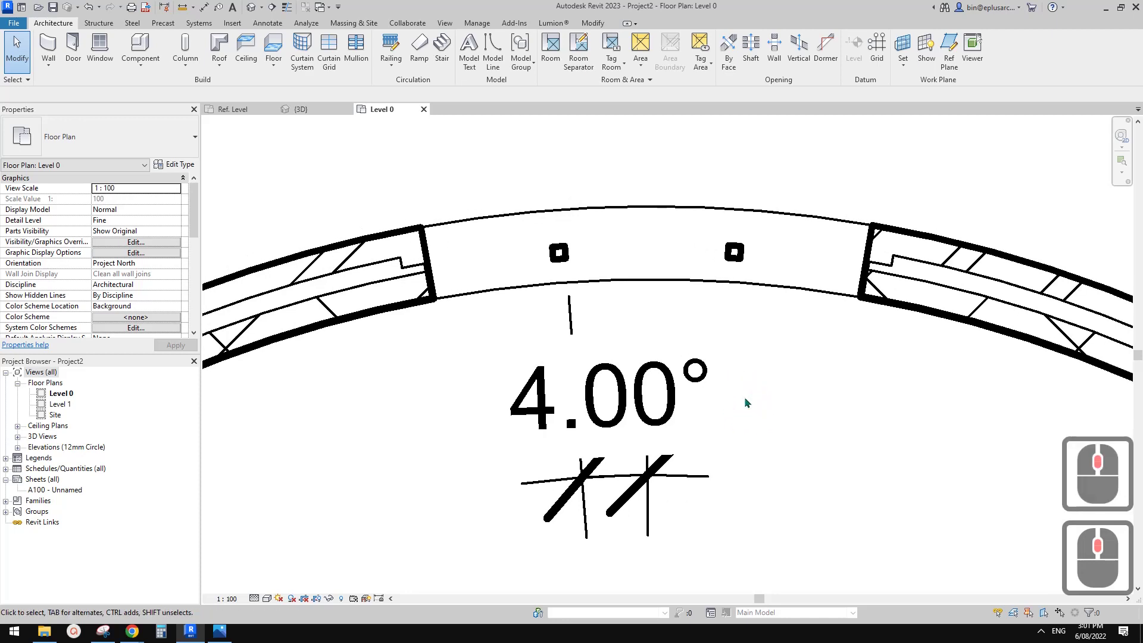
{"action": "scroll", "coordinate": [748, 395], "scroll_direction": "down", "scroll_amount": 1}
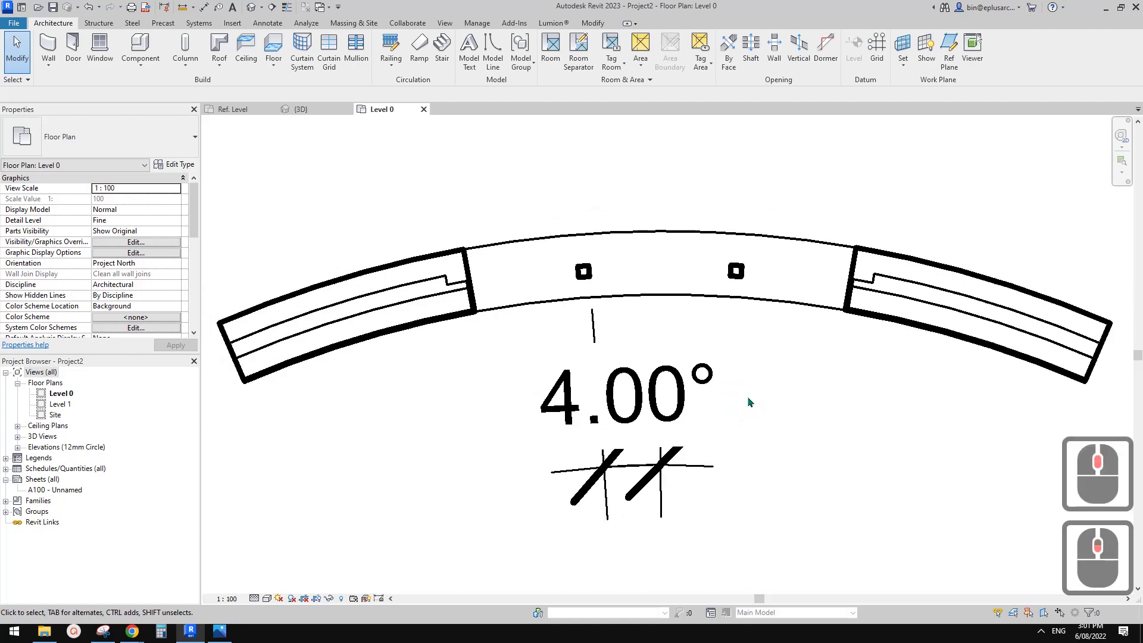